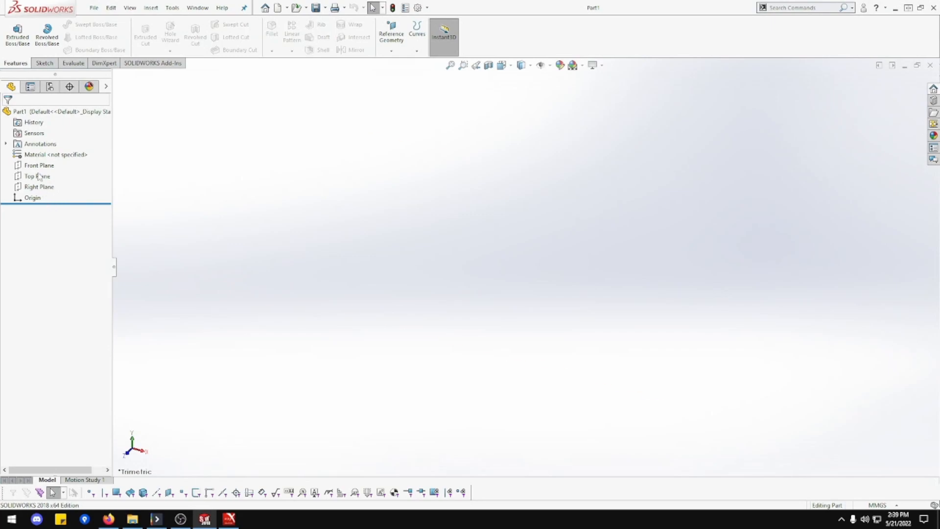
Step: Orient the view normal to the Front Plane and start a new sketch on it
{"action": "left_click", "coordinate": [39, 166]}
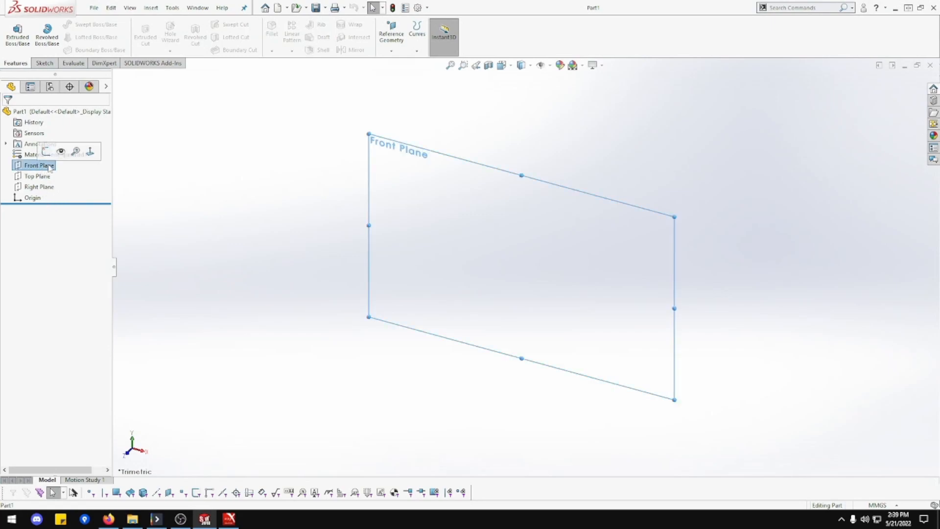
{"action": "left_click", "coordinate": [93, 152]}
{"action": "right_click", "coordinate": [51, 168]}
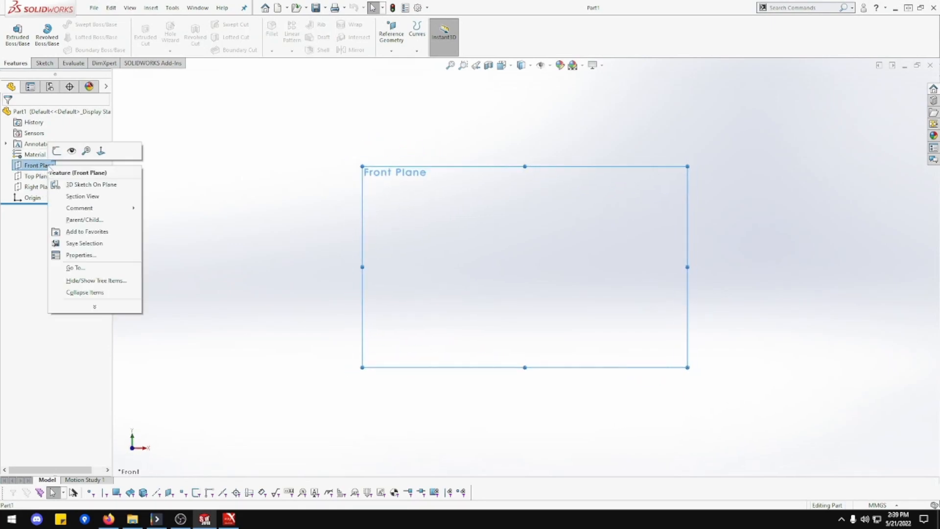
{"action": "left_click", "coordinate": [147, 141]}
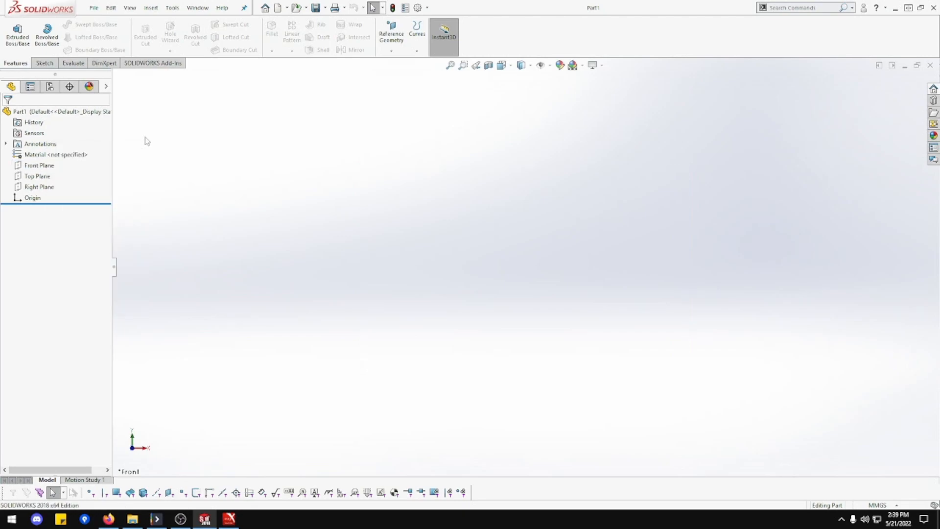
{"action": "right_click", "coordinate": [40, 167]}
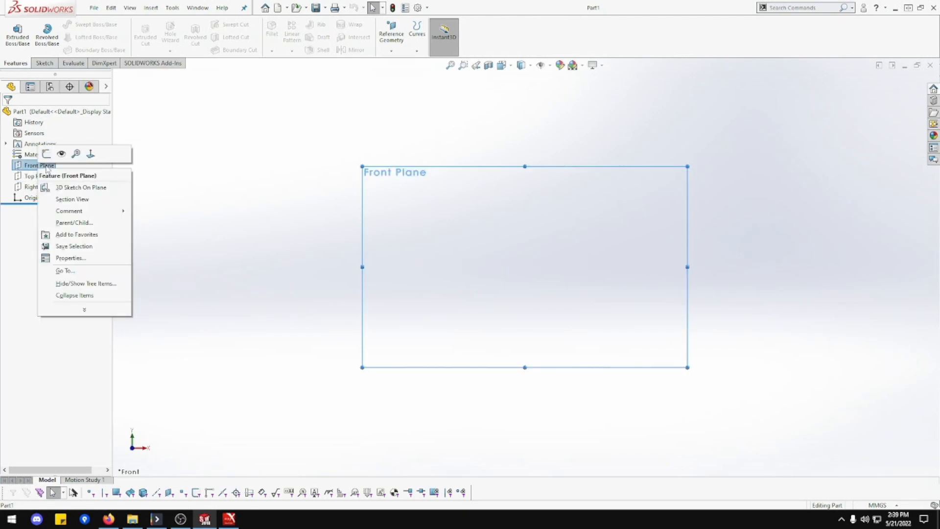
{"action": "left_click", "coordinate": [46, 154]}
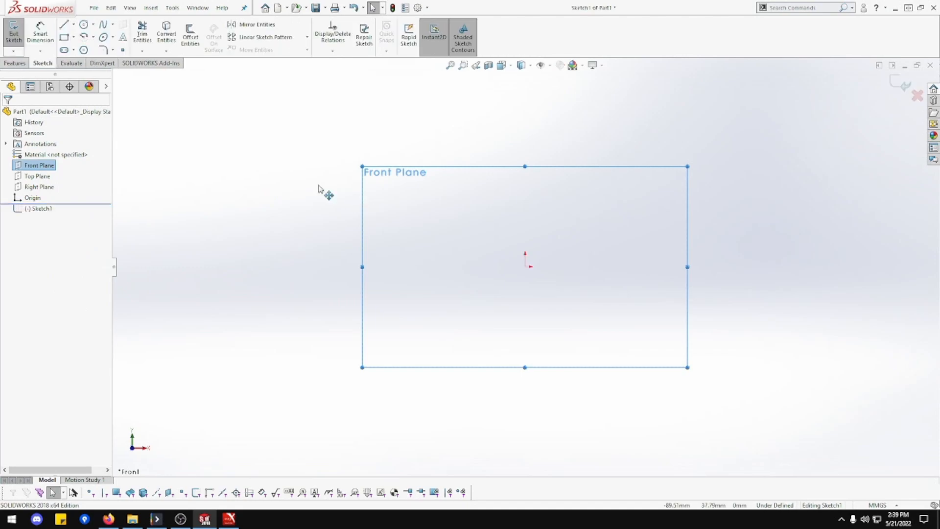
{"action": "left_click", "coordinate": [63, 25]}
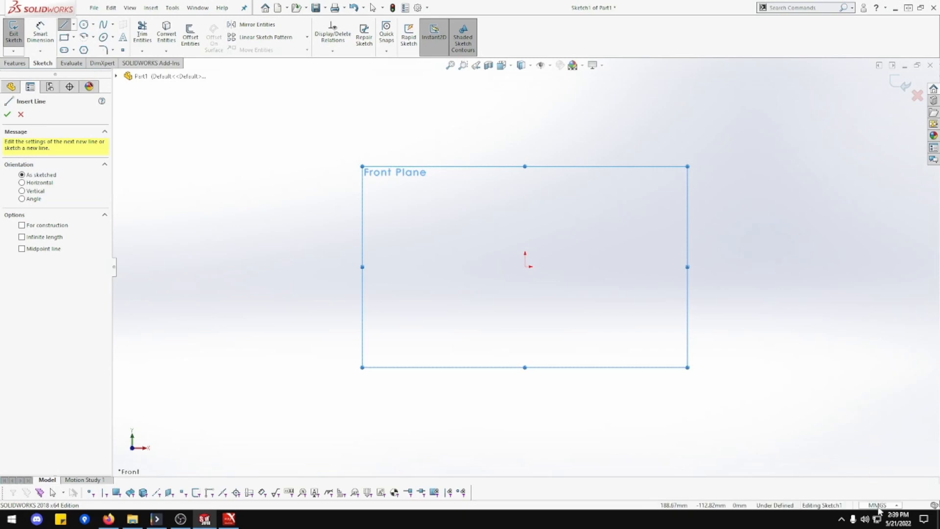
{"action": "left_click", "coordinate": [533, 196]}
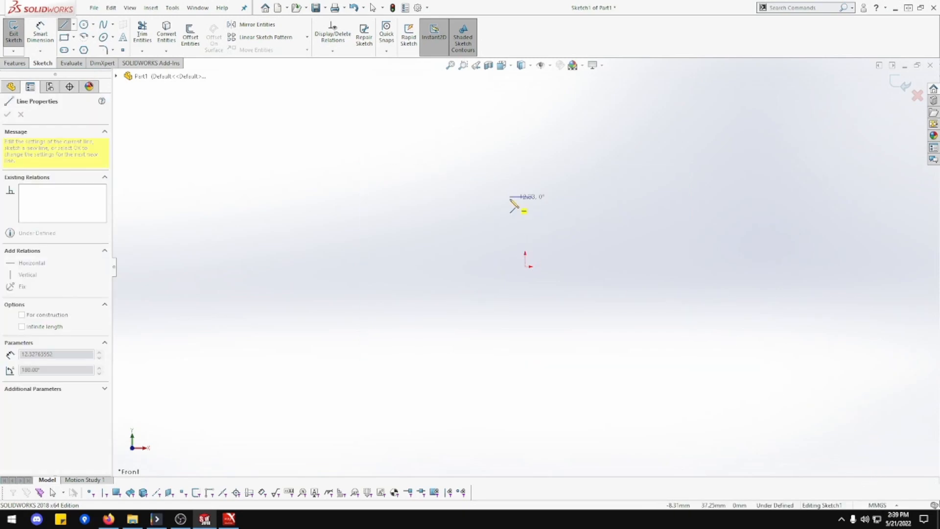
{"action": "key", "text": "Escape"}
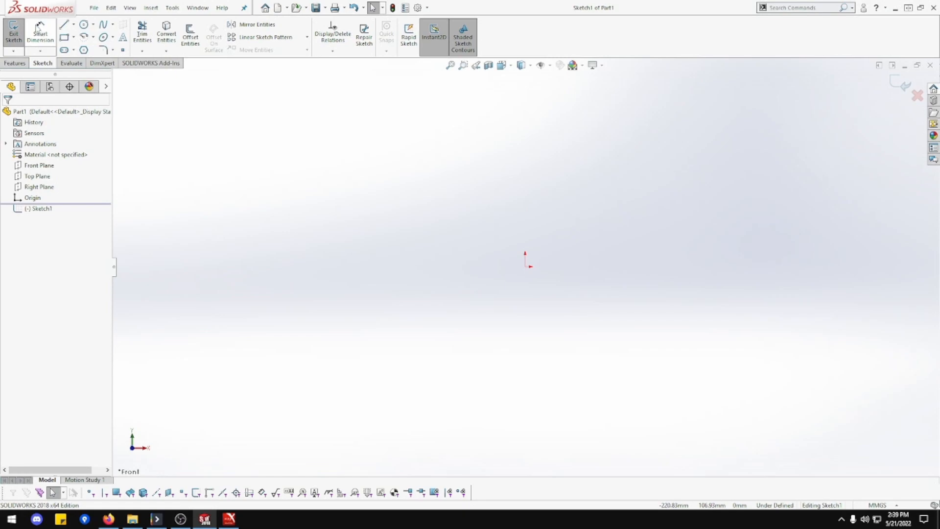
Step: Sketch a closed C-shaped profile opening to the right from the origin, about 60 mm wide at its base and 78 mm high
{"action": "left_click", "coordinate": [63, 24]}
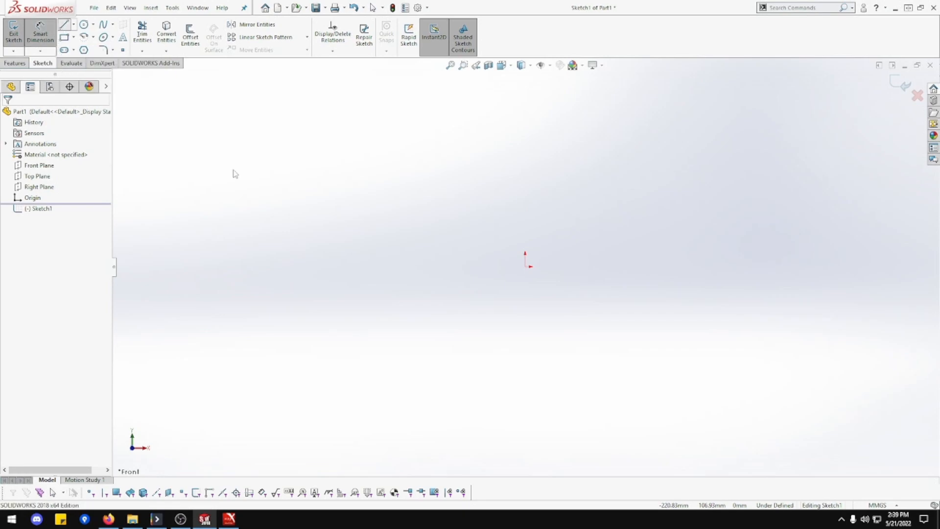
{"action": "left_click", "coordinate": [526, 267]}
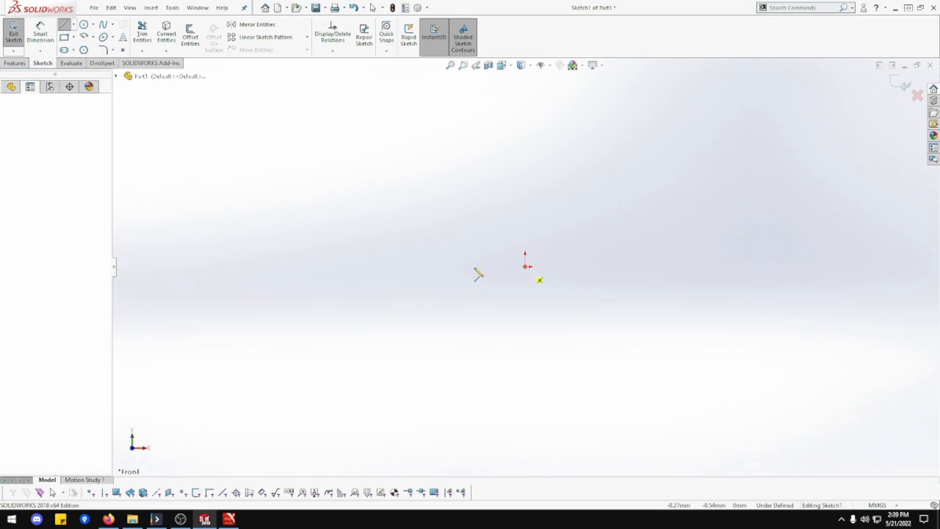
{"action": "left_click", "coordinate": [415, 266]}
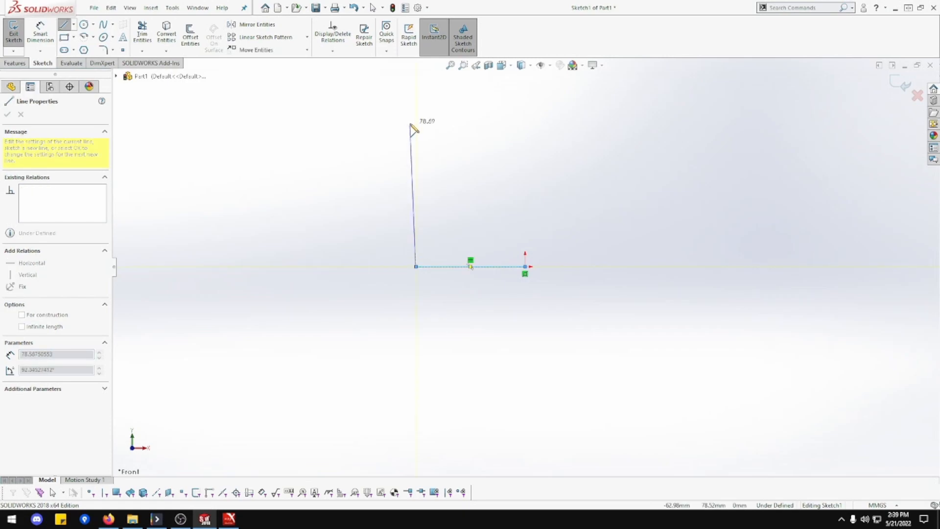
{"action": "left_click", "coordinate": [415, 124]}
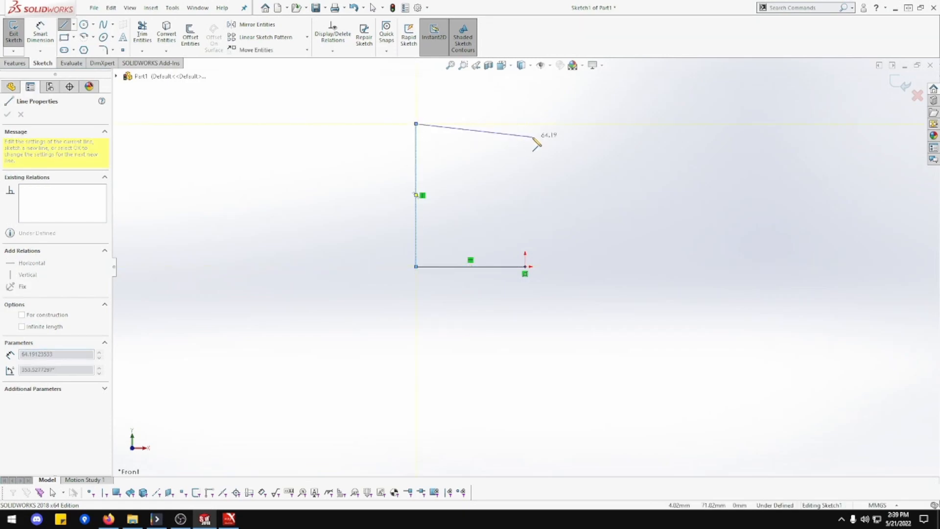
{"action": "left_click", "coordinate": [536, 124]}
{"action": "left_click", "coordinate": [537, 155]}
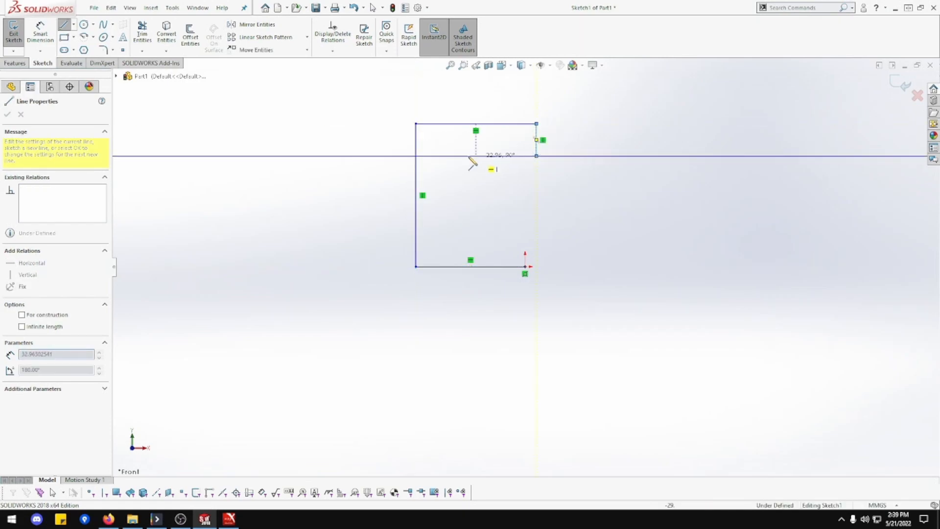
{"action": "left_click", "coordinate": [443, 156]}
{"action": "left_click", "coordinate": [442, 248]}
{"action": "left_click", "coordinate": [525, 248]}
{"action": "left_click", "coordinate": [526, 266]}
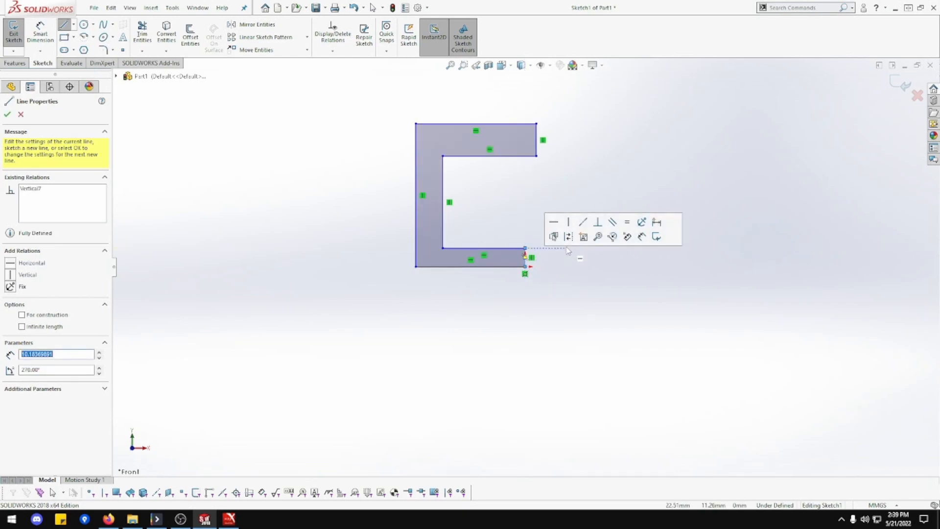
{"action": "key", "text": "Escape"}
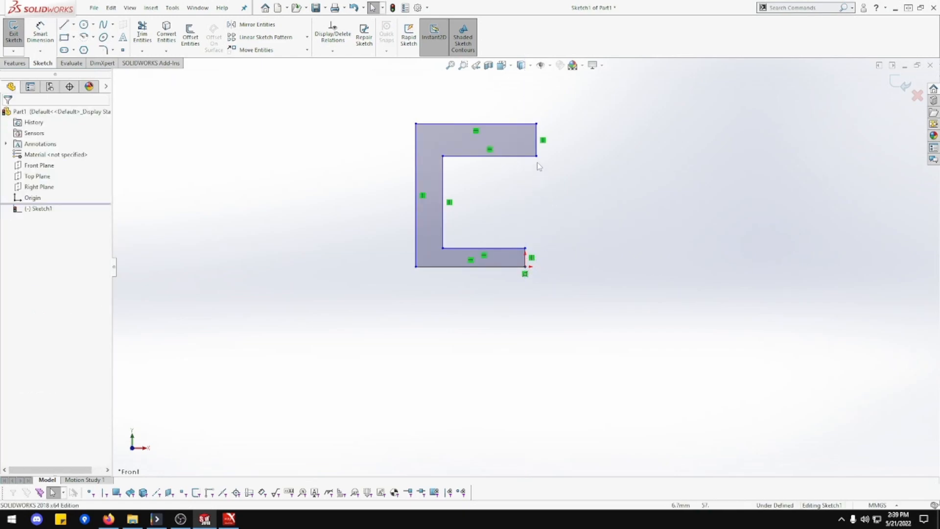
Step: Try to align the right end edges of the upper and lower arms with a Vertical relation
{"action": "left_click", "coordinate": [536, 144]}
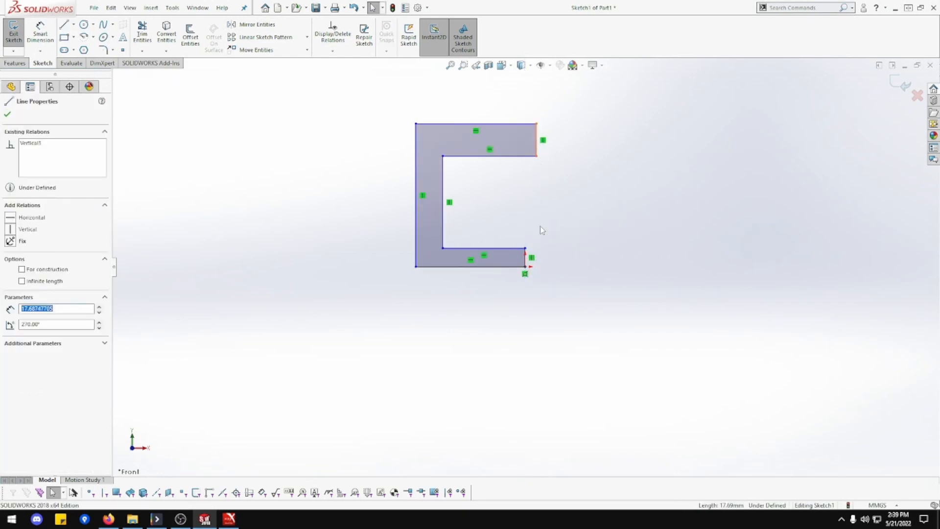
{"action": "left_click", "coordinate": [526, 257], "text": "ctrl"}
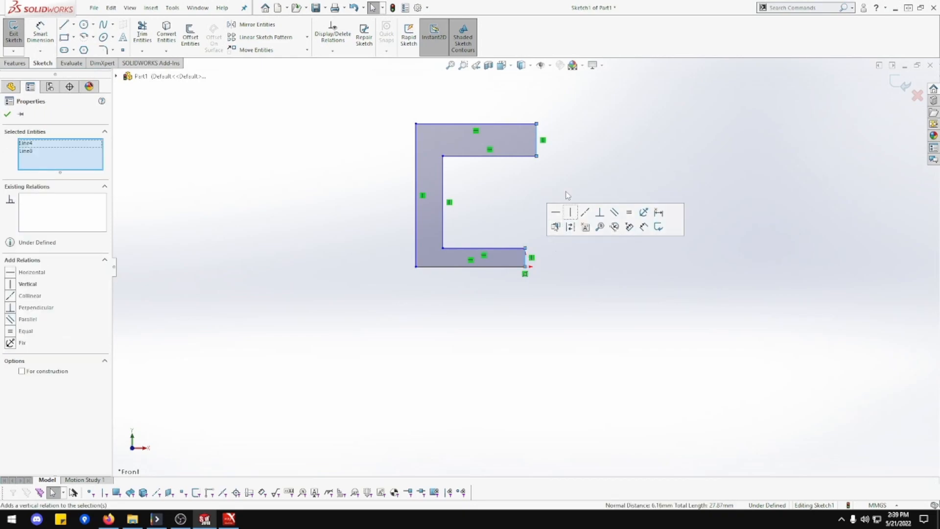
{"action": "left_click", "coordinate": [570, 212]}
{"action": "left_click", "coordinate": [567, 211]}
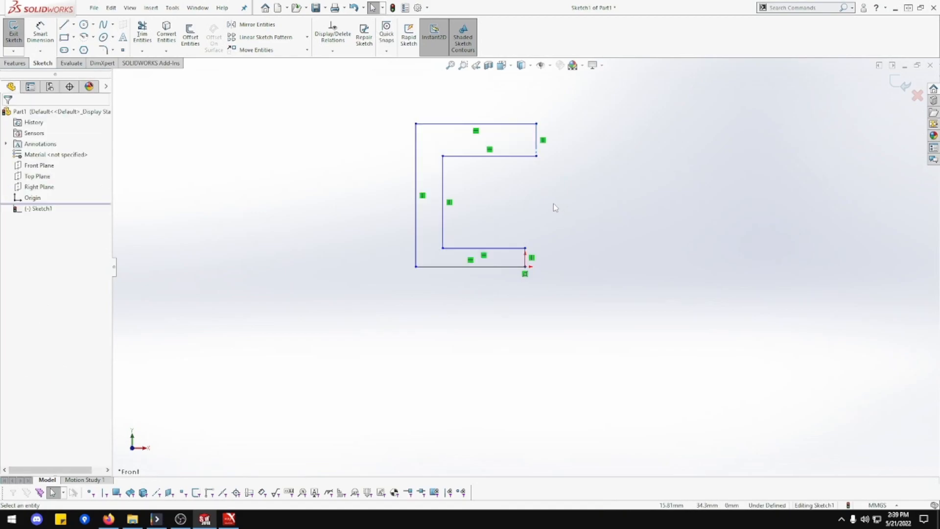
{"action": "left_click", "coordinate": [544, 170]}
Step: Add a Vertical relation between the inner end corners of the upper and lower arms
{"action": "left_click", "coordinate": [536, 156]}
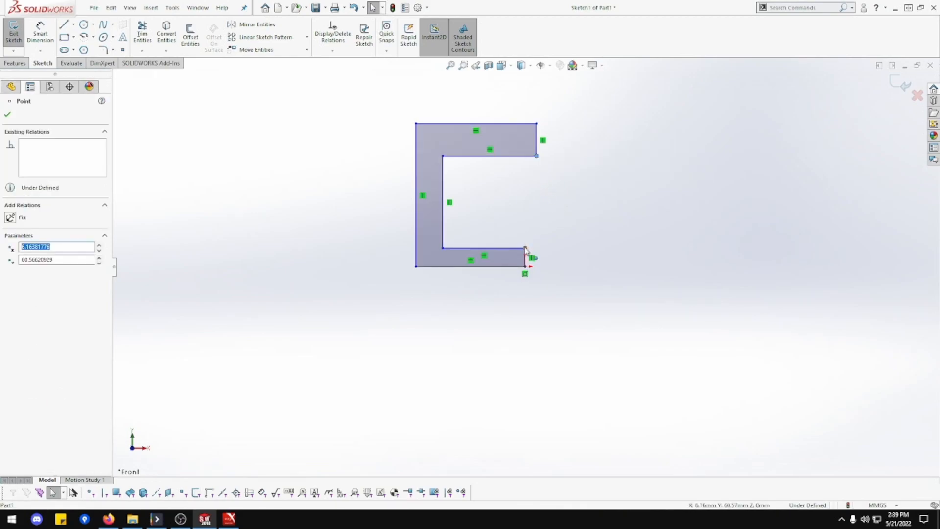
{"action": "left_click", "coordinate": [525, 248], "text": "ctrl"}
{"action": "left_click", "coordinate": [566, 205]}
{"action": "left_click", "coordinate": [561, 256]}
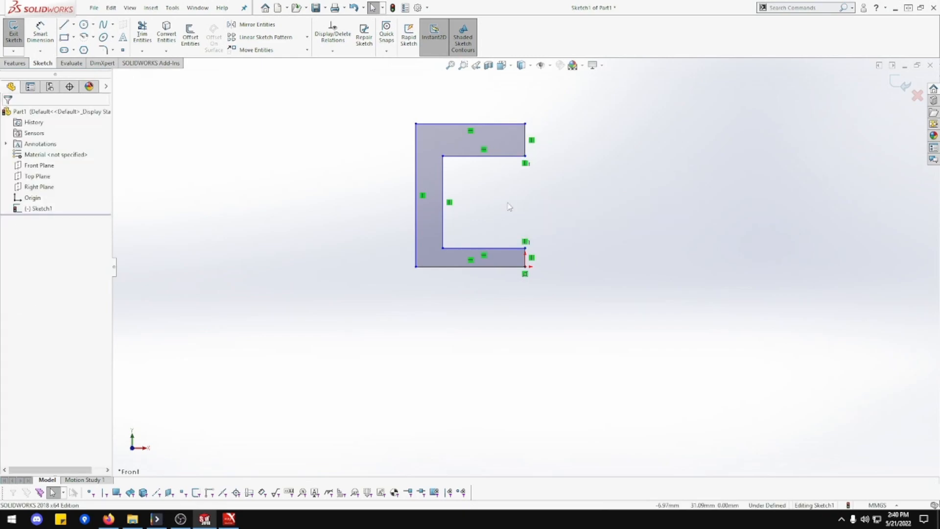
Step: Dimension the profile's top edge and set its length to 25.5 mm
{"action": "left_click", "coordinate": [40, 34]}
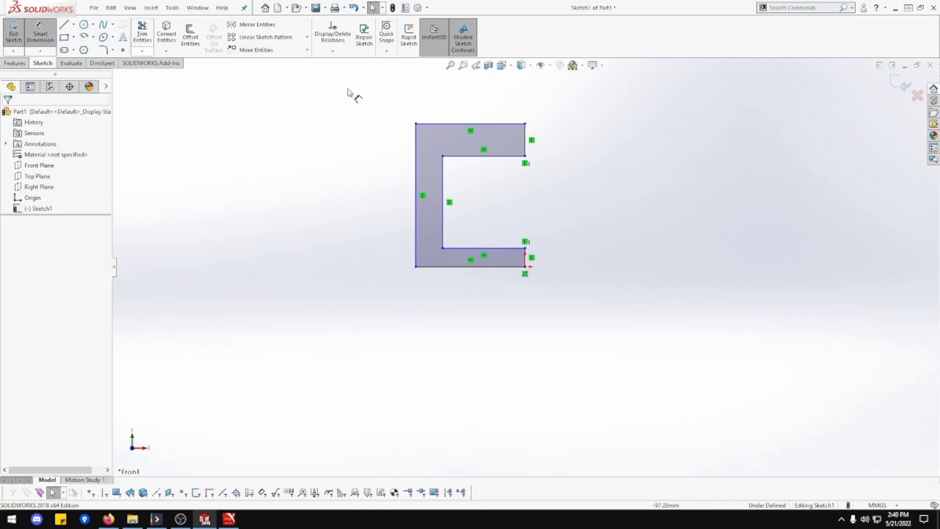
{"action": "left_click", "coordinate": [448, 123]}
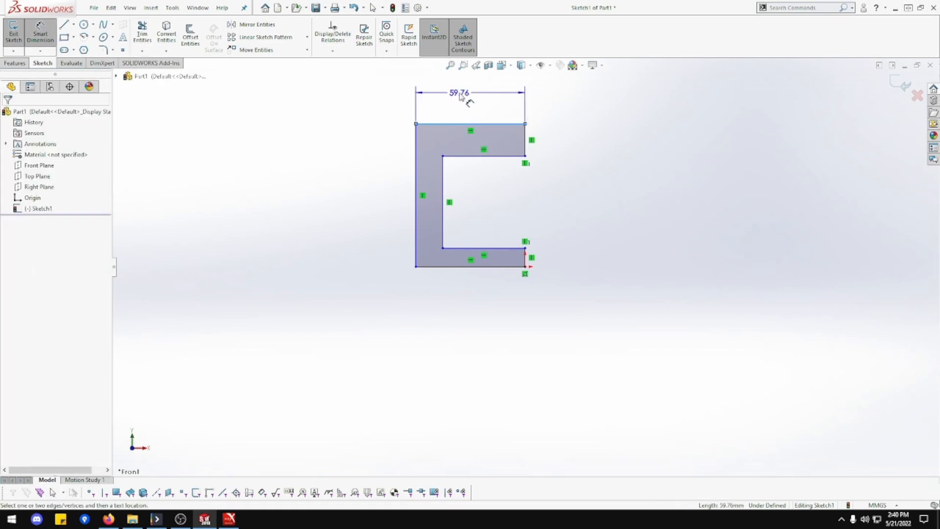
{"action": "left_click", "coordinate": [459, 94]}
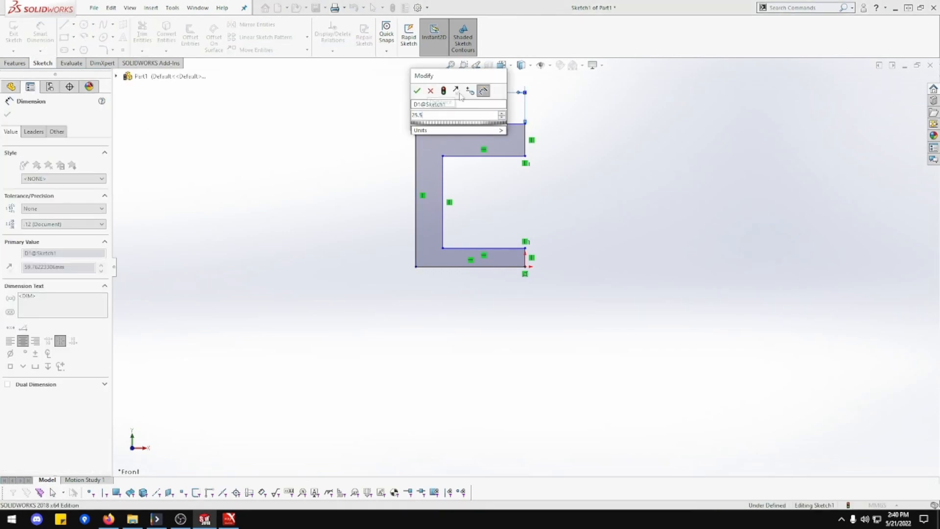
{"action": "type", "text": "25.5"}
{"action": "key", "text": "Return"}
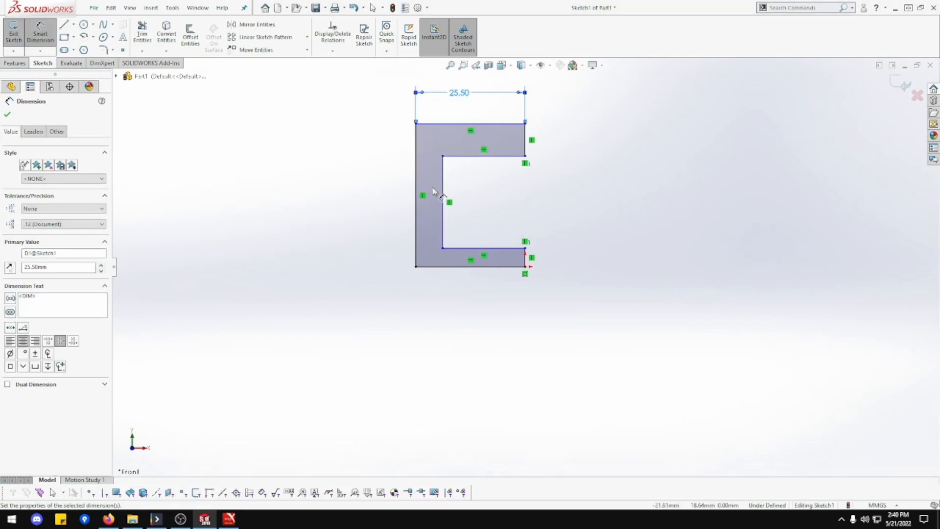
Step: Dimension the overall height between the profile's top and bottom edges and set it to 51 mm
{"action": "left_click", "coordinate": [464, 124]}
{"action": "left_click", "coordinate": [470, 267]}
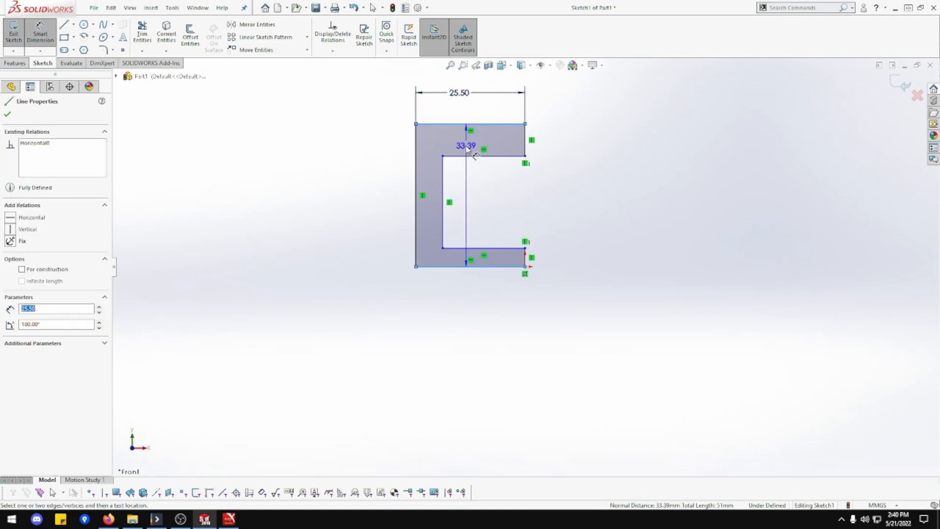
{"action": "left_click", "coordinate": [303, 193]}
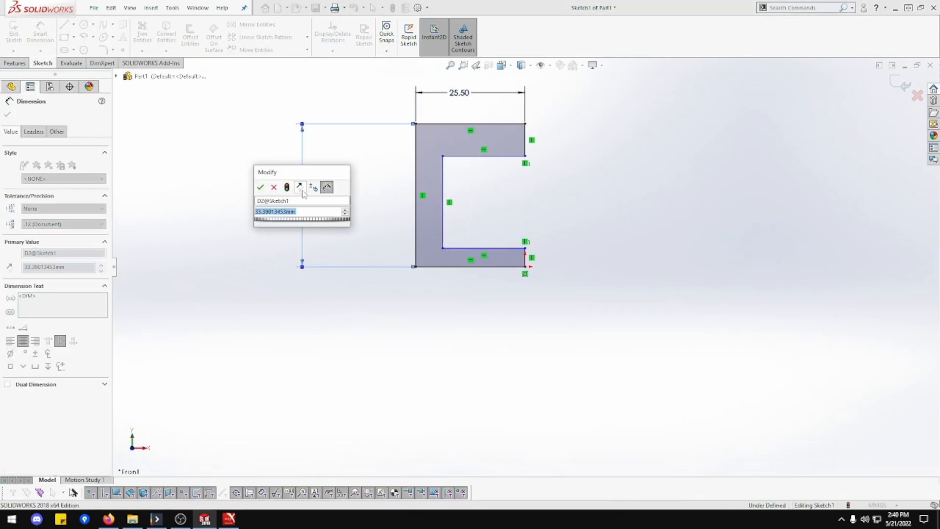
{"action": "type", "text": "51"}
{"action": "key", "text": "Return"}
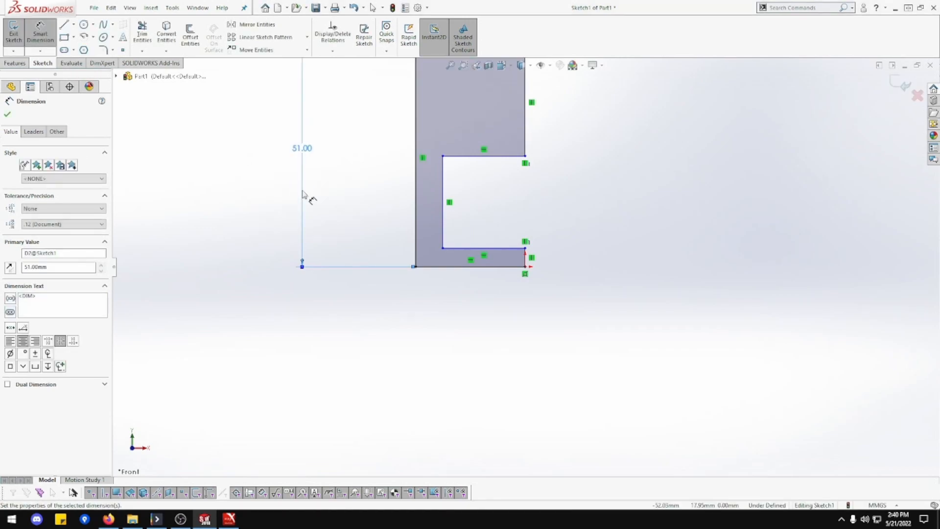
Step: Fit the sketch in view and delete the width dimension above the top edge
{"action": "left_click", "coordinate": [450, 65]}
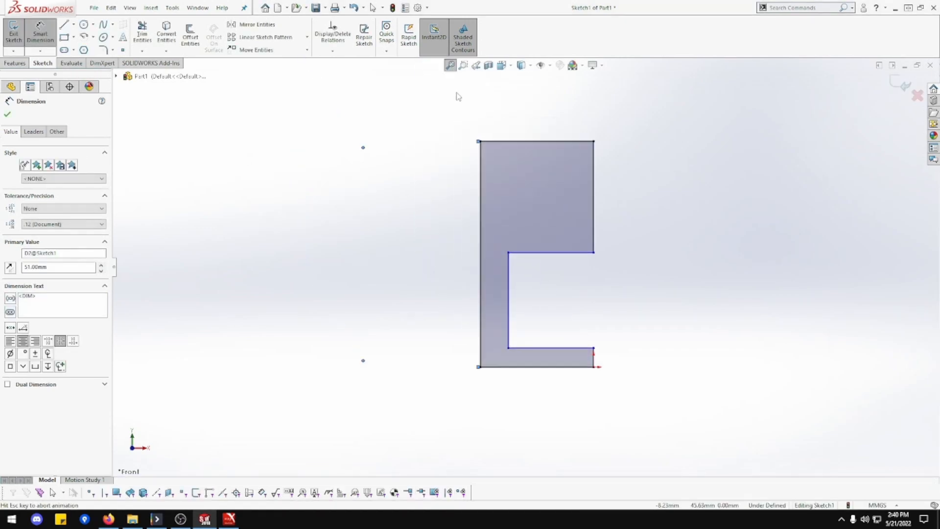
{"action": "double_click", "coordinate": [585, 179]}
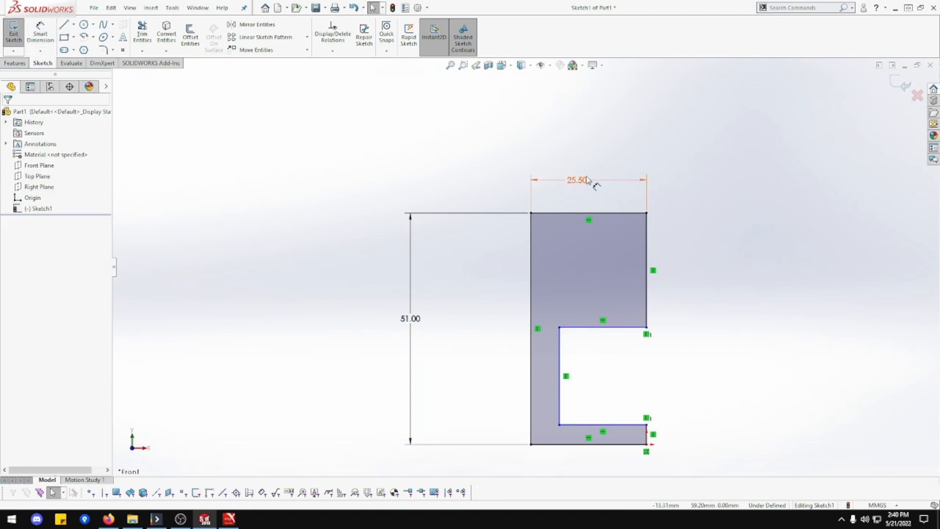
{"action": "left_click", "coordinate": [561, 186]}
{"action": "key", "text": "Delete"}
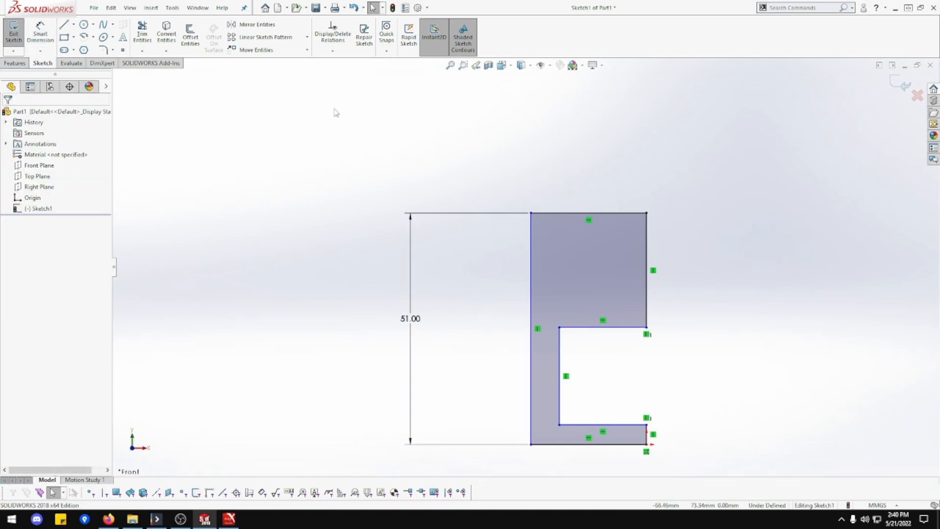
Step: Add a 25.5 mm dimension between the profile's long left edge and the upper arm's right edge
{"action": "left_click", "coordinate": [40, 34]}
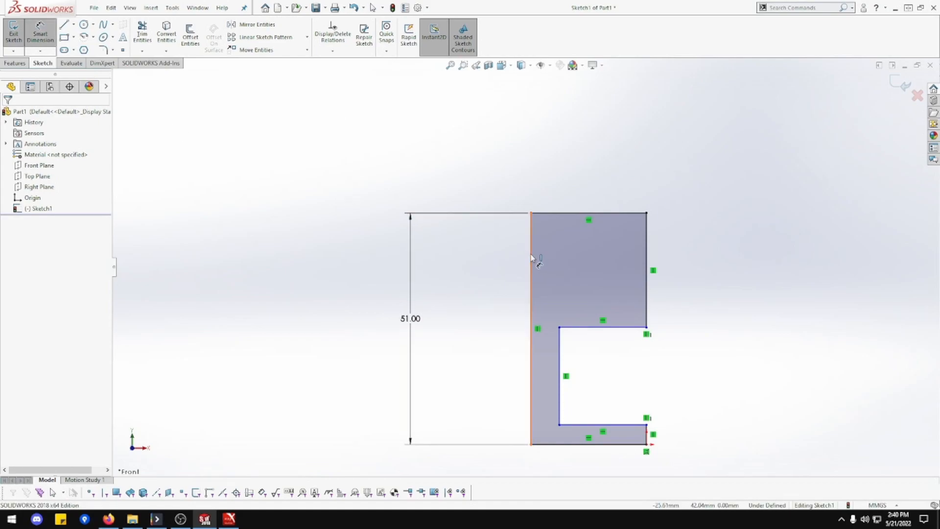
{"action": "left_click", "coordinate": [646, 269]}
{"action": "left_click", "coordinate": [651, 269]}
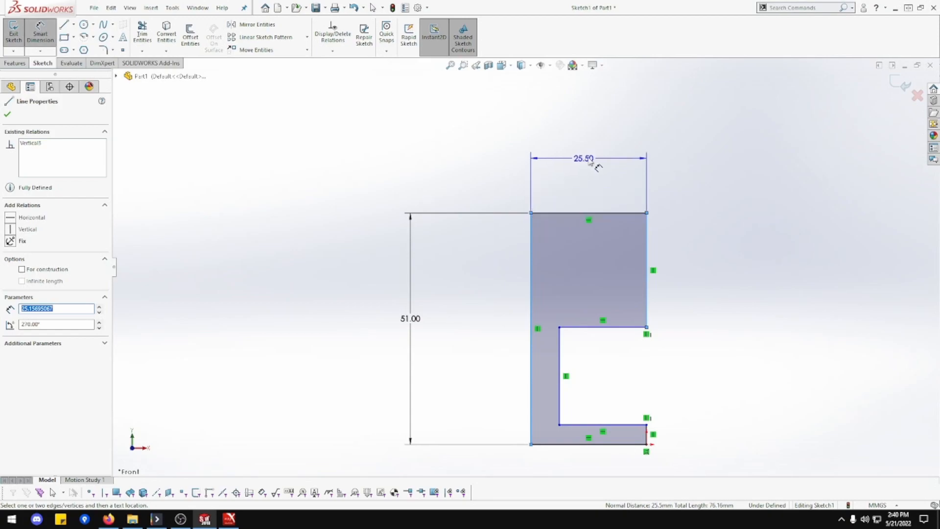
{"action": "left_click", "coordinate": [581, 152]}
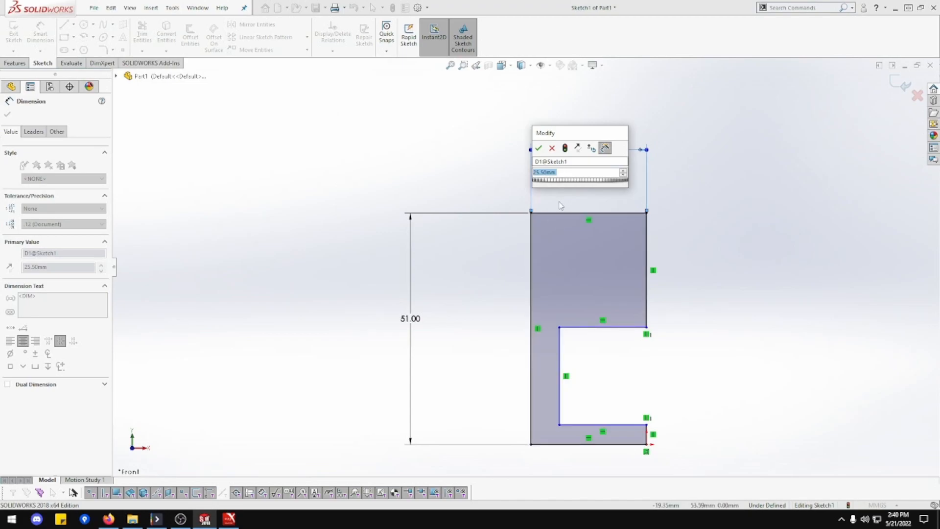
{"action": "key", "text": "Return"}
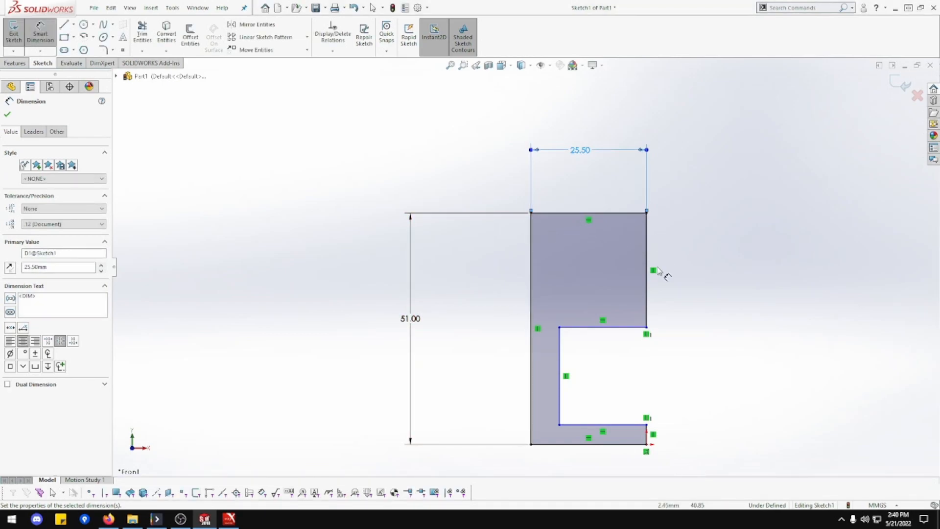
Step: Dimension the end edges of the profile's upper and lower arms and set both thicknesses to 3 mm
{"action": "left_click", "coordinate": [647, 241]}
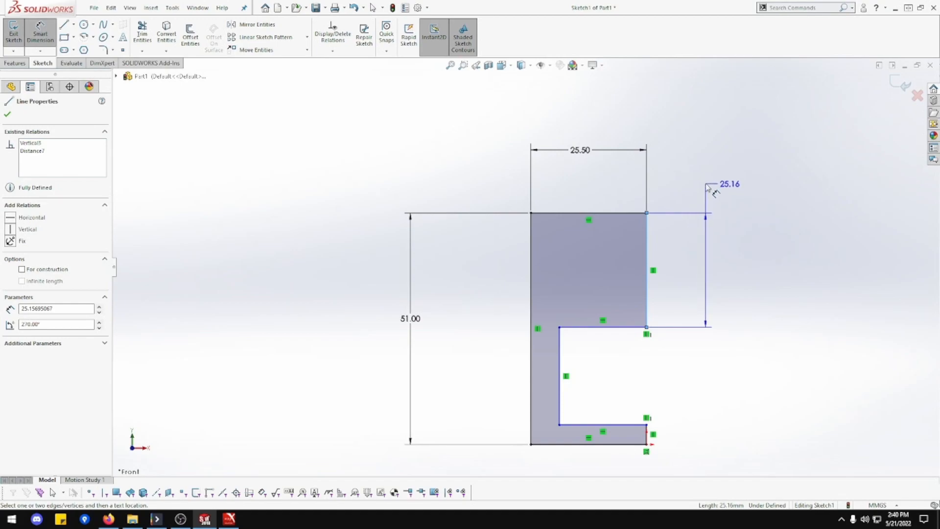
{"action": "left_click", "coordinate": [732, 183]}
{"action": "type", "text": "3"}
{"action": "key", "text": "Return"}
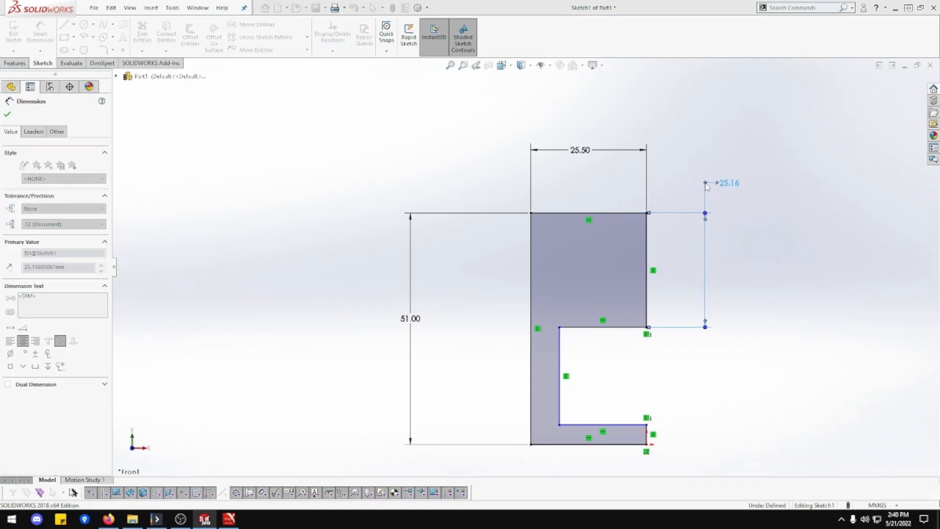
{"action": "left_click", "coordinate": [647, 401]}
{"action": "left_click", "coordinate": [683, 465]}
{"action": "type", "text": "3"}
{"action": "key", "text": "Return"}
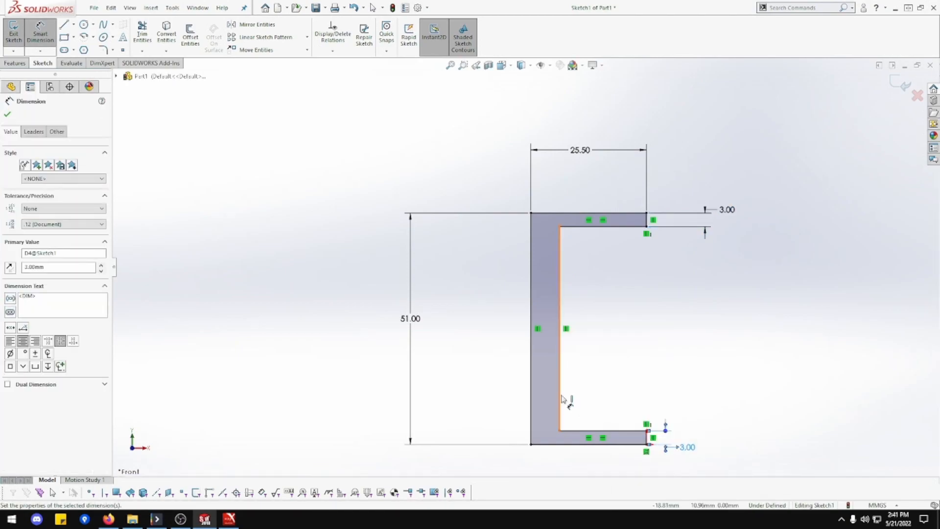
Step: Dimension the distance between the inner and outer long vertical edges and set the web thickness to 3 mm
{"action": "left_click", "coordinate": [559, 396]}
{"action": "left_click", "coordinate": [531, 389]}
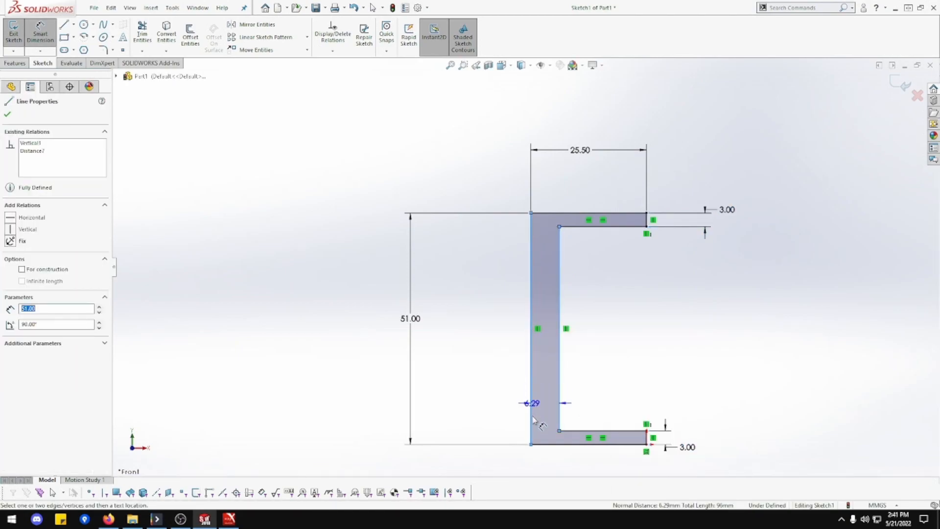
{"action": "left_click", "coordinate": [496, 467]}
{"action": "type", "text": "3"}
{"action": "key", "text": "Return"}
{"action": "key", "text": "Escape"}
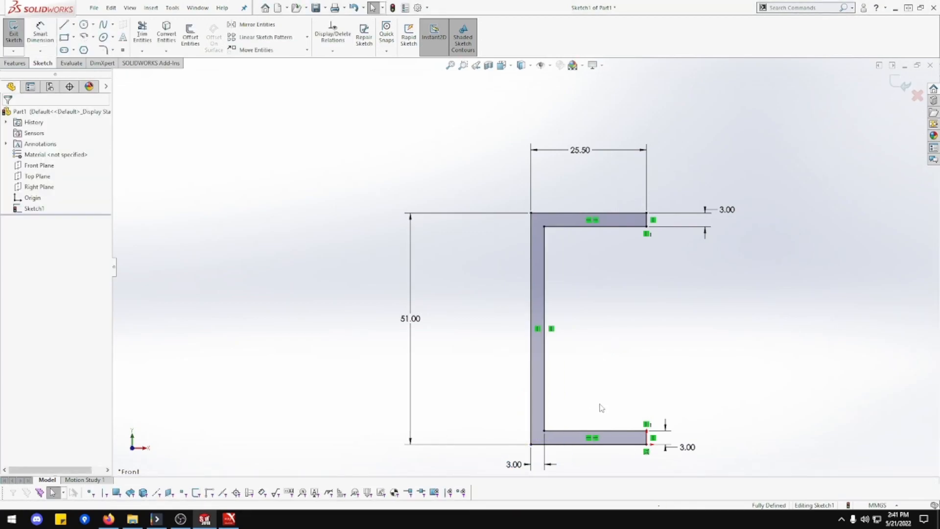
Step: Sketch a 90° centerpoint arc with a radius of about 2.8 mm in the open area below the upper inner corner
{"action": "left_click", "coordinate": [560, 432]}
{"action": "left_click", "coordinate": [544, 227]}
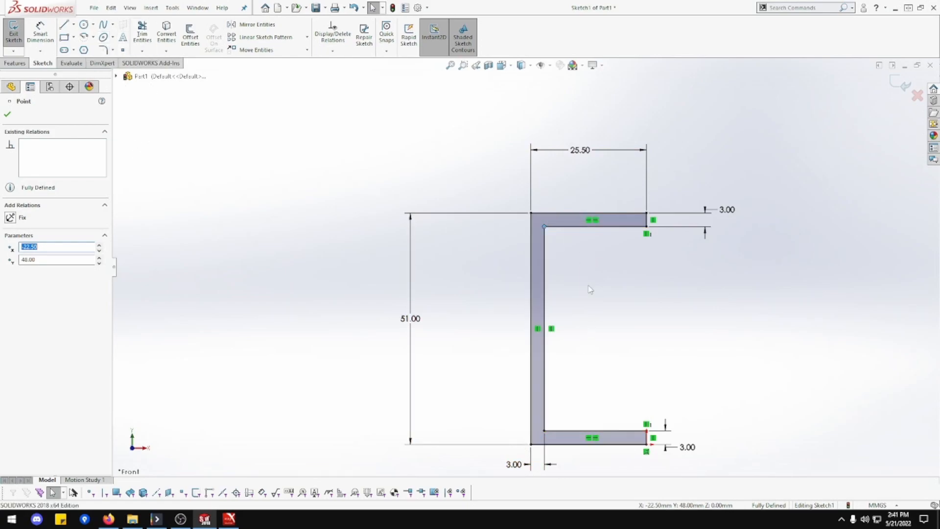
{"action": "scroll", "coordinate": [557, 239], "scroll_direction": "up", "scroll_amount": 2}
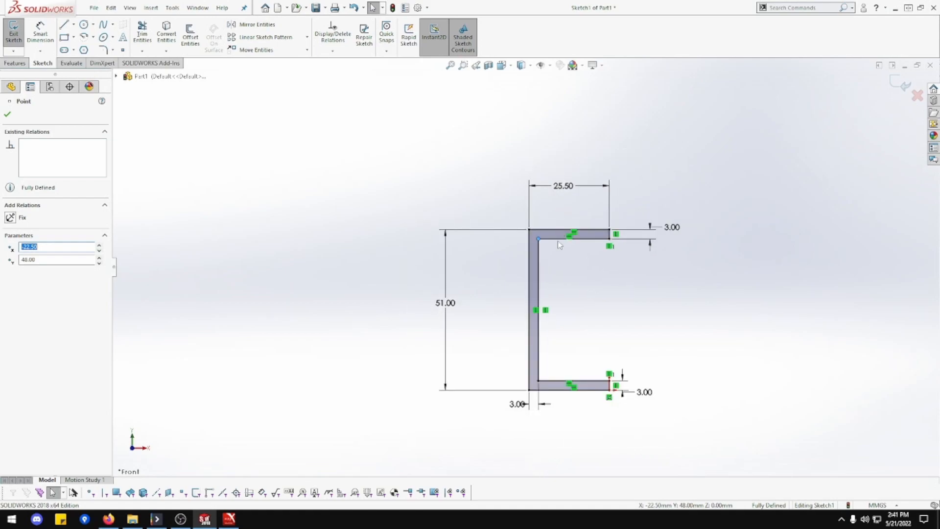
{"action": "scroll", "coordinate": [542, 248], "scroll_direction": "down", "scroll_amount": 7}
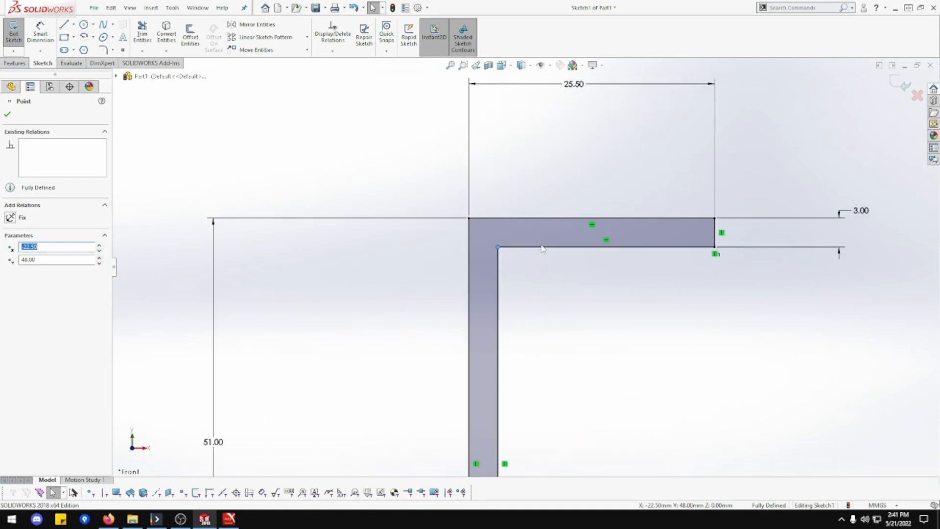
{"action": "left_click", "coordinate": [84, 37]}
{"action": "left_click", "coordinate": [557, 318]}
{"action": "left_click", "coordinate": [557, 279]}
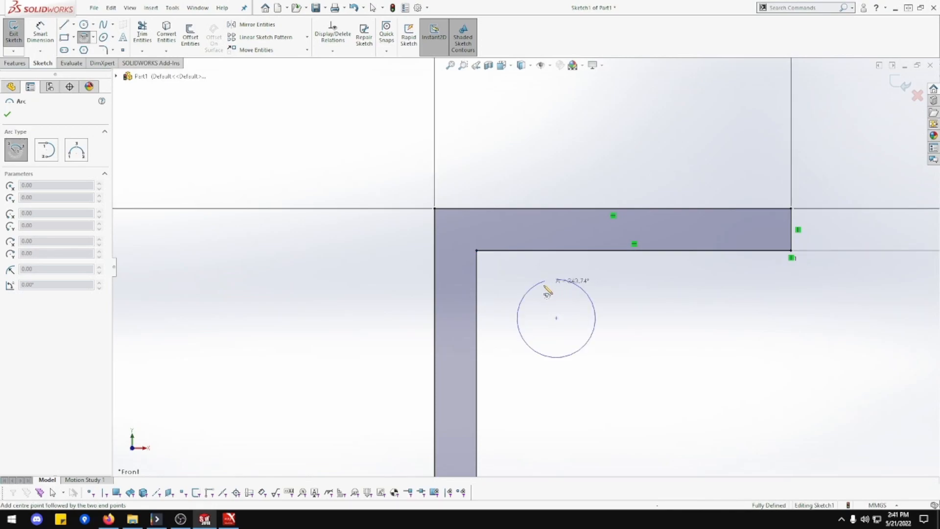
{"action": "left_click", "coordinate": [529, 324]}
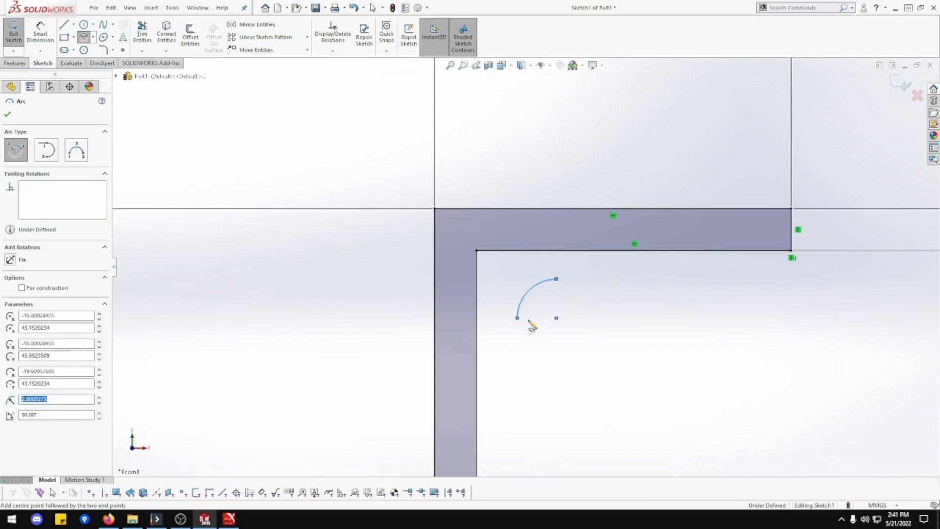
Step: Sketch a centerpoint arc around the upper inner corner, running from the outer vertical edge to the top edge
{"action": "left_click", "coordinate": [477, 252]}
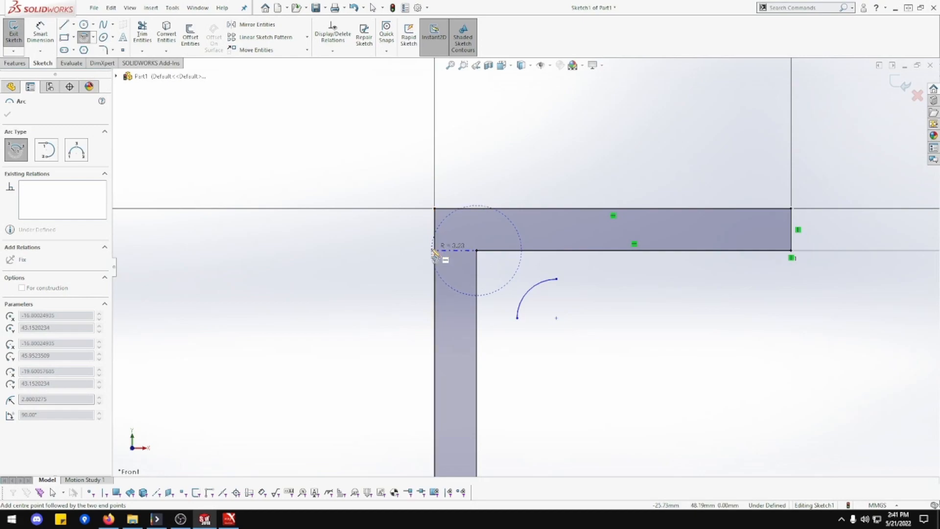
{"action": "left_click", "coordinate": [434, 251]}
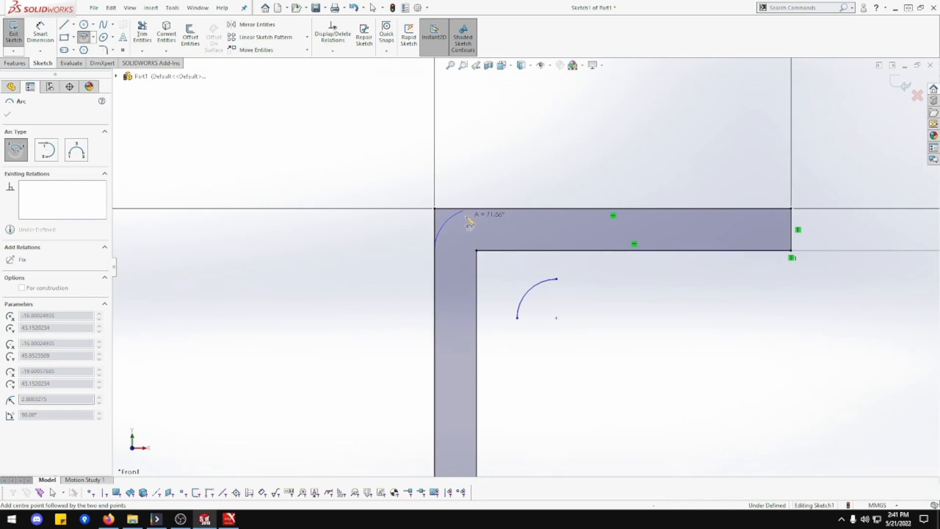
{"action": "left_click", "coordinate": [480, 220]}
{"action": "key", "text": "Escape"}
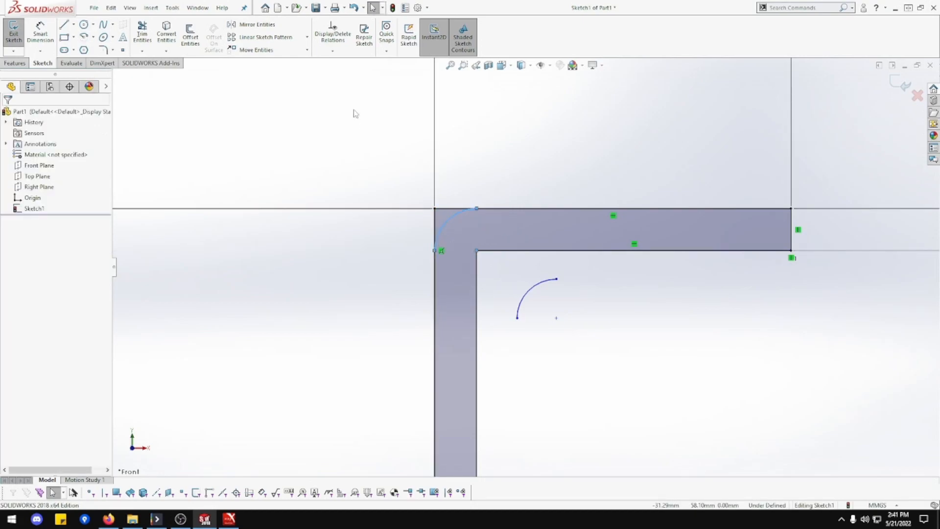
Step: Add radius dimensions of 3 mm to the outer corner arc and 1.5 mm to the loose arc
{"action": "left_click", "coordinate": [47, 32]}
{"action": "left_click", "coordinate": [447, 225]}
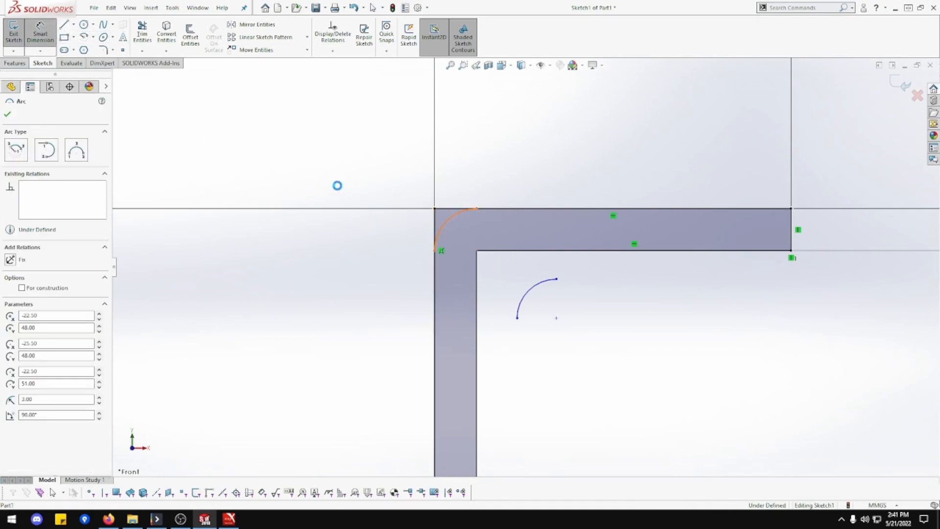
{"action": "left_click", "coordinate": [343, 161]}
{"action": "key", "text": "Return"}
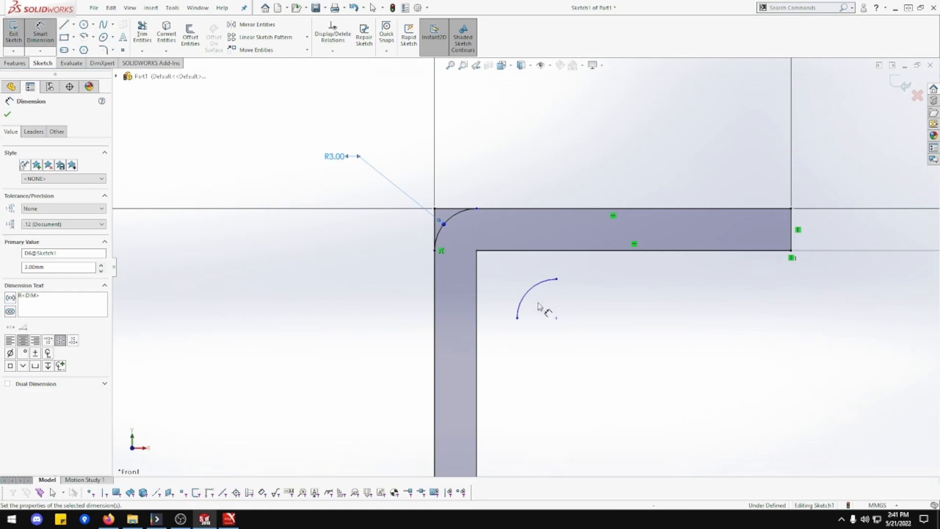
{"action": "left_click", "coordinate": [528, 289]}
{"action": "left_click", "coordinate": [624, 334]}
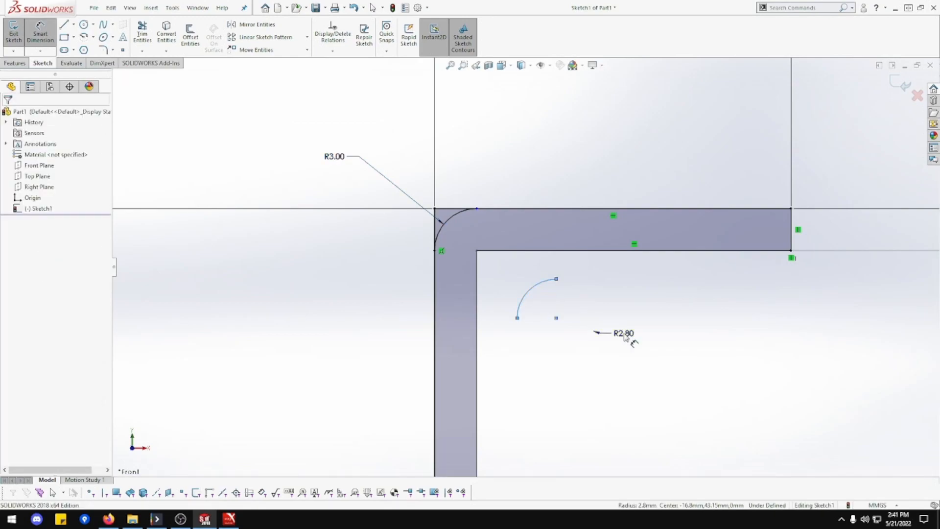
{"action": "type", "text": "1.5"}
{"action": "key", "text": "Return"}
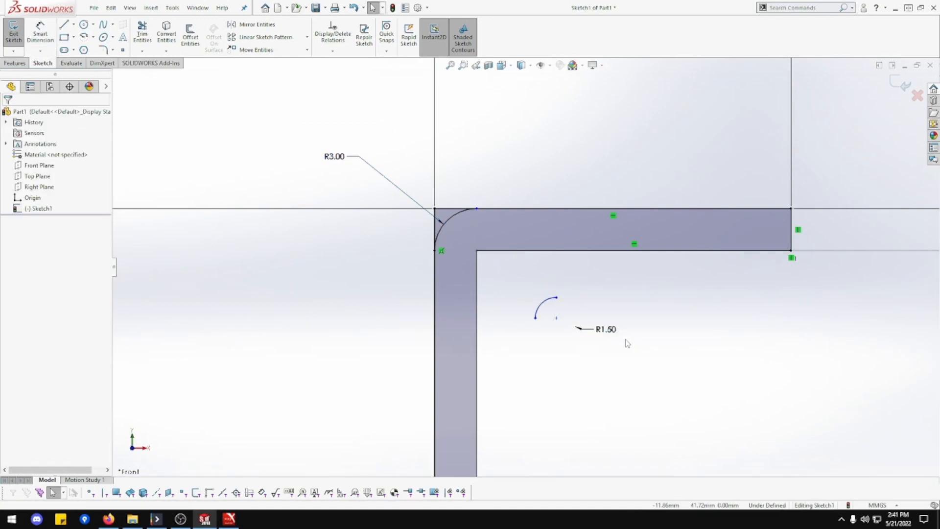
Step: Align the 1.5 mm arc's center vertically with its upper endpoint and horizontally with its left endpoint
{"action": "left_click", "coordinate": [557, 318]}
{"action": "left_click", "coordinate": [556, 297], "text": "ctrl"}
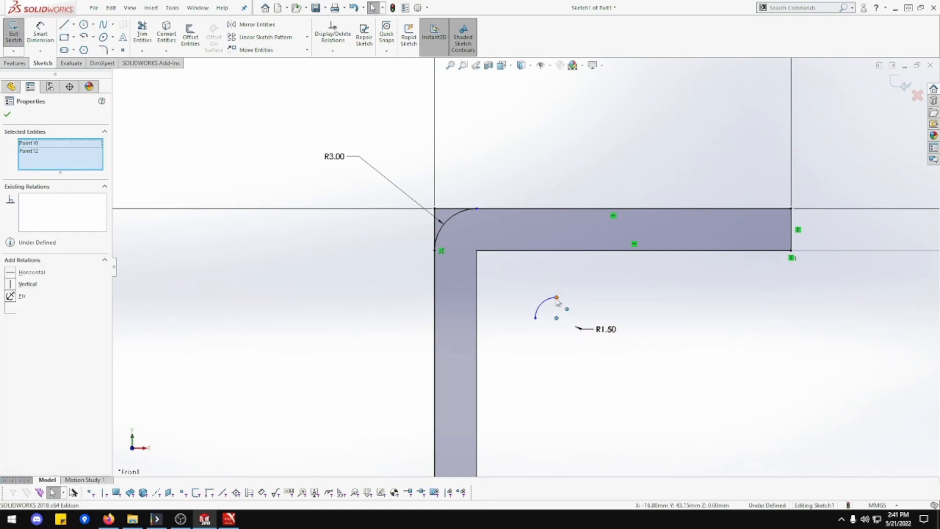
{"action": "left_click", "coordinate": [603, 255]}
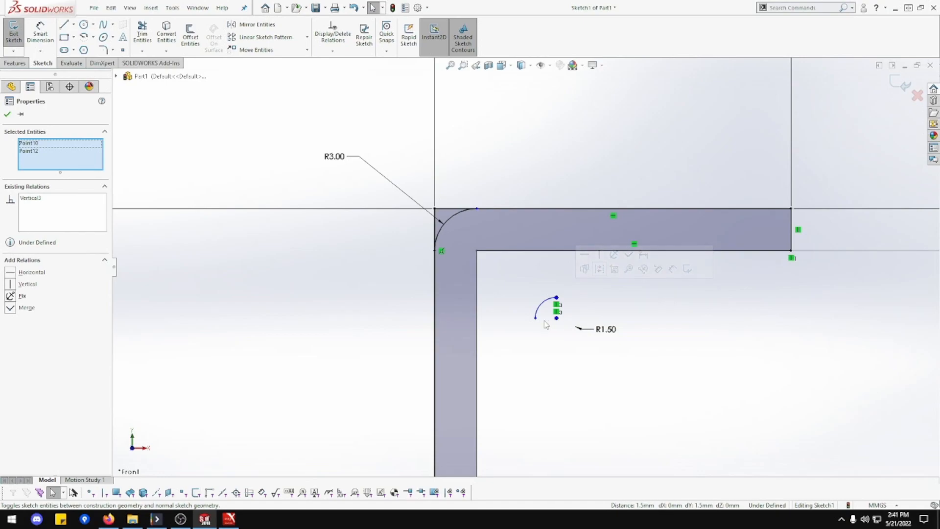
{"action": "left_click", "coordinate": [535, 318]}
{"action": "left_click", "coordinate": [557, 318], "text": "ctrl"}
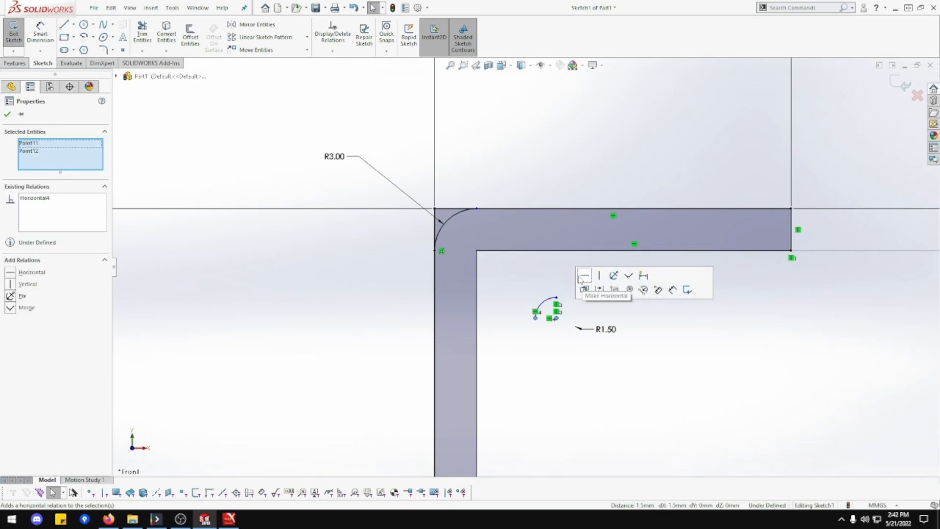
Step: Add a vertical relation between the outer arc's upper endpoint and the profile's upper inner corner
{"action": "left_click", "coordinate": [476, 209]}
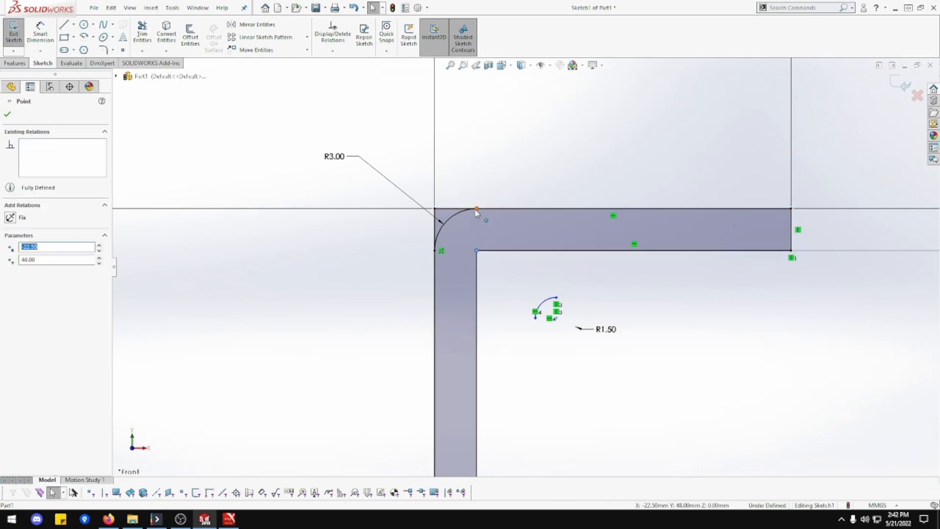
{"action": "left_click", "coordinate": [476, 251], "text": "ctrl"}
{"action": "left_click", "coordinate": [518, 166]}
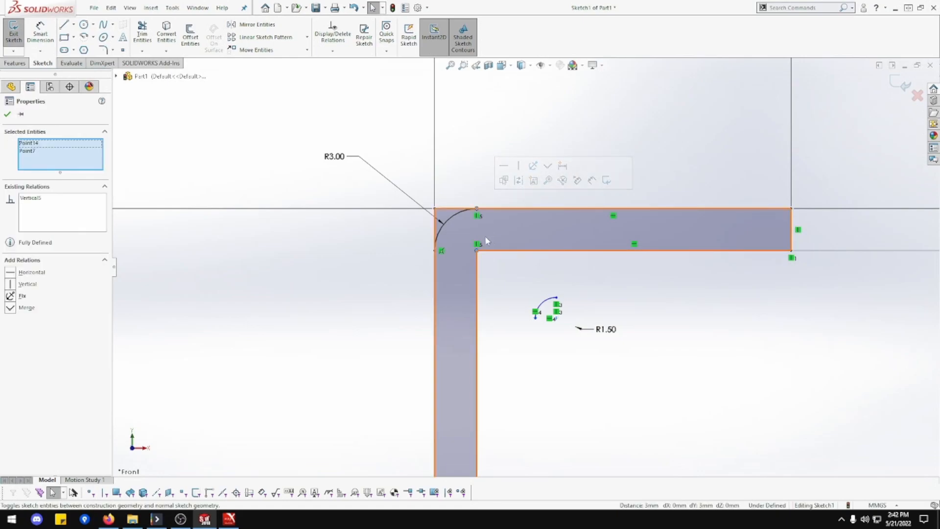
Step: Try a horizontal relation between the outer arc's lower endpoint and the upper inner corner, and undo it
{"action": "left_click", "coordinate": [434, 251]}
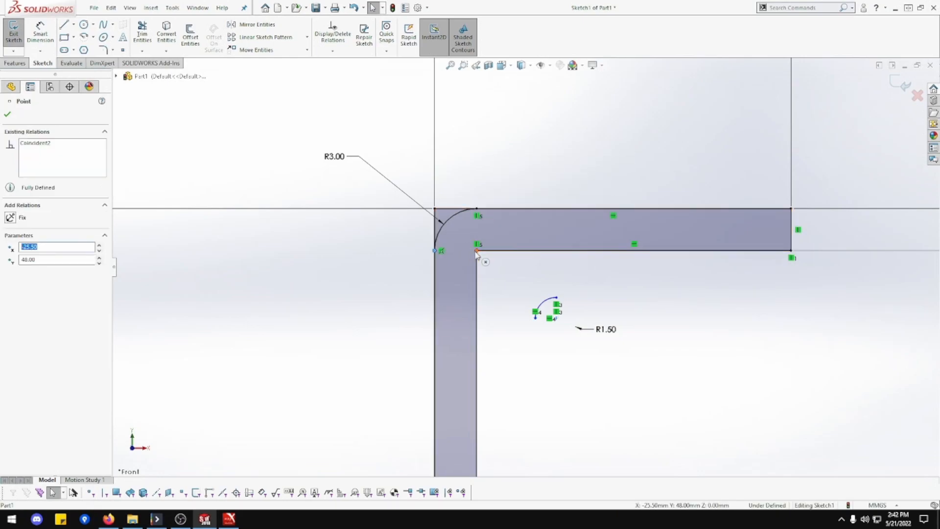
{"action": "left_click", "coordinate": [476, 251], "text": "ctrl"}
{"action": "left_click", "coordinate": [503, 209]}
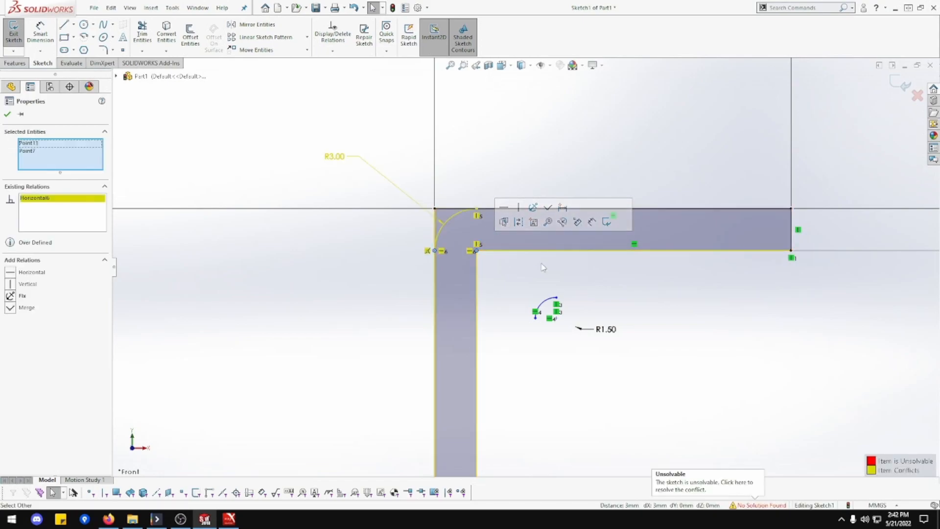
{"action": "key", "text": "ctrl+z"}
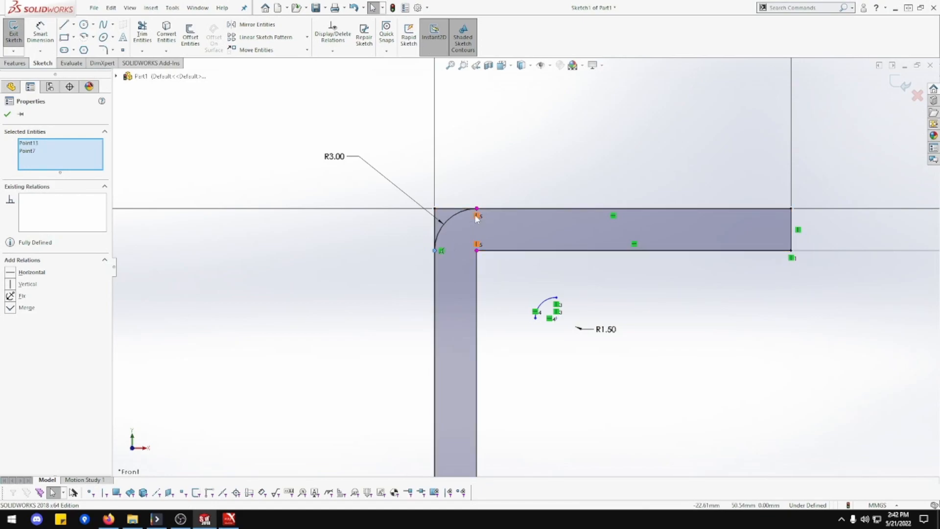
{"action": "left_click", "coordinate": [518, 279]}
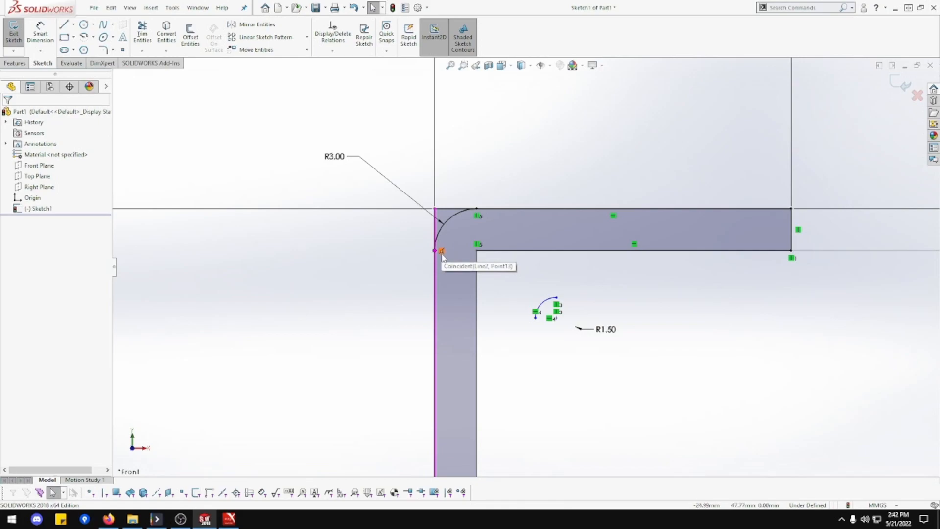
Step: Make the 1.5 mm arc's endpoints coincident with the upper arm's lower edge and the web's inner vertical edge
{"action": "left_click", "coordinate": [557, 297]}
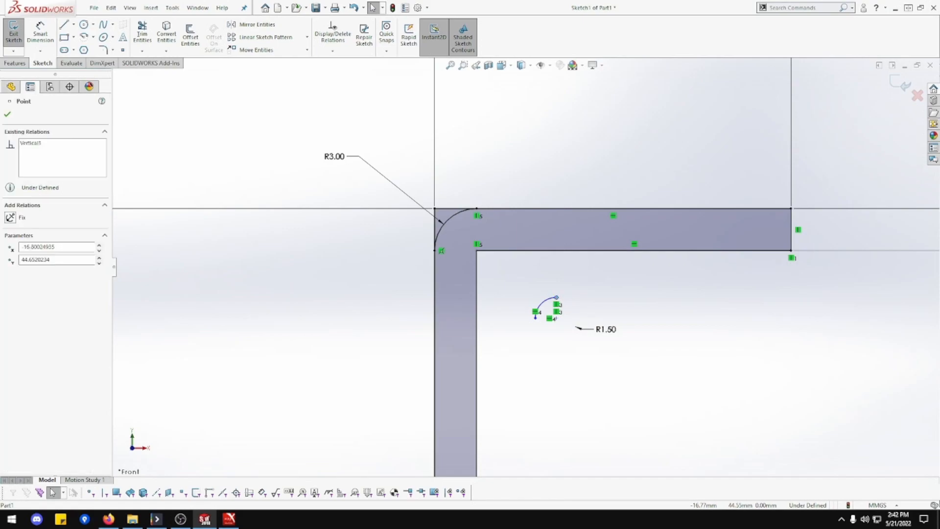
{"action": "left_click", "coordinate": [562, 252], "text": "ctrl"}
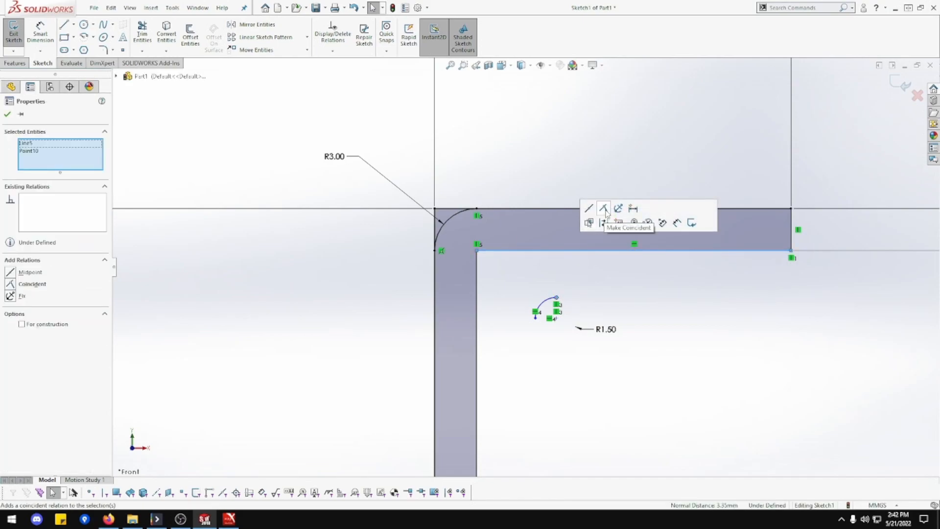
{"action": "left_click", "coordinate": [604, 209]}
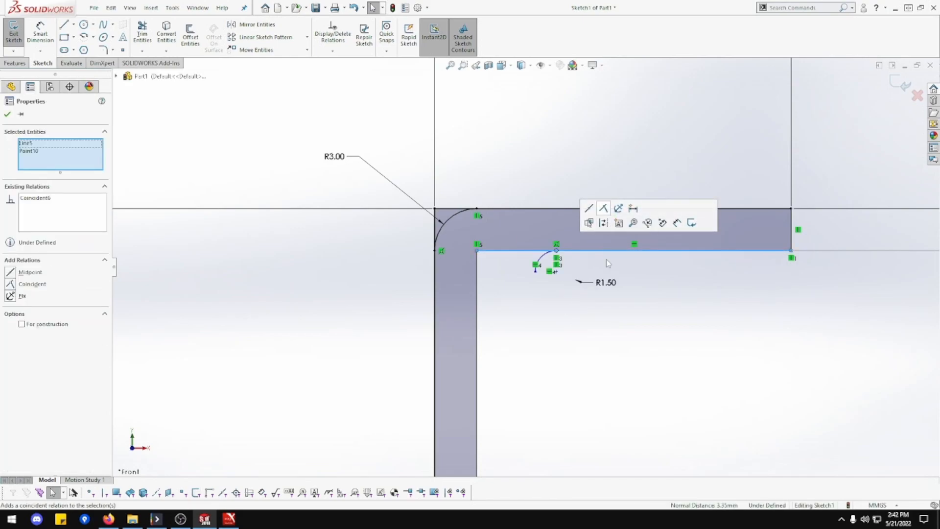
{"action": "left_click", "coordinate": [535, 273]}
{"action": "left_click", "coordinate": [478, 278], "text": "ctrl"}
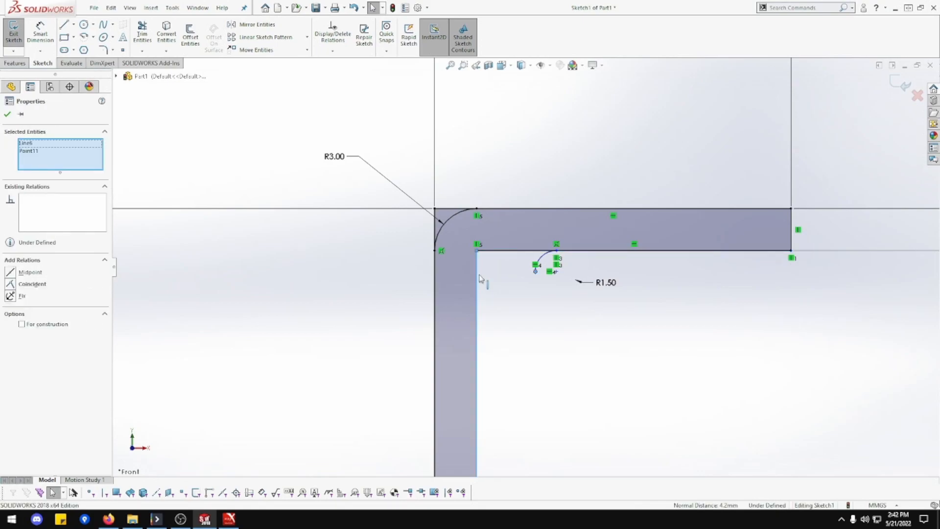
{"action": "left_click", "coordinate": [522, 230]}
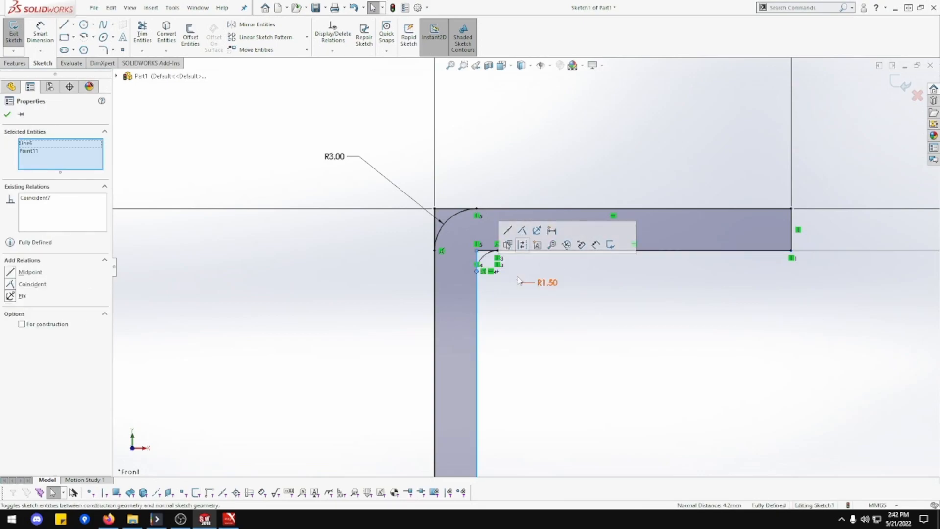
{"action": "left_click", "coordinate": [509, 303]}
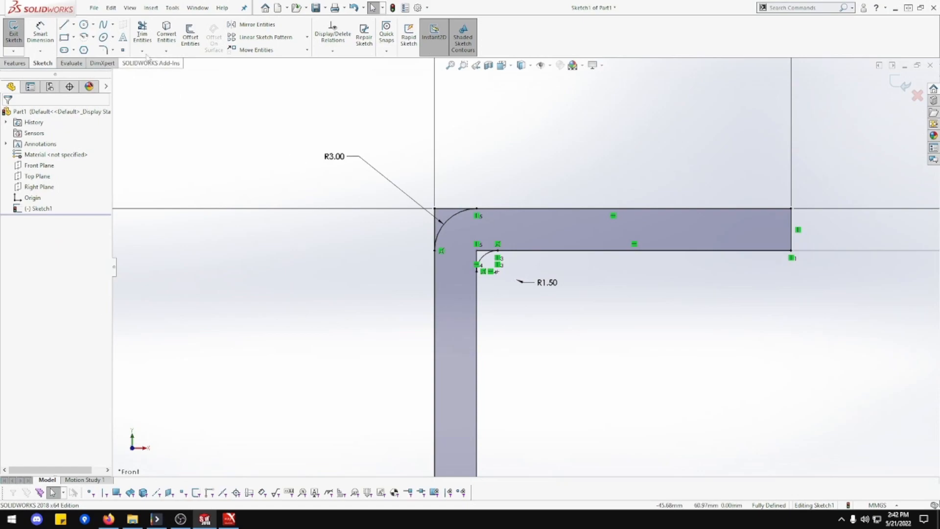
Step: Trim away the sharp outer and inner line segments at the upper corner with Power trim, keeping both arcs
{"action": "left_click", "coordinate": [142, 34]}
{"action": "mouse_move", "coordinate": [471, 180]}
{"action": "left_mouse_down"}
{"action": "mouse_move", "coordinate": [425, 228]}
{"action": "mouse_move", "coordinate": [506, 227]}
{"action": "mouse_move", "coordinate": [471, 261]}
{"action": "mouse_move", "coordinate": [487, 269]}
{"action": "left_mouse_up"}
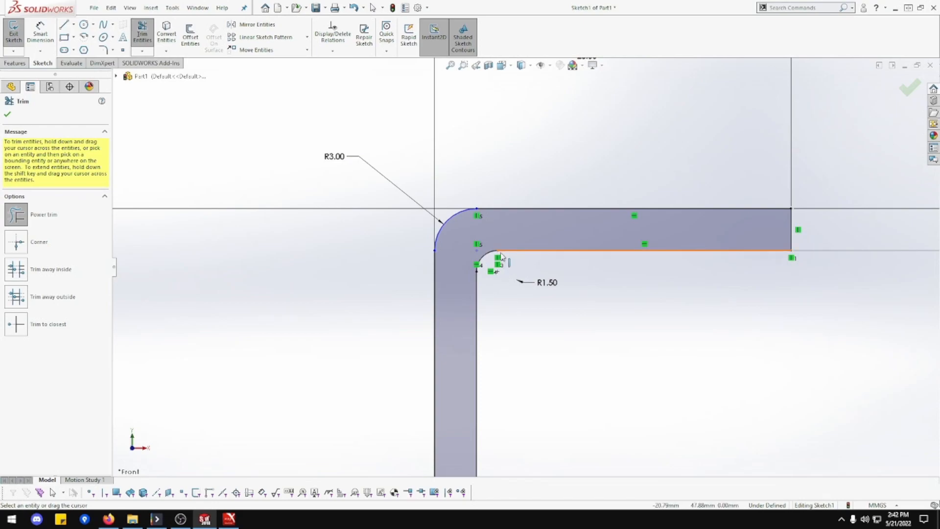
{"action": "key", "text": "Escape"}
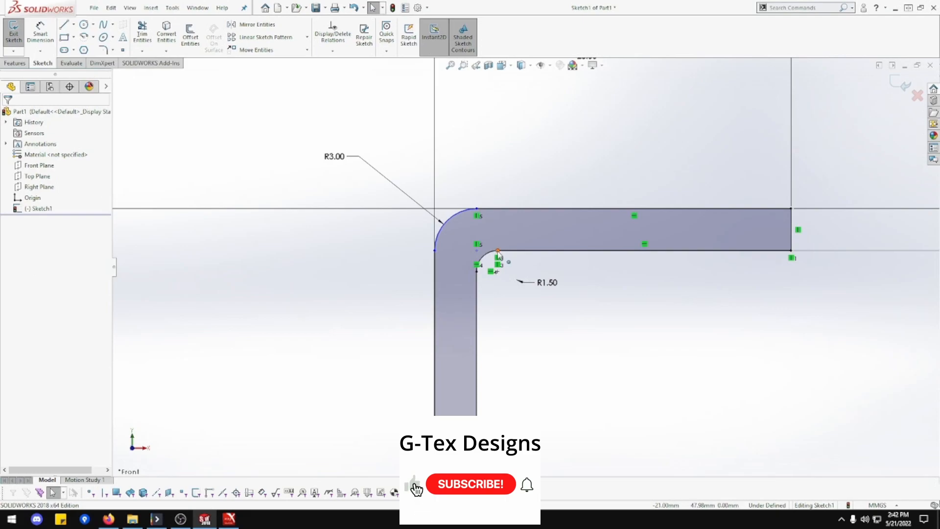
{"action": "left_click", "coordinate": [499, 260]}
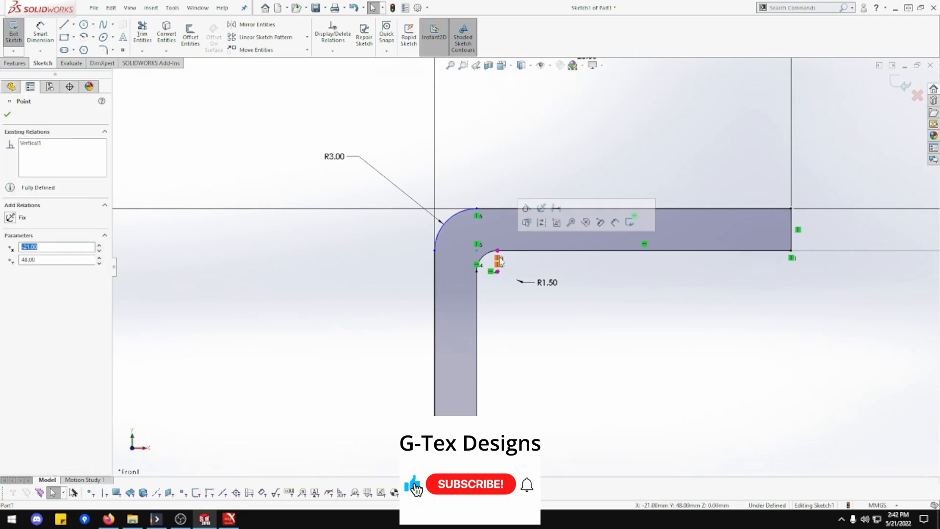
Step: Add a horizontal relation between the outer arc's lower endpoint and the 1.5 mm arc's upper endpoint
{"action": "left_click", "coordinate": [435, 251], "text": "ctrl"}
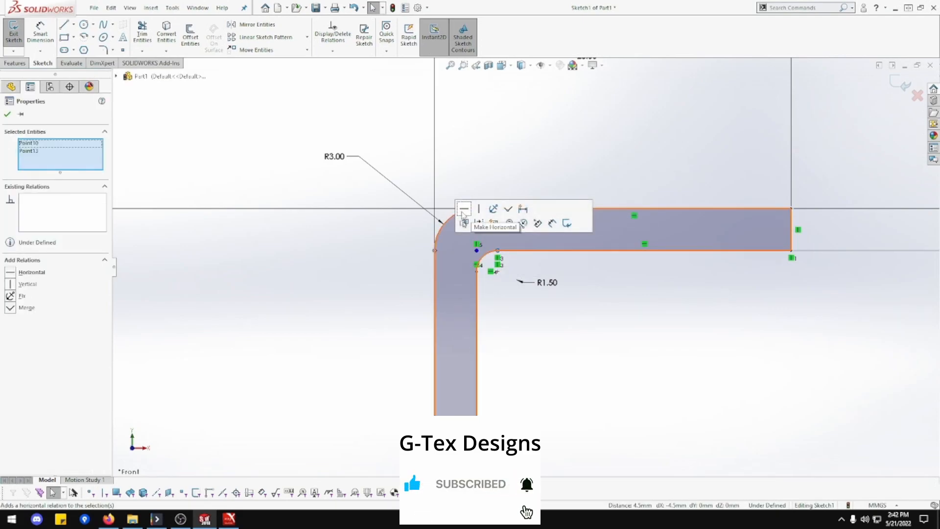
{"action": "left_click", "coordinate": [516, 284]}
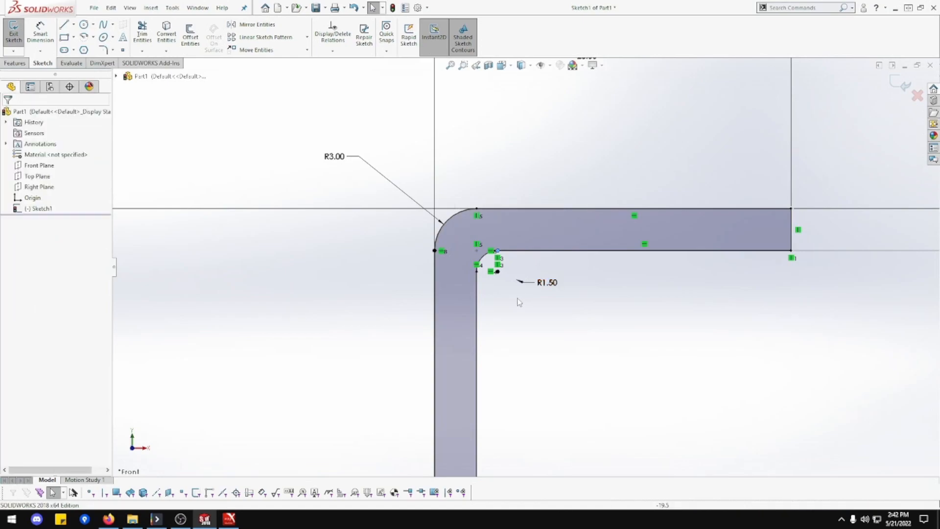
Step: Try a vertical relation between the 1.5 mm arc's lower endpoint and the outer arc's upper endpoint, and undo it
{"action": "left_click", "coordinate": [477, 271]}
{"action": "left_click", "coordinate": [477, 209], "text": "ctrl"}
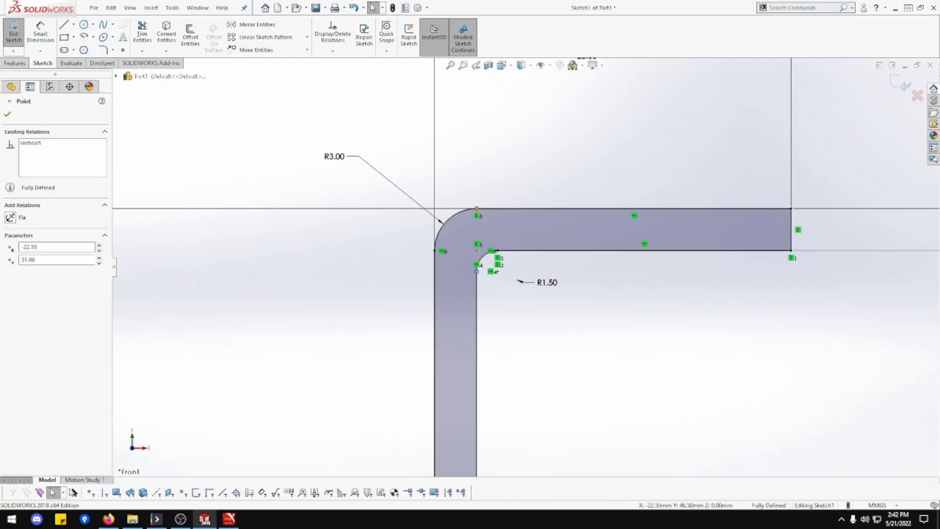
{"action": "left_click", "coordinate": [519, 164]}
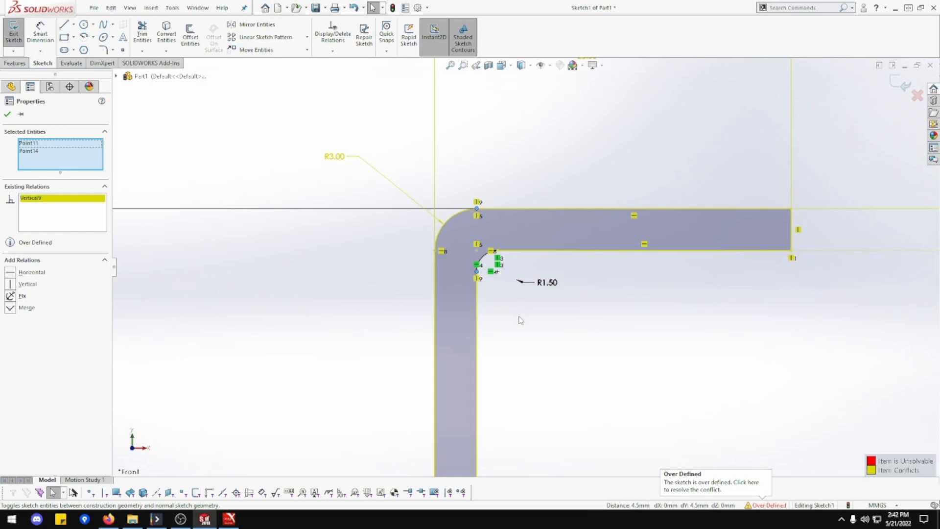
{"action": "key", "text": "ctrl+z"}
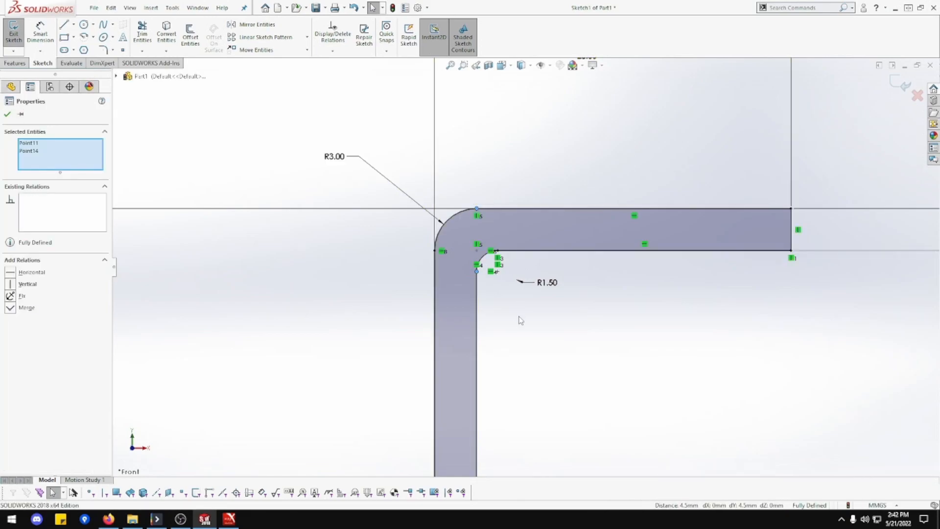
Step: Extrude the C-shaped profile as a boss with the Mid Plane end condition and a depth of 1575 mm
{"action": "scroll", "coordinate": [529, 317], "scroll_direction": "up", "scroll_amount": 5}
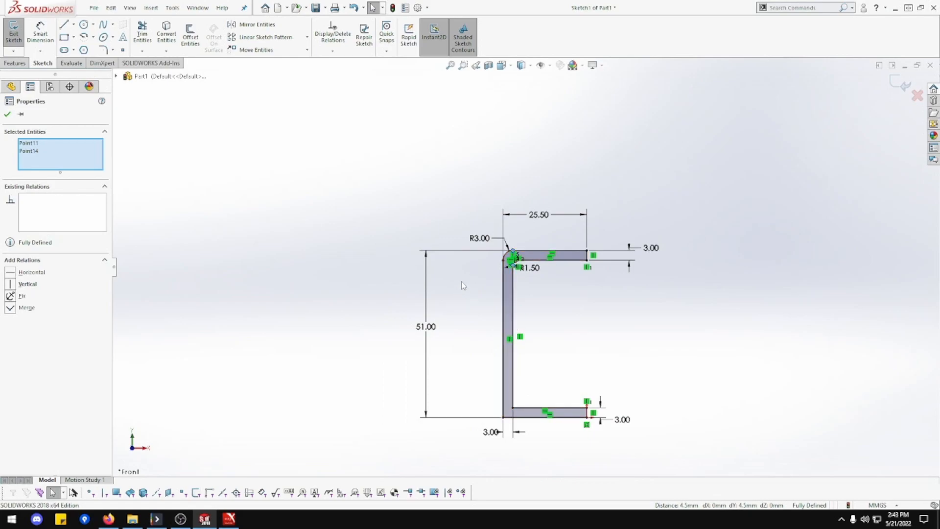
{"action": "left_click", "coordinate": [15, 63]}
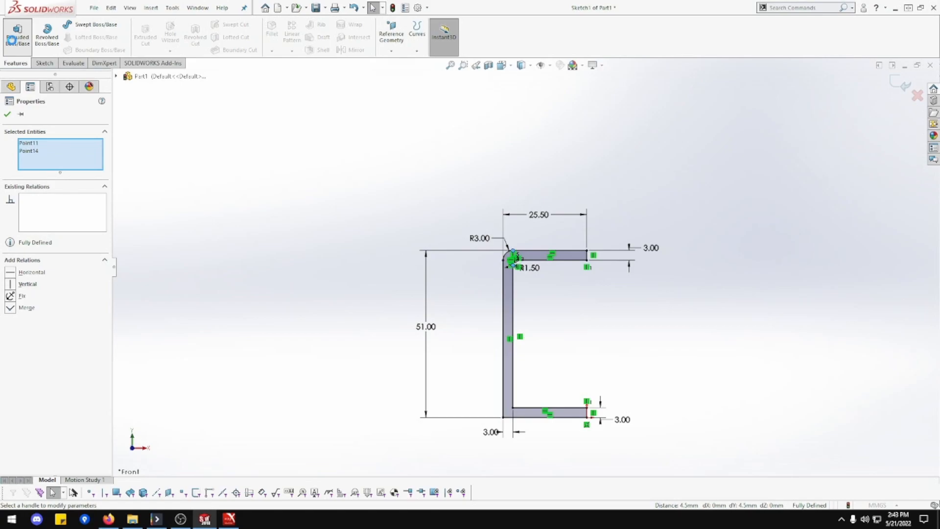
{"action": "left_click", "coordinate": [11, 40]}
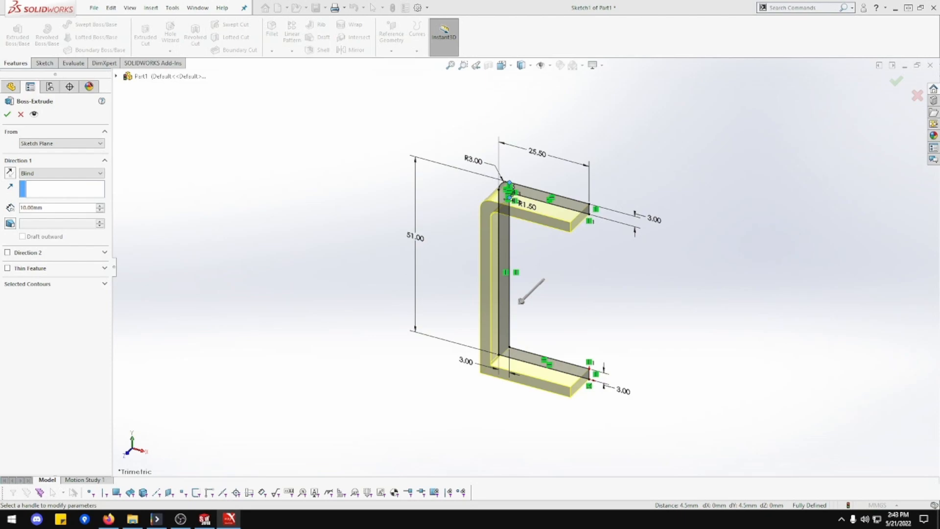
{"action": "left_click", "coordinate": [30, 174]}
{"action": "left_click", "coordinate": [42, 214]}
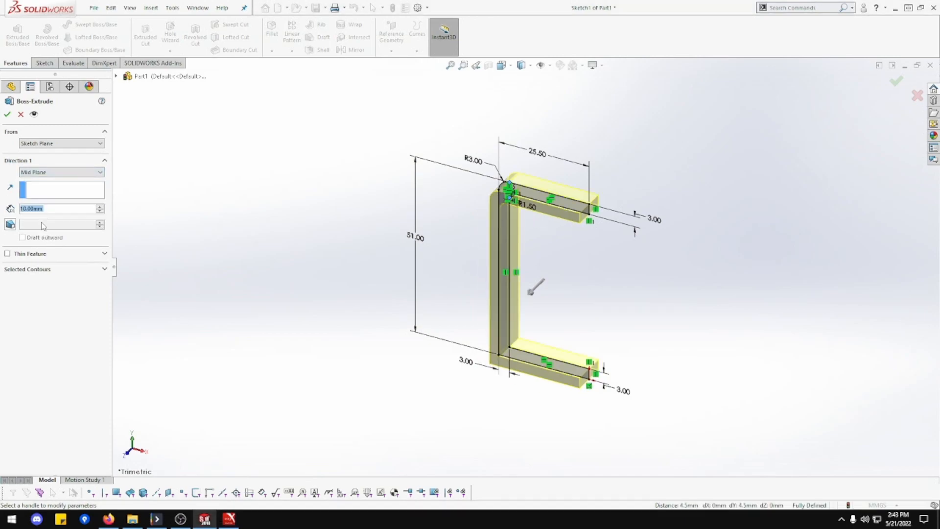
{"action": "type", "text": "1575"}
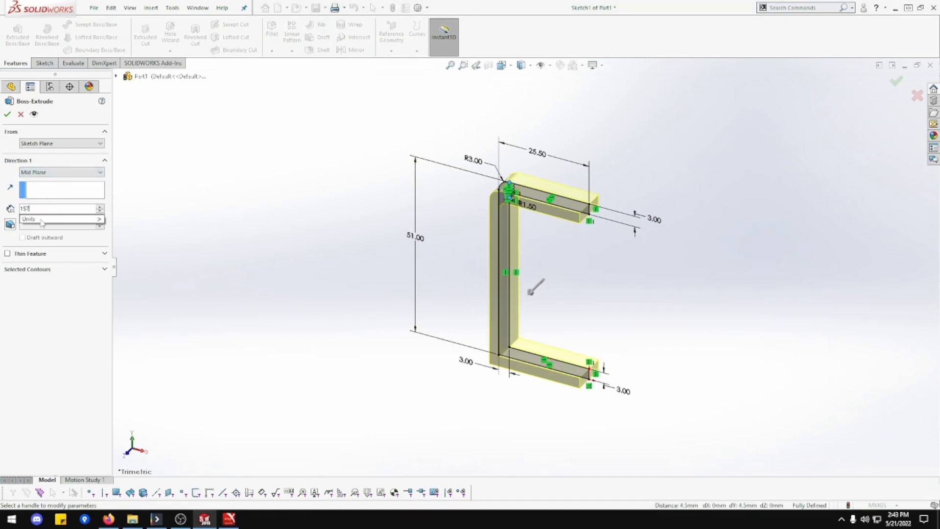
{"action": "key", "text": "Return"}
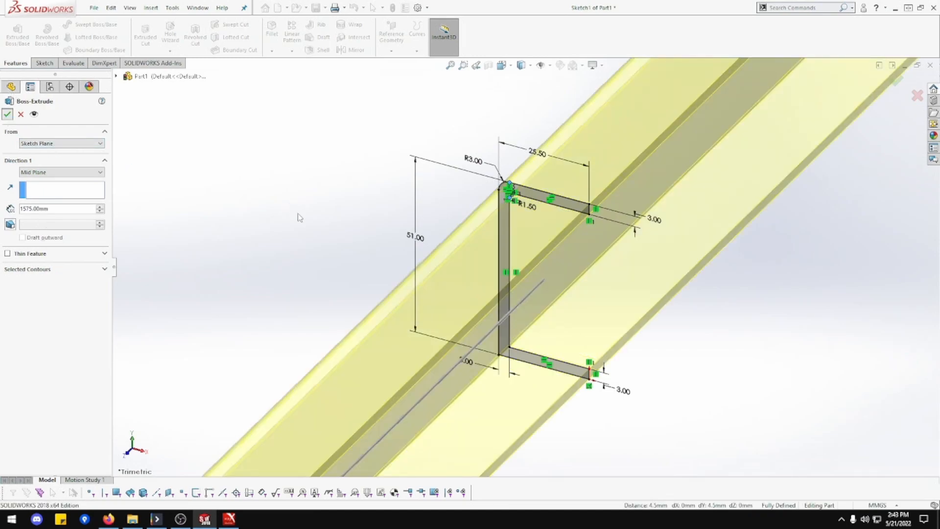
{"action": "key", "text": "Return"}
Step: Fillet the channel's sharp outer lower lengthwise edge with a symmetric 3 mm radius
{"action": "middle_click_drag", "start_coordinate": [298, 214], "coordinate": [357, 330]}
{"action": "middle_click_drag", "start_coordinate": [449, 71], "coordinate": [439, 248]}
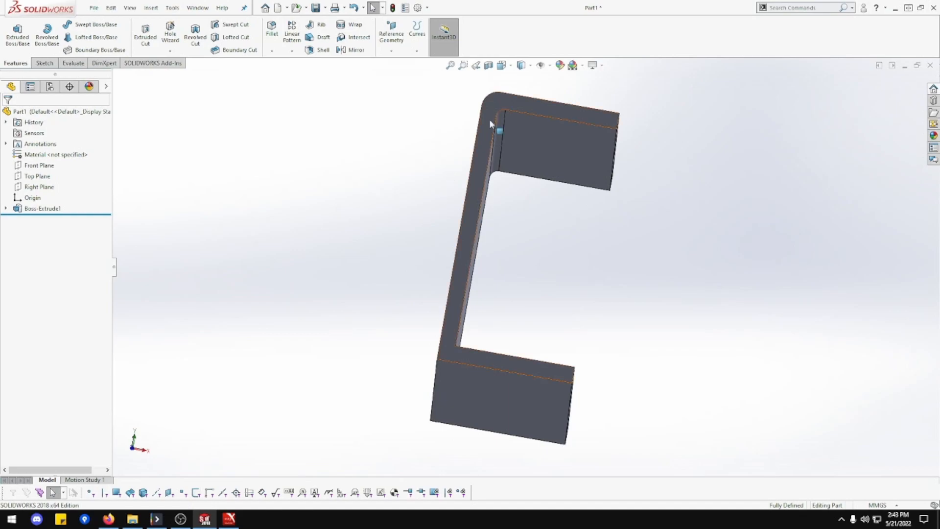
{"action": "middle_click_drag", "start_coordinate": [412, 358], "coordinate": [414, 361]}
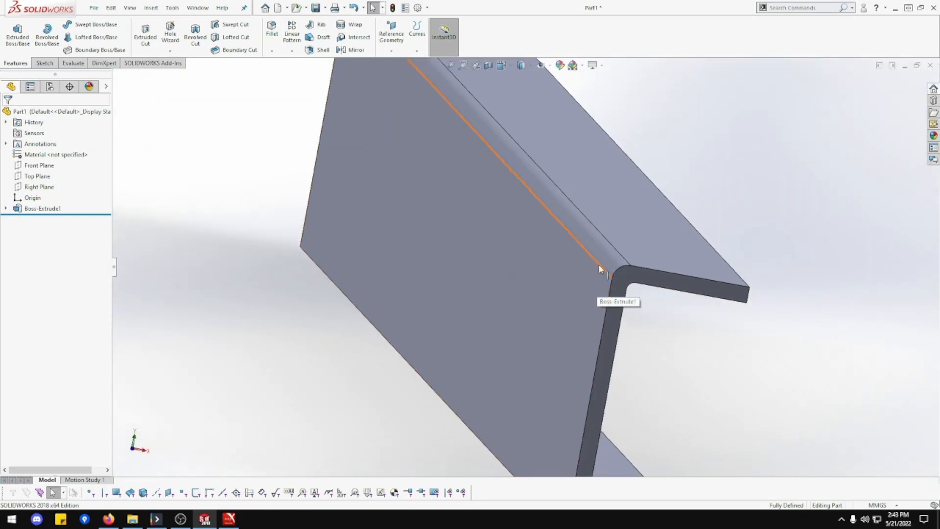
{"action": "scroll", "coordinate": [605, 321], "scroll_direction": "down", "scroll_amount": 1}
{"action": "scroll", "coordinate": [606, 320], "scroll_direction": "up", "scroll_amount": 2}
{"action": "scroll", "coordinate": [606, 323], "scroll_direction": "up", "scroll_amount": 1}
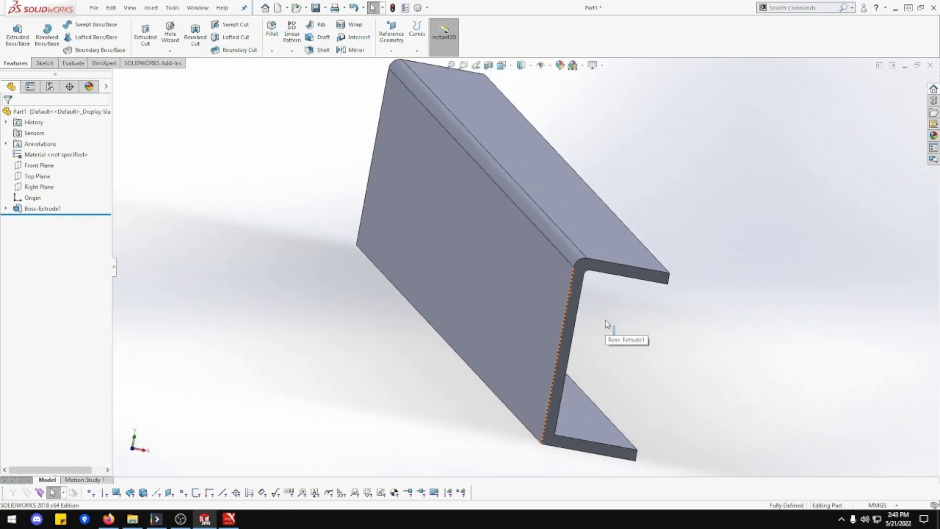
{"action": "left_click", "coordinate": [271, 35]}
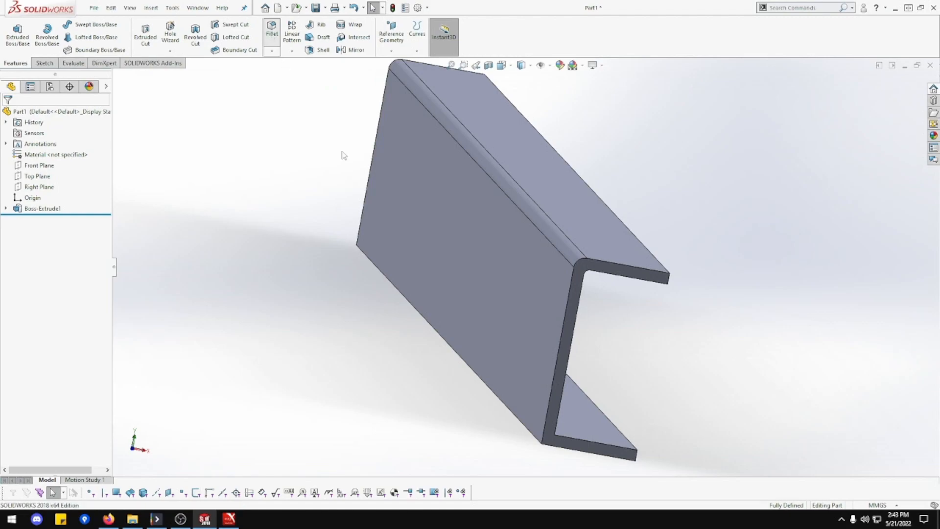
{"action": "left_click", "coordinate": [442, 340]}
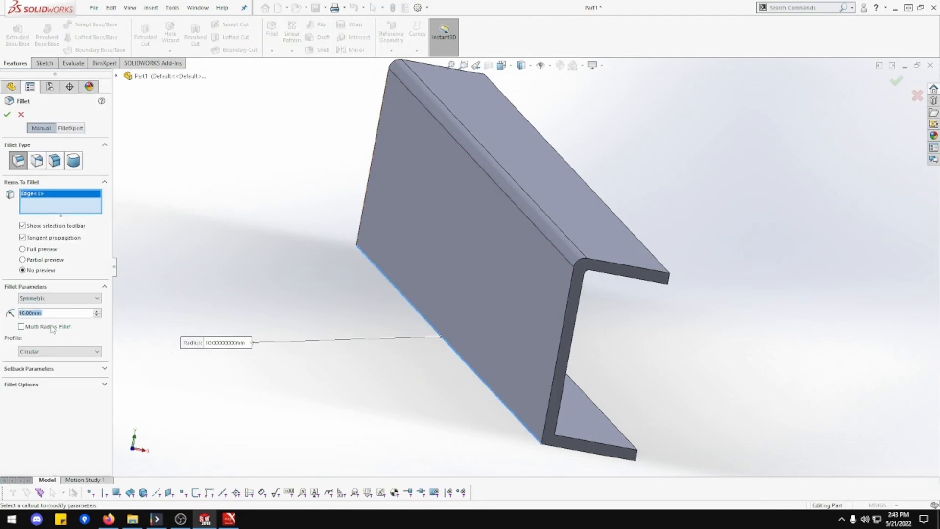
{"action": "type", "text": "3"}
{"action": "key", "text": "Return"}
{"action": "left_click", "coordinate": [7, 114]}
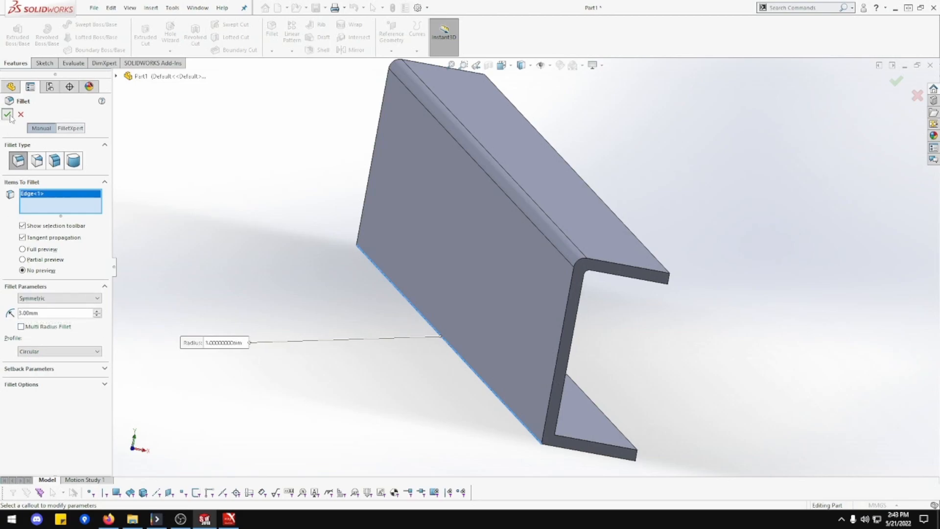
Step: Fillet the inner lengthwise edge between the web and the lower flange with a 1.5 mm radius
{"action": "left_click", "coordinate": [384, 404]}
{"action": "mouse_move", "coordinate": [384, 405]}
{"action": "middle_mouse_down"}
{"action": "mouse_move", "coordinate": [386, 380]}
{"action": "mouse_move", "coordinate": [379, 394]}
{"action": "mouse_move", "coordinate": [388, 388]}
{"action": "middle_mouse_up"}
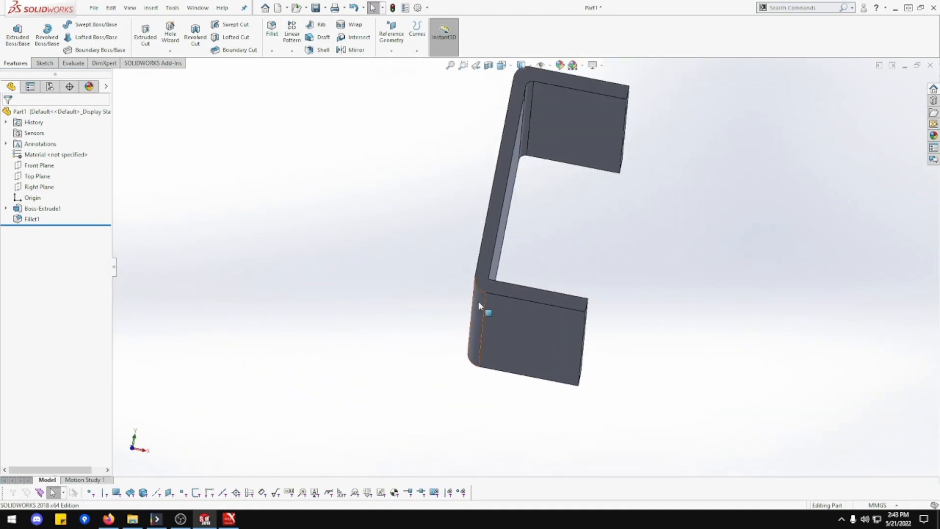
{"action": "scroll", "coordinate": [497, 302], "scroll_direction": "down", "scroll_amount": 5}
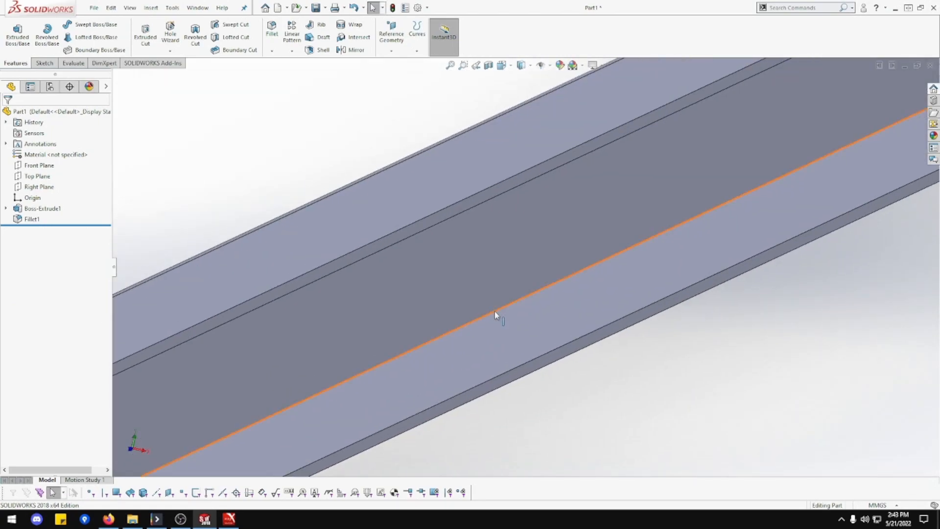
{"action": "left_click", "coordinate": [494, 309]}
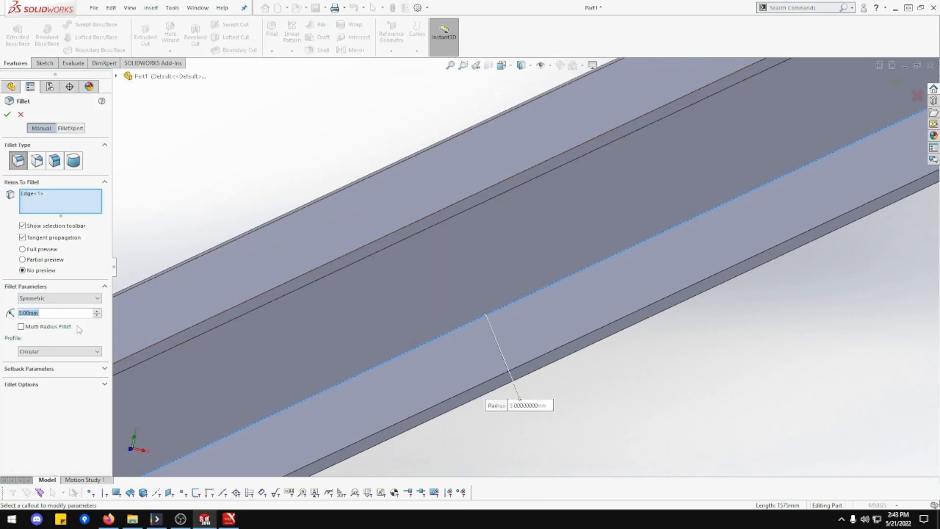
{"action": "type", "text": "1.5"}
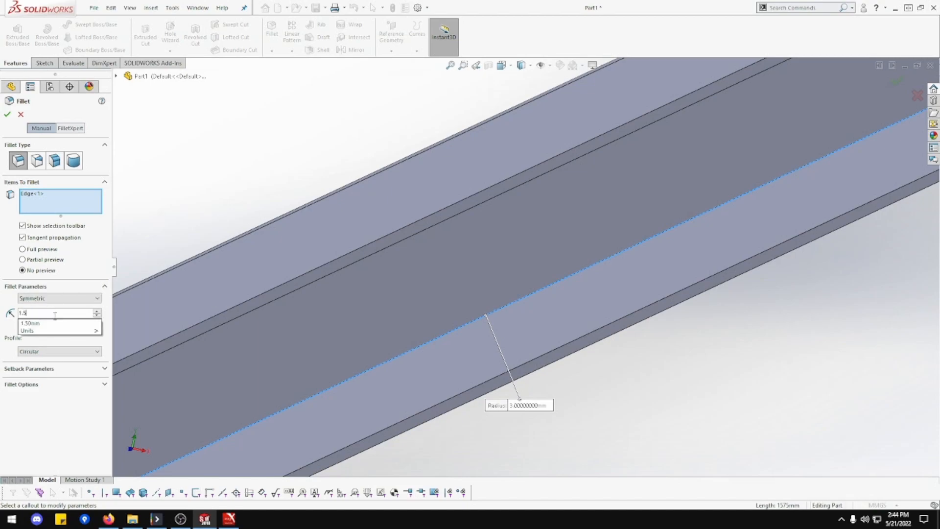
{"action": "key", "text": "Return"}
{"action": "left_click", "coordinate": [7, 114]}
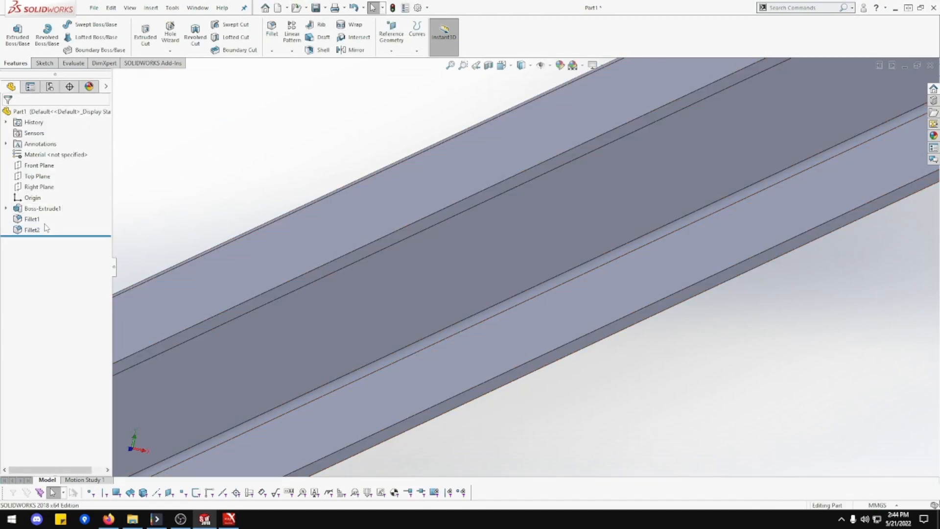
Step: View the channel's end profile normal to the Front Plane and return to an angled 3D view of the part
{"action": "right_click", "coordinate": [45, 169]}
{"action": "left_click", "coordinate": [96, 156]}
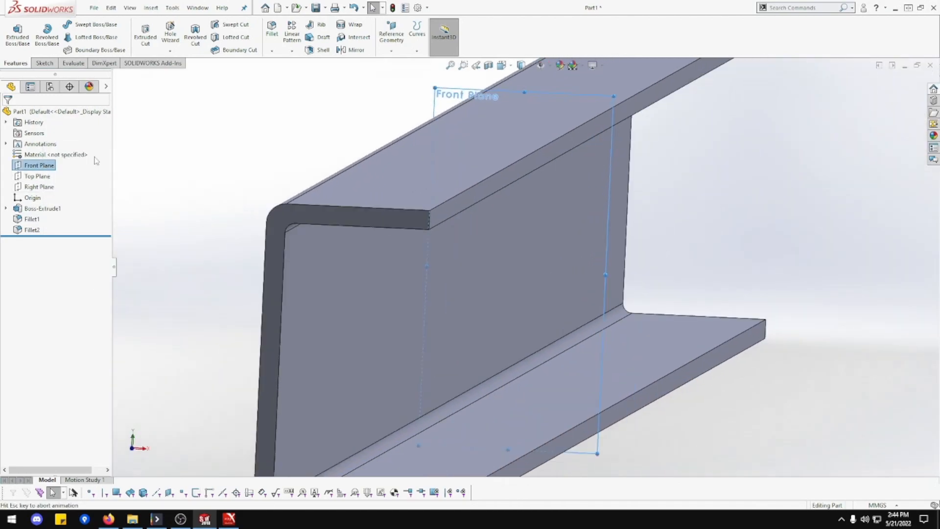
{"action": "left_click", "coordinate": [184, 191]}
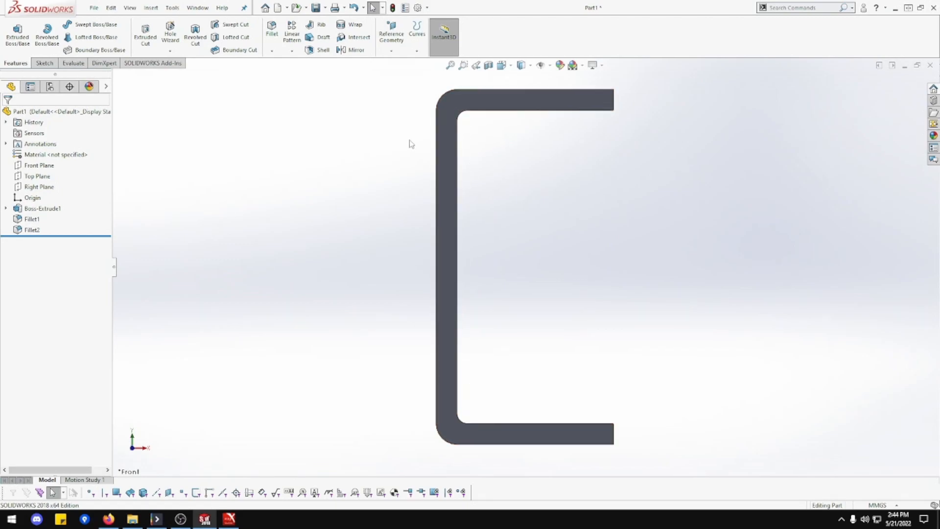
{"action": "key", "text": "ctrl+7"}
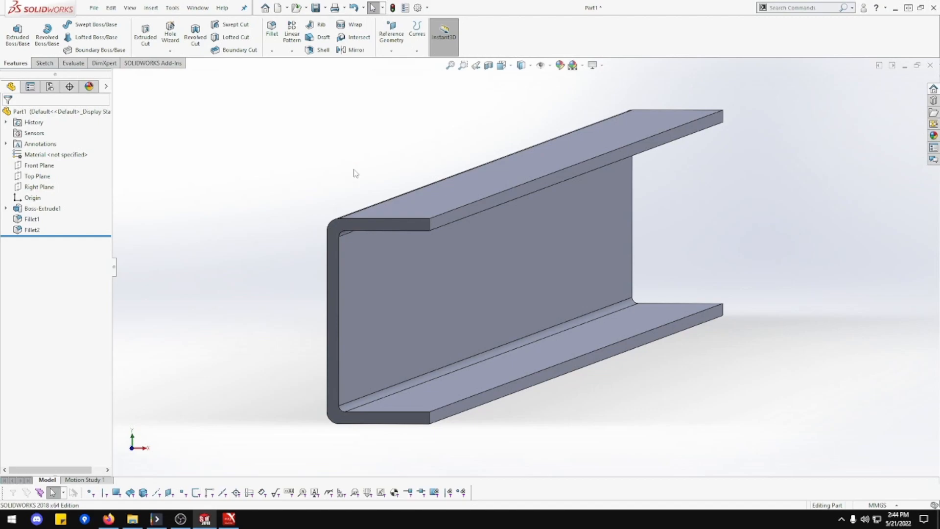
Step: Save the part as 1-01.SLDPRT in the YT Series 001 folder, replacing the existing file
{"action": "key", "text": "ctrl+s"}
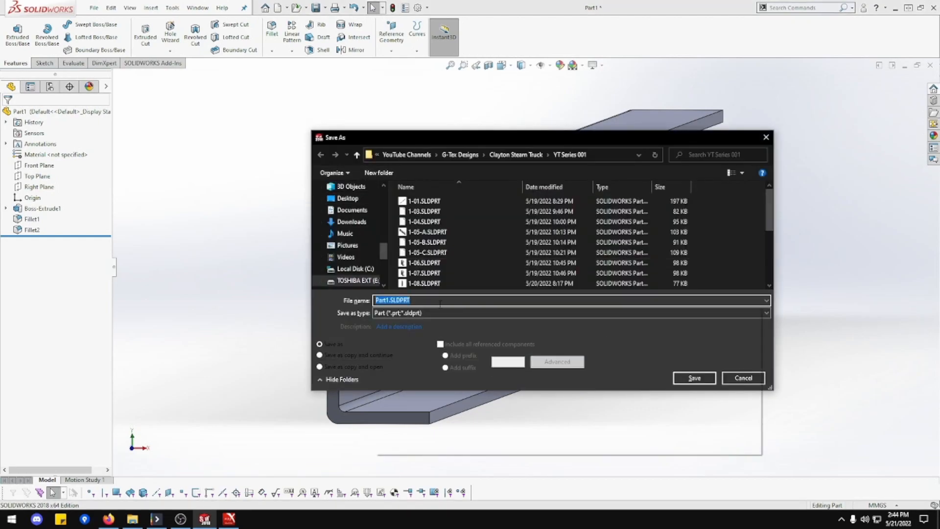
{"action": "type", "text": "1-01"}
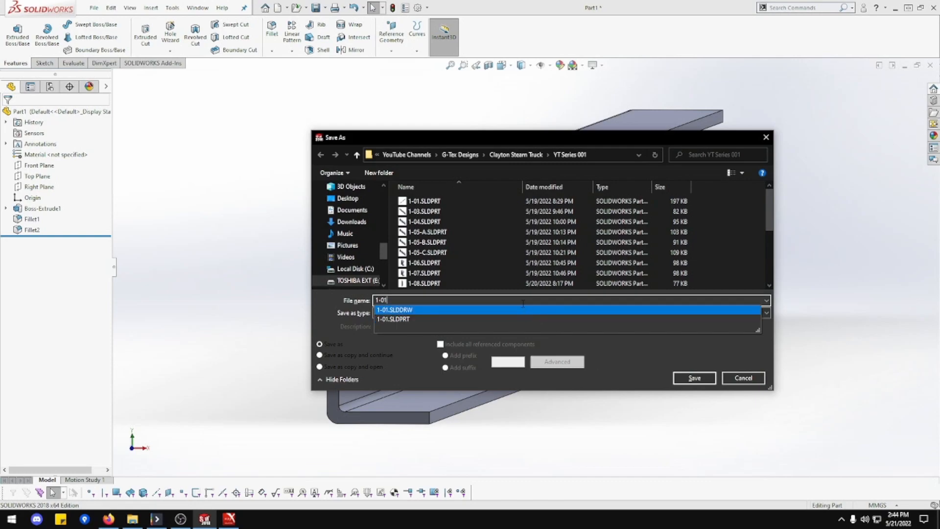
{"action": "left_click", "coordinate": [434, 204]}
{"action": "left_click", "coordinate": [633, 325]}
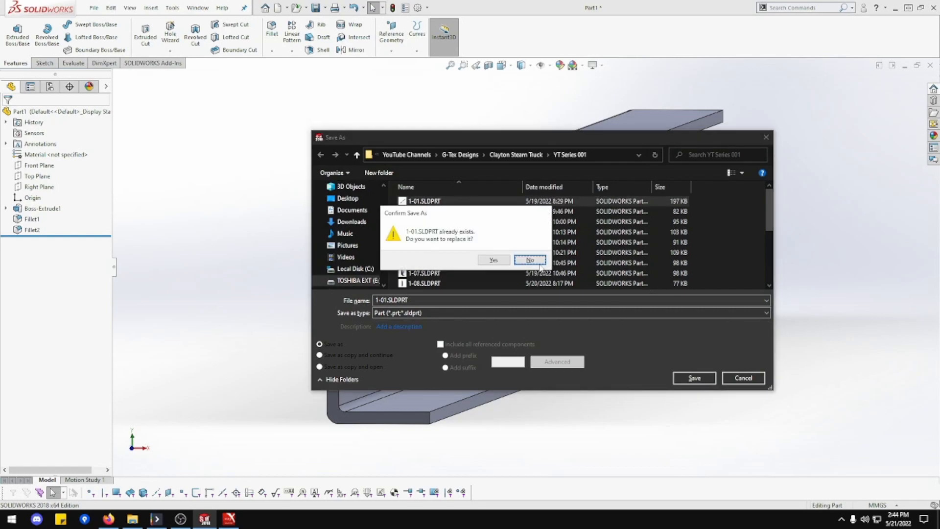
{"action": "left_click", "coordinate": [494, 259]}
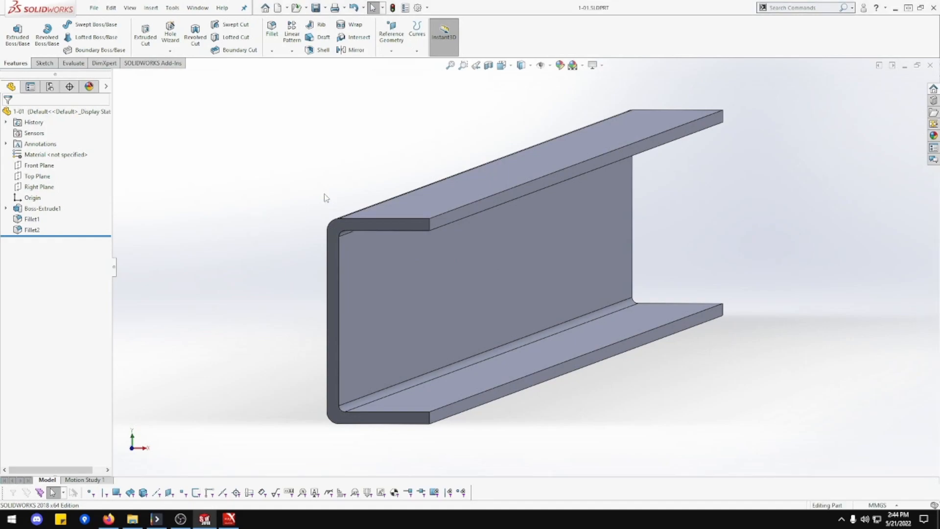
Step: Save the part under the new name 1-02 in the same folder
{"action": "left_click", "coordinate": [94, 8]}
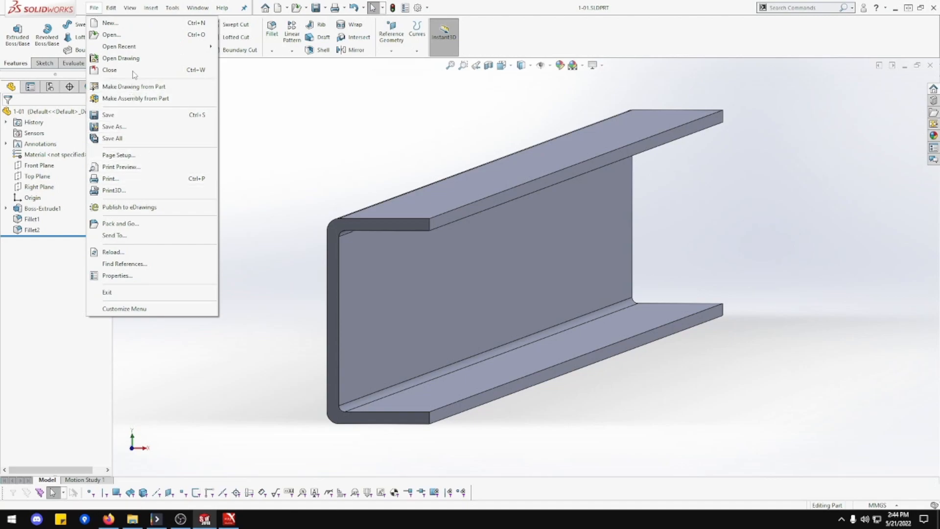
{"action": "left_click", "coordinate": [138, 127]}
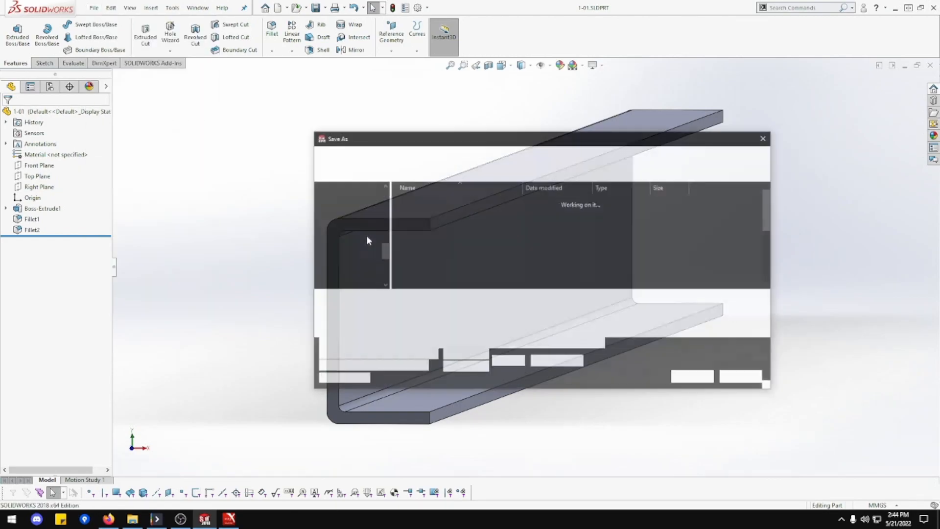
{"action": "type", "text": "1-02"}
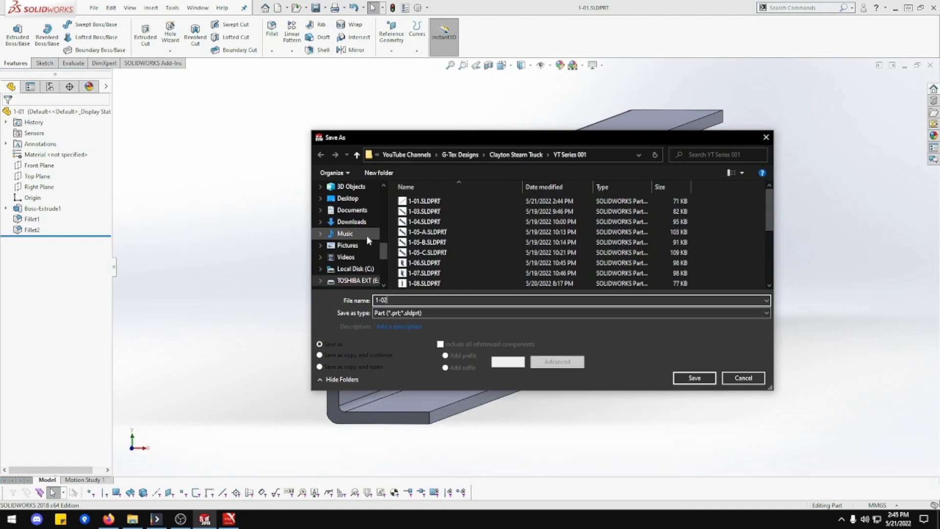
{"action": "key", "text": "Return"}
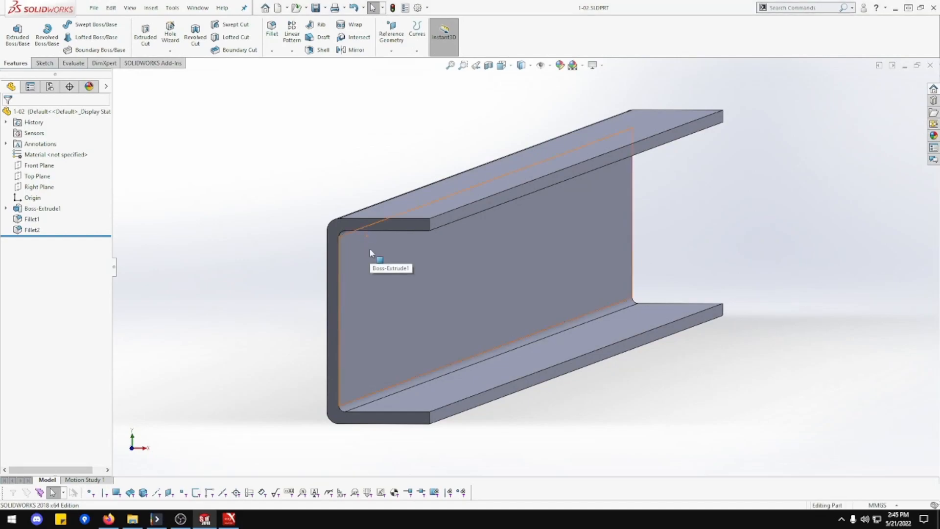
Step: Close part 1-02 and open 1-01.SLDPRT from the YT Series 001 folder
{"action": "left_click", "coordinate": [930, 65]}
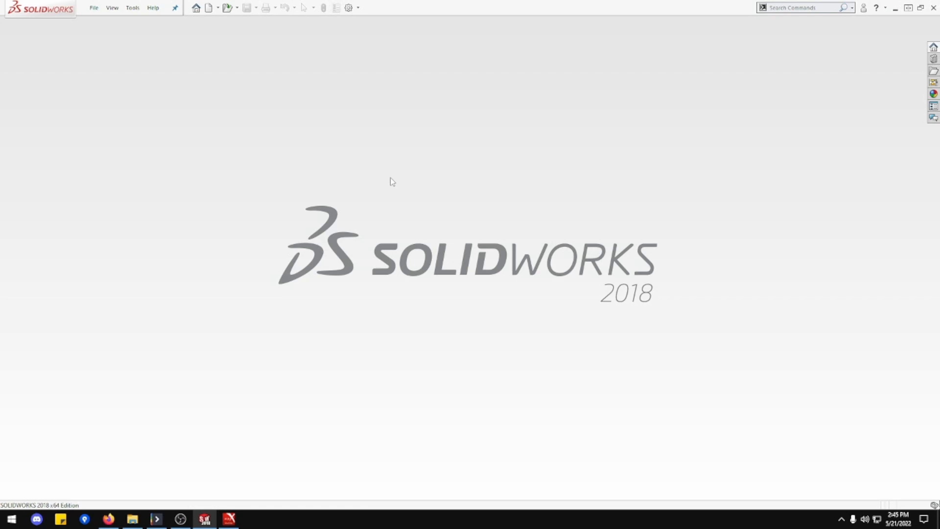
{"action": "key", "text": "ctrl+o"}
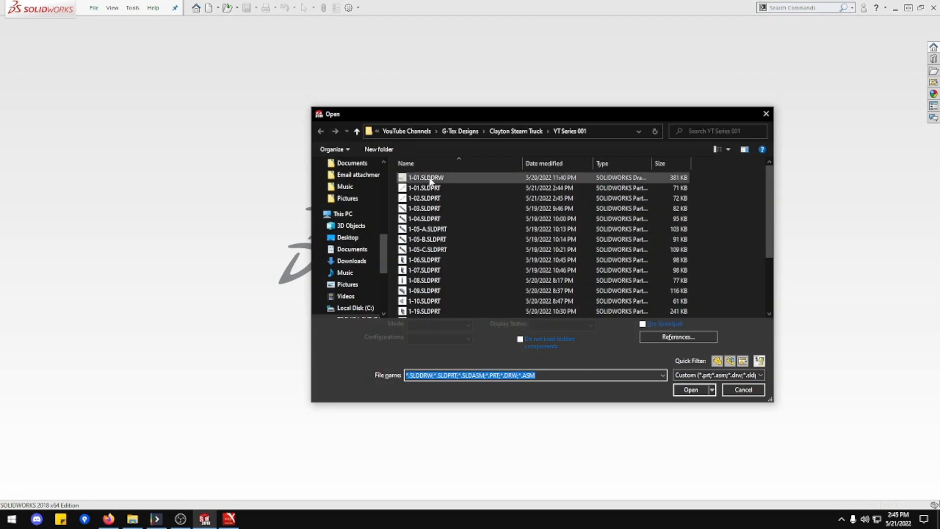
{"action": "left_click", "coordinate": [433, 190]}
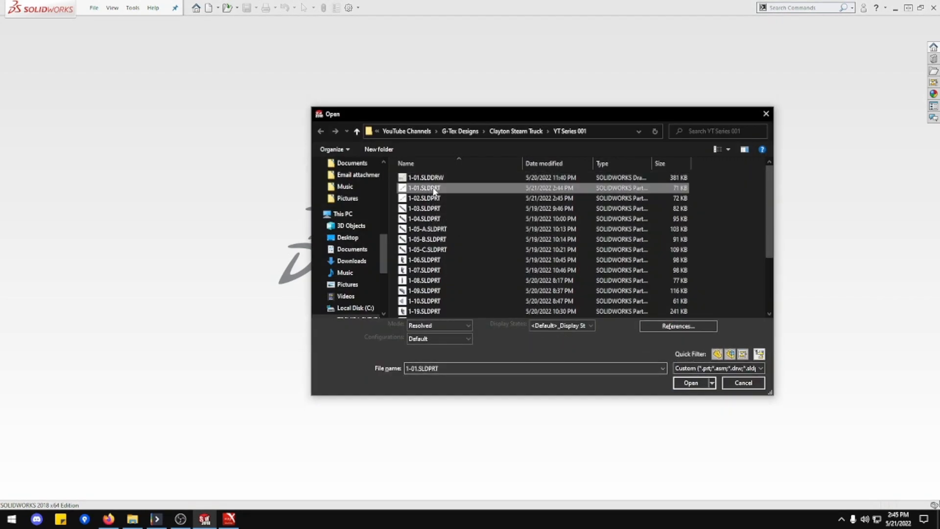
{"action": "double_click", "coordinate": [433, 190]}
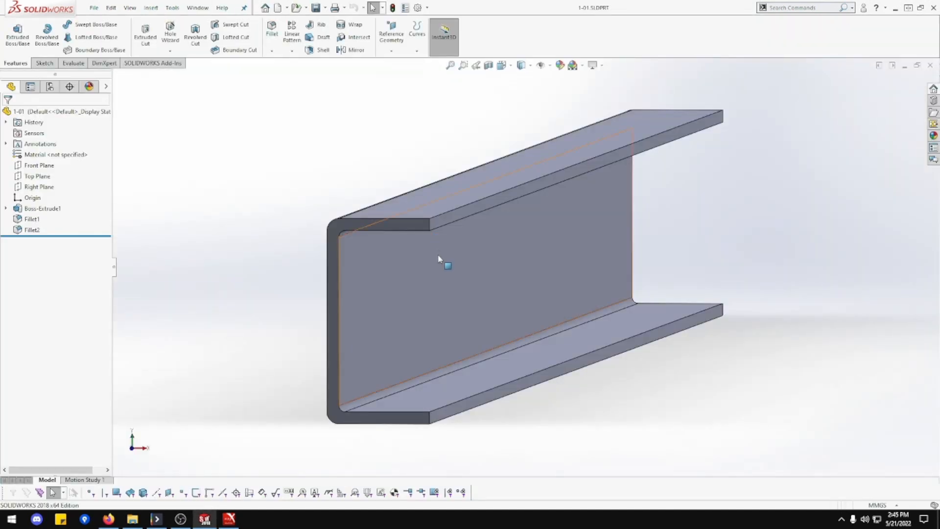
Step: View the inner face of the channel's web square on and examine the channel's end
{"action": "mouse_move", "coordinate": [439, 260]}
{"action": "middle_mouse_down"}
{"action": "mouse_move", "coordinate": [431, 256]}
{"action": "mouse_move", "coordinate": [445, 254]}
{"action": "mouse_move", "coordinate": [436, 253]}
{"action": "middle_mouse_up"}
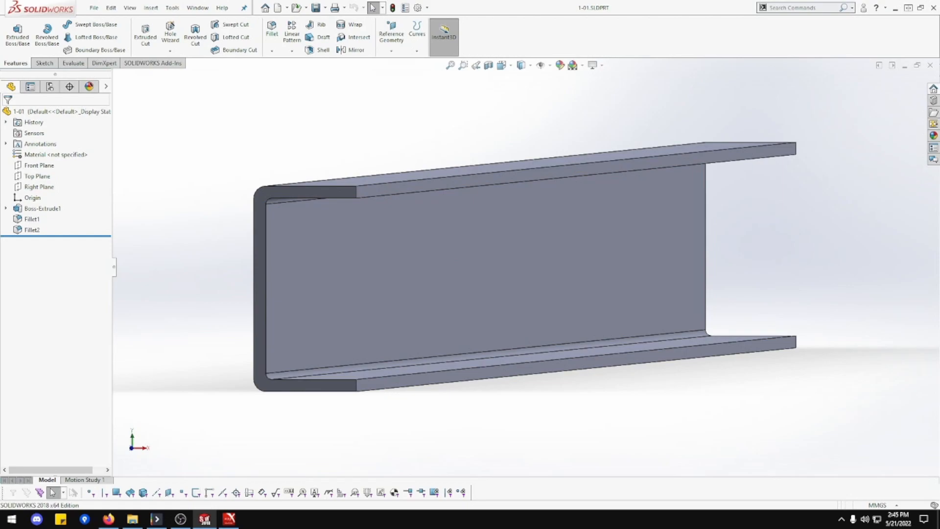
{"action": "right_click", "coordinate": [548, 252]}
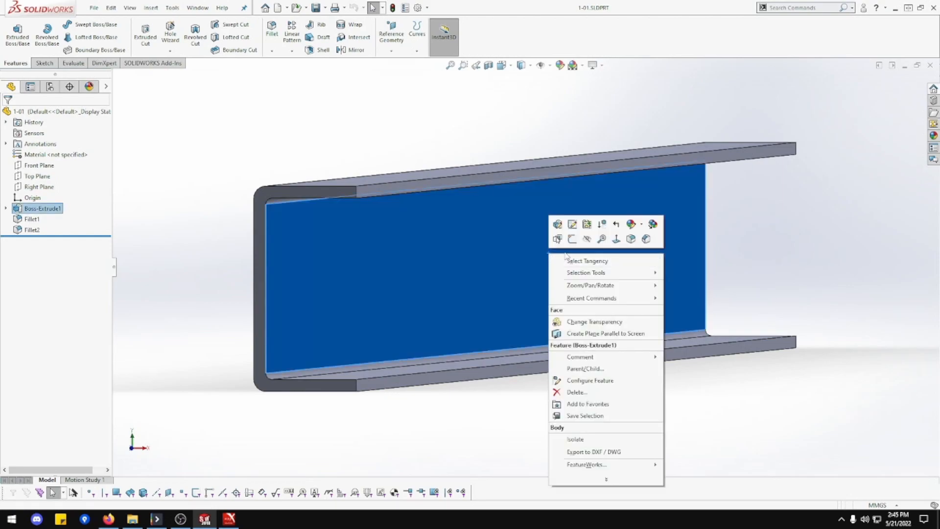
{"action": "left_click", "coordinate": [616, 240]}
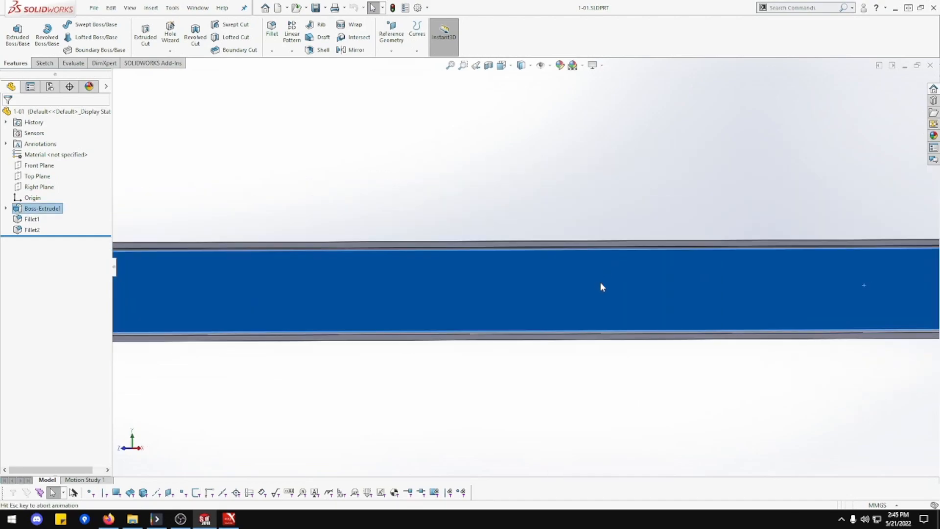
{"action": "left_click", "coordinate": [567, 376]}
{"action": "scroll", "coordinate": [777, 281], "scroll_direction": "up", "scroll_amount": 1}
{"action": "scroll", "coordinate": [747, 273], "scroll_direction": "down", "scroll_amount": 5}
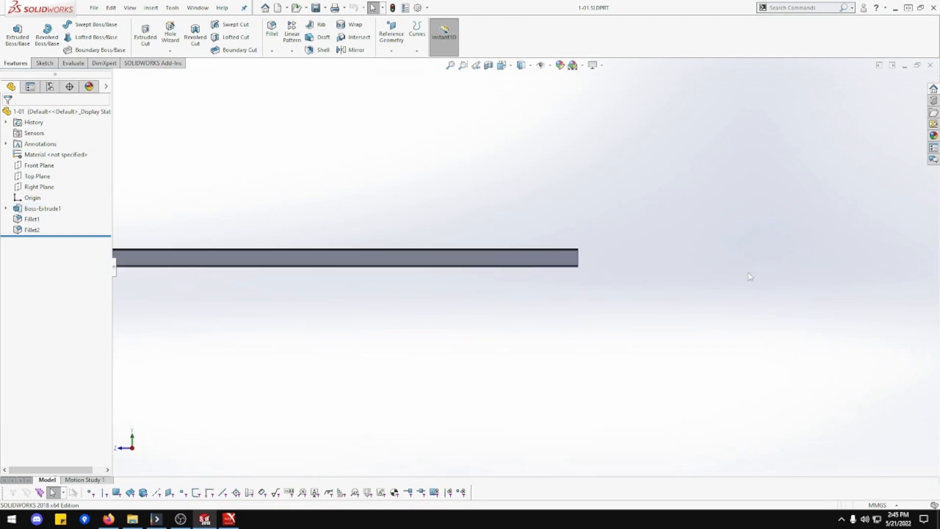
{"action": "scroll", "coordinate": [566, 216], "scroll_direction": "down", "scroll_amount": 4}
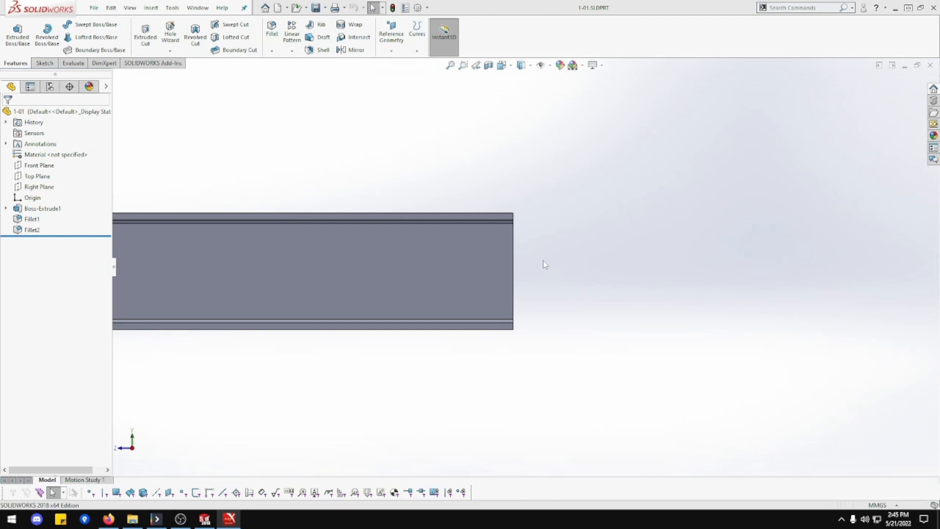
{"action": "scroll", "coordinate": [544, 265], "scroll_direction": "down", "scroll_amount": 2}
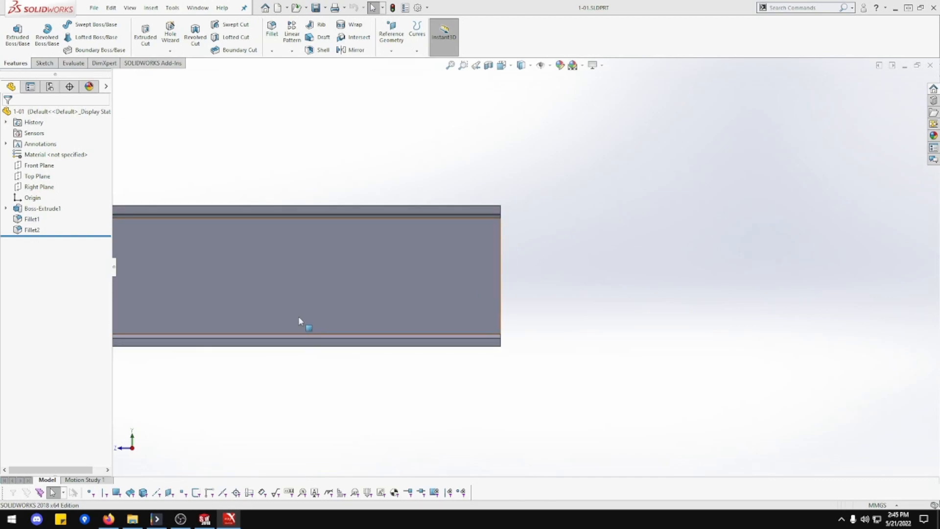
{"action": "left_click", "coordinate": [430, 345]}
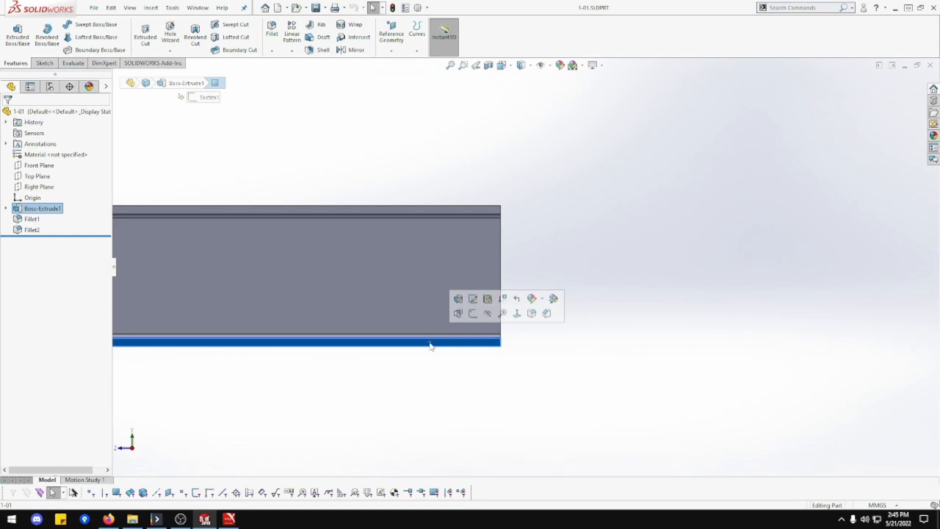
{"action": "mouse_move", "coordinate": [438, 347]}
{"action": "middle_mouse_down"}
{"action": "mouse_move", "coordinate": [413, 346]}
{"action": "mouse_move", "coordinate": [431, 348]}
{"action": "middle_mouse_up"}
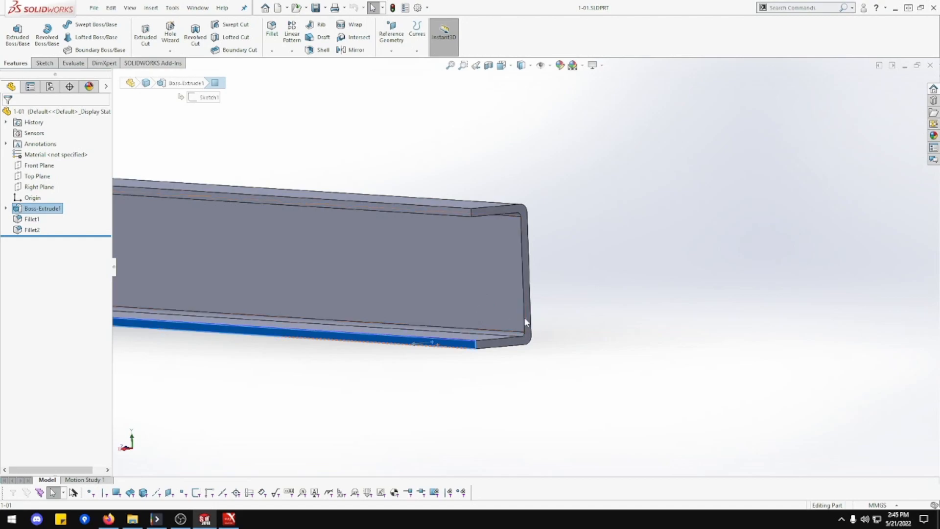
{"action": "right_click", "coordinate": [461, 345]}
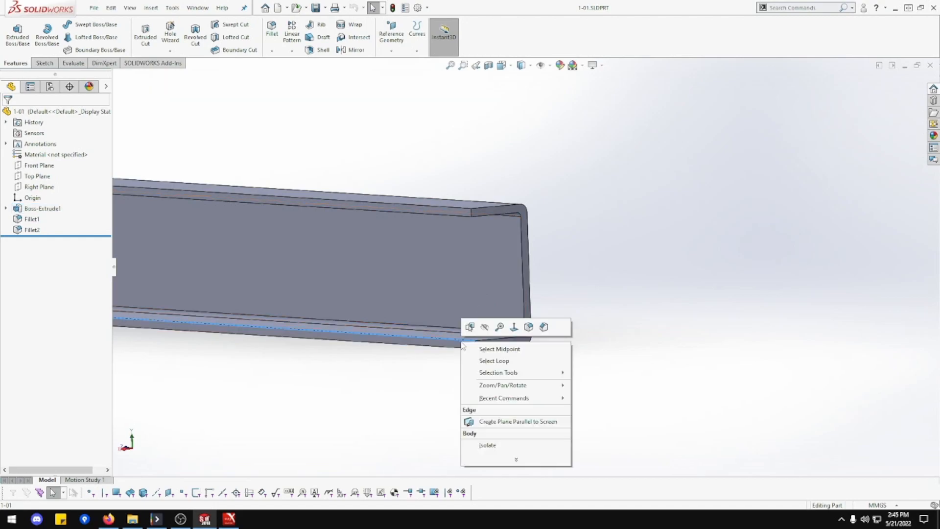
{"action": "left_click", "coordinate": [508, 327]}
{"action": "right_click", "coordinate": [466, 342]}
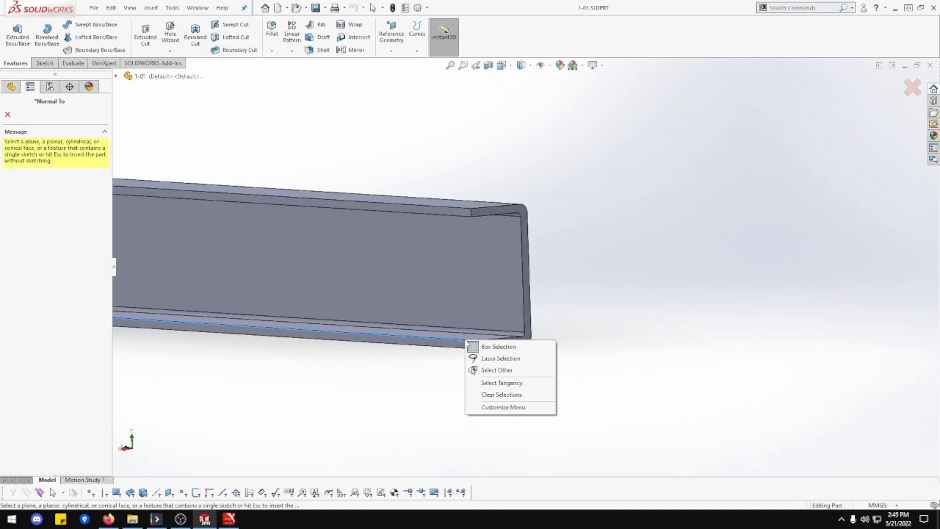
{"action": "key", "text": "Escape"}
{"action": "key", "text": "Escape"}
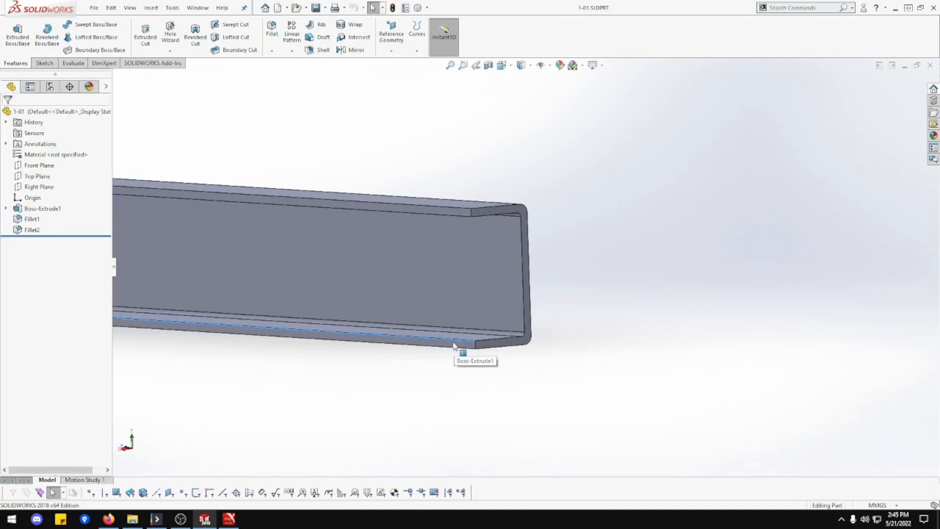
{"action": "left_click", "coordinate": [455, 344]}
{"action": "right_click", "coordinate": [498, 329]}
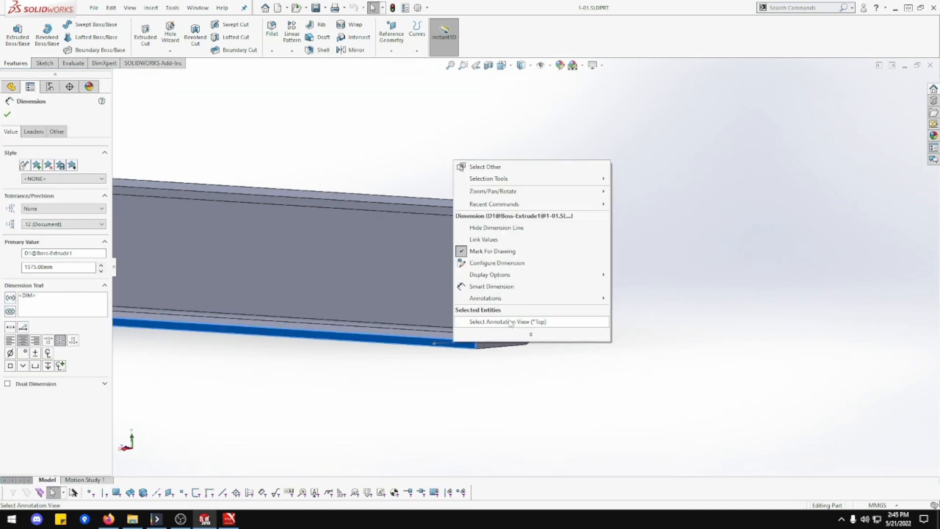
{"action": "right_click", "coordinate": [442, 344]}
{"action": "left_click", "coordinate": [442, 346]}
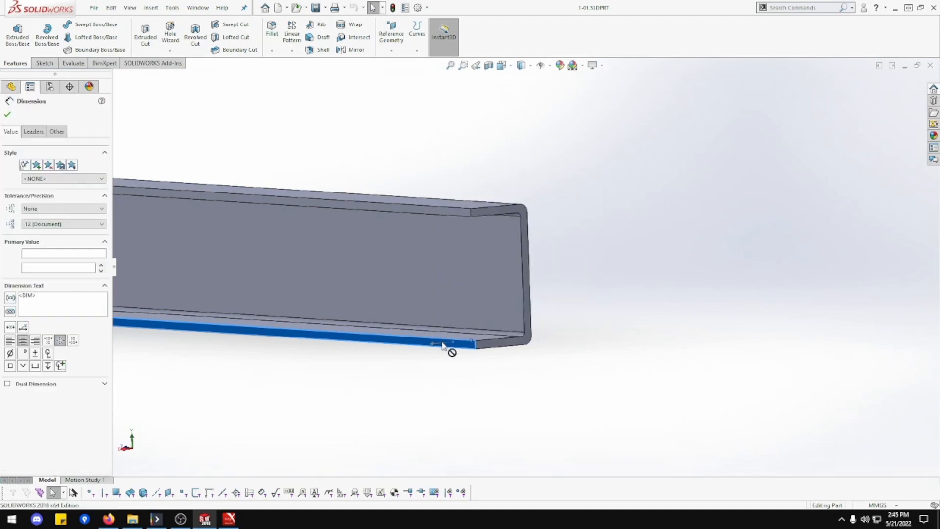
{"action": "left_click", "coordinate": [442, 346]}
{"action": "left_click", "coordinate": [432, 387]}
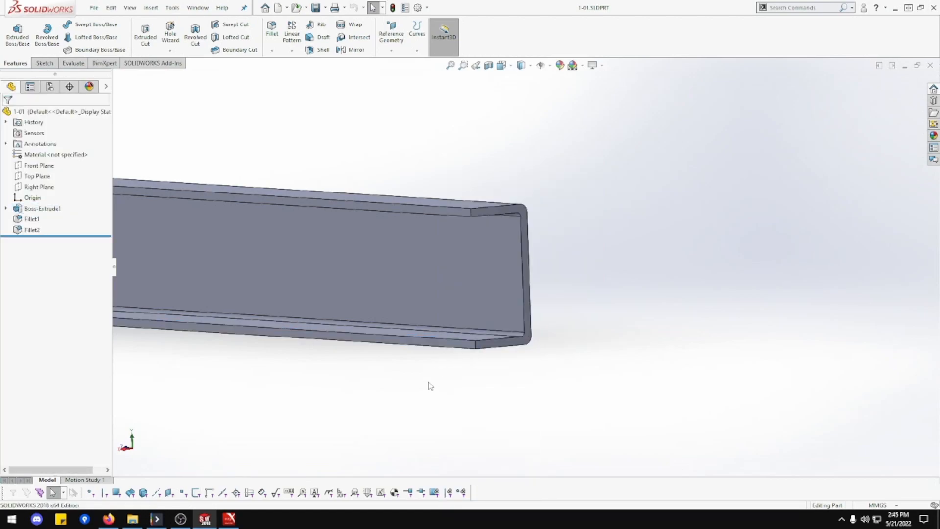
Step: View the narrow lengthwise edge face of the lower flange square on and start a sketch on it
{"action": "right_click", "coordinate": [439, 347]}
{"action": "left_click", "coordinate": [505, 293]}
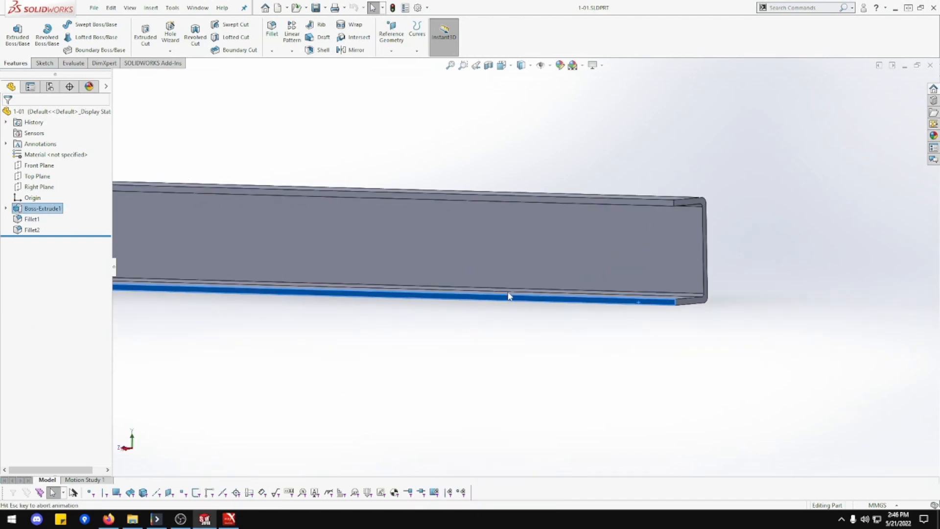
{"action": "scroll", "coordinate": [780, 275], "scroll_direction": "down", "scroll_amount": 10}
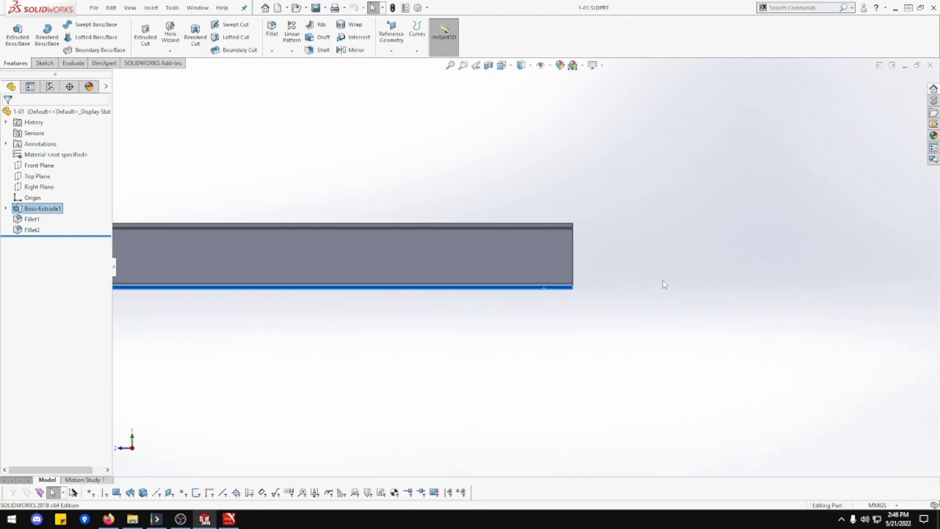
{"action": "right_click", "coordinate": [502, 290]}
{"action": "left_click", "coordinate": [524, 276]}
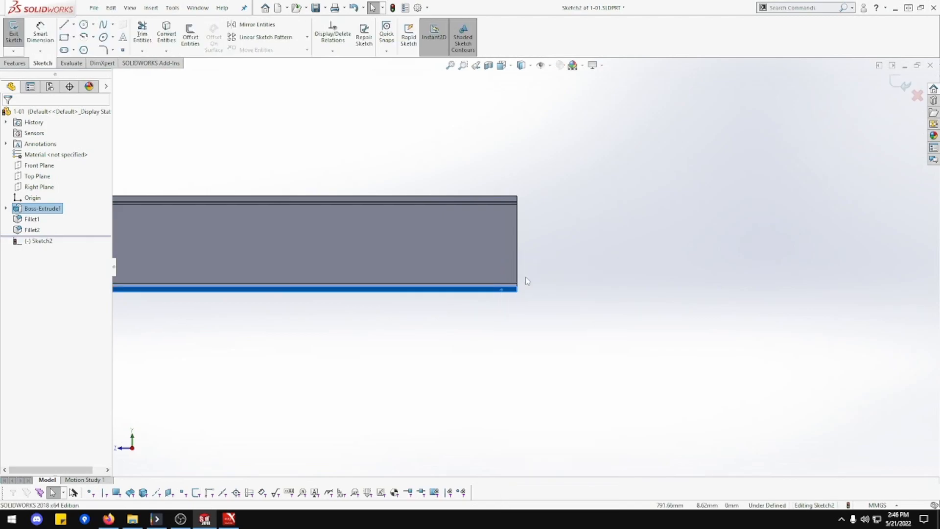
{"action": "scroll", "coordinate": [525, 277], "scroll_direction": "down", "scroll_amount": 2}
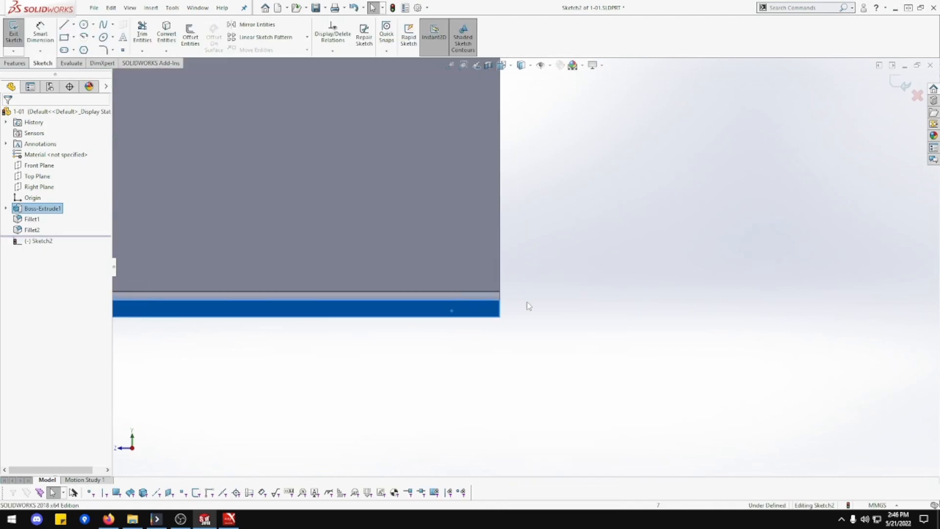
{"action": "left_click", "coordinate": [524, 333]}
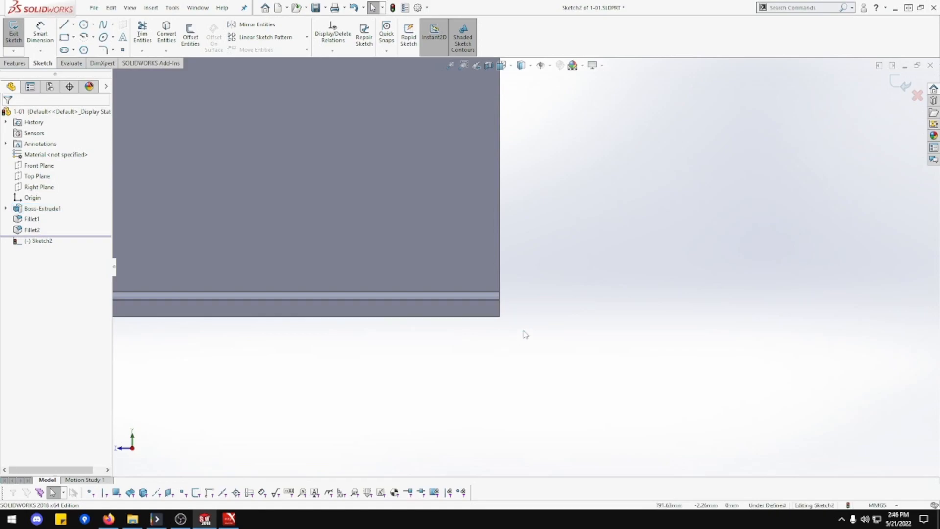
Step: Sketch a closed triangle at the channel's end, its diagonal about 77 mm long from the lower flange's inner corner to the upper flange's outer edge
{"action": "left_click", "coordinate": [63, 24]}
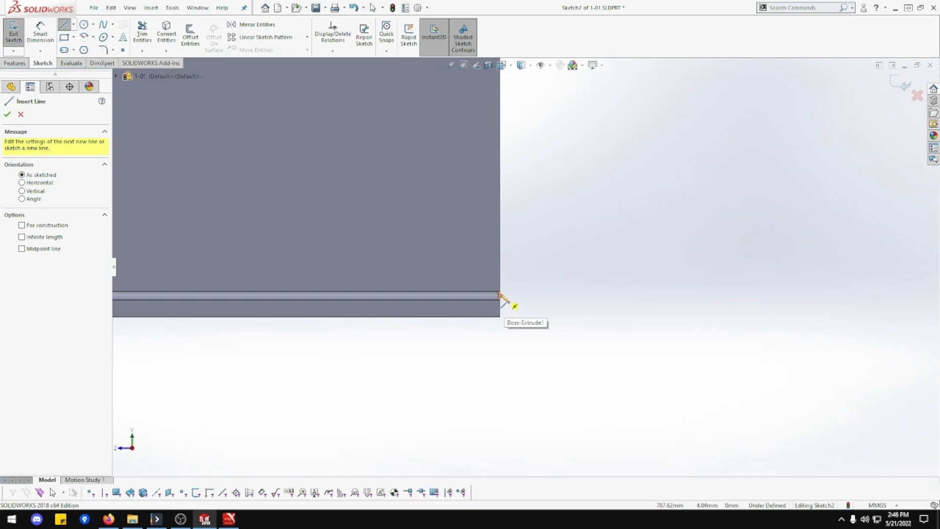
{"action": "left_click", "coordinate": [500, 300]}
{"action": "scroll", "coordinate": [503, 306], "scroll_direction": "up", "scroll_amount": 3}
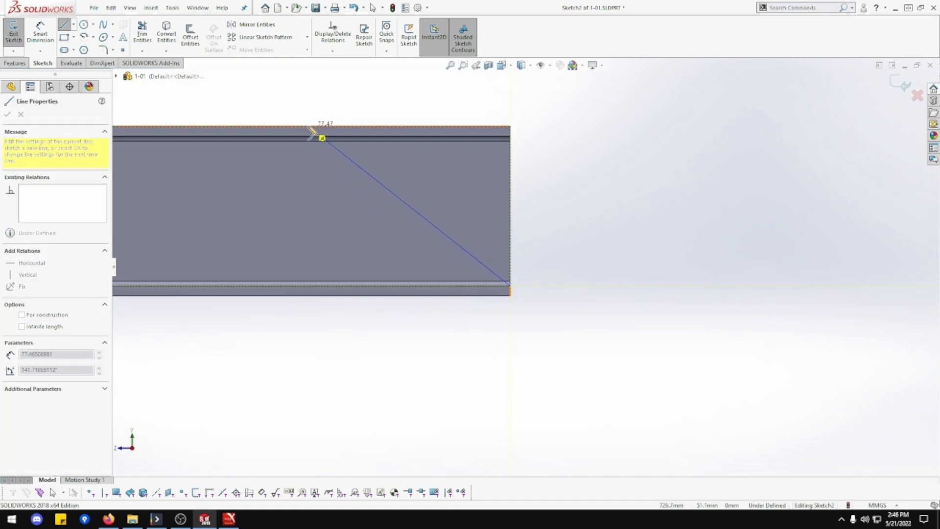
{"action": "left_click", "coordinate": [308, 127]}
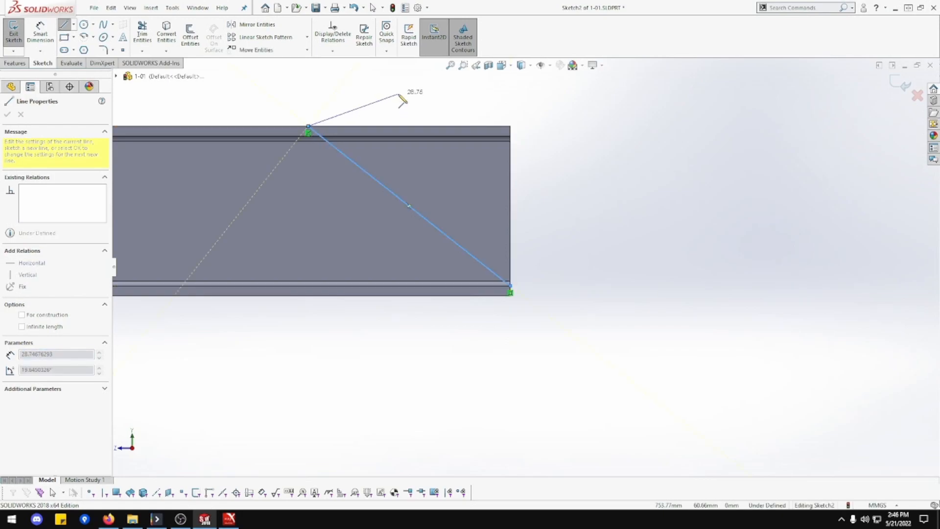
{"action": "left_click", "coordinate": [511, 127]}
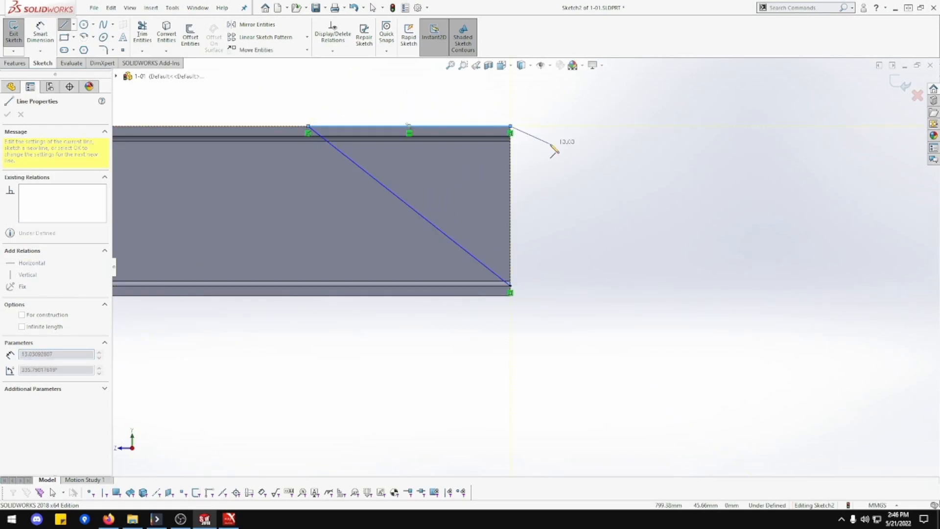
{"action": "left_click", "coordinate": [510, 284]}
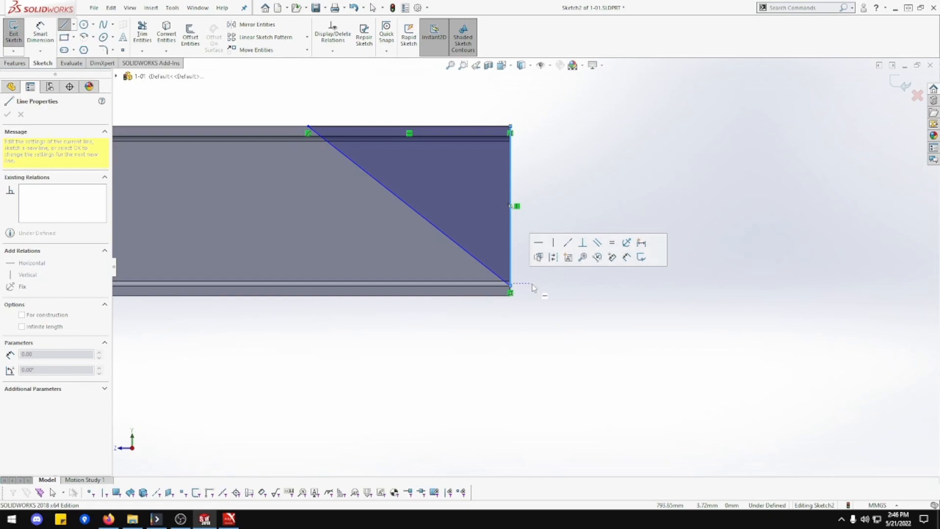
Step: Dimension the angle between the triangle's diagonal and the lower flange's inner edge as 30 degrees
{"action": "left_click", "coordinate": [40, 34]}
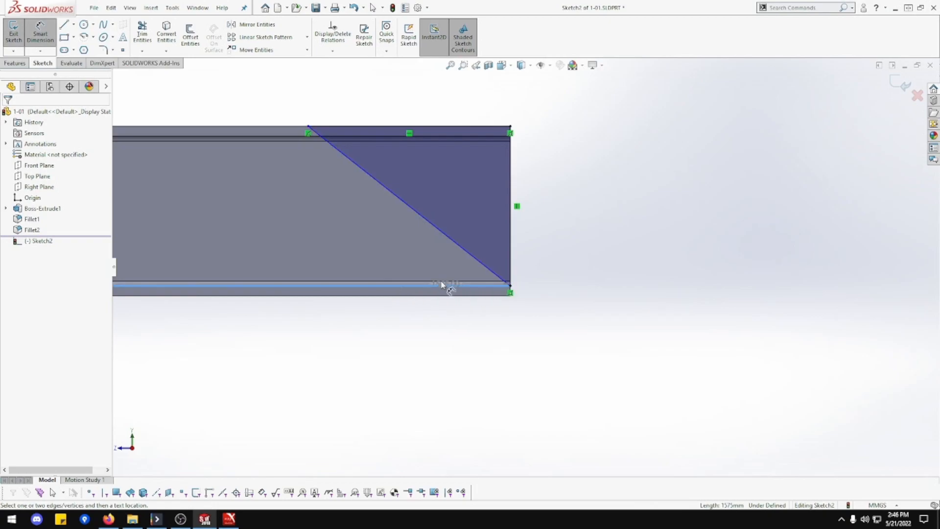
{"action": "left_click", "coordinate": [439, 230]}
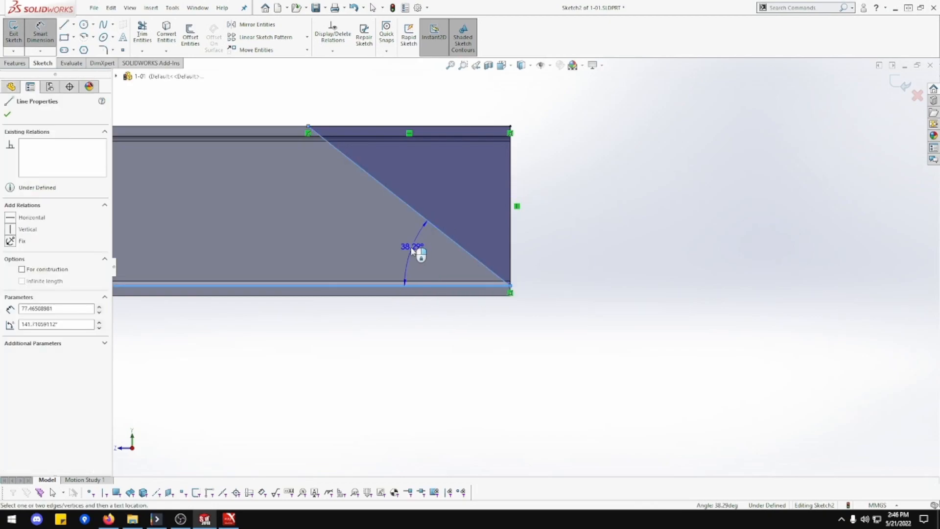
{"action": "left_click", "coordinate": [386, 242]}
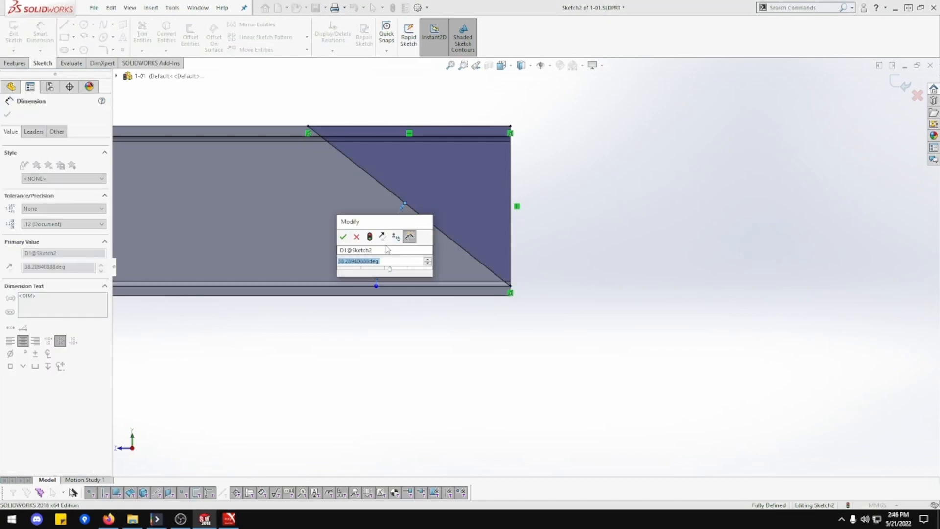
{"action": "type", "text": "30"}
{"action": "key", "text": "Return"}
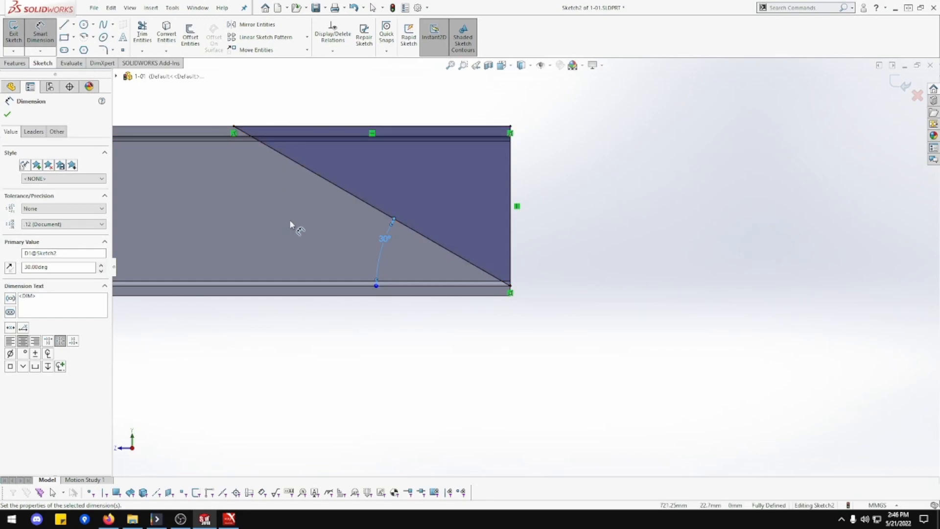
Step: Cut the 30-degree triangle Through All to bevel the channel's end, and view the whole part
{"action": "left_click", "coordinate": [25, 65]}
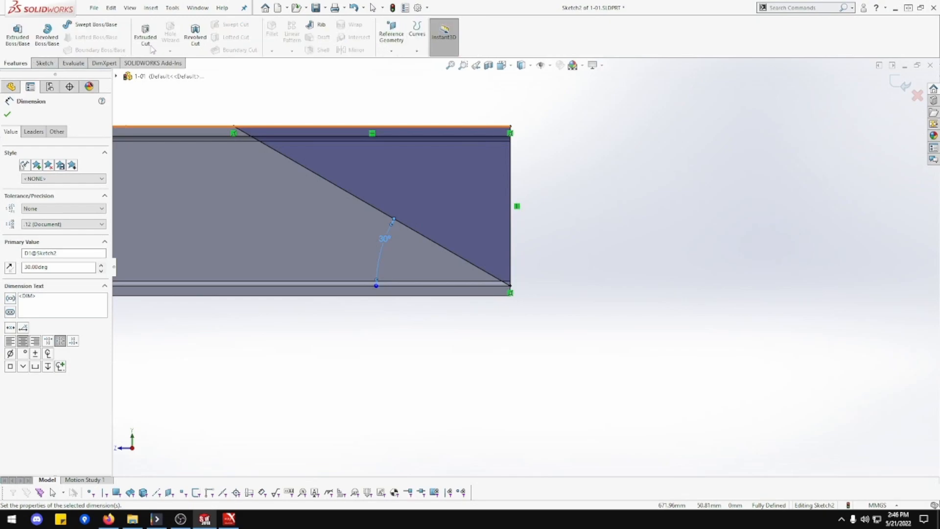
{"action": "left_click", "coordinate": [59, 173]}
{"action": "left_click", "coordinate": [58, 190]}
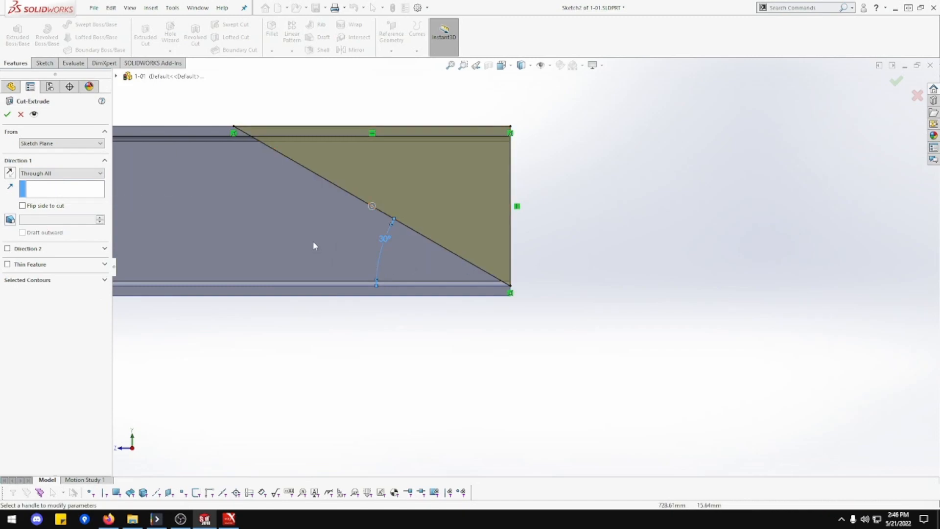
{"action": "middle_click_drag", "start_coordinate": [260, 228], "coordinate": [196, 235]}
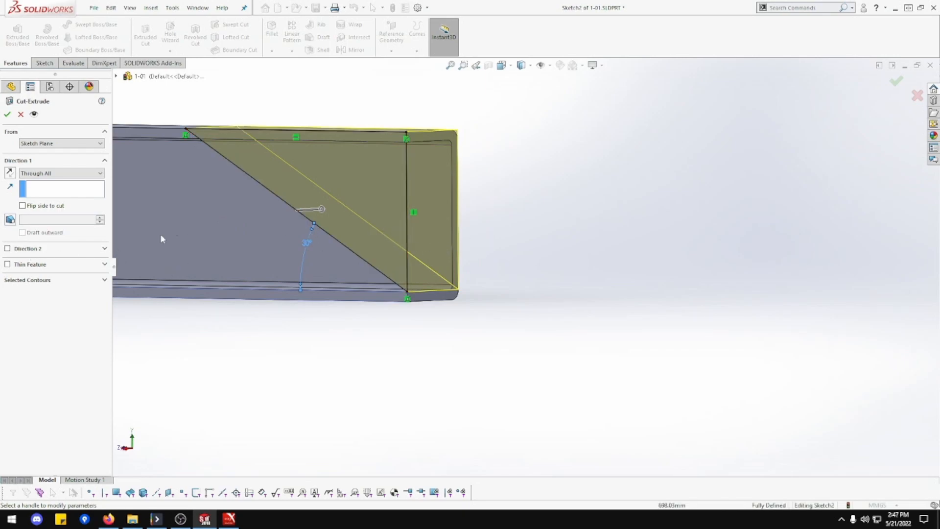
{"action": "left_click", "coordinate": [7, 115]}
{"action": "middle_click_drag", "start_coordinate": [308, 318], "coordinate": [275, 345]}
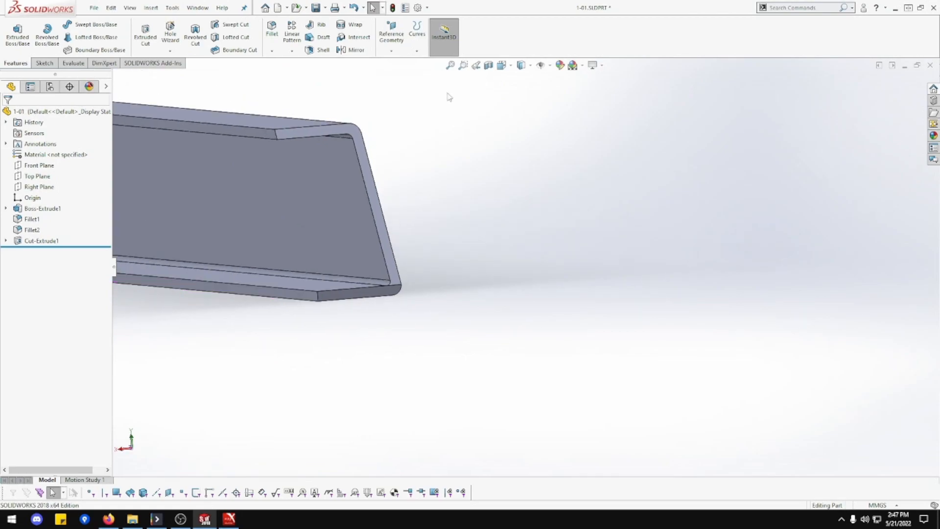
{"action": "left_click", "coordinate": [450, 65]}
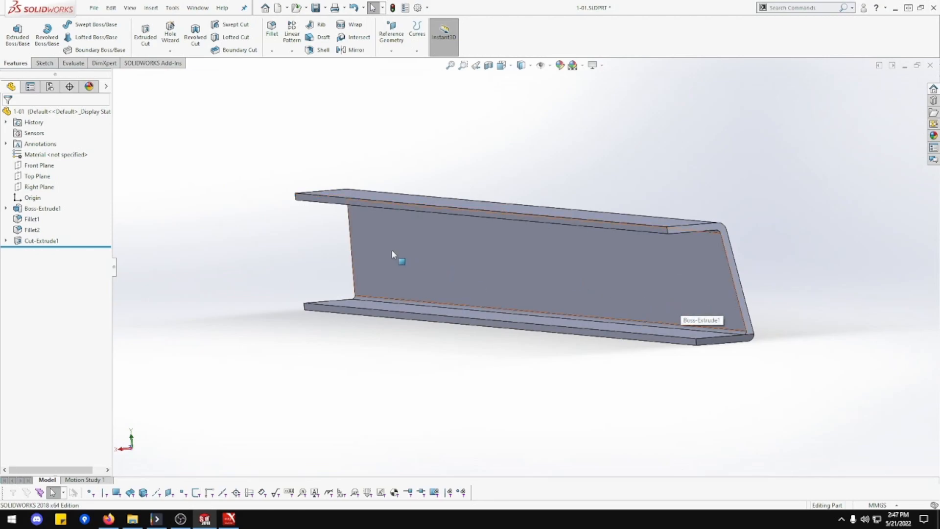
Step: View the inner face of the channel's web square on, at the uncut square end
{"action": "left_click", "coordinate": [548, 282]}
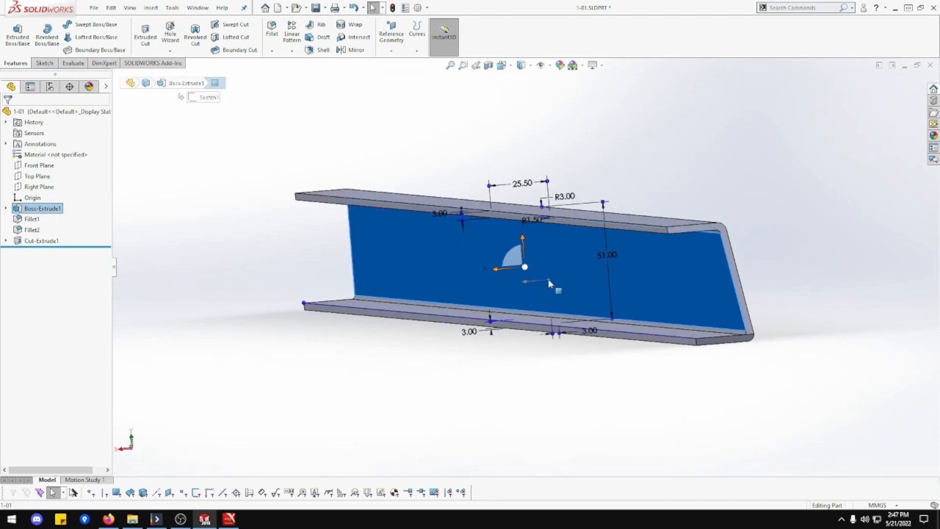
{"action": "right_click", "coordinate": [548, 282]}
{"action": "left_click", "coordinate": [616, 266]}
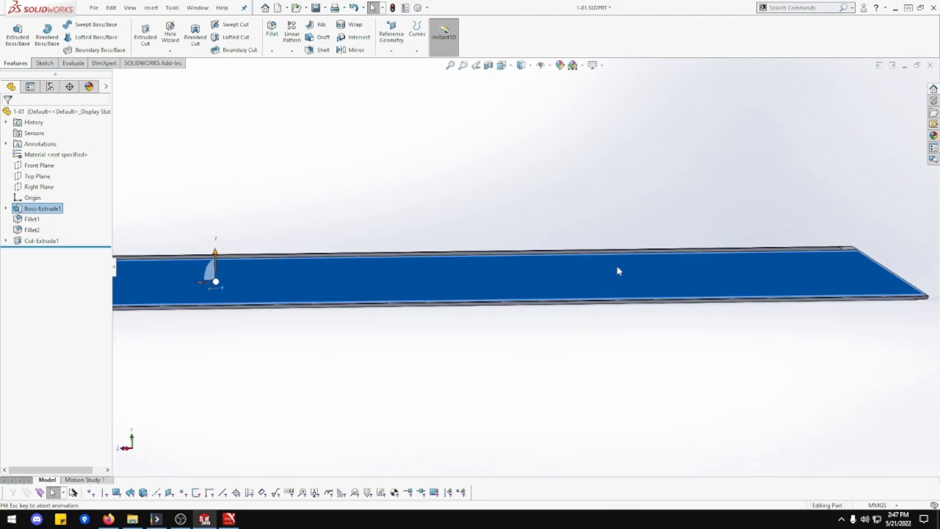
{"action": "scroll", "coordinate": [310, 279], "scroll_direction": "down", "scroll_amount": 8}
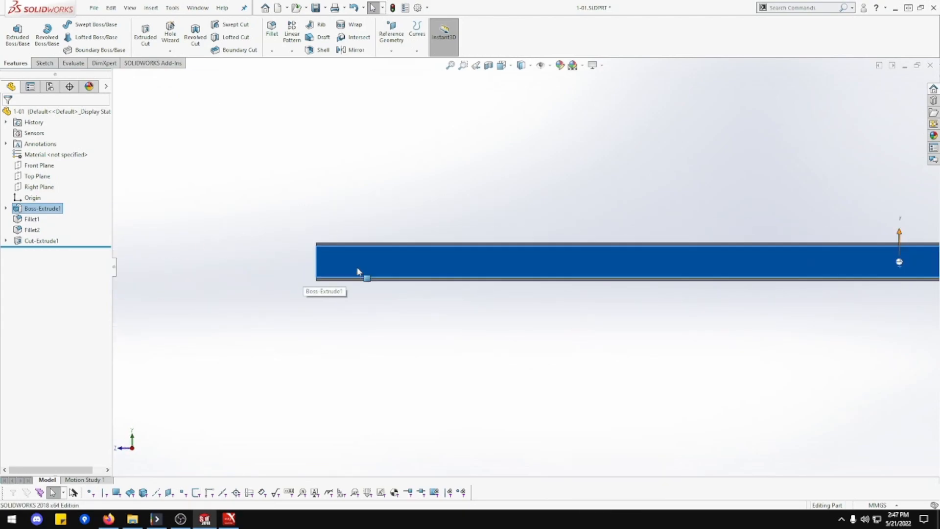
{"action": "right_click", "coordinate": [381, 244]}
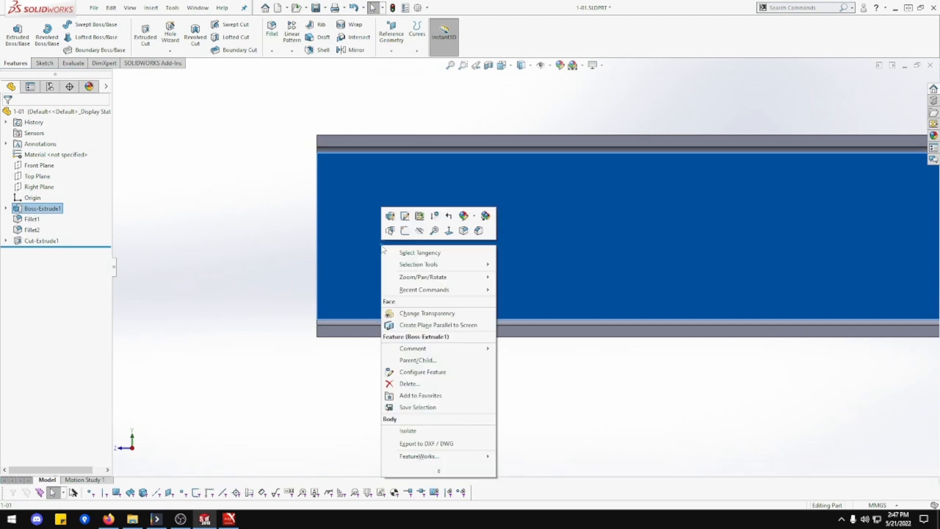
{"action": "left_click", "coordinate": [410, 233]}
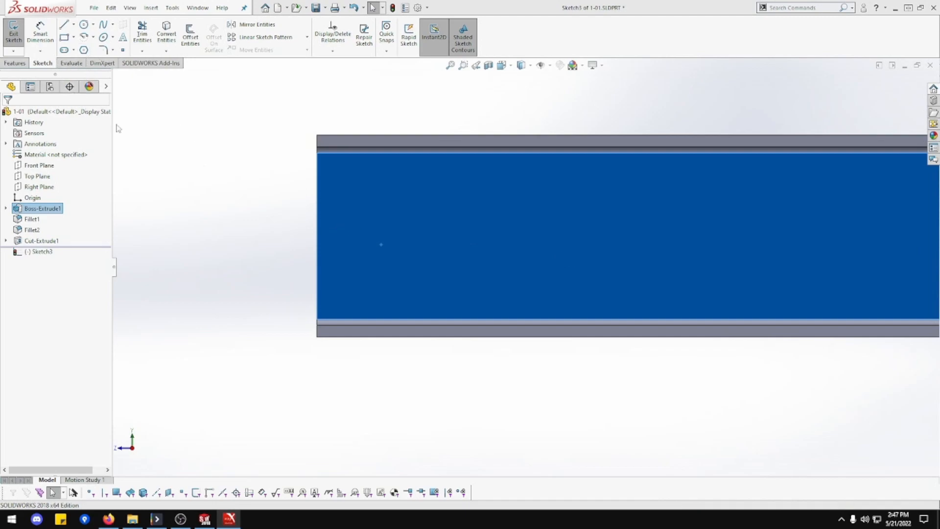
{"action": "left_click", "coordinate": [17, 50]}
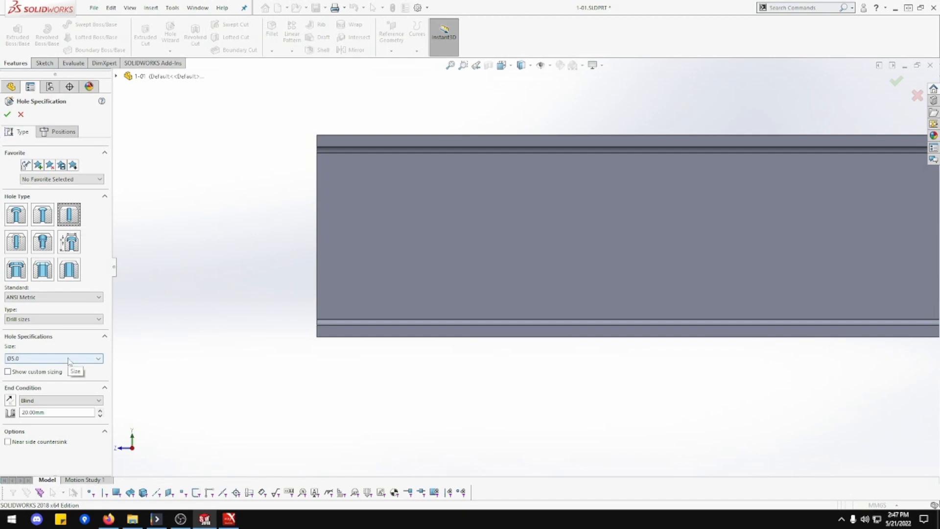
Step: Define Ø5.0 Through All drill holes and place two on the web, about 21 mm apart vertically and 10 mm from the square end
{"action": "left_click", "coordinate": [63, 400]}
{"action": "left_click", "coordinate": [64, 415]}
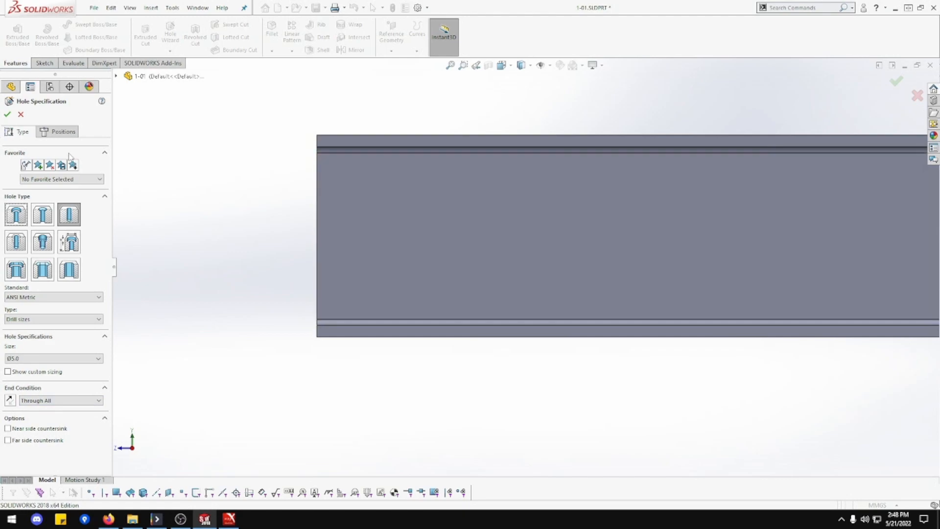
{"action": "left_click", "coordinate": [58, 132]}
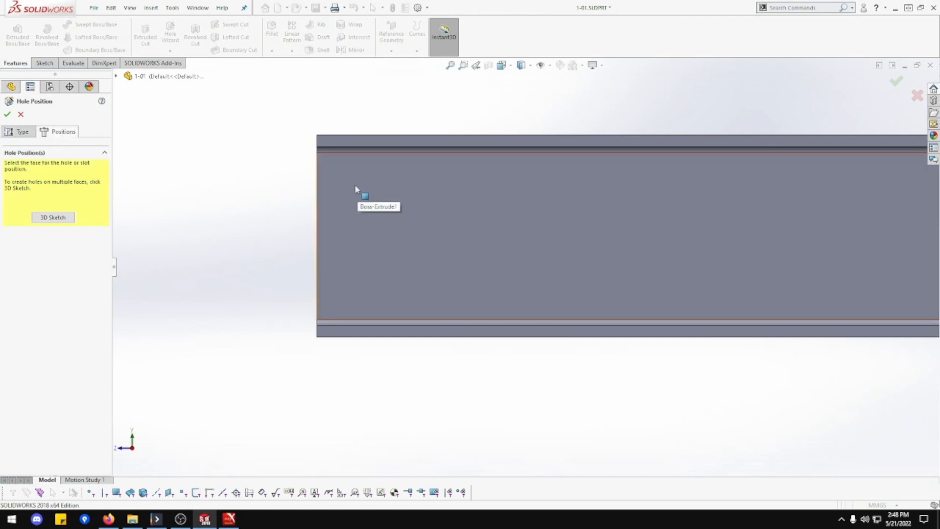
{"action": "left_click", "coordinate": [355, 186]}
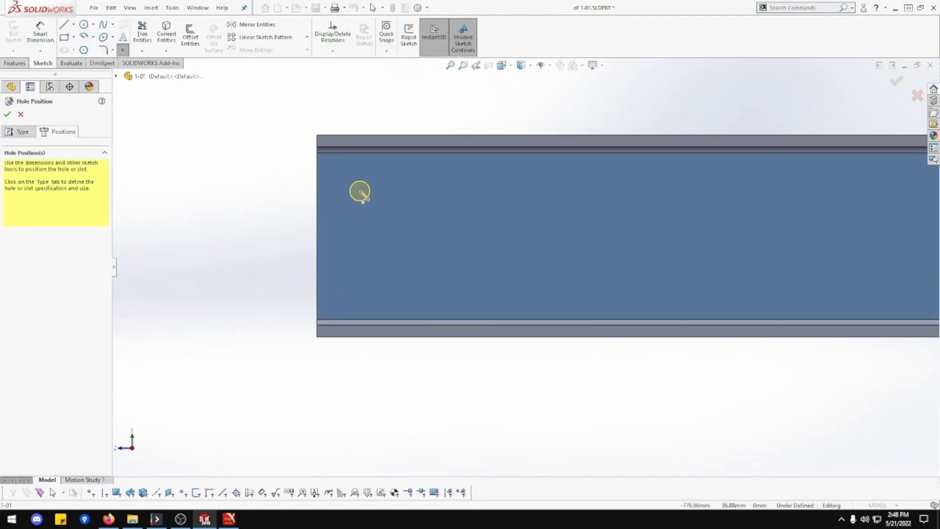
{"action": "left_click", "coordinate": [357, 190]}
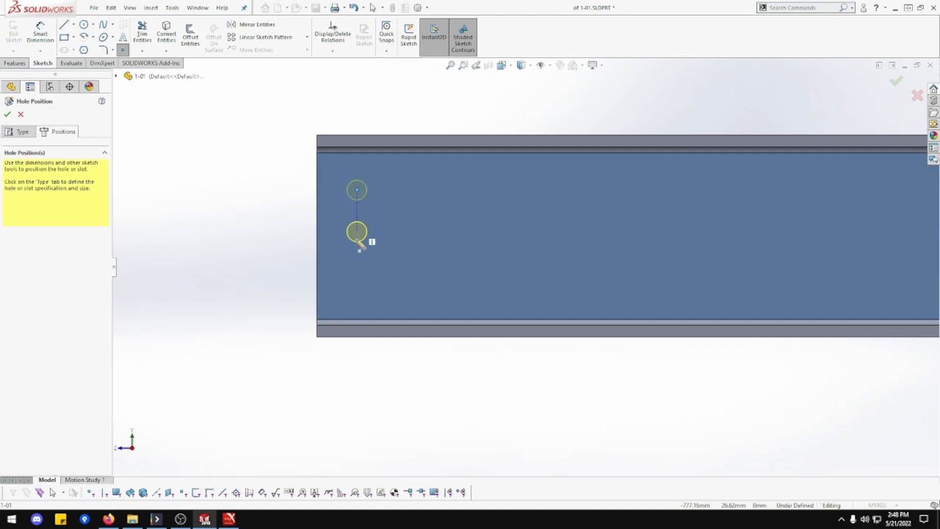
{"action": "left_click", "coordinate": [357, 273]}
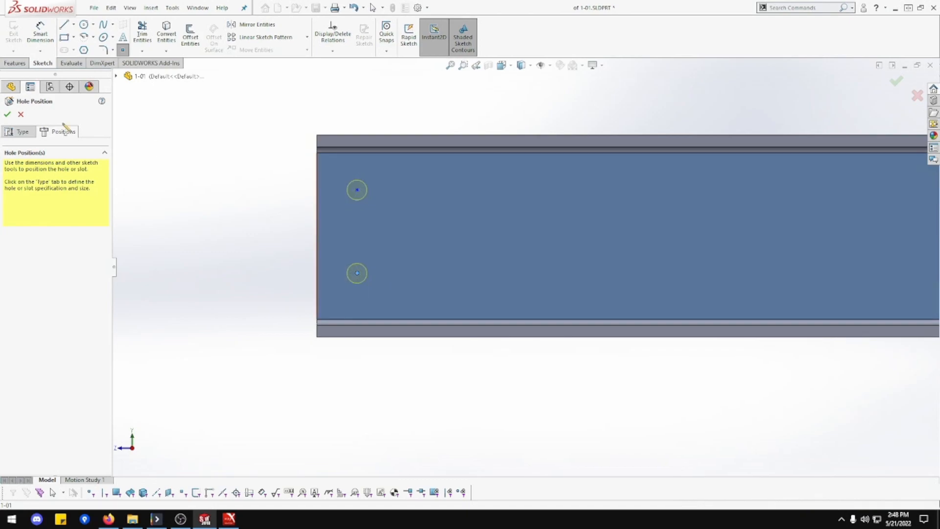
Step: Dimension the distance between the two hole centres as 25 mm
{"action": "left_click", "coordinate": [47, 41]}
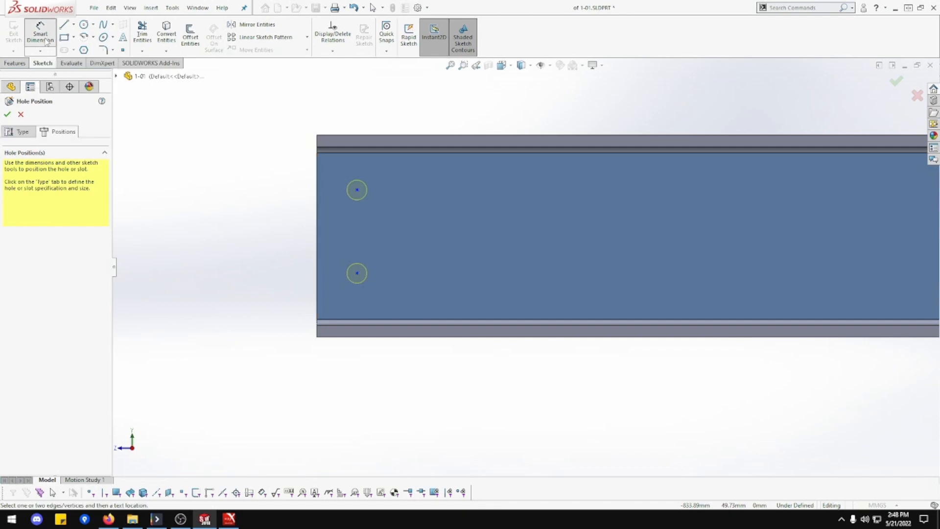
{"action": "left_click", "coordinate": [357, 191]}
{"action": "left_click", "coordinate": [357, 273]}
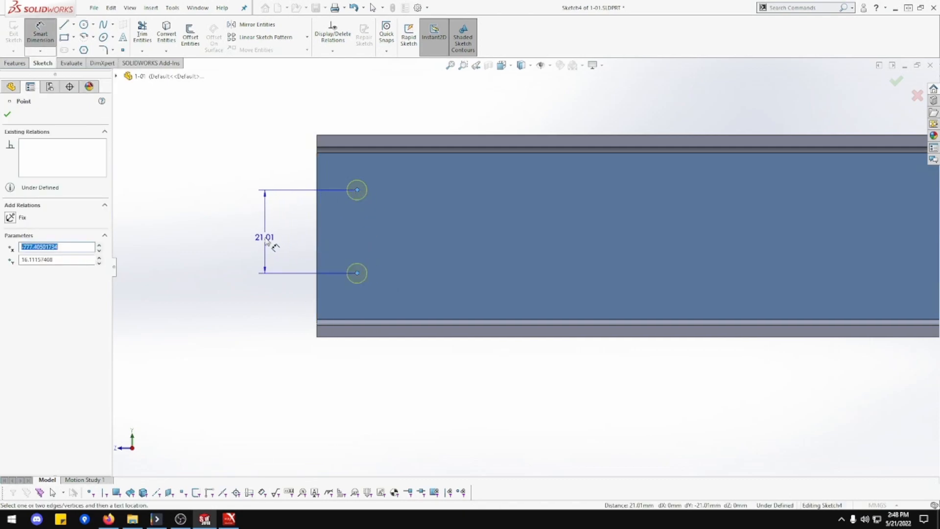
{"action": "left_click", "coordinate": [266, 239]}
{"action": "type", "text": "25"}
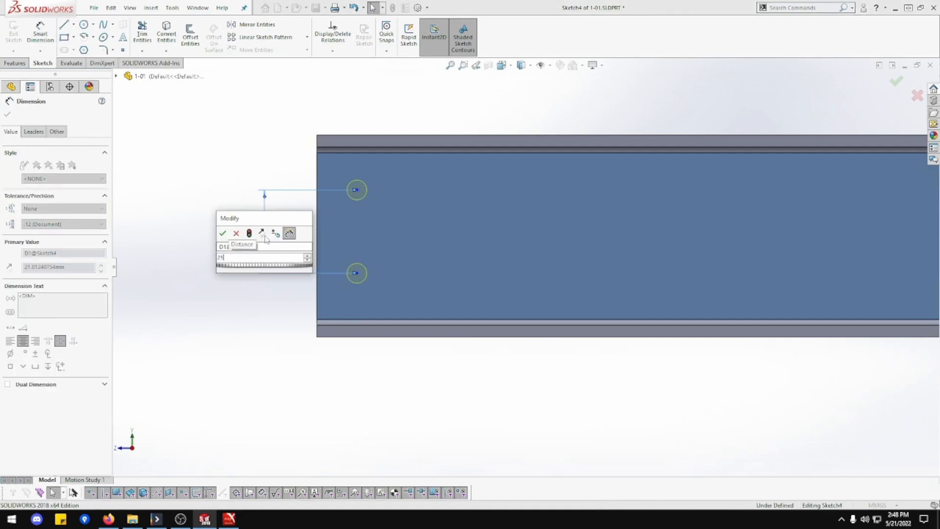
{"action": "key", "text": "Return"}
Step: Dimension the lower hole's centre 13 mm from the lower flange's outer edge
{"action": "left_click", "coordinate": [357, 273]}
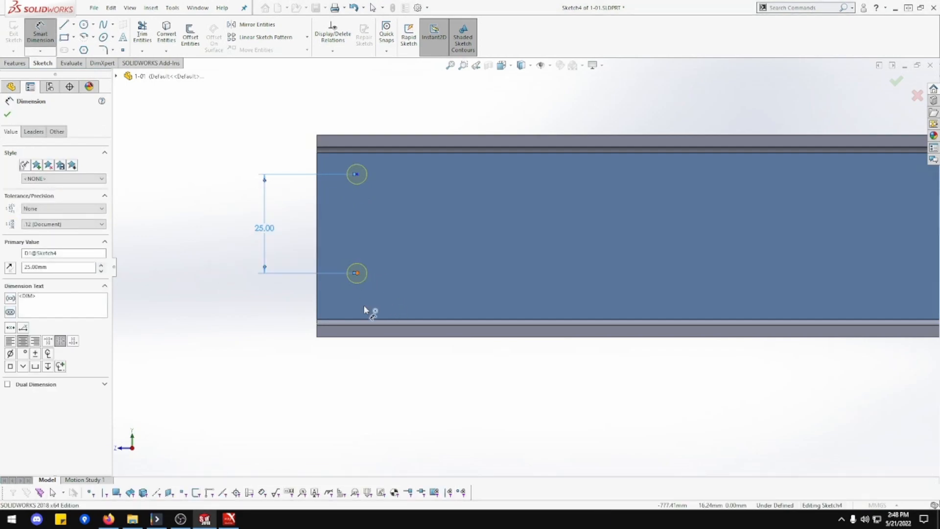
{"action": "left_click", "coordinate": [363, 337]}
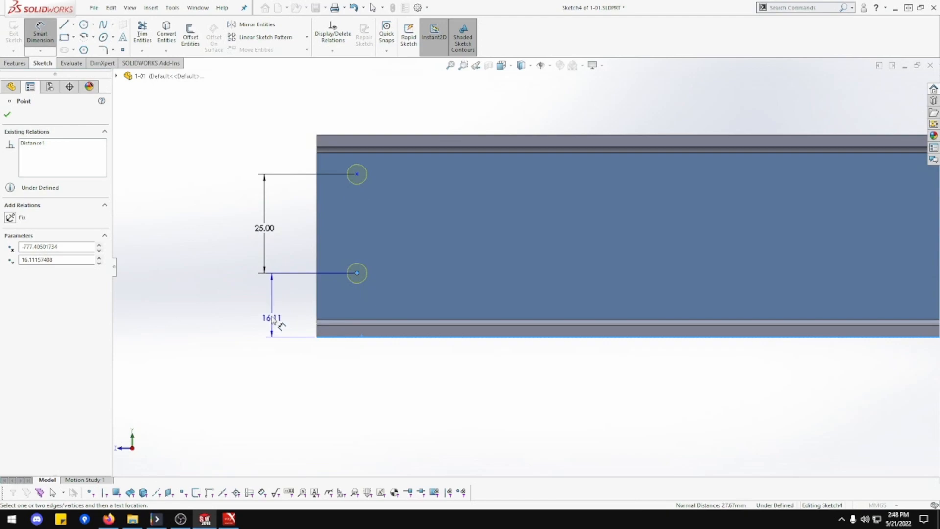
{"action": "left_click", "coordinate": [269, 307]}
{"action": "type", "text": "13"}
{"action": "key", "text": "Return"}
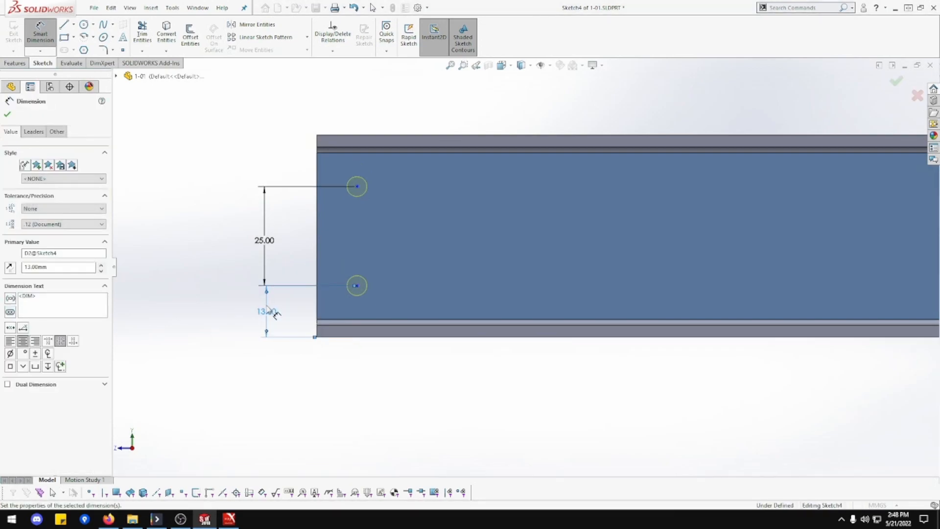
Step: Dimension the upper hole's centre 13 mm from the channel's square end
{"action": "left_click", "coordinate": [358, 187]}
{"action": "left_click", "coordinate": [317, 182]}
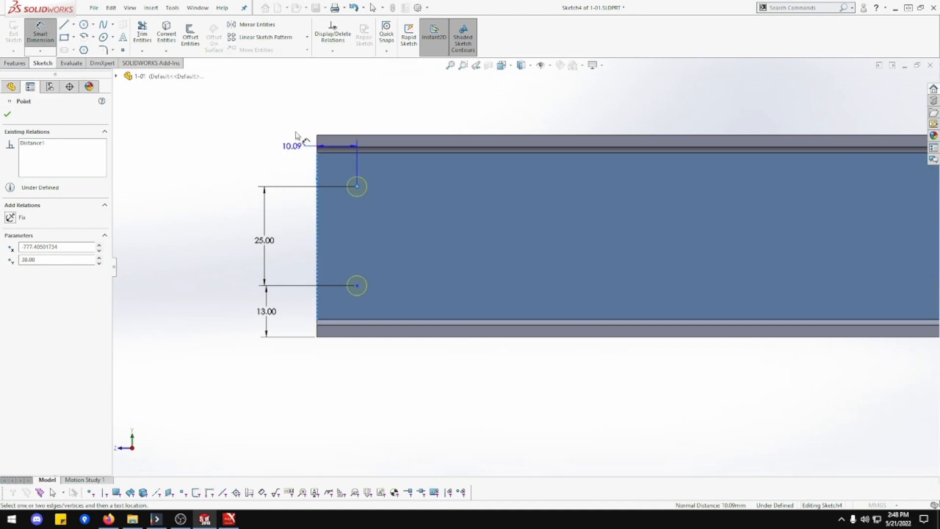
{"action": "left_click", "coordinate": [275, 115]}
{"action": "type", "text": "13"}
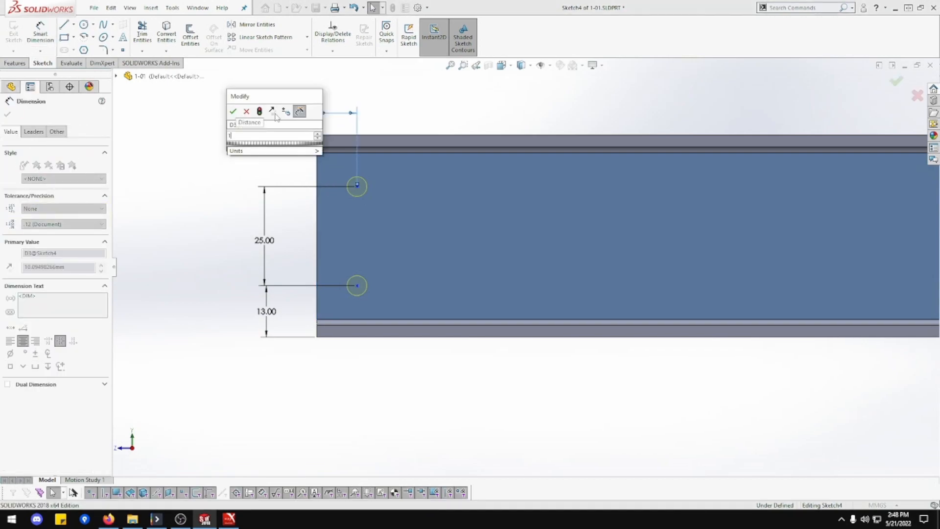
{"action": "key", "text": "Return"}
{"action": "key", "text": "Escape"}
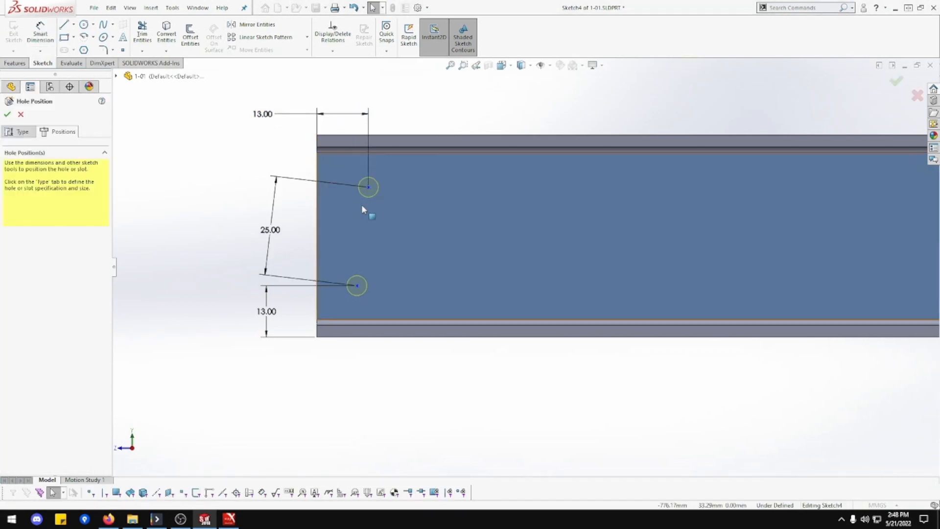
Step: Align the two hole centres with a Vertical relation and finish the pair of holes
{"action": "left_click", "coordinate": [368, 187]}
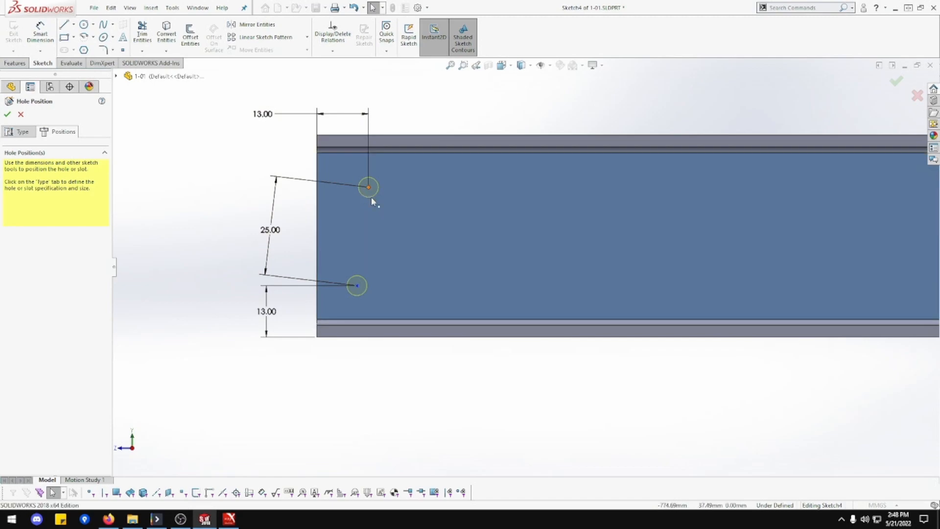
{"action": "left_click", "coordinate": [356, 287], "text": "ctrl"}
{"action": "left_click", "coordinate": [400, 240]}
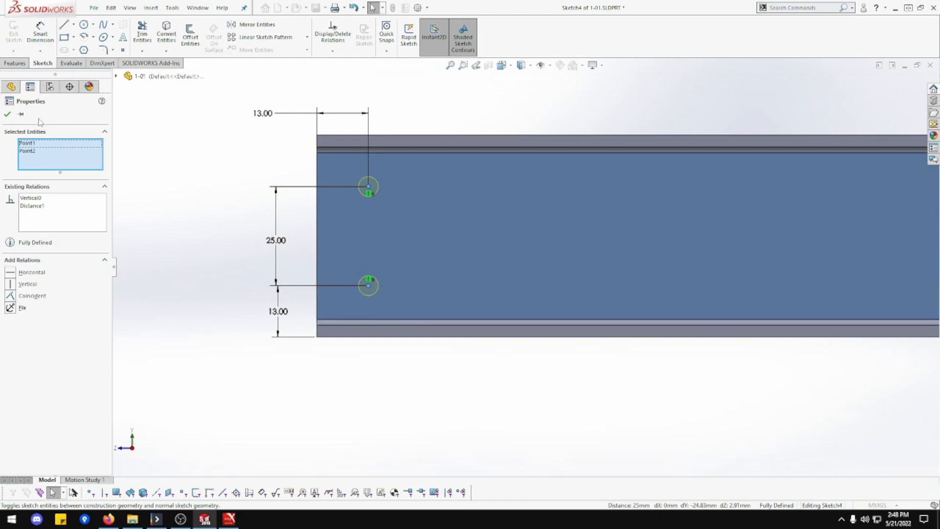
{"action": "left_click", "coordinate": [7, 114]}
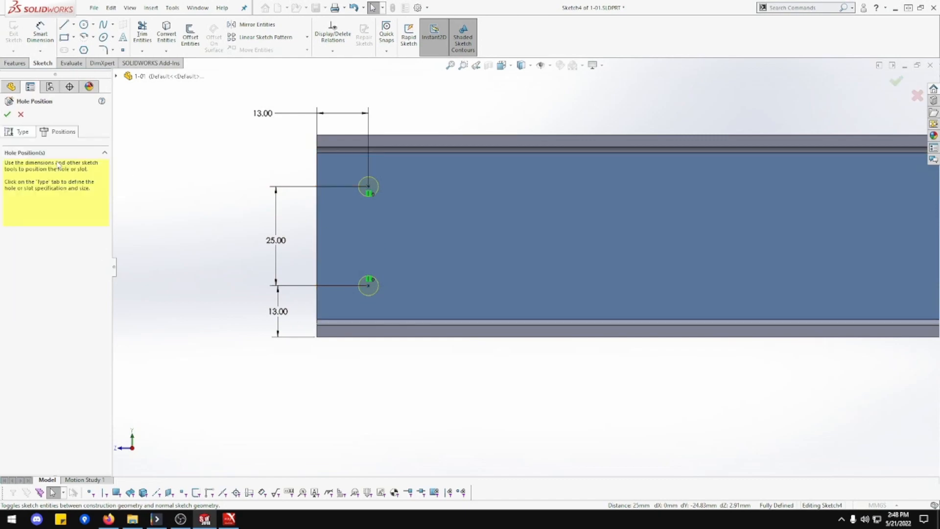
{"action": "left_click", "coordinate": [8, 115]}
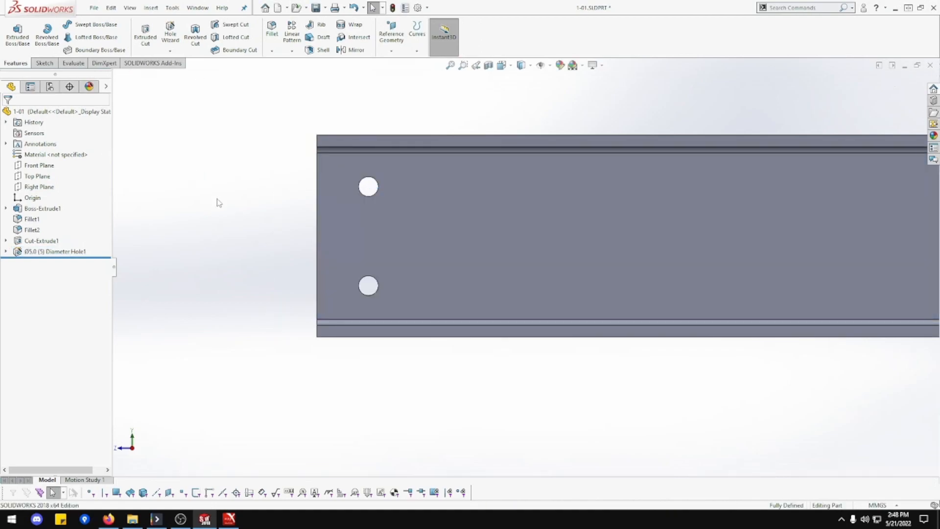
Step: Start a Ø5.0 through-all drill-size hole feature on the channel's web and place four hole points in a row beyond the existing pair
{"action": "mouse_move", "coordinate": [220, 196]}
{"action": "middle_mouse_down"}
{"action": "mouse_move", "coordinate": [248, 201]}
{"action": "mouse_move", "coordinate": [201, 195]}
{"action": "mouse_move", "coordinate": [209, 184]}
{"action": "middle_mouse_up"}
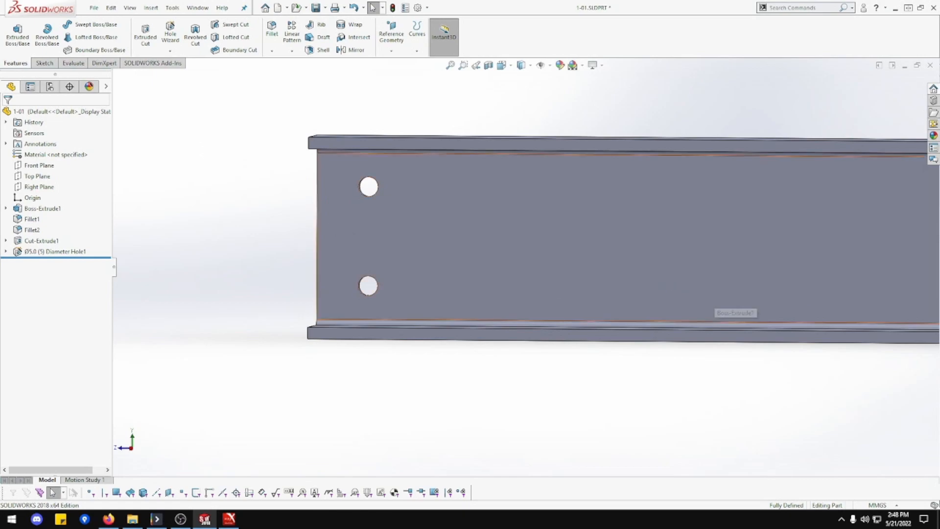
{"action": "right_click", "coordinate": [537, 248]}
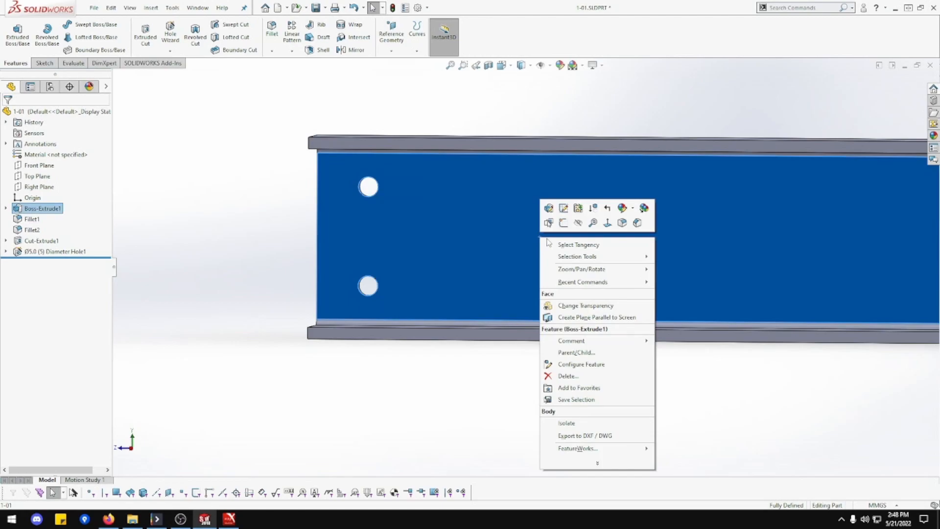
{"action": "left_click", "coordinate": [610, 227]}
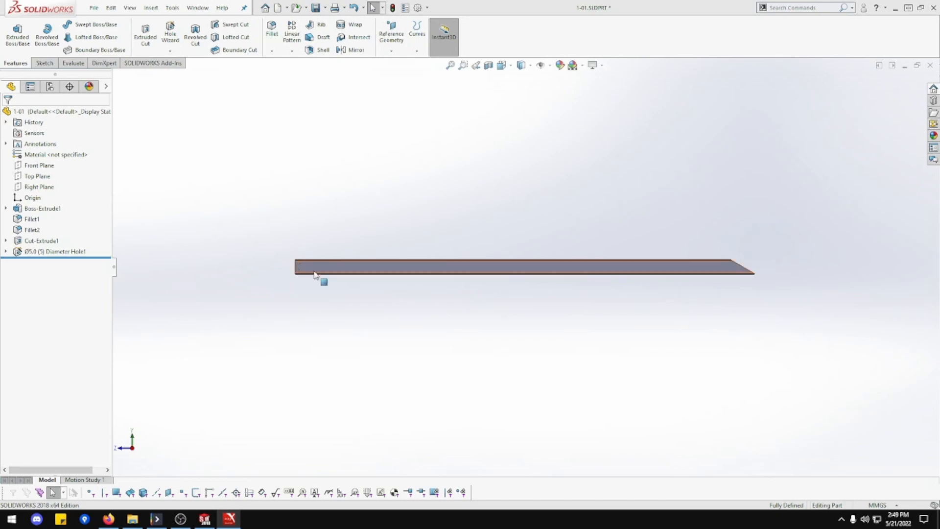
{"action": "scroll", "coordinate": [316, 271], "scroll_direction": "down", "scroll_amount": 5}
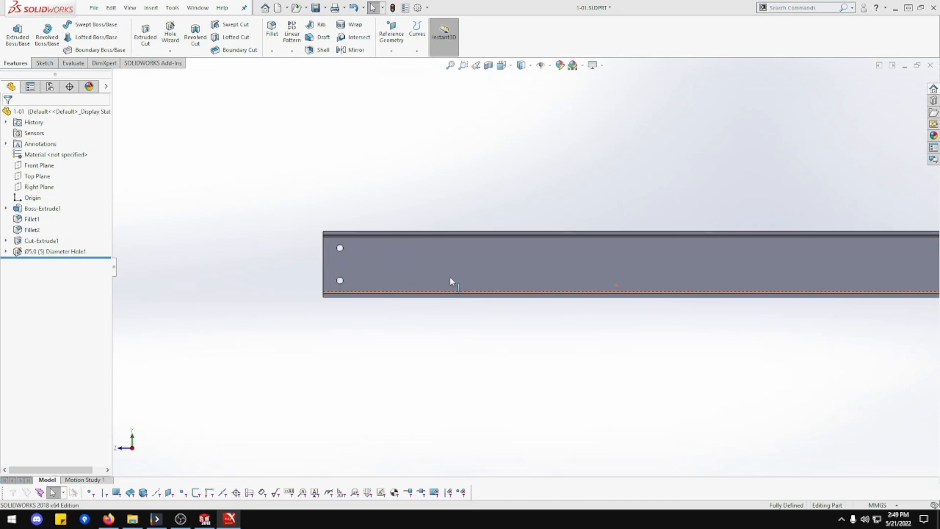
{"action": "scroll", "coordinate": [406, 269], "scroll_direction": "down", "scroll_amount": 2}
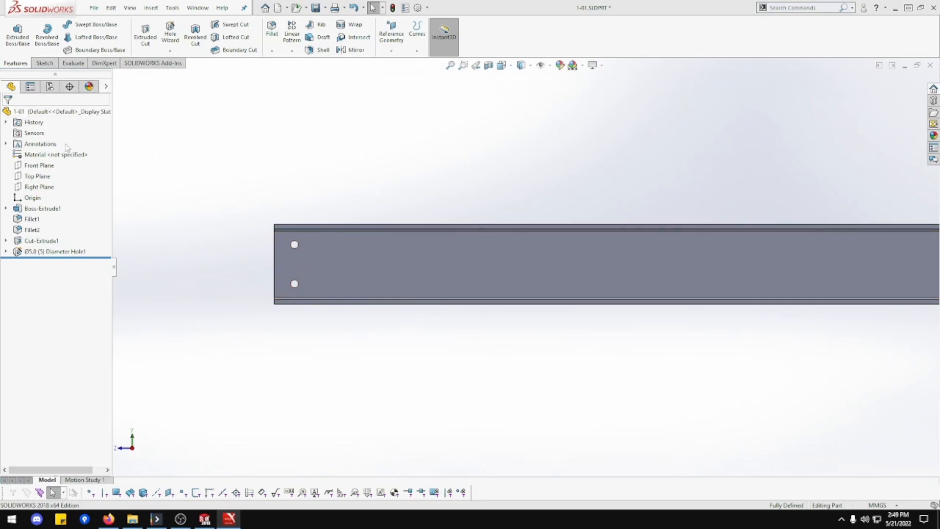
{"action": "left_click", "coordinate": [170, 28]}
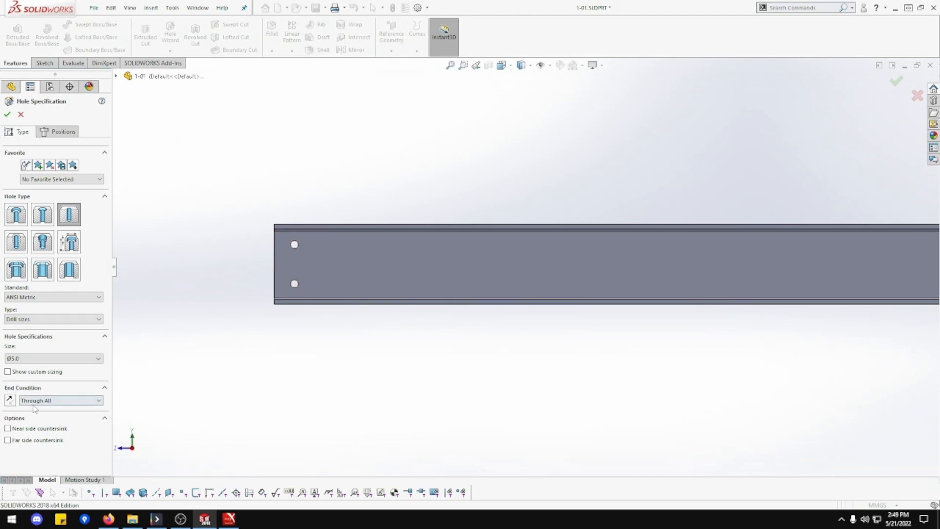
{"action": "left_click", "coordinate": [58, 131]}
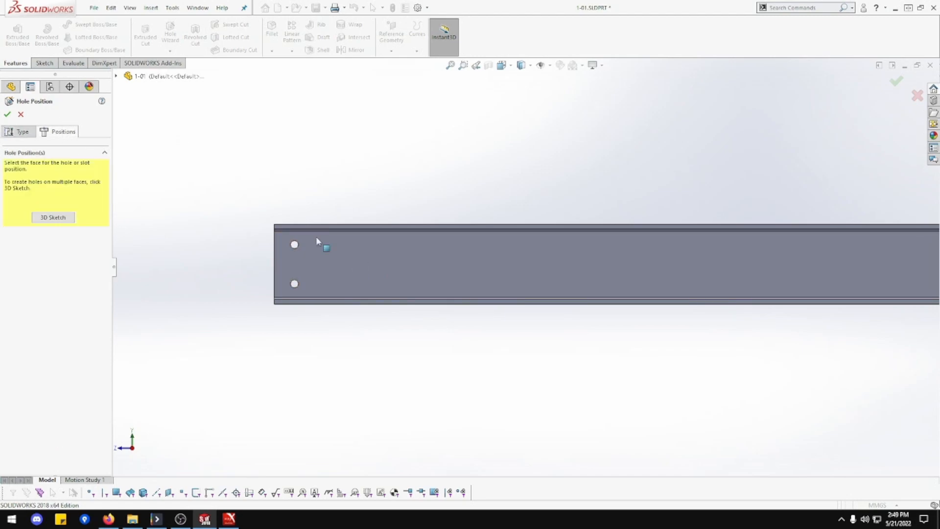
{"action": "left_click", "coordinate": [424, 263]}
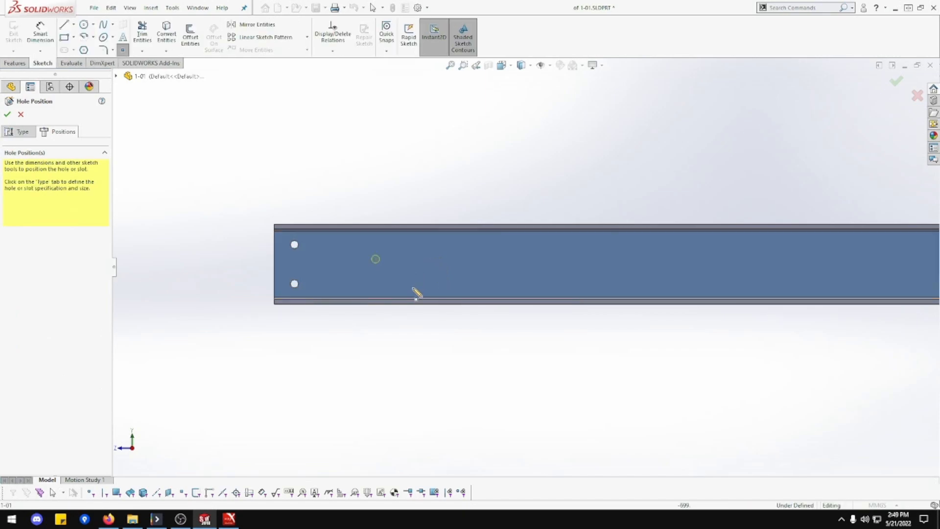
{"action": "left_click", "coordinate": [447, 281]}
{"action": "left_click", "coordinate": [463, 281]}
{"action": "left_click", "coordinate": [482, 282]}
{"action": "left_click", "coordinate": [497, 285]}
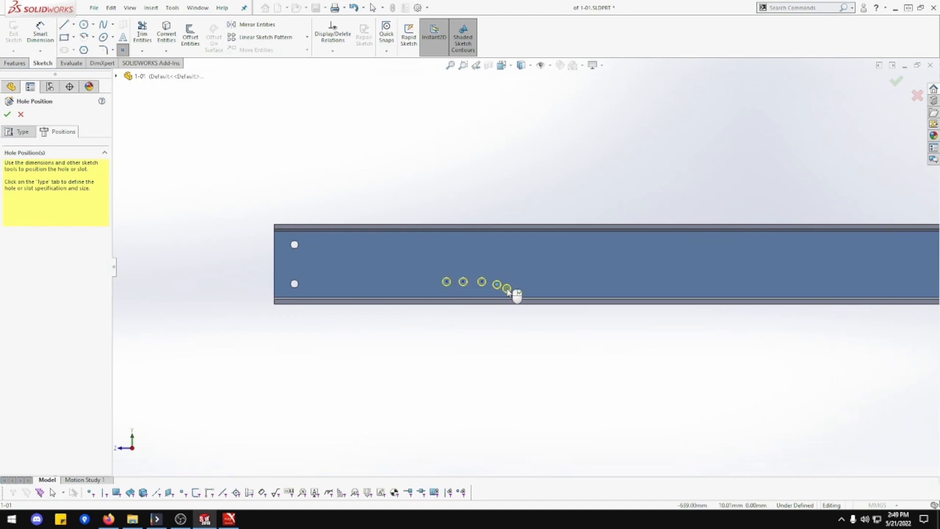
{"action": "key", "text": "Escape"}
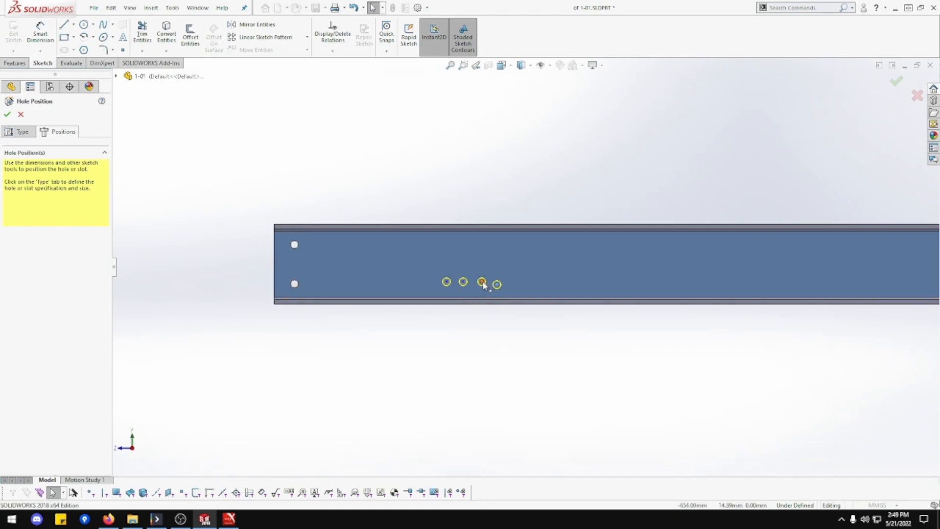
Step: Align the four new hole centres with a Horizontal relation
{"action": "left_click", "coordinate": [463, 281]}
{"action": "left_click", "coordinate": [447, 282], "text": "ctrl"}
{"action": "left_click", "coordinate": [477, 243]}
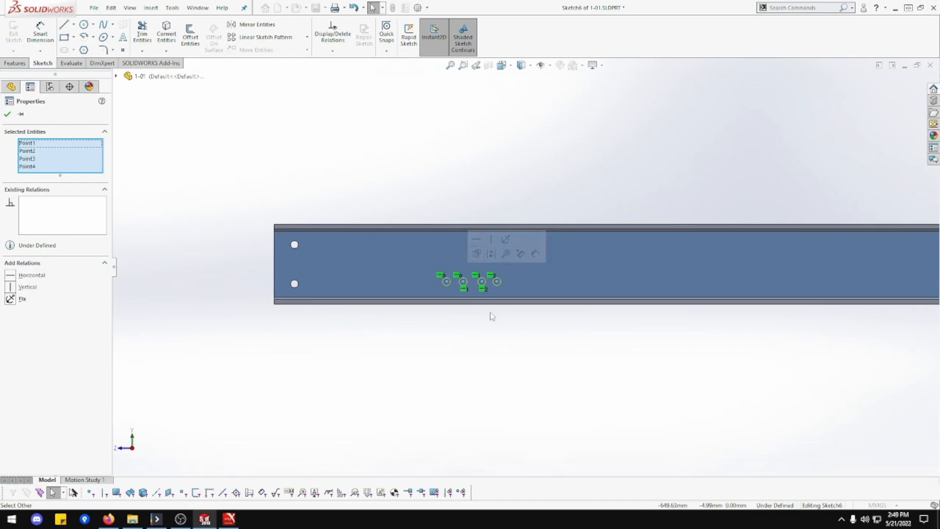
Step: Dimension the spacing between the first and second hole centres of the row as 19 mm
{"action": "scroll", "coordinate": [474, 307], "scroll_direction": "down", "scroll_amount": 2}
{"action": "scroll", "coordinate": [168, 257], "scroll_direction": "down", "scroll_amount": 1}
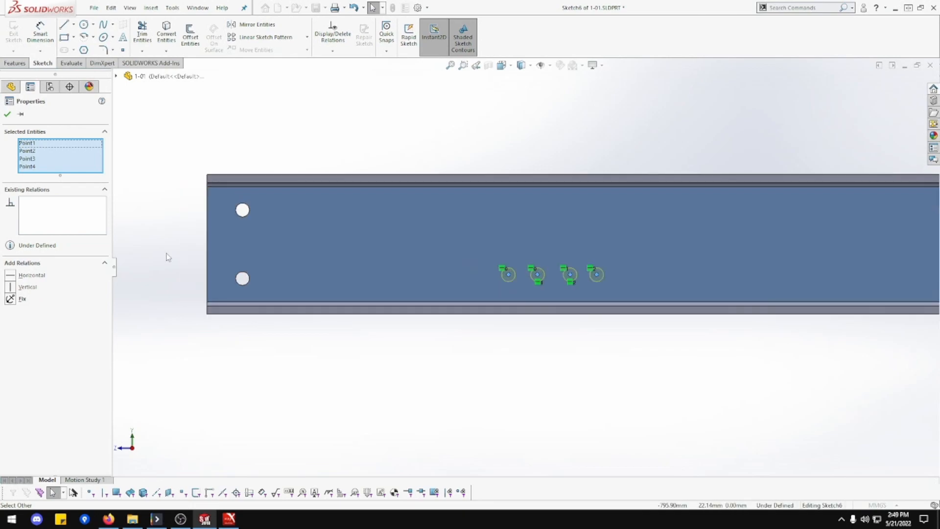
{"action": "left_click", "coordinate": [40, 31]}
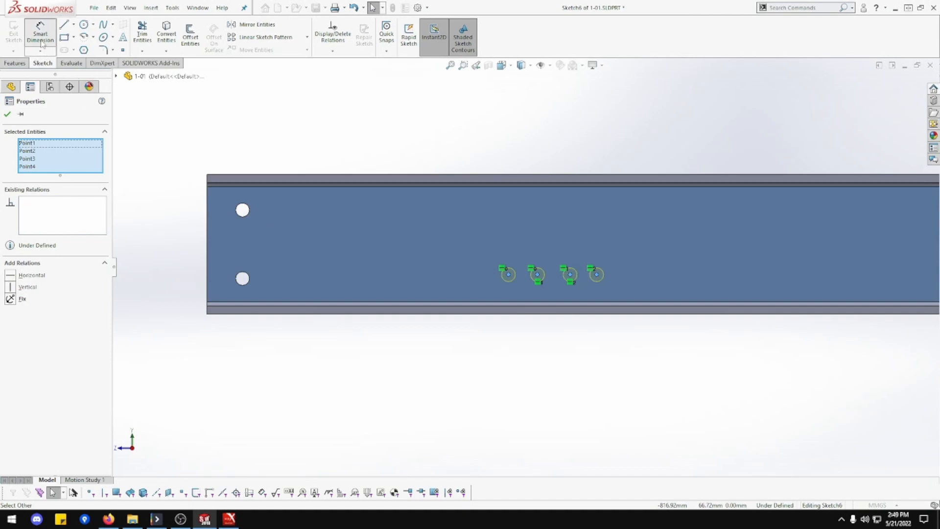
{"action": "left_click", "coordinate": [509, 275]}
{"action": "left_click", "coordinate": [539, 276]}
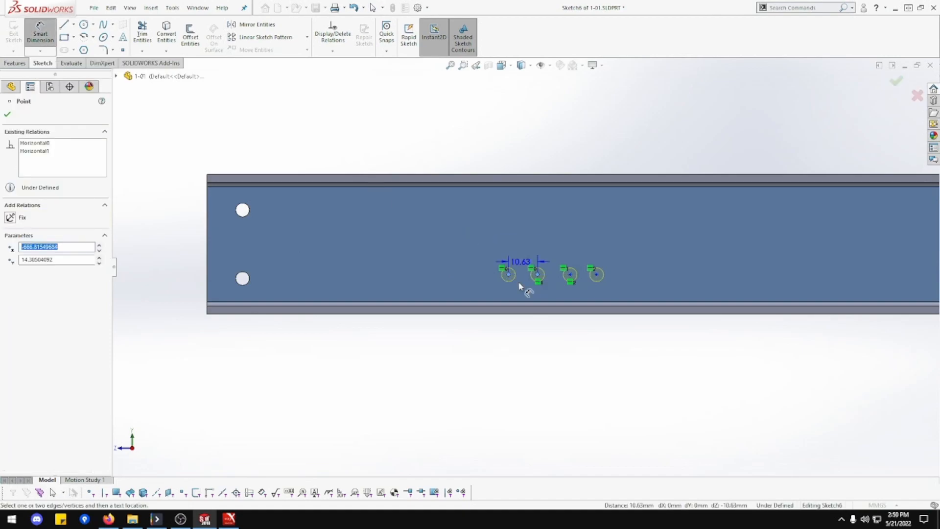
{"action": "left_click", "coordinate": [526, 344]}
{"action": "double_click", "coordinate": [526, 343]}
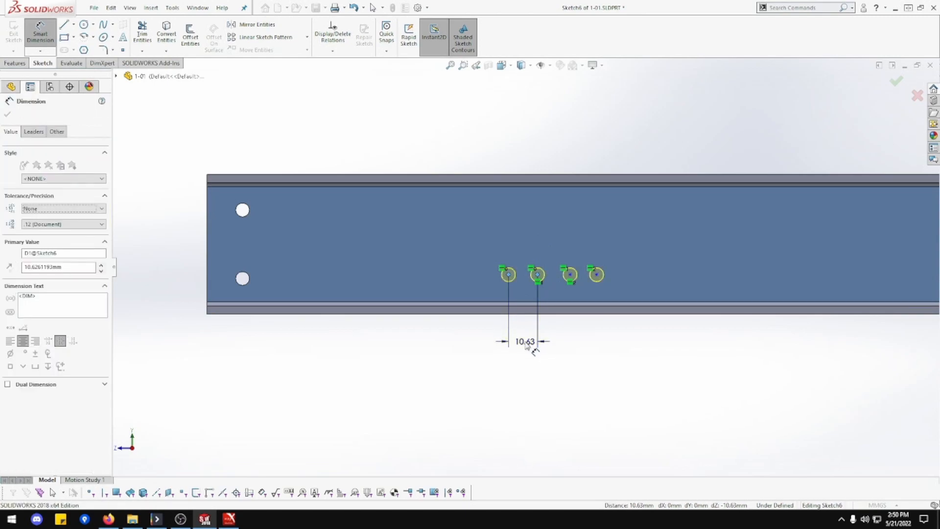
{"action": "type", "text": "19"}
{"action": "key", "text": "Return"}
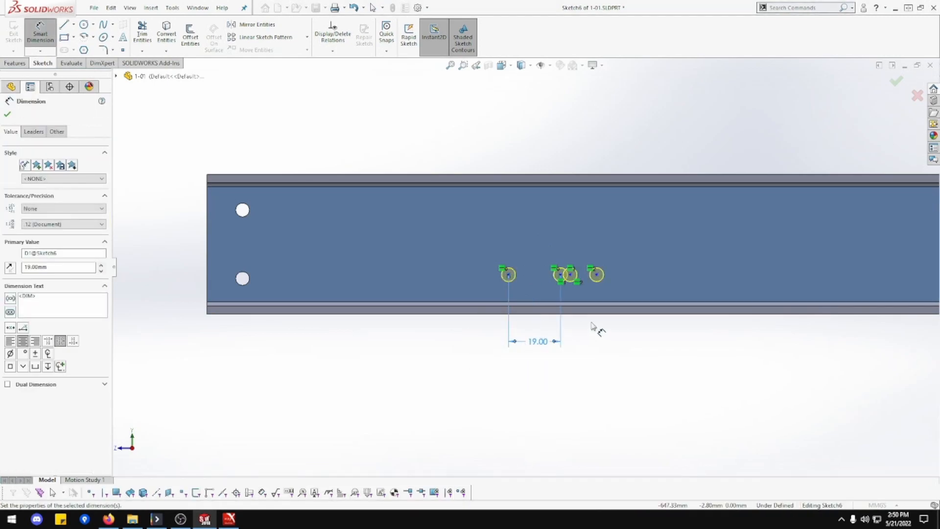
Step: Dimension the spacing between the third and fourth hole centres of the row as 19 mm
{"action": "left_click", "coordinate": [571, 275]}
{"action": "left_click", "coordinate": [597, 275]}
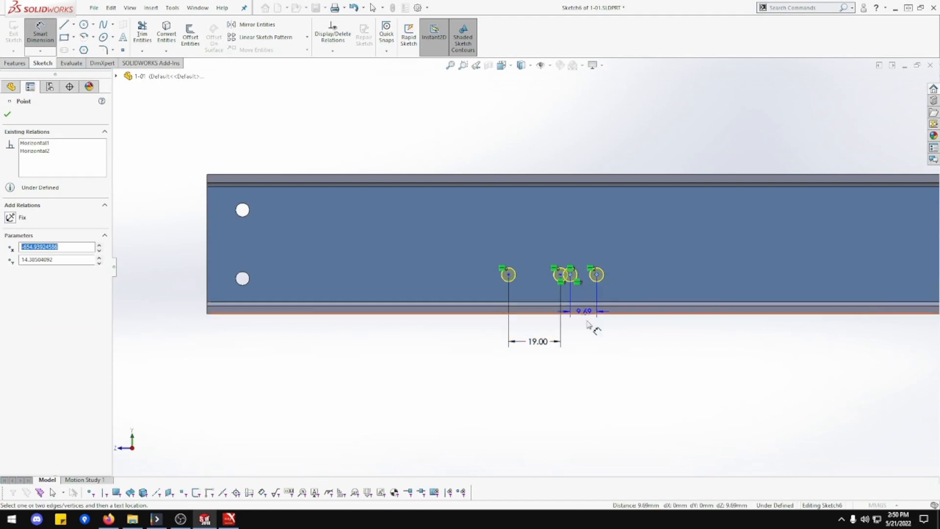
{"action": "left_click", "coordinate": [586, 338]}
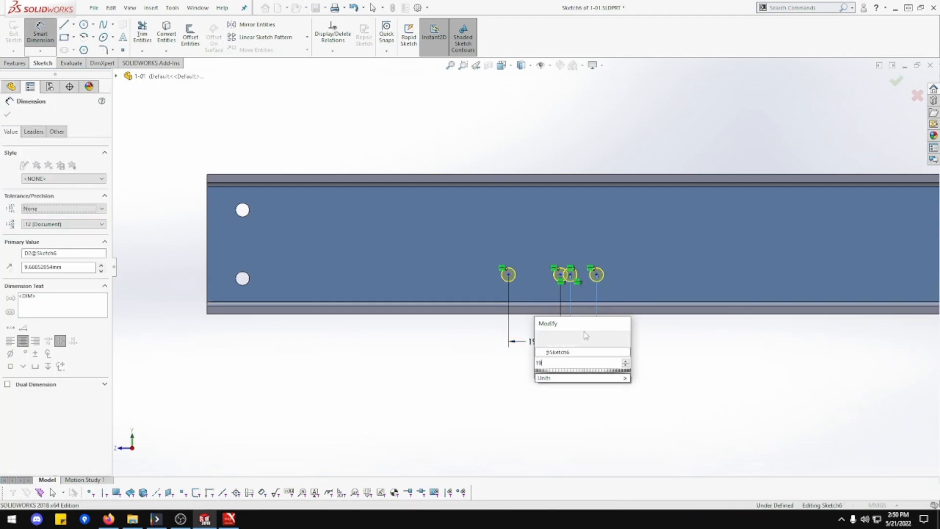
{"action": "type", "text": "19"}
{"action": "key", "text": "Return"}
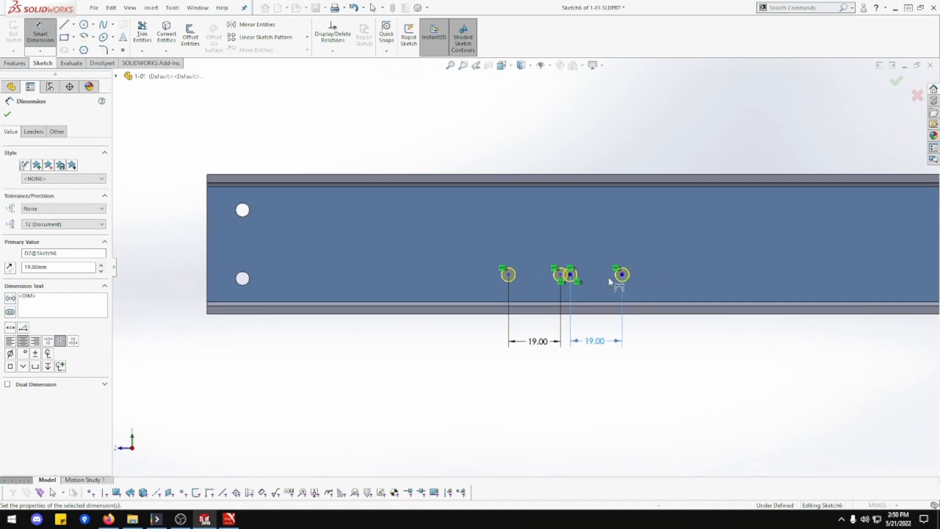
Step: Dimension the spacing between the second and third hole centres of the row as 19 mm
{"action": "left_click", "coordinate": [570, 274]}
{"action": "left_click", "coordinate": [560, 275]}
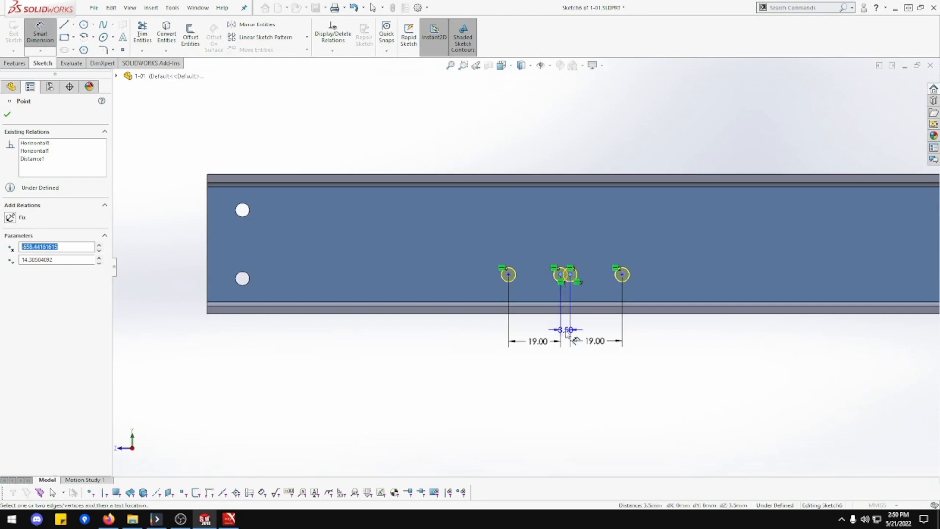
{"action": "left_click", "coordinate": [570, 348]}
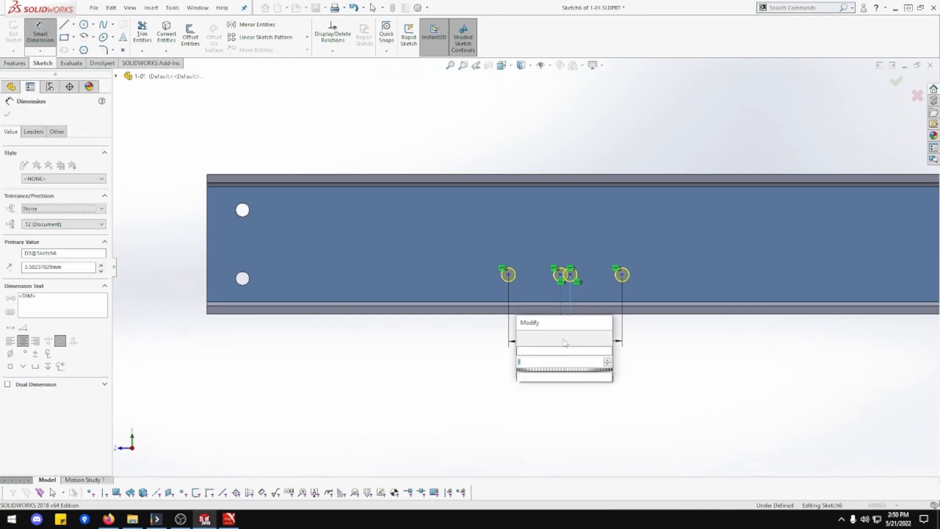
{"action": "type", "text": "19"}
{"action": "key", "text": "Return"}
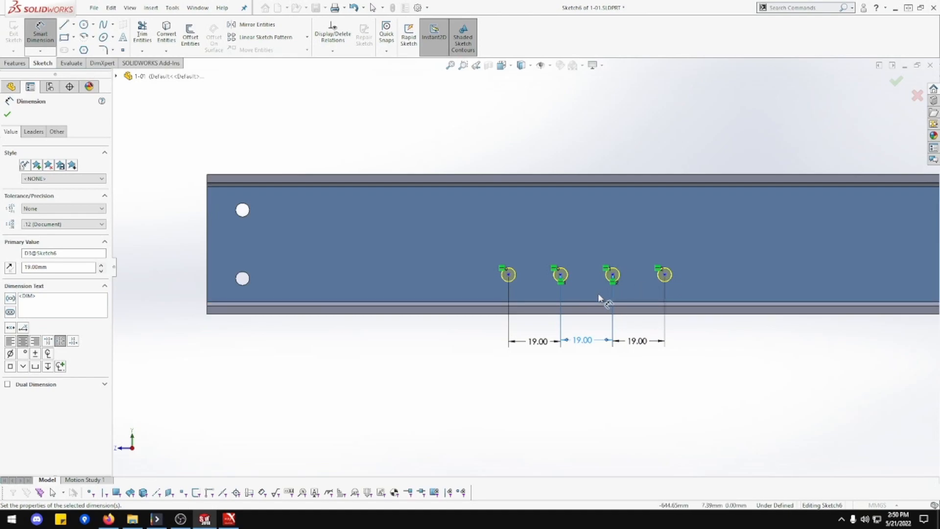
{"action": "left_click", "coordinate": [7, 115]}
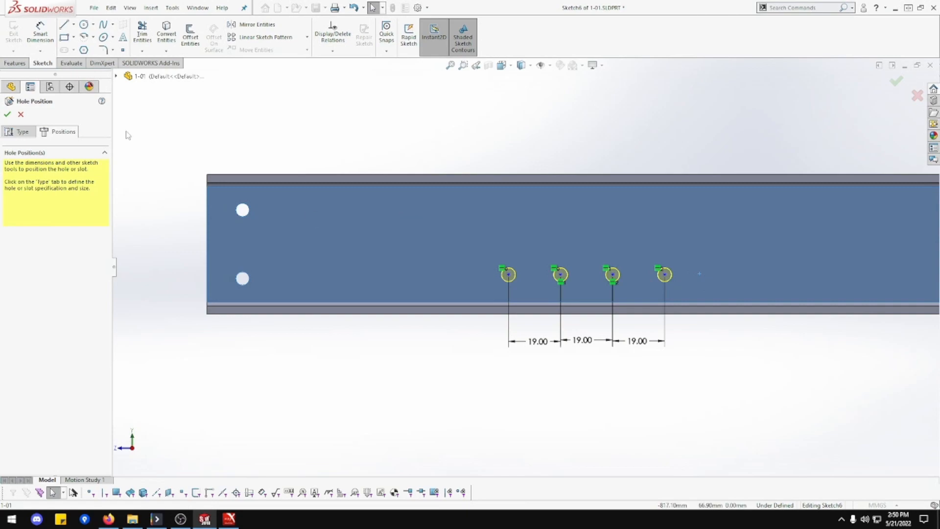
Step: Add a fifth hole point just beyond the fourth hole, roughly in line with the row
{"action": "left_click", "coordinate": [23, 133]}
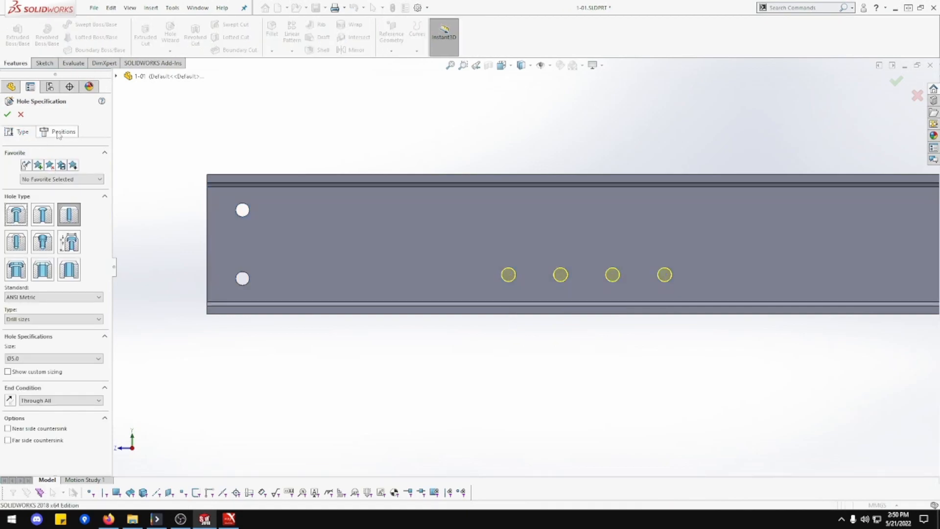
{"action": "left_click", "coordinate": [57, 132]}
{"action": "left_click", "coordinate": [705, 275]}
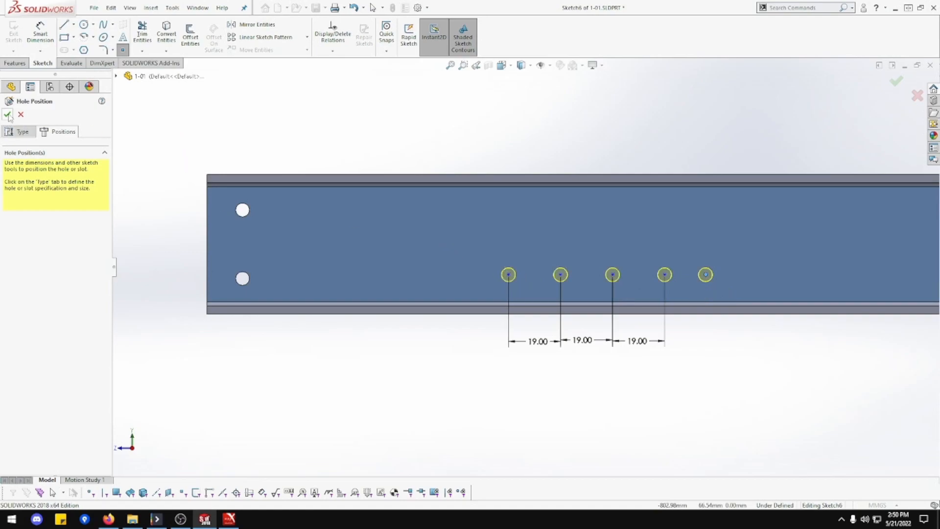
Step: Dimension the spacing between the fourth and fifth hole centres as 19 mm
{"action": "left_click", "coordinate": [40, 33]}
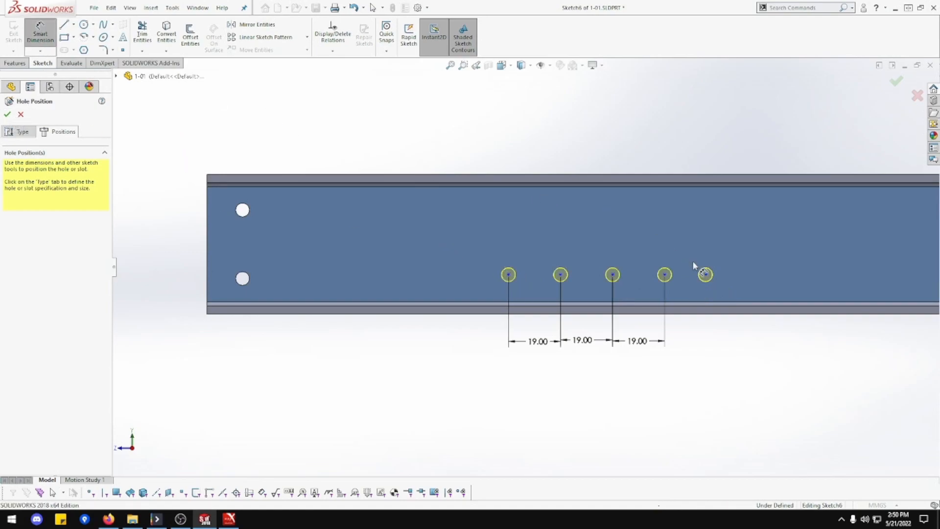
{"action": "left_click", "coordinate": [706, 275]}
{"action": "left_click", "coordinate": [665, 274]}
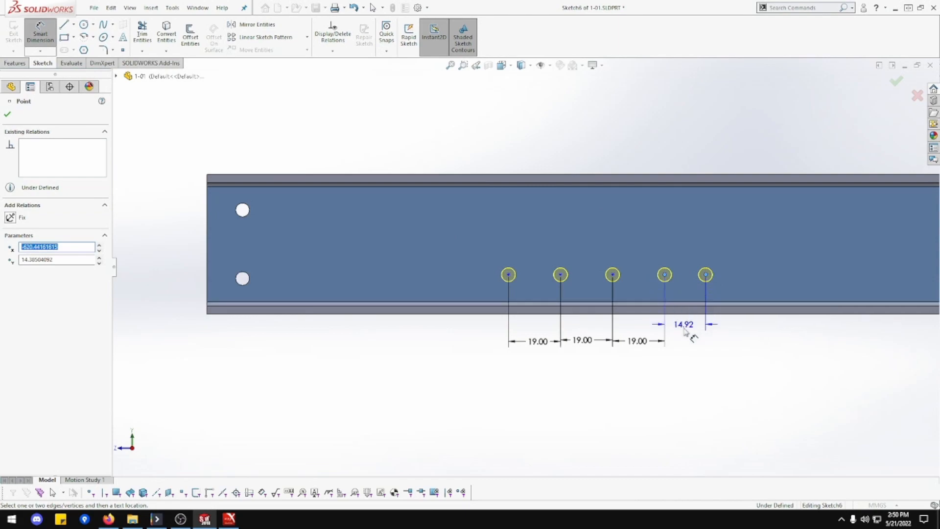
{"action": "left_click", "coordinate": [688, 346]}
{"action": "type", "text": "19"}
{"action": "key", "text": "Return"}
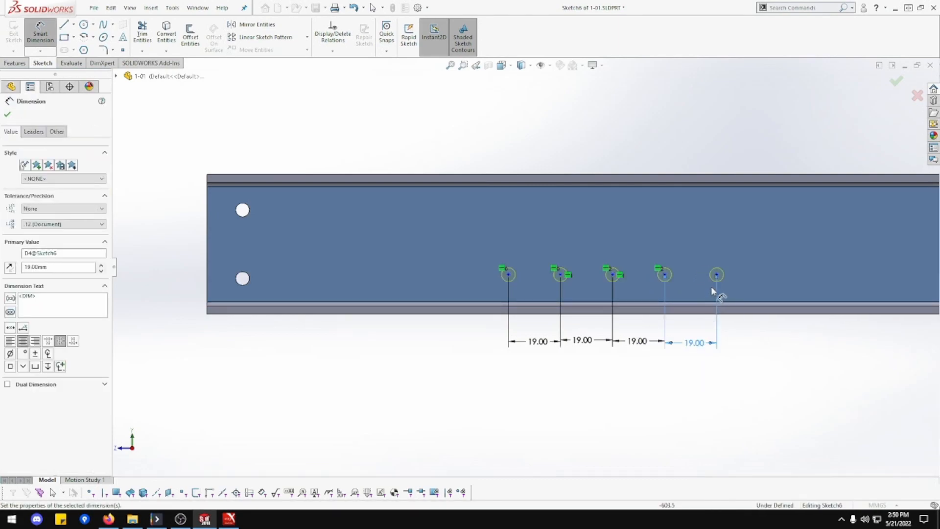
{"action": "key", "text": "Escape"}
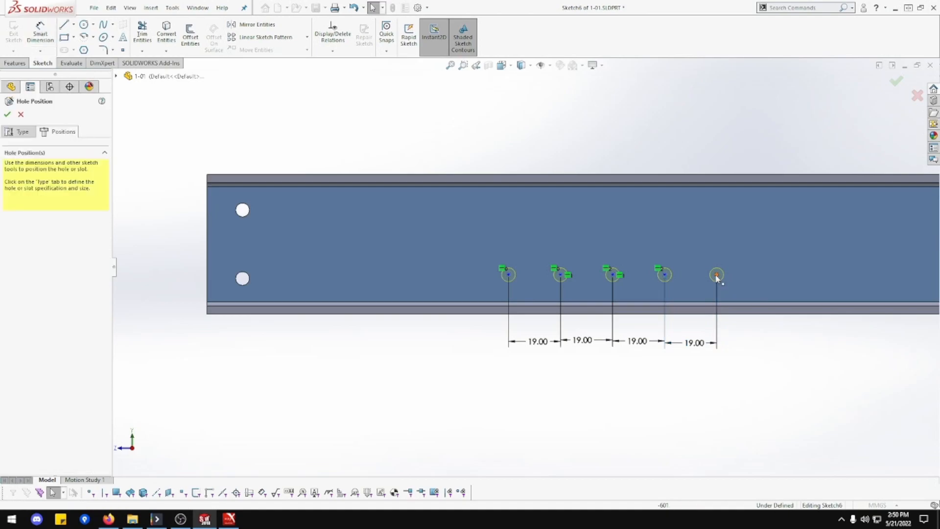
Step: Align the fifth hole centre with the fourth using a Horizontal relation
{"action": "left_click", "coordinate": [716, 275]}
{"action": "left_click", "coordinate": [664, 274], "text": "ctrl"}
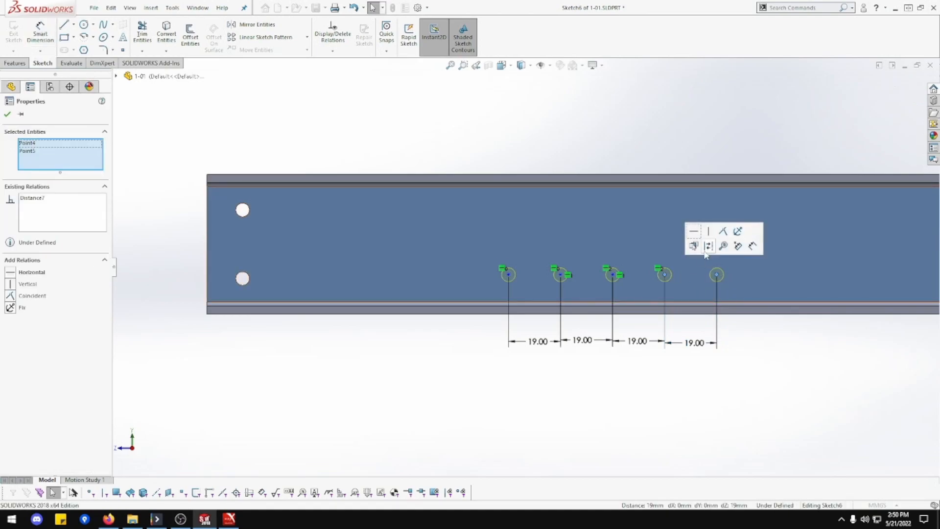
{"action": "left_click", "coordinate": [693, 231]}
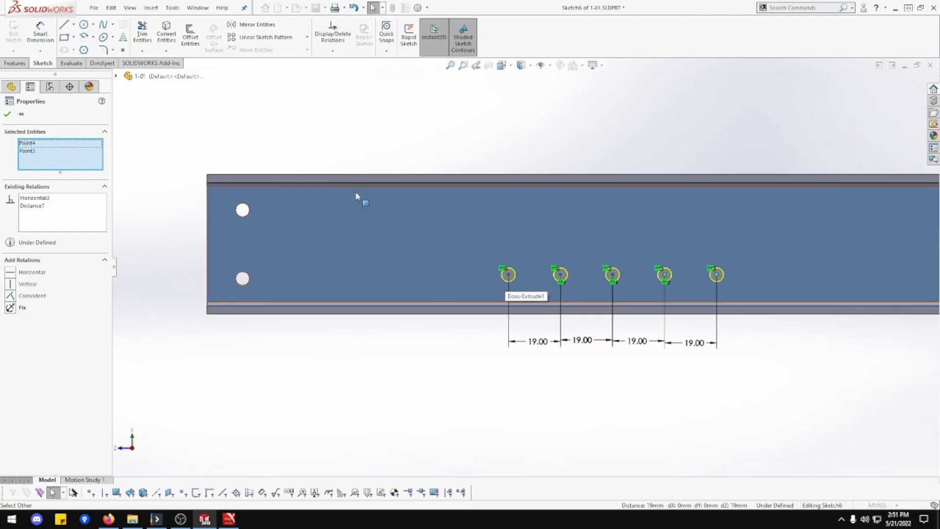
{"action": "left_click", "coordinate": [7, 115]}
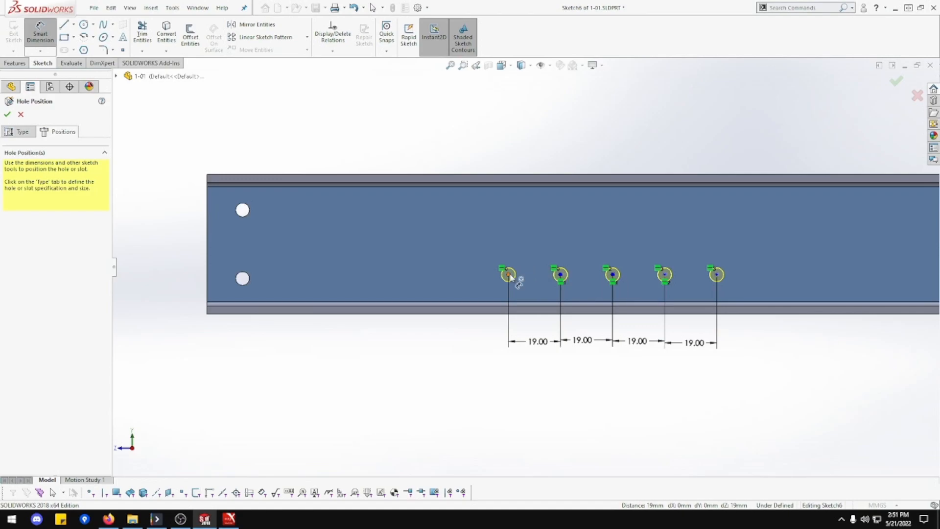
Step: Dimension the first hole centre of the row 35.5 mm from the channel's upper edge
{"action": "left_click", "coordinate": [514, 180]}
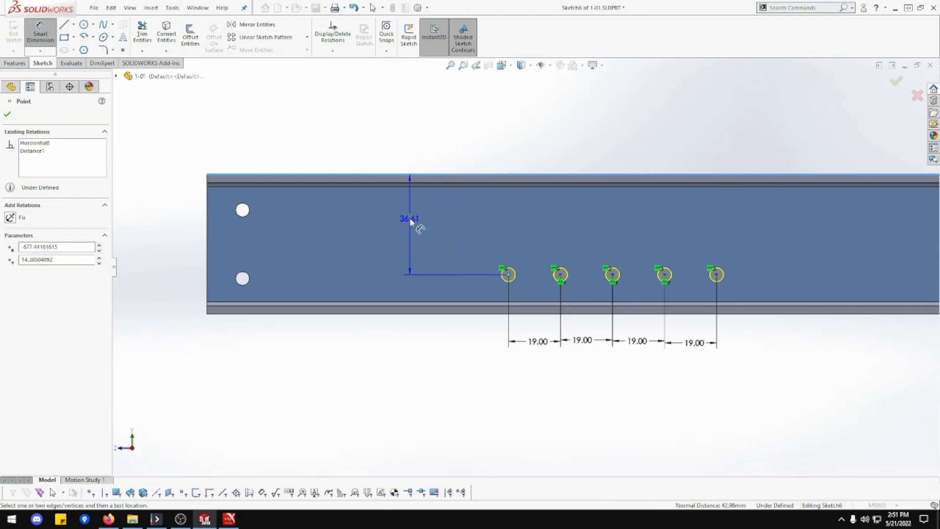
{"action": "left_click", "coordinate": [450, 130]}
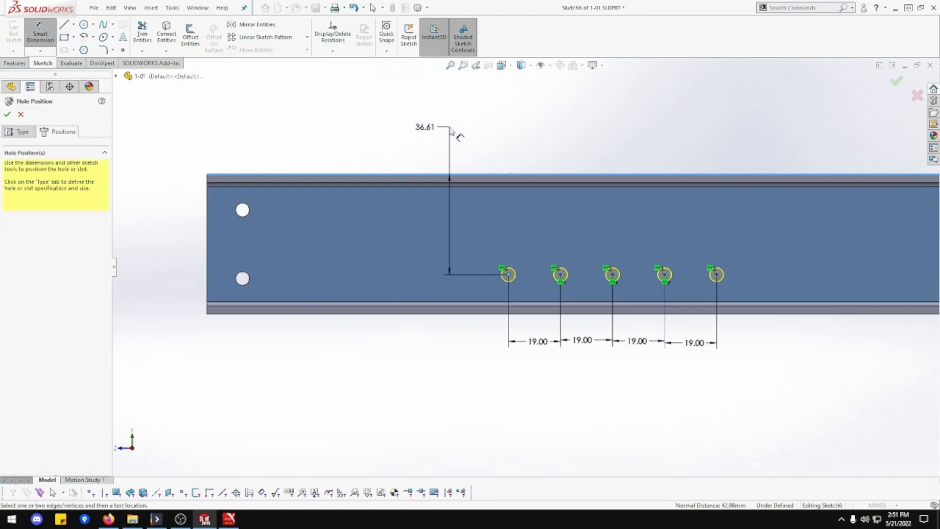
{"action": "type", "text": "35.5"}
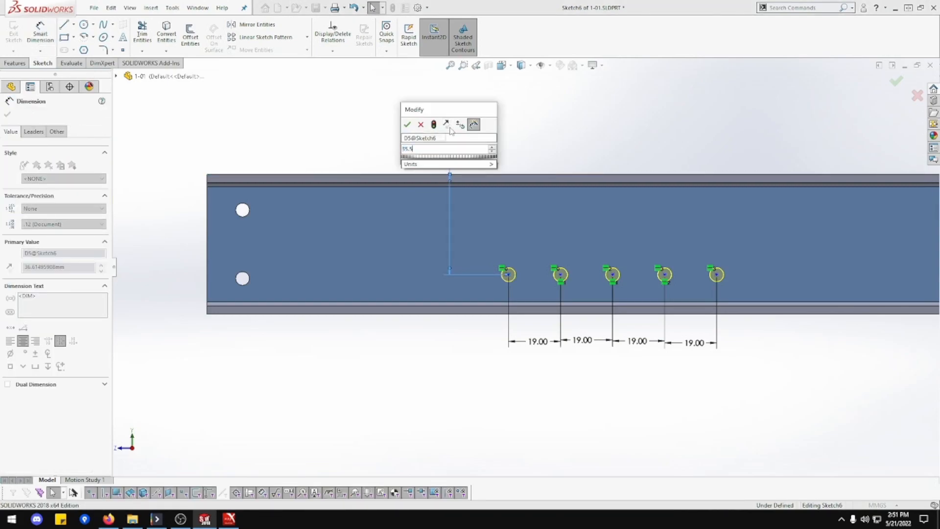
{"action": "key", "text": "Return"}
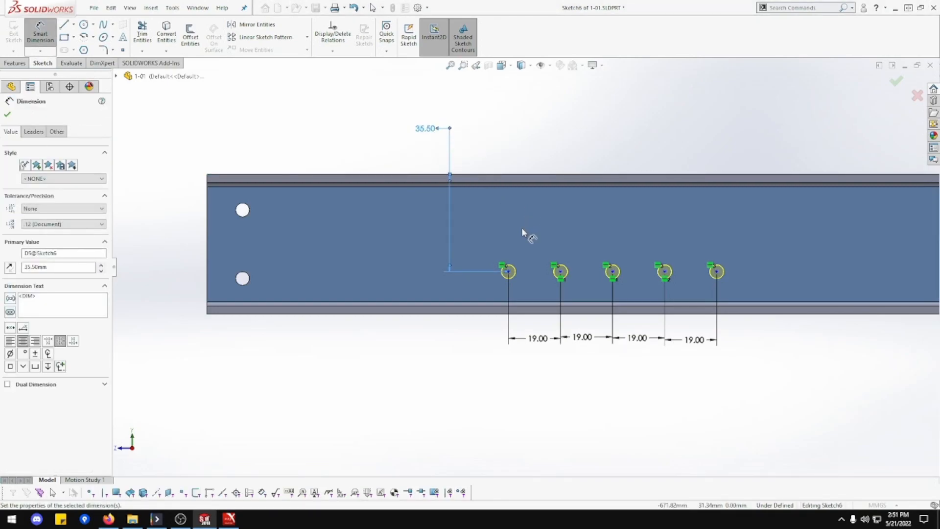
Step: Dimension the first hole centre of the row 882.5 mm from the channel's square end
{"action": "left_click", "coordinate": [207, 257]}
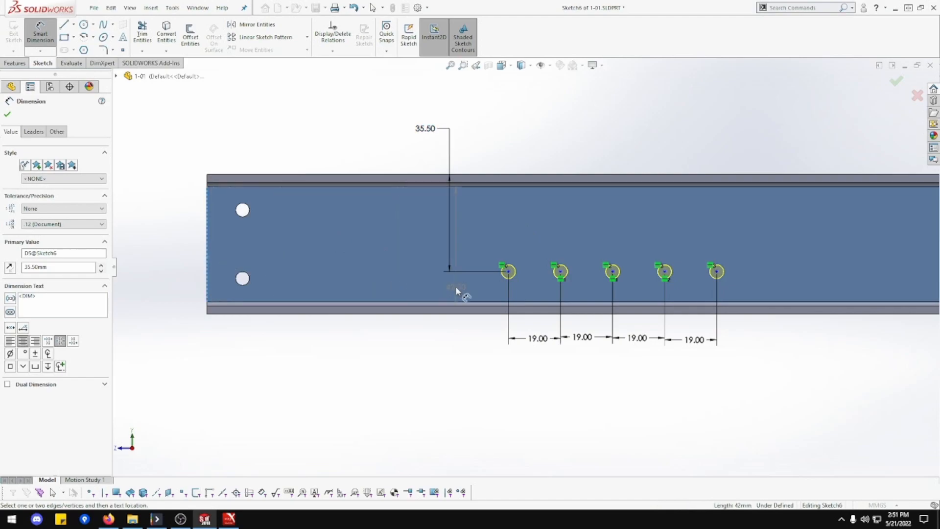
{"action": "left_click", "coordinate": [509, 272]}
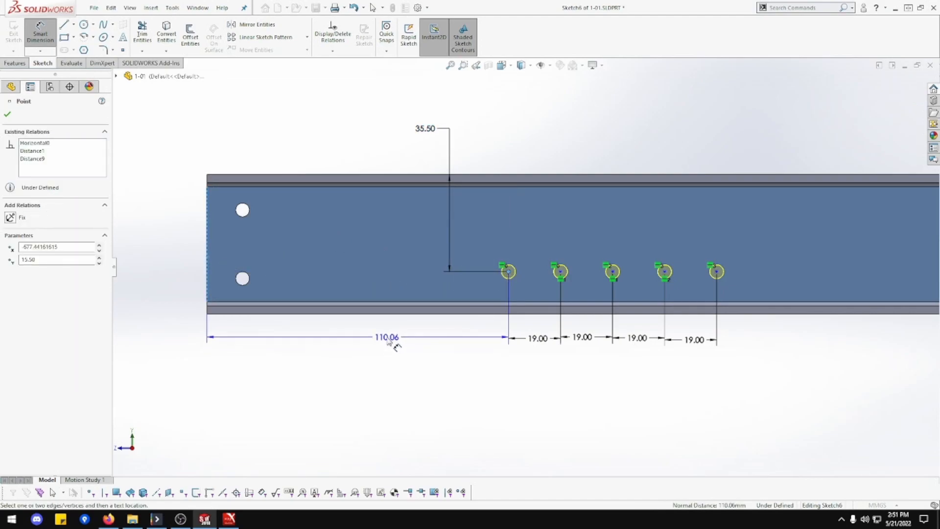
{"action": "left_click", "coordinate": [388, 341]}
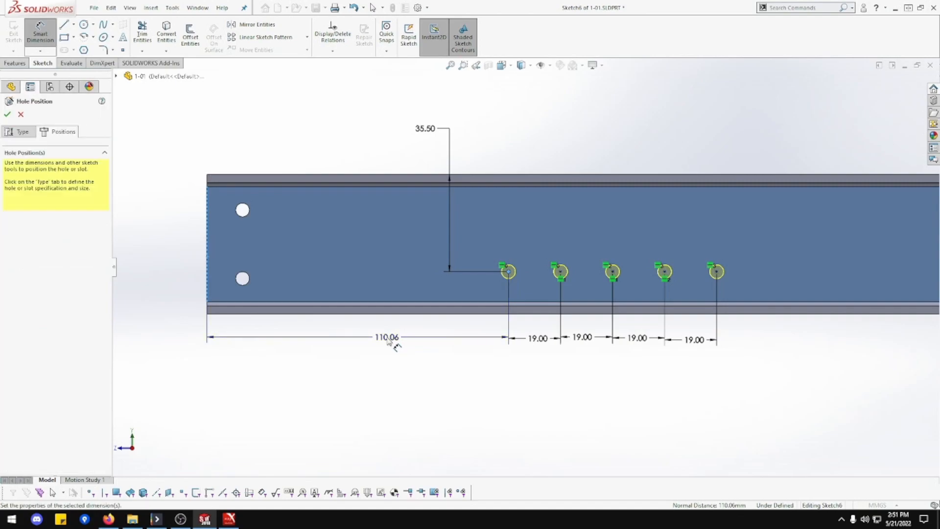
{"action": "type", "text": "882.5"}
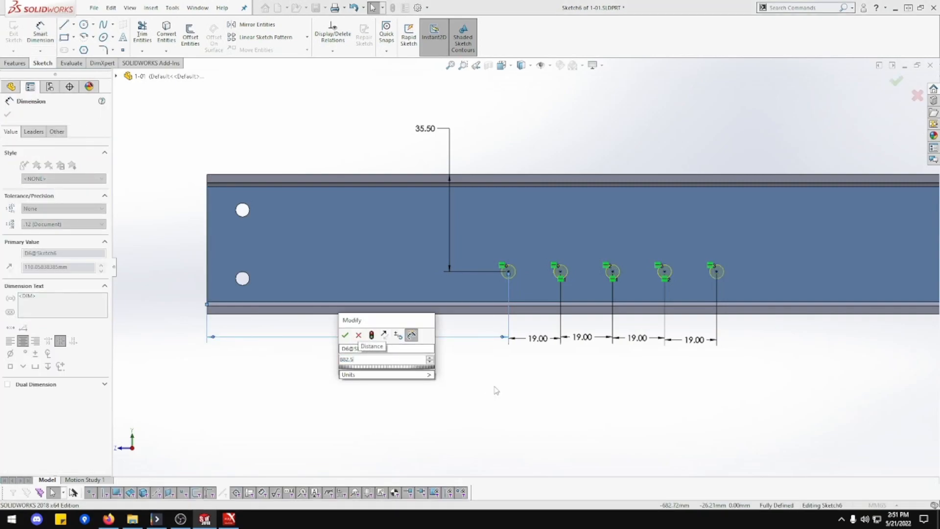
{"action": "key", "text": "Return"}
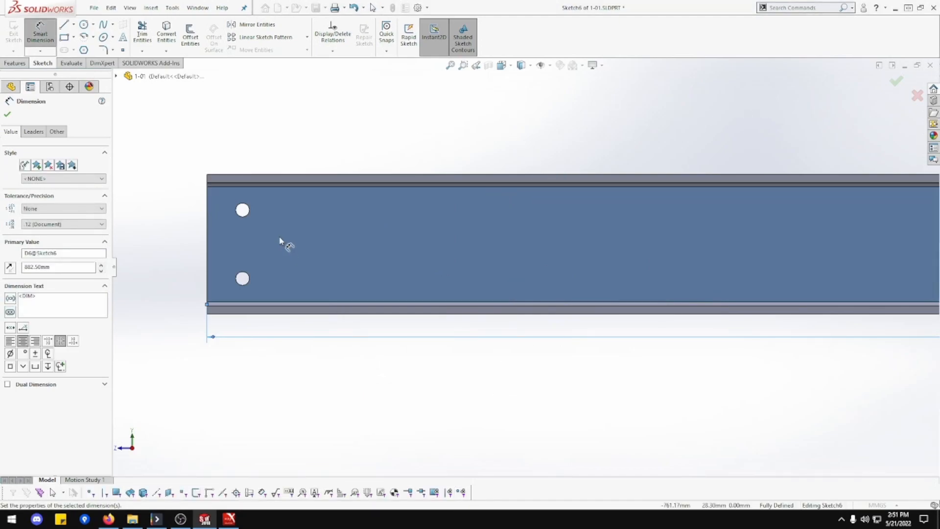
Step: Finish the five-hole row feature with the whole channel in view and clear the selection
{"action": "scroll", "coordinate": [152, 263], "scroll_direction": "down", "scroll_amount": 1}
{"action": "scroll", "coordinate": [252, 265], "scroll_direction": "up", "scroll_amount": 5}
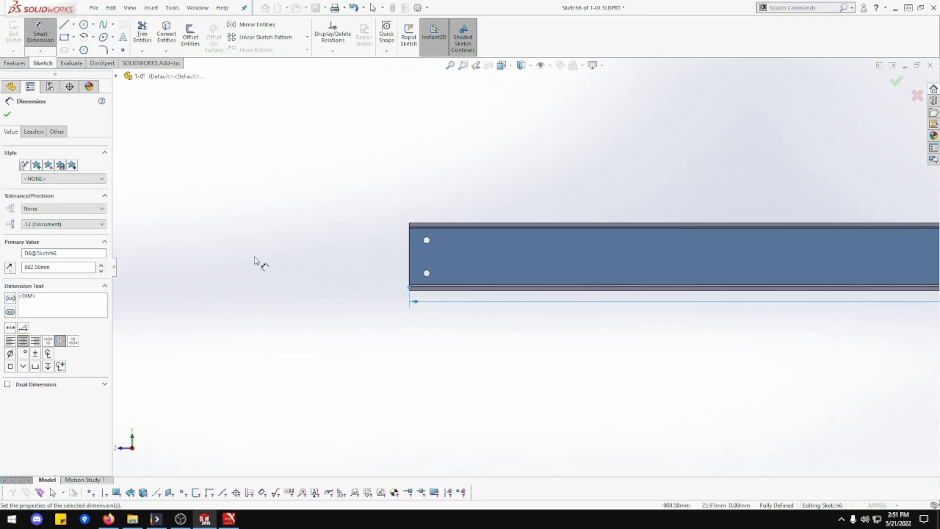
{"action": "scroll", "coordinate": [923, 370], "scroll_direction": "up", "scroll_amount": 5}
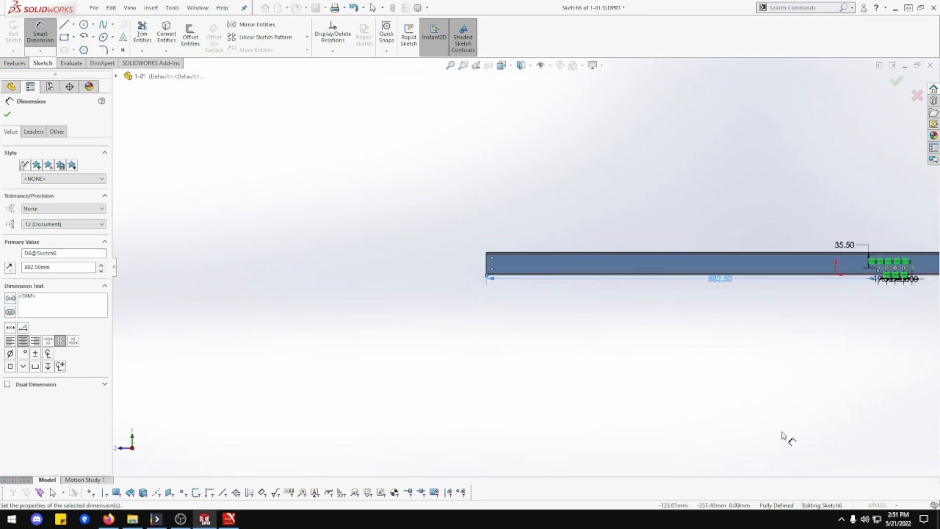
{"action": "left_click", "coordinate": [450, 65]}
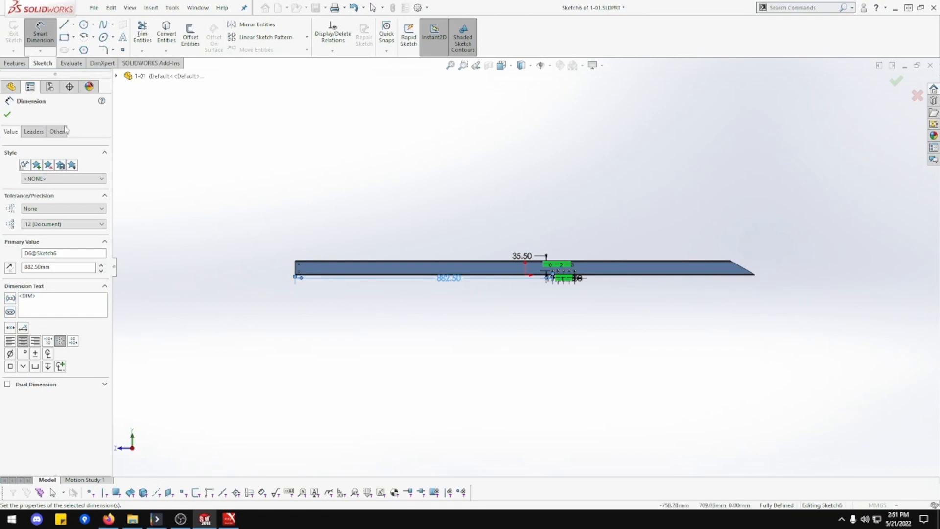
{"action": "left_click", "coordinate": [8, 114]}
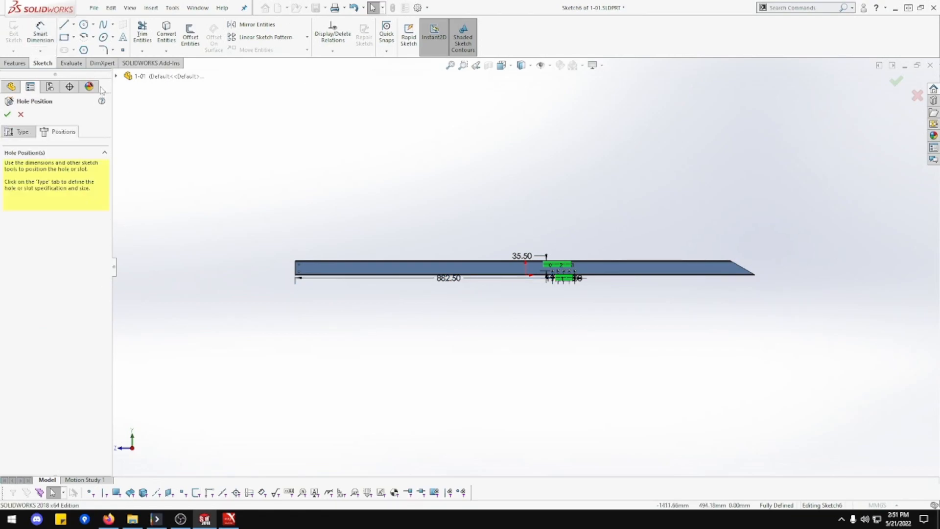
{"action": "left_click", "coordinate": [7, 114]}
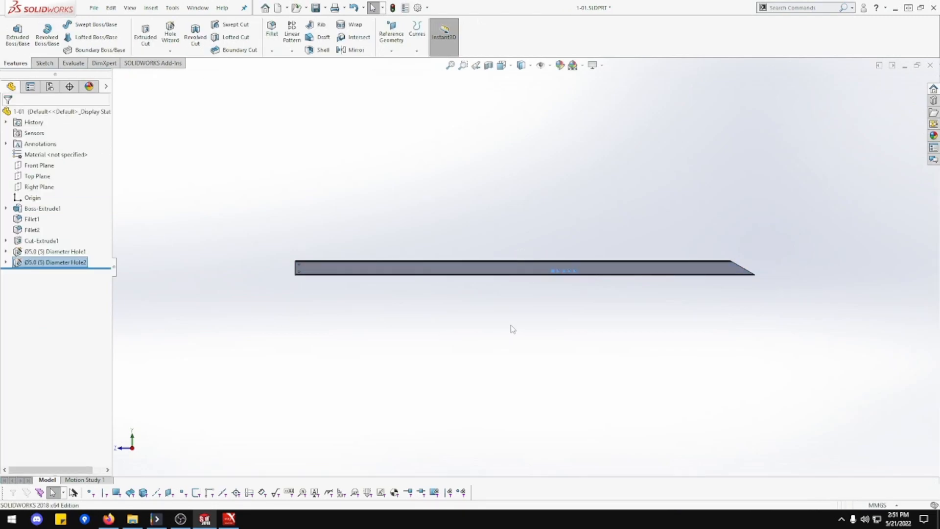
{"action": "left_click", "coordinate": [567, 311]}
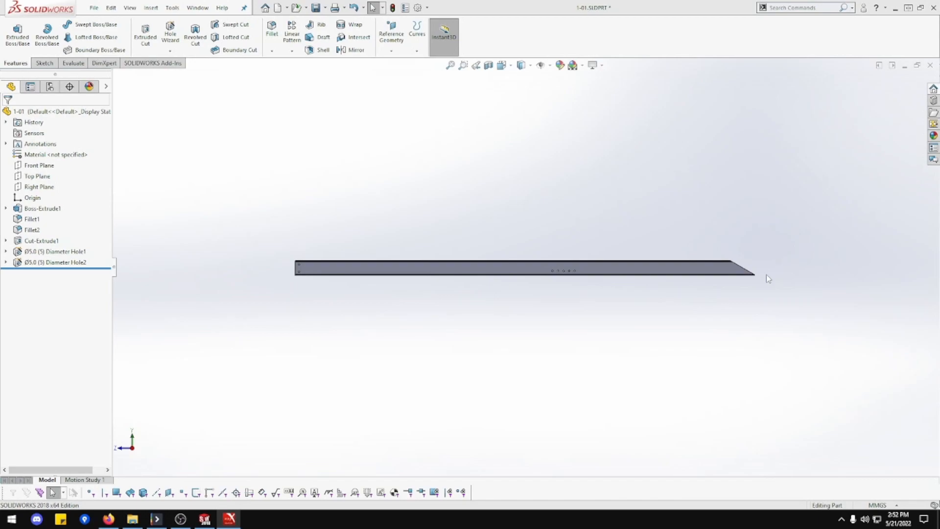
Step: Start a new Hole Wizard hole for the angled end and set its drill size to Ø6.0
{"action": "middle_click_drag", "start_coordinate": [766, 276], "coordinate": [671, 292]}
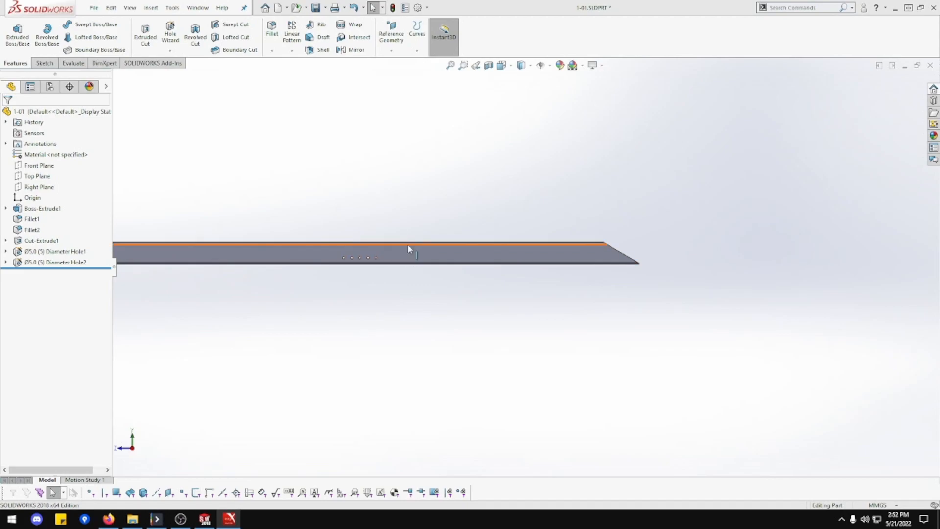
{"action": "key", "text": "Down"}
{"action": "key", "text": "Down"}
{"action": "key", "text": "Down"}
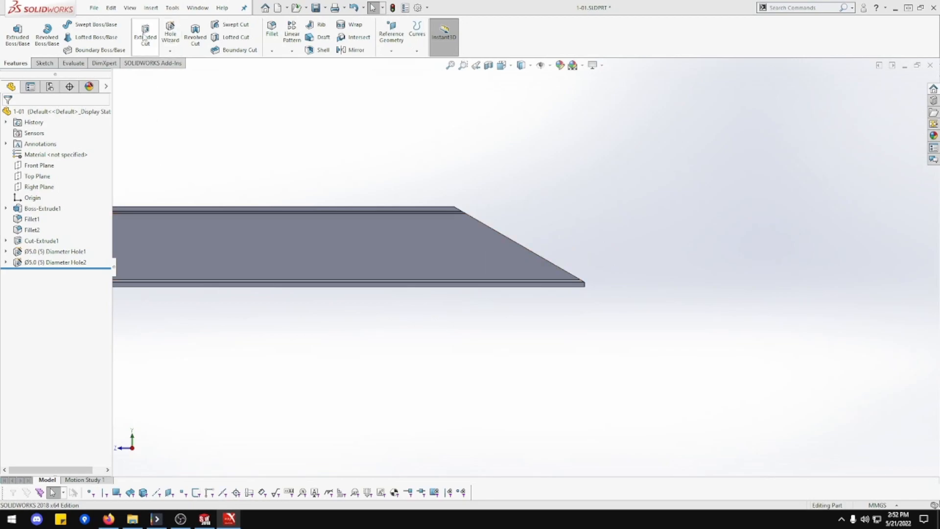
{"action": "left_click", "coordinate": [170, 33]}
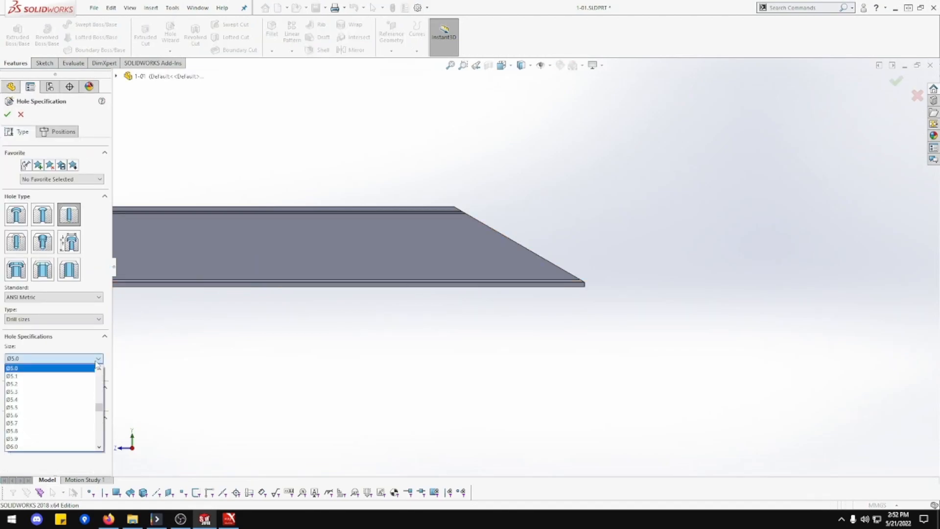
{"action": "left_click", "coordinate": [47, 447]}
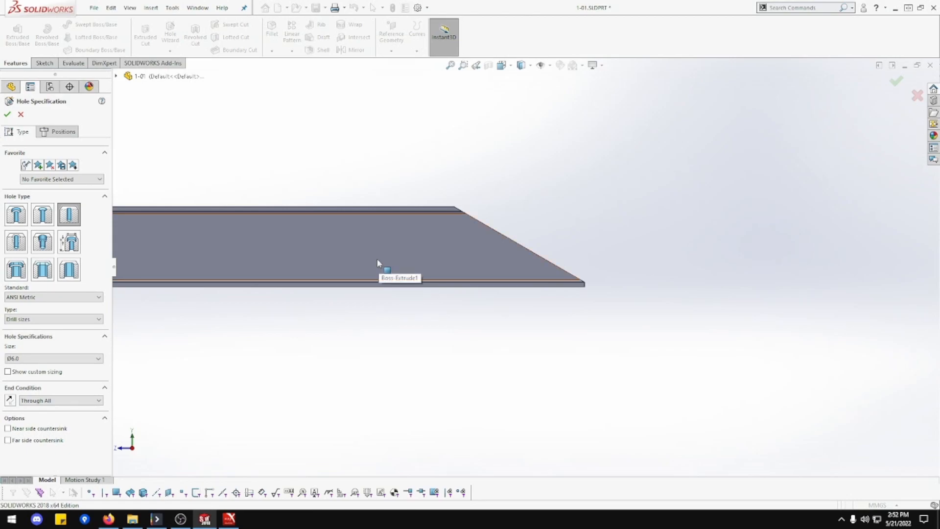
Step: Place a single hole point on the channel's web face near the angled end
{"action": "left_click", "coordinate": [64, 131]}
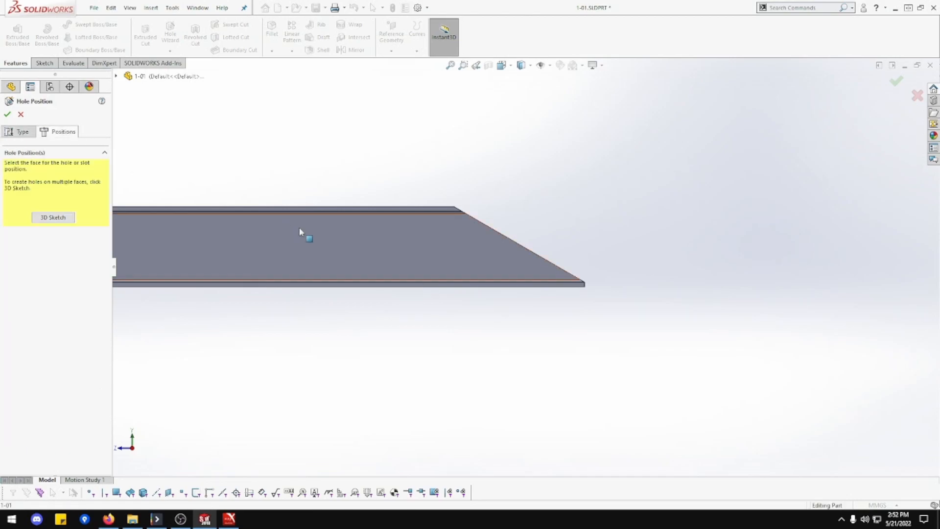
{"action": "left_click", "coordinate": [381, 256]}
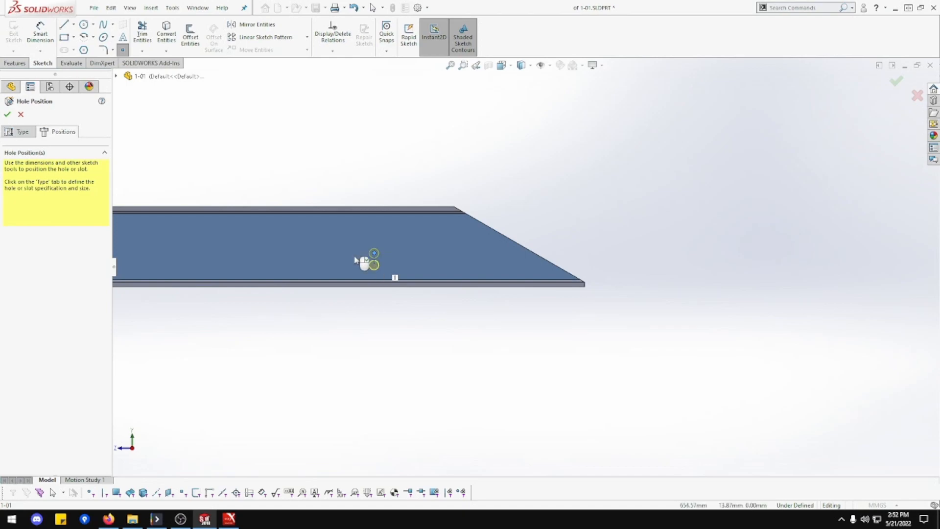
{"action": "left_click", "coordinate": [374, 253]}
Step: Dimension the new hole centre 20 mm from the channel's lower edge
{"action": "left_click", "coordinate": [40, 35]}
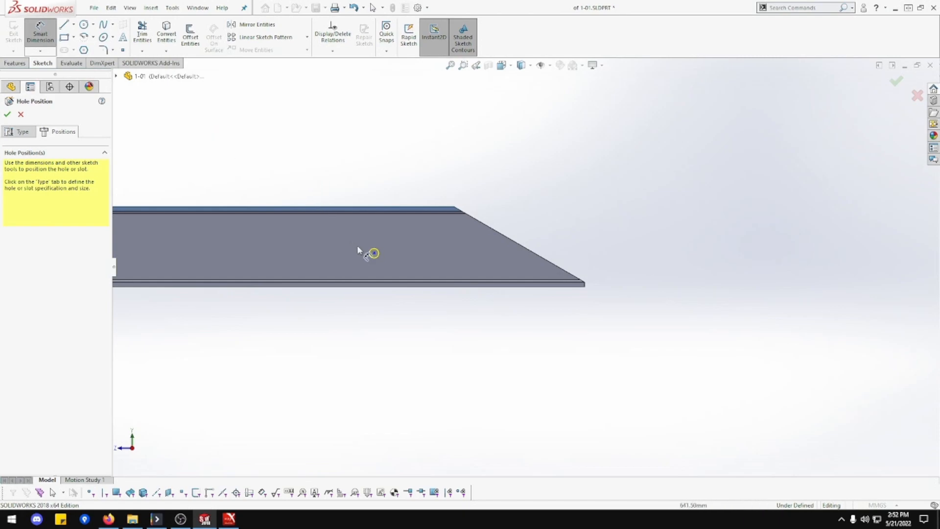
{"action": "left_click", "coordinate": [375, 257]}
{"action": "left_click", "coordinate": [380, 285]}
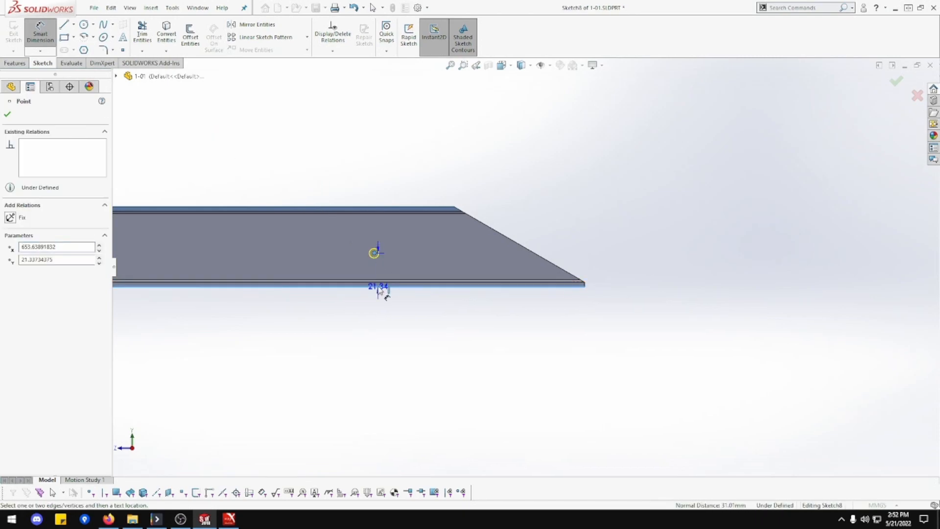
{"action": "left_click", "coordinate": [319, 325]}
{"action": "type", "text": "20"}
{"action": "key", "text": "Return"}
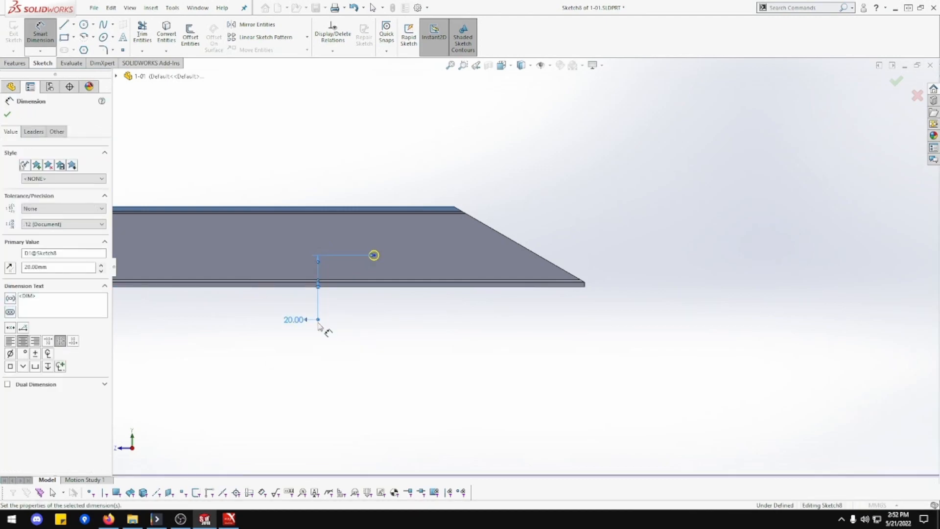
Step: Dimension the hole centre 155.5 mm horizontally from the angled end's lower tip and finish the hole
{"action": "left_click", "coordinate": [374, 256]}
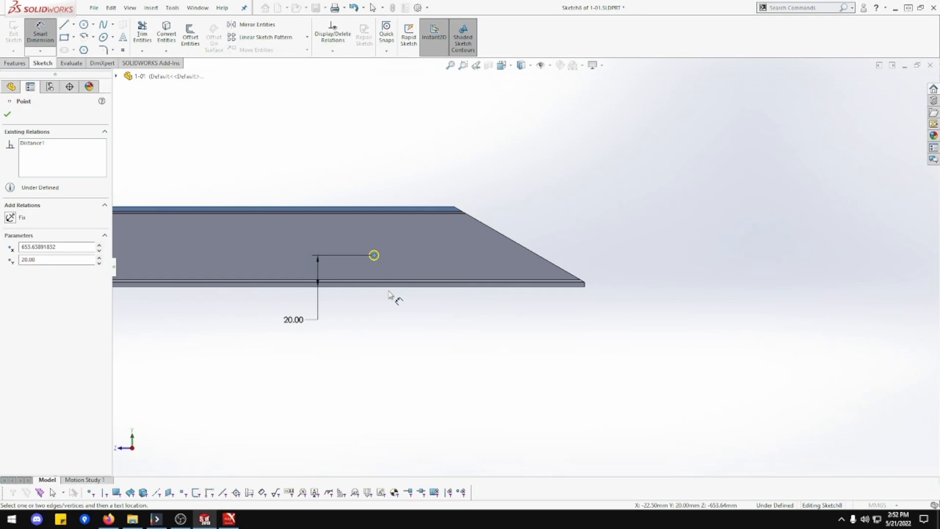
{"action": "left_click", "coordinate": [586, 289]}
{"action": "left_click", "coordinate": [586, 287]}
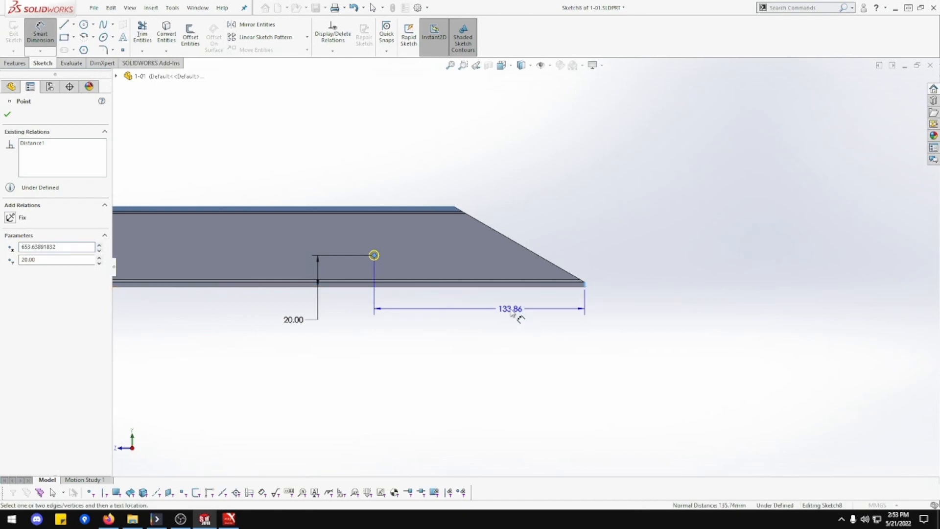
{"action": "left_click", "coordinate": [481, 324]}
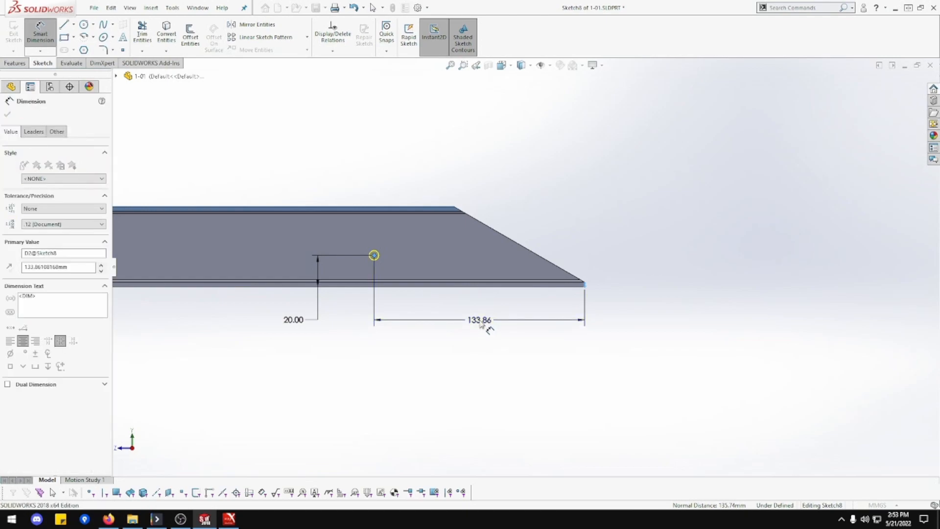
{"action": "type", "text": "155.5"}
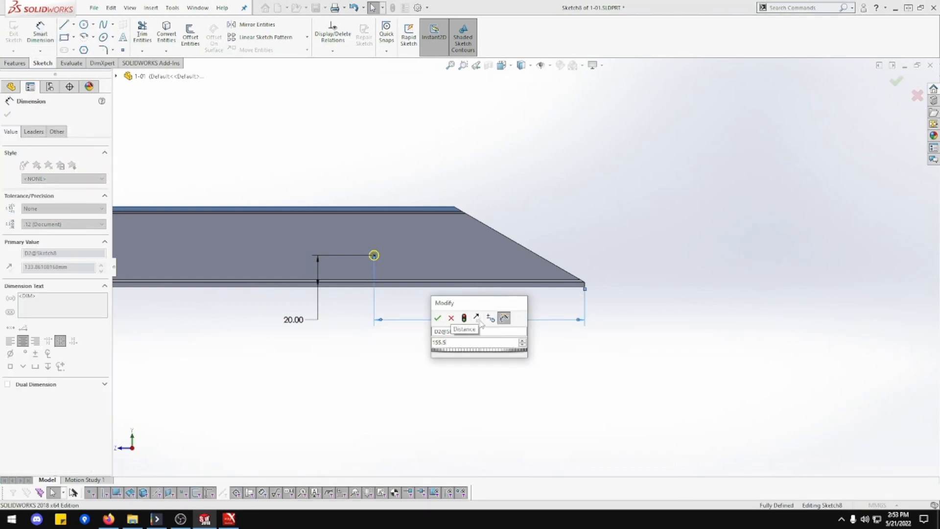
{"action": "key", "text": "Return"}
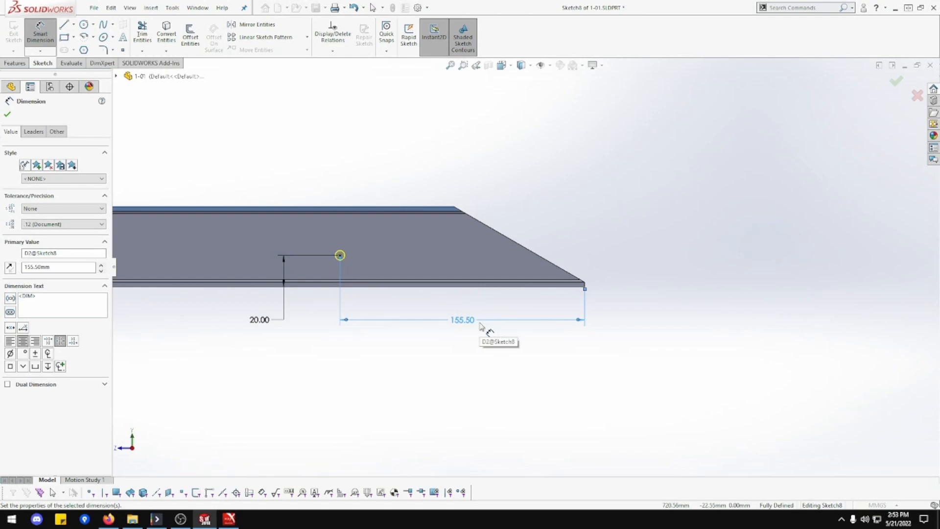
{"action": "left_click", "coordinate": [7, 115]}
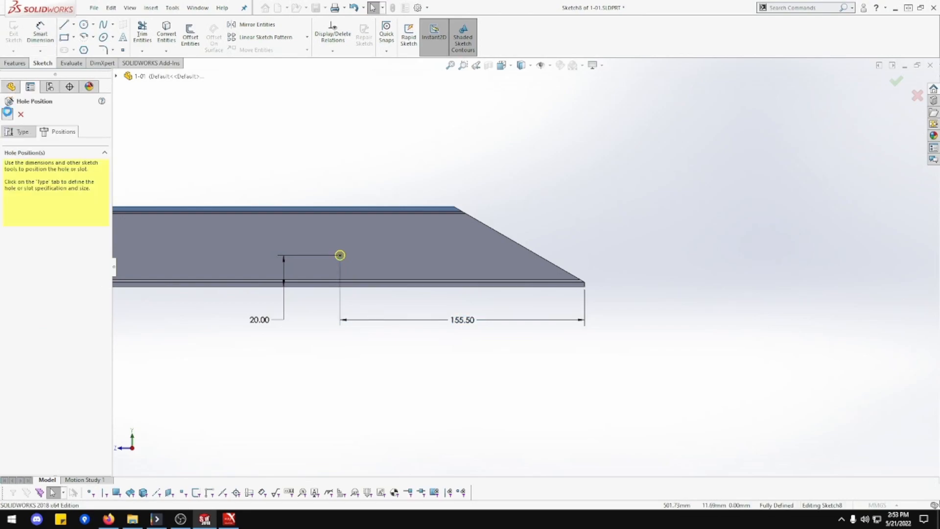
{"action": "left_click", "coordinate": [7, 114]}
Step: Start another Hole Wizard hole further along the channel and set its drill size to Ø5.0
{"action": "scroll", "coordinate": [303, 315], "scroll_direction": "up", "scroll_amount": 6}
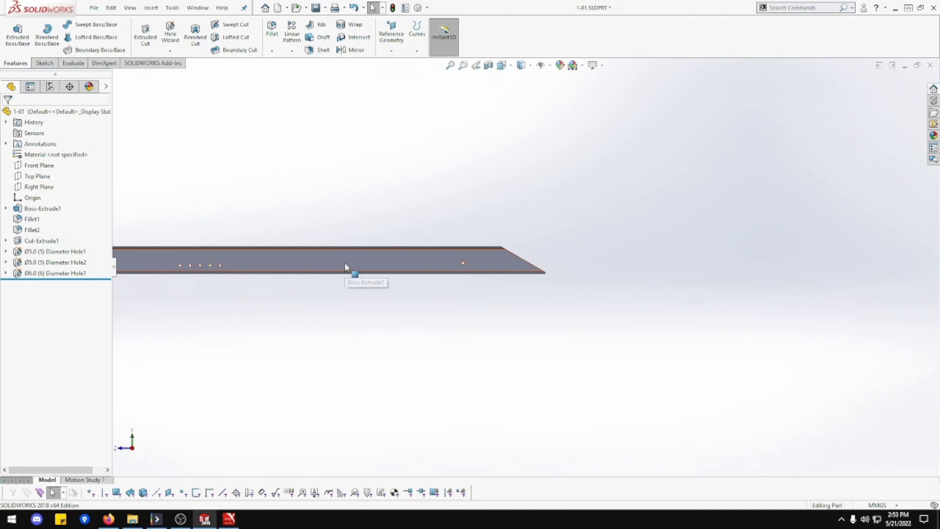
{"action": "scroll", "coordinate": [352, 268], "scroll_direction": "down", "scroll_amount": 5}
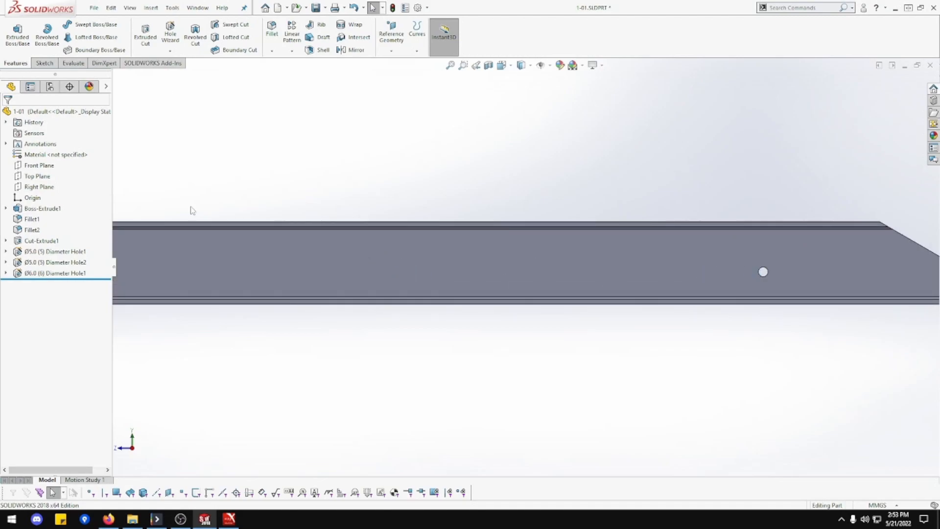
{"action": "left_click", "coordinate": [170, 33]}
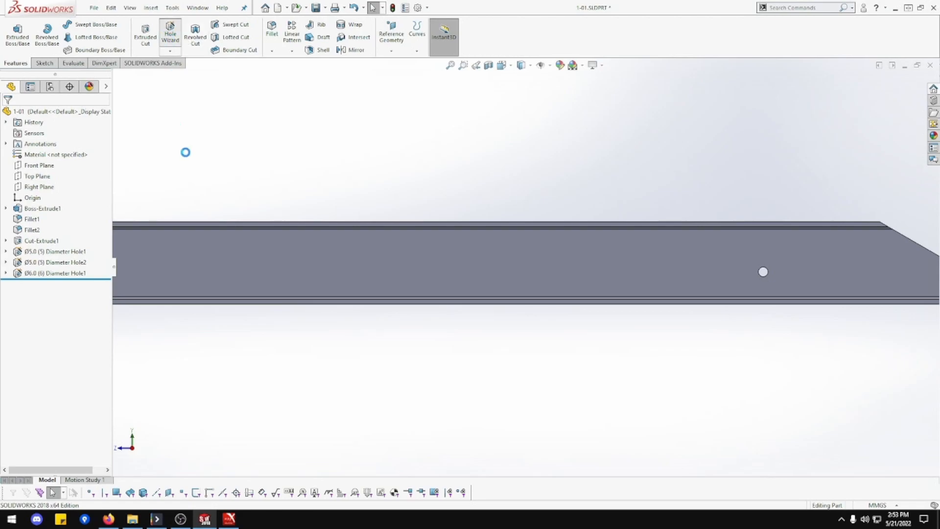
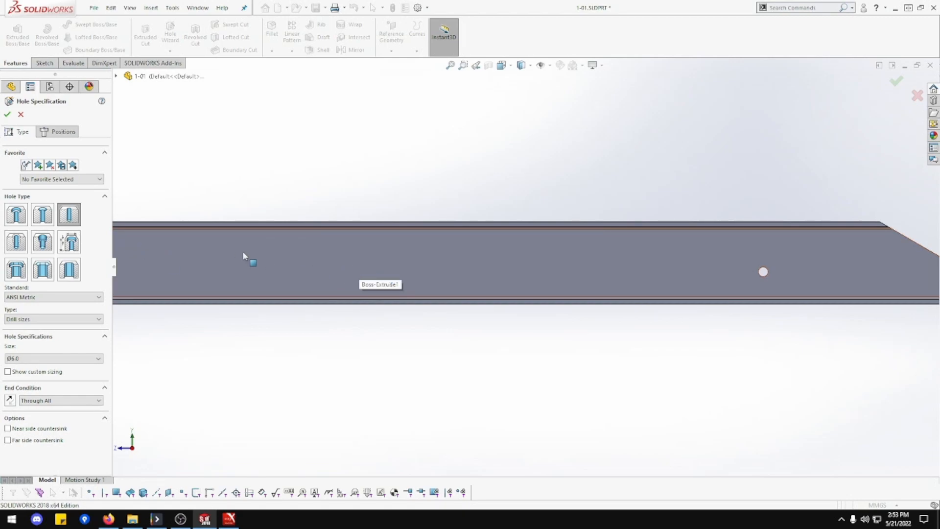
{"action": "left_click", "coordinate": [99, 358]}
{"action": "scroll", "coordinate": [78, 378], "scroll_direction": "up", "scroll_amount": 3}
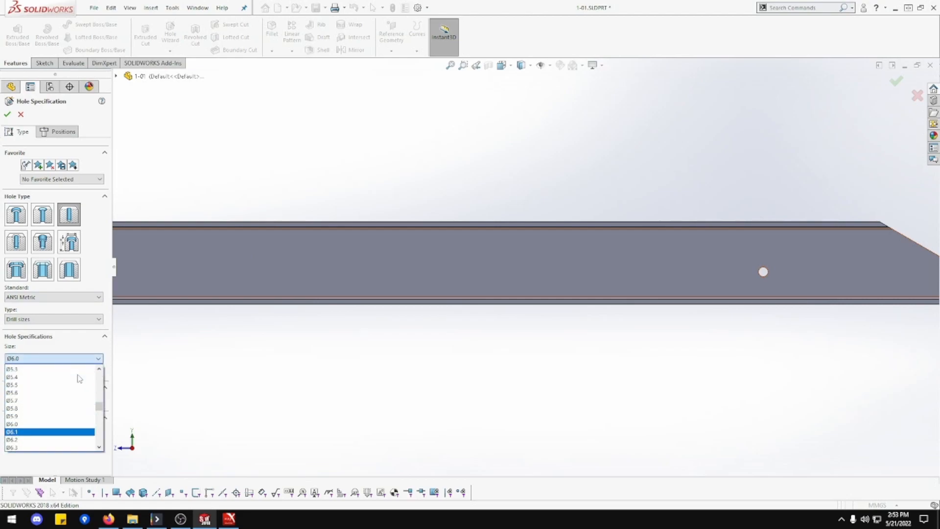
{"action": "left_click", "coordinate": [63, 386]}
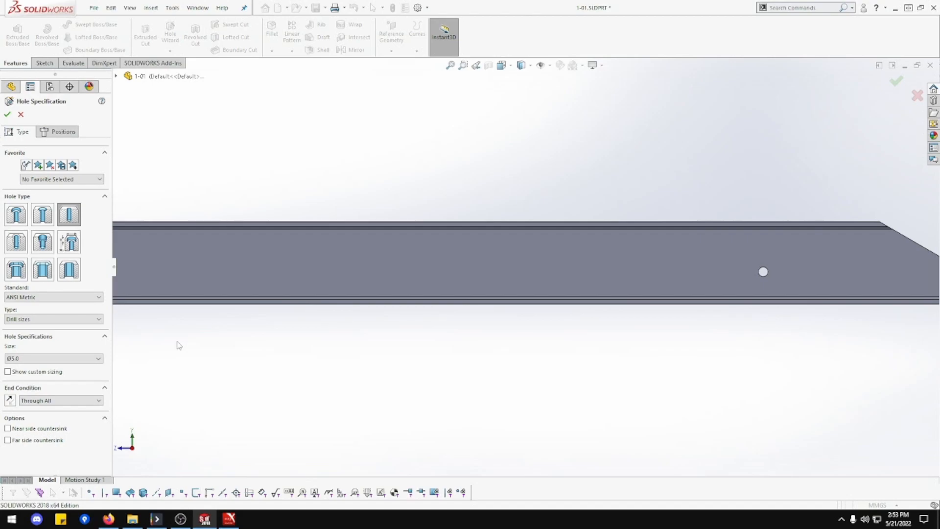
{"action": "left_click", "coordinate": [60, 131]}
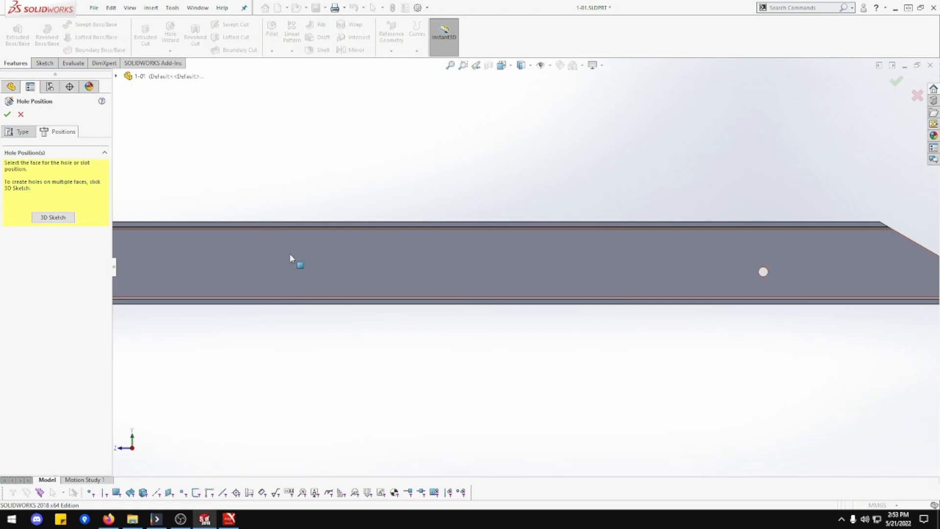
Step: Place eight hole points on the channel's web face: two outer columns of three and a staggered middle column of two
{"action": "left_click", "coordinate": [356, 254]}
{"action": "left_click", "coordinate": [354, 240]}
{"action": "left_click", "coordinate": [354, 256]}
{"action": "left_click", "coordinate": [354, 273]}
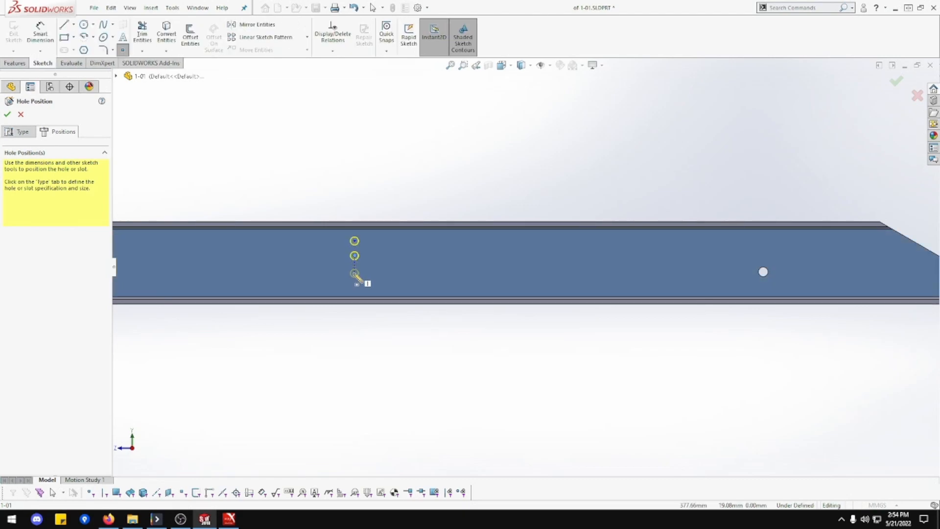
{"action": "left_click", "coordinate": [391, 274]}
{"action": "left_click", "coordinate": [391, 255]}
{"action": "left_click", "coordinate": [391, 241]}
{"action": "left_click", "coordinate": [373, 248]}
{"action": "left_click", "coordinate": [374, 264]}
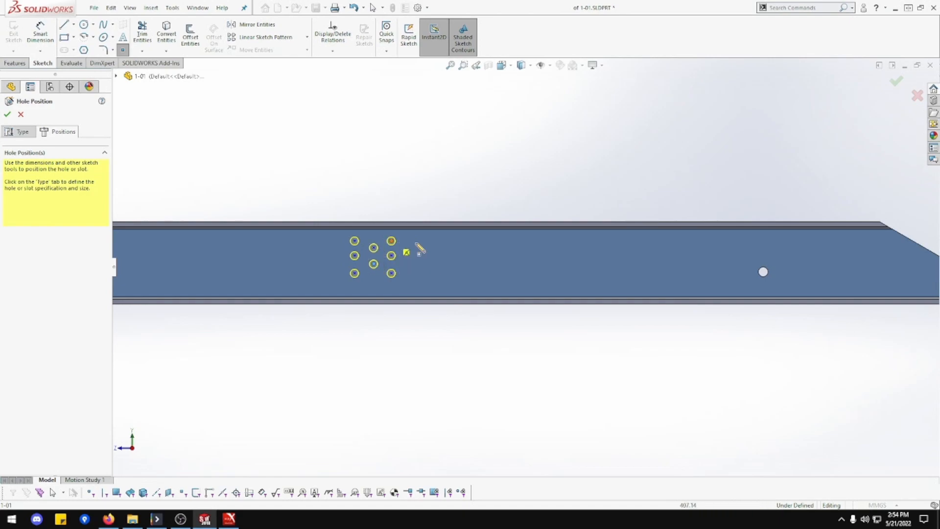
Step: Align the three hole points of the left outer column with a vertical relation
{"action": "scroll", "coordinate": [416, 253], "scroll_direction": "up", "scroll_amount": 1}
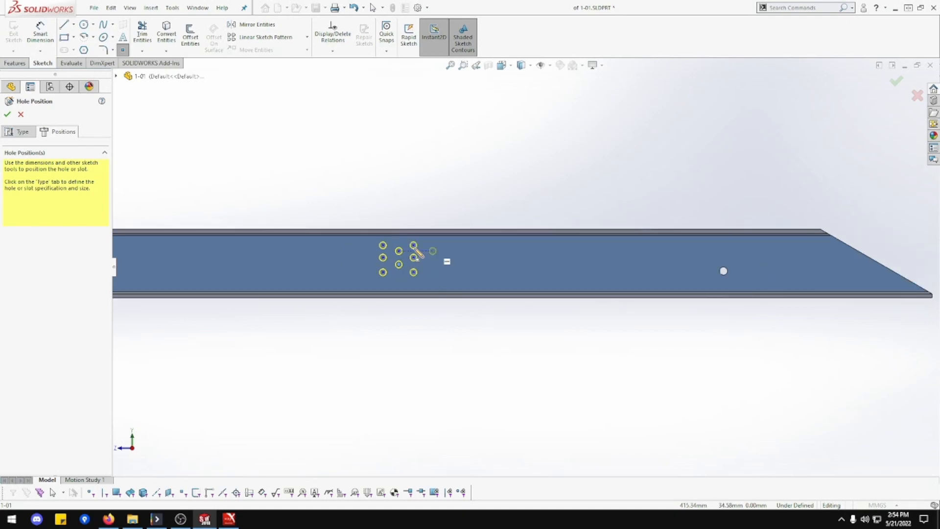
{"action": "scroll", "coordinate": [416, 253], "scroll_direction": "down", "scroll_amount": 2}
{"action": "scroll", "coordinate": [478, 274], "scroll_direction": "down", "scroll_amount": 2}
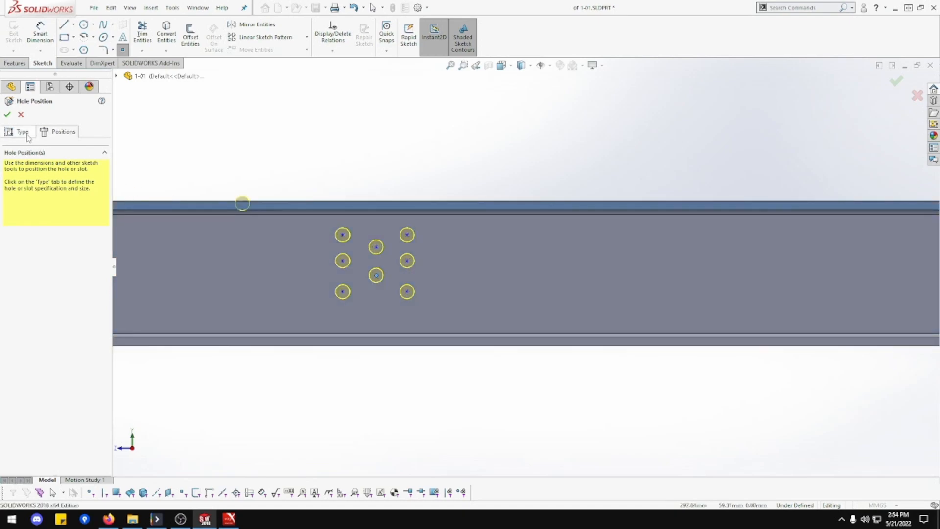
{"action": "left_click", "coordinate": [40, 34]}
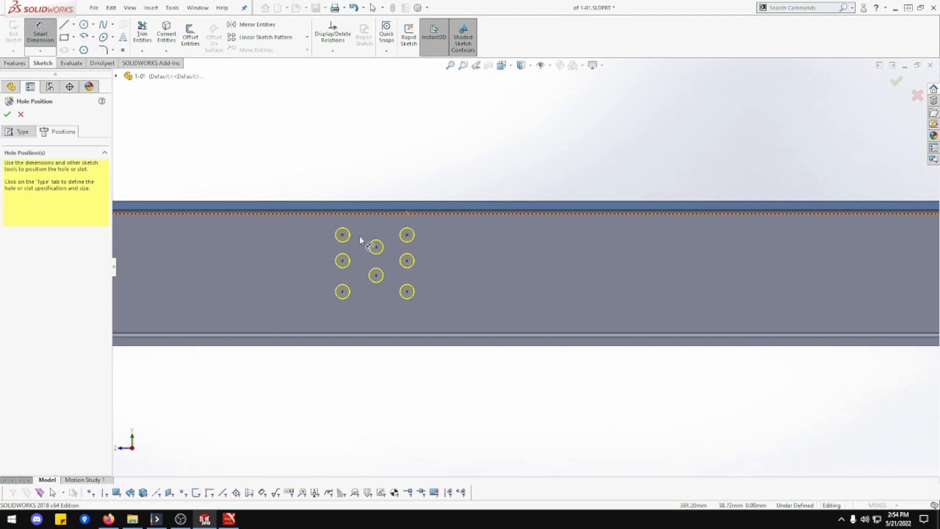
{"action": "key", "text": "Escape"}
{"action": "left_click", "coordinate": [342, 235]}
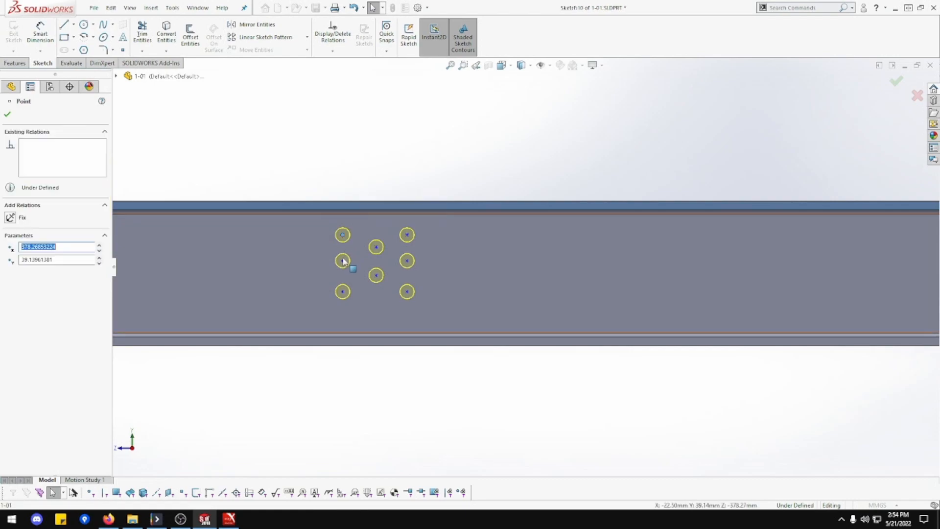
{"action": "left_click", "coordinate": [343, 261], "text": "ctrl"}
{"action": "left_click", "coordinate": [342, 291], "text": "ctrl"}
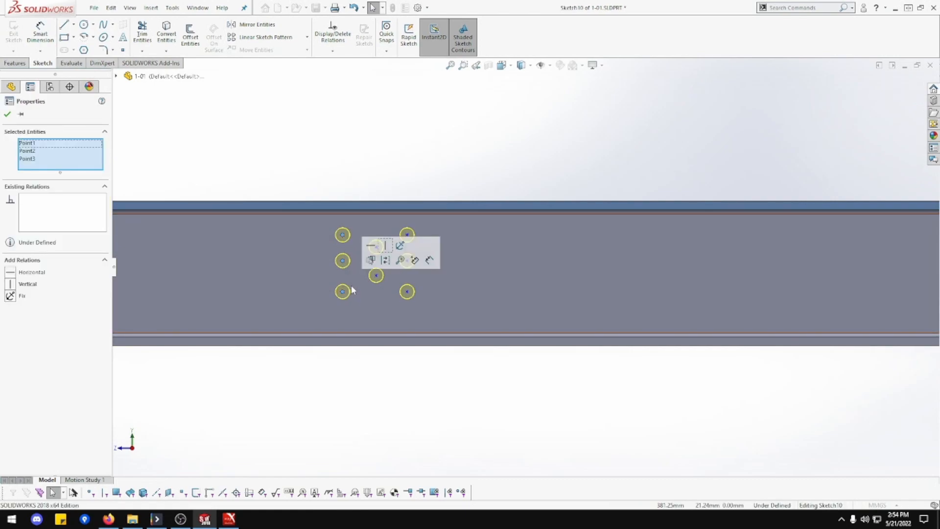
{"action": "left_click", "coordinate": [386, 246]}
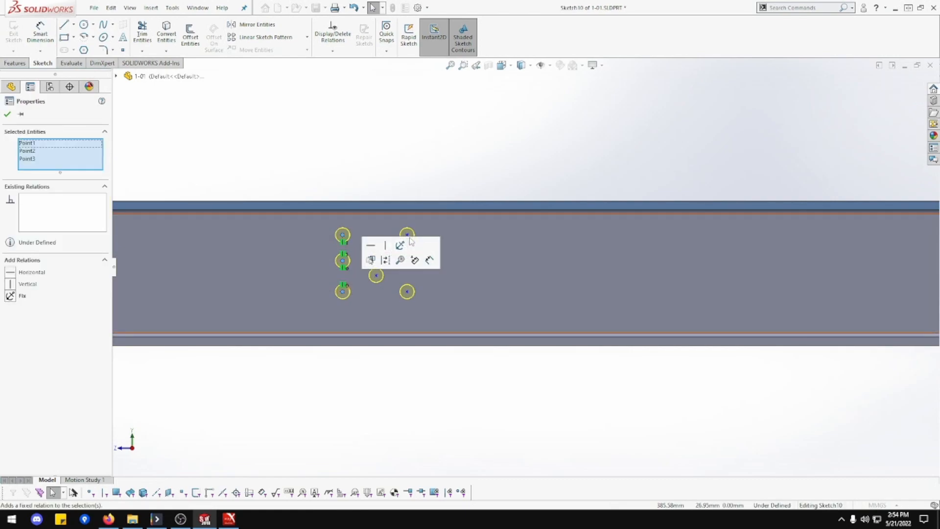
Step: Add vertical relations to the right column's three hole points and to the middle column's two points
{"action": "left_click", "coordinate": [407, 235]}
{"action": "left_click", "coordinate": [406, 260], "text": "ctrl"}
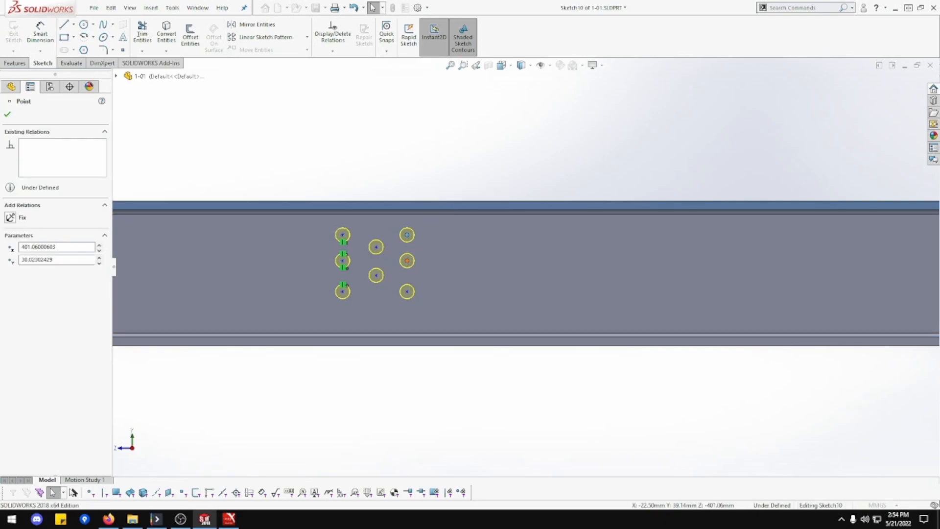
{"action": "left_click", "coordinate": [407, 291], "text": "ctrl"}
{"action": "left_click", "coordinate": [452, 250]}
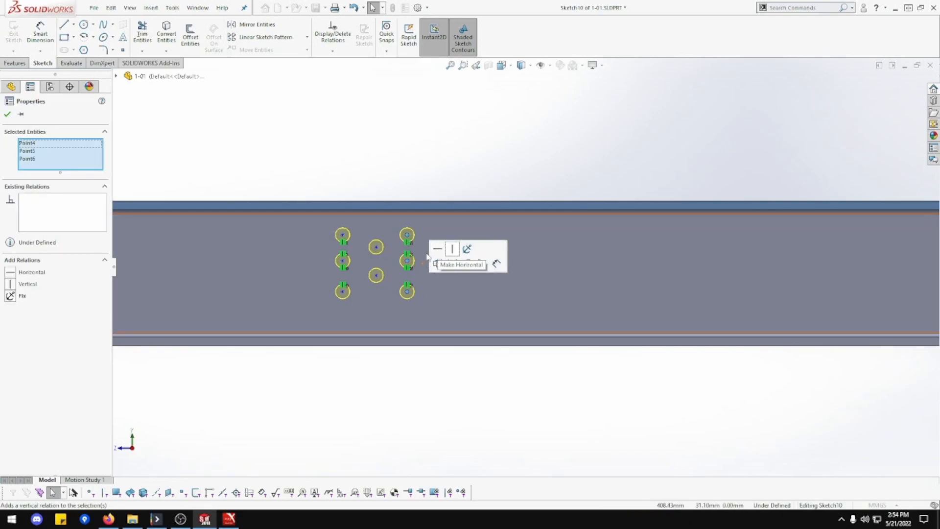
{"action": "left_click", "coordinate": [376, 246]}
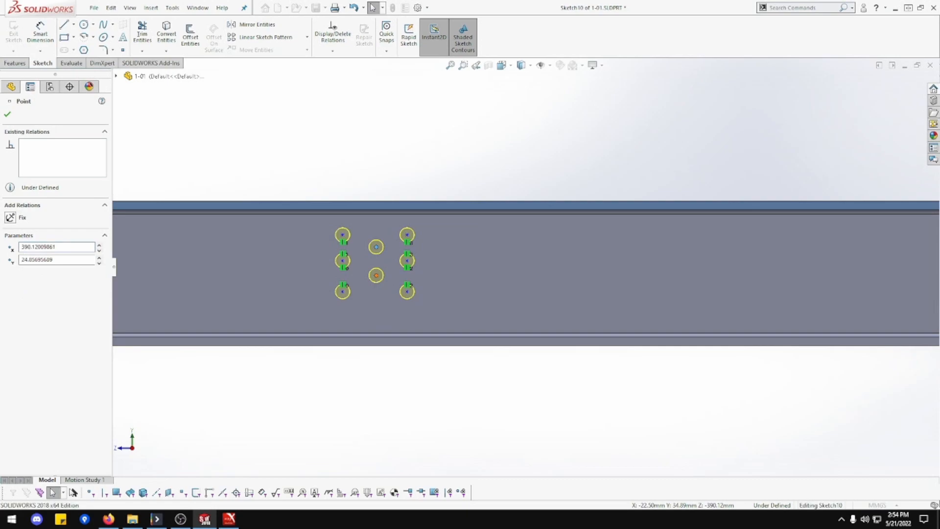
{"action": "left_click", "coordinate": [375, 275], "text": "ctrl"}
{"action": "left_click", "coordinate": [420, 231]}
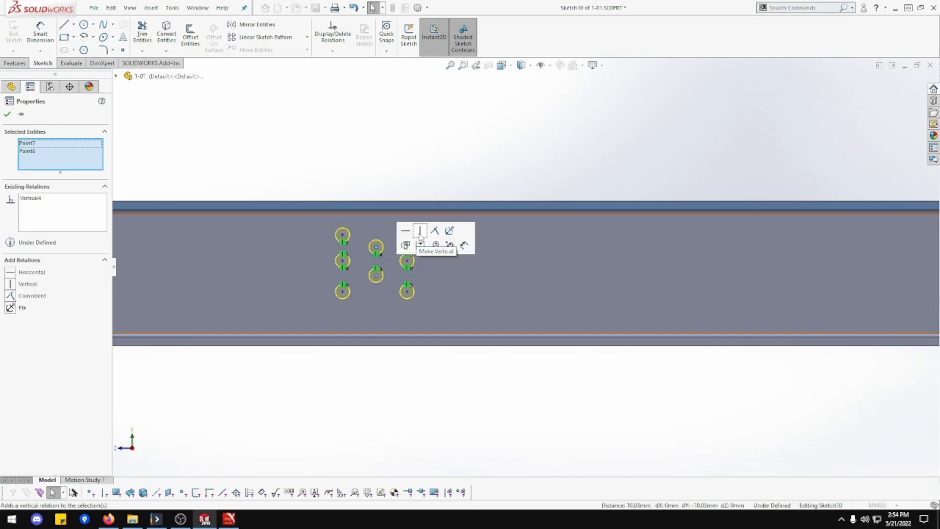
Step: Add horizontal relations between the outer columns' matching points in the upper, middle and lower rows
{"action": "left_click", "coordinate": [342, 235]}
{"action": "left_click", "coordinate": [407, 235], "text": "ctrl"}
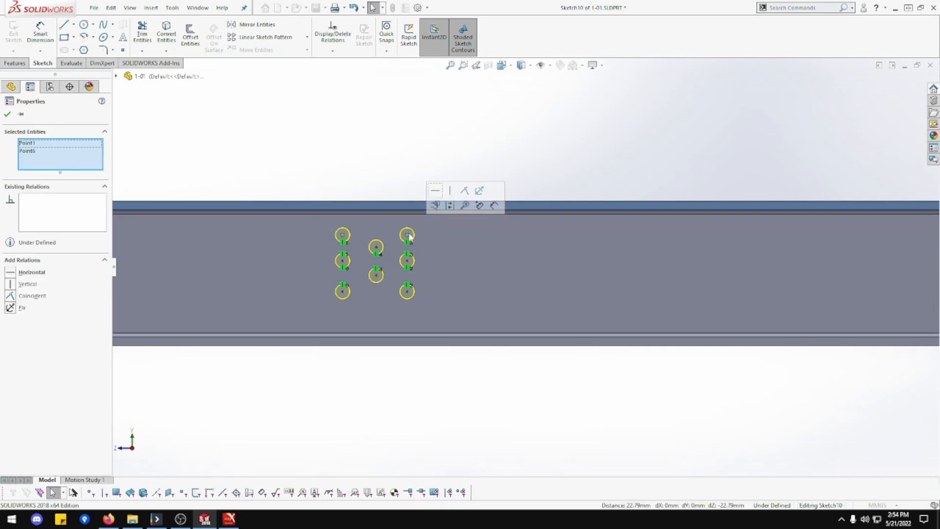
{"action": "left_click", "coordinate": [435, 192]}
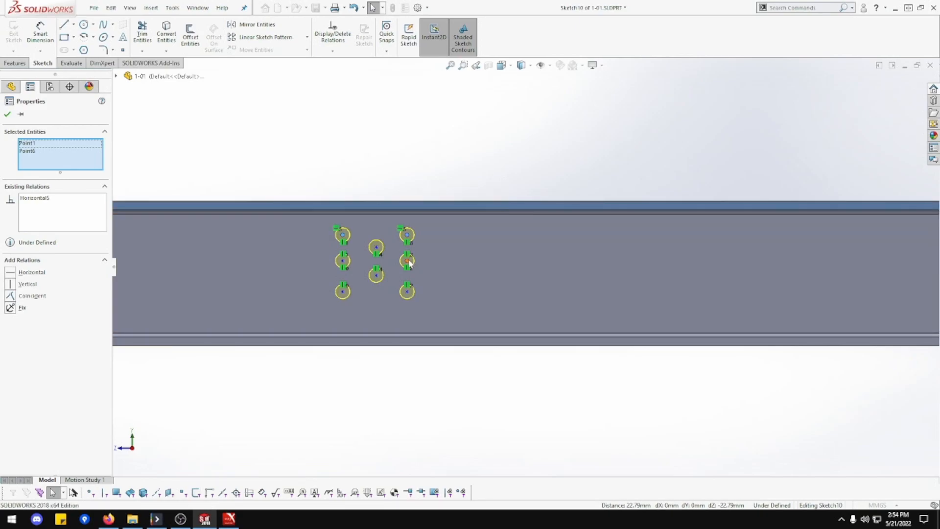
{"action": "left_click", "coordinate": [343, 260]}
{"action": "left_click", "coordinate": [407, 261], "text": "ctrl"}
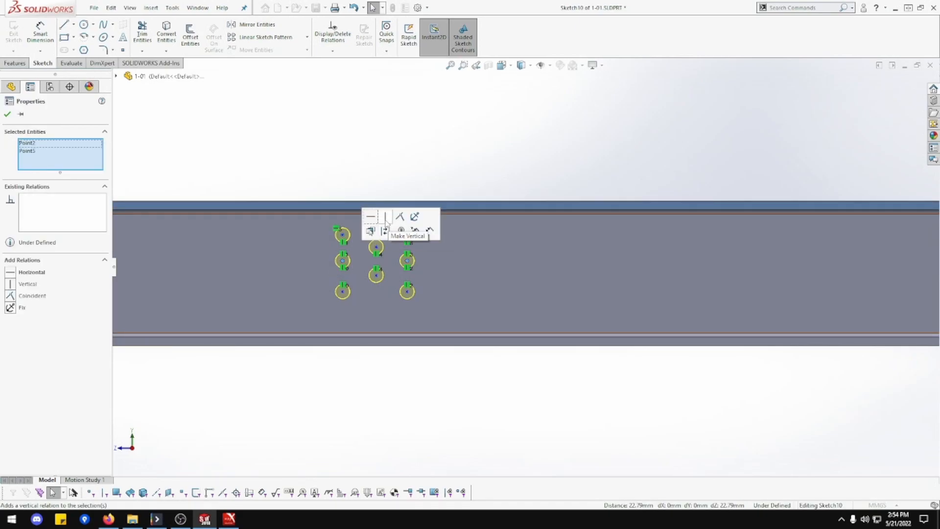
{"action": "left_click", "coordinate": [370, 217]}
{"action": "left_click", "coordinate": [343, 291]}
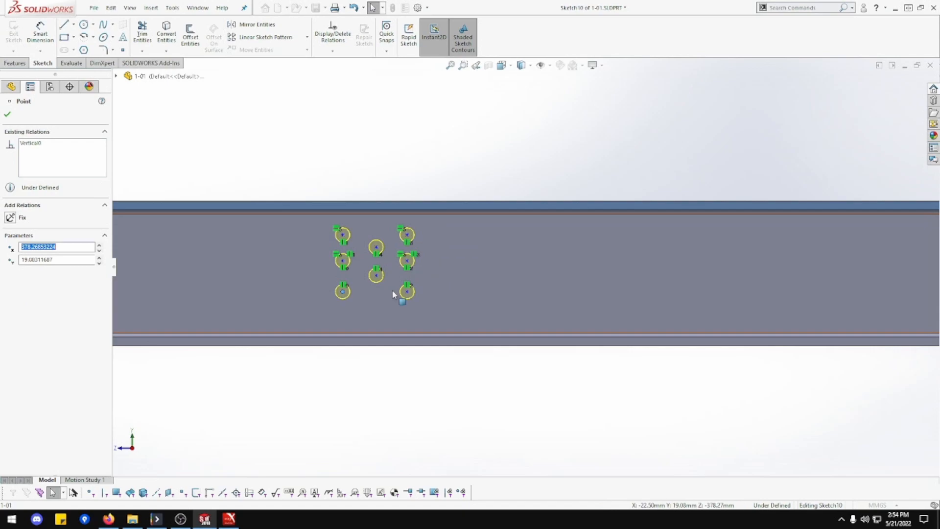
{"action": "left_click", "coordinate": [407, 291], "text": "ctrl"}
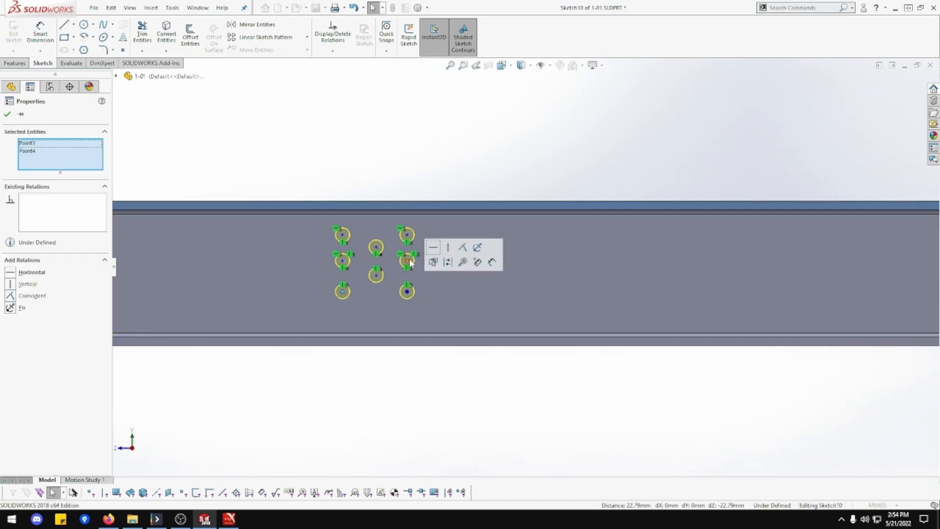
{"action": "left_click", "coordinate": [433, 248]}
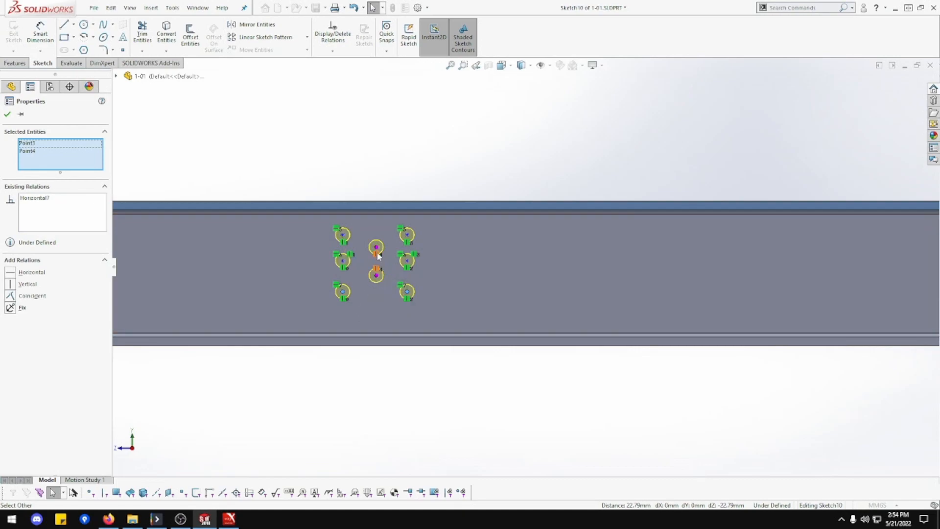
Step: Dimension the left column's upper and middle hole points 16 mm apart vertically
{"action": "left_click", "coordinate": [40, 33]}
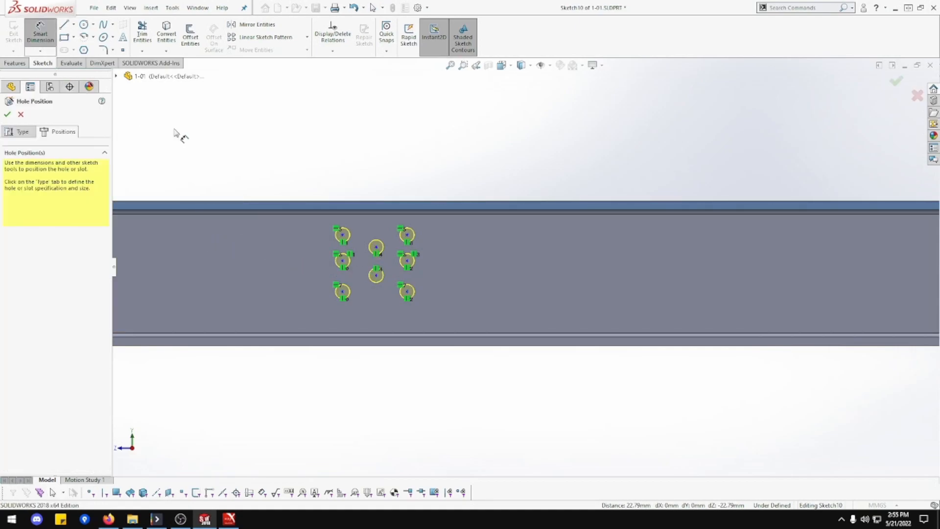
{"action": "scroll", "coordinate": [319, 235], "scroll_direction": "down", "scroll_amount": 2}
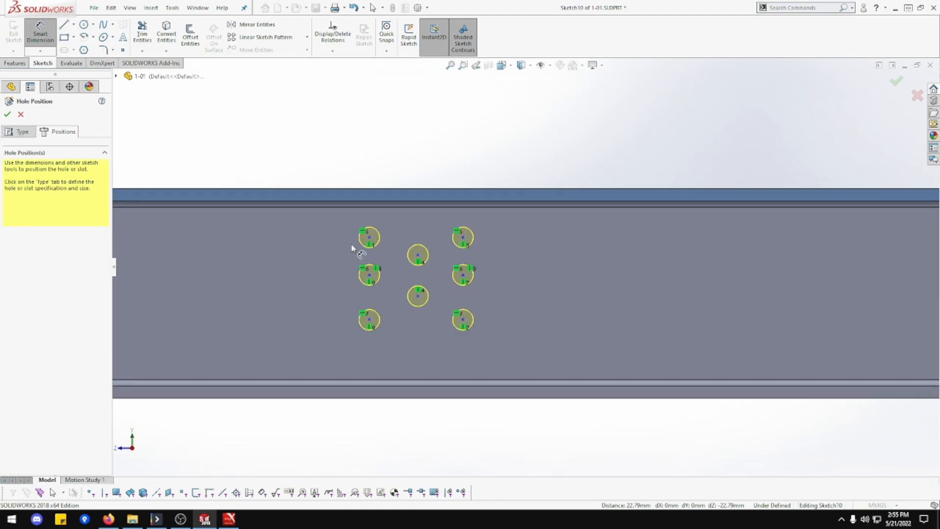
{"action": "left_click", "coordinate": [369, 237]}
{"action": "left_click", "coordinate": [369, 275]}
{"action": "left_click", "coordinate": [300, 256]}
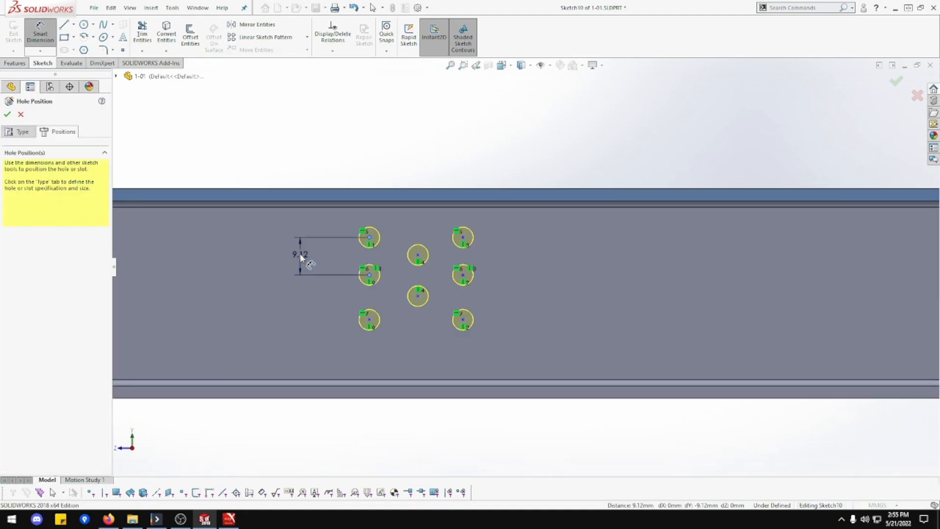
{"action": "type", "text": "16"}
{"action": "key", "text": "Return"}
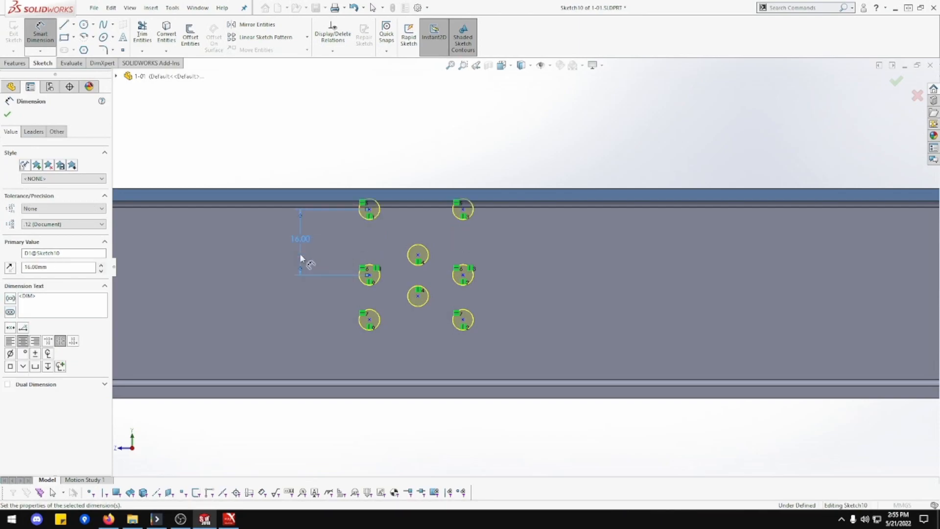
Step: Dimension the left column's middle and lower hole points 16 mm apart vertically
{"action": "left_click", "coordinate": [369, 275]}
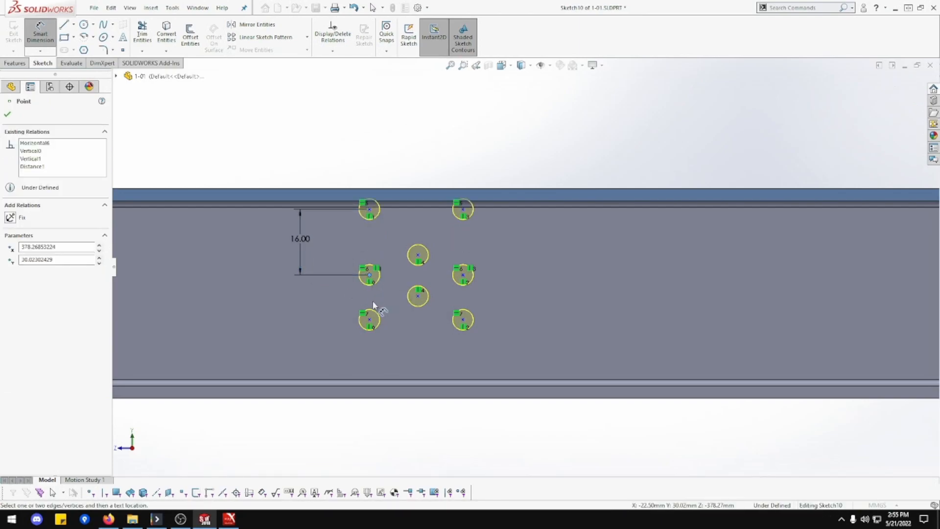
{"action": "left_click", "coordinate": [369, 320]}
{"action": "left_click", "coordinate": [301, 305]}
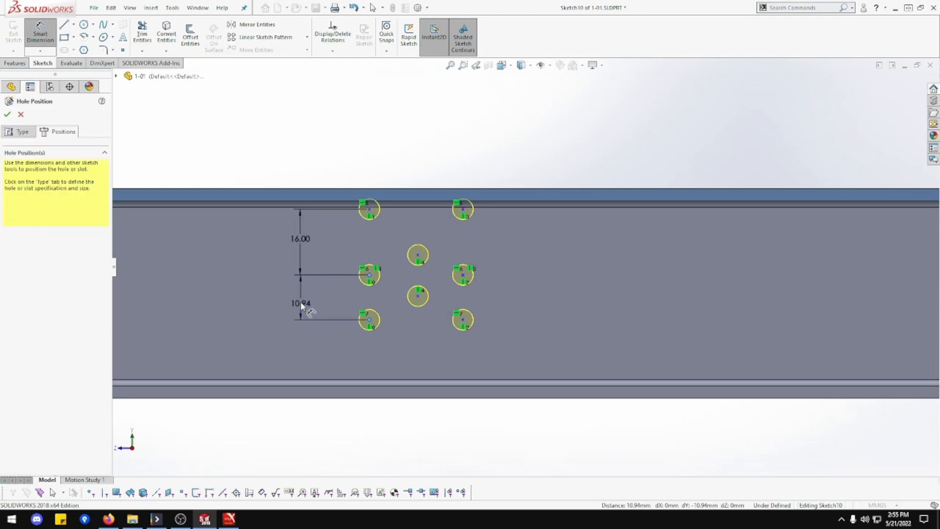
{"action": "type", "text": "16"}
{"action": "key", "text": "Return"}
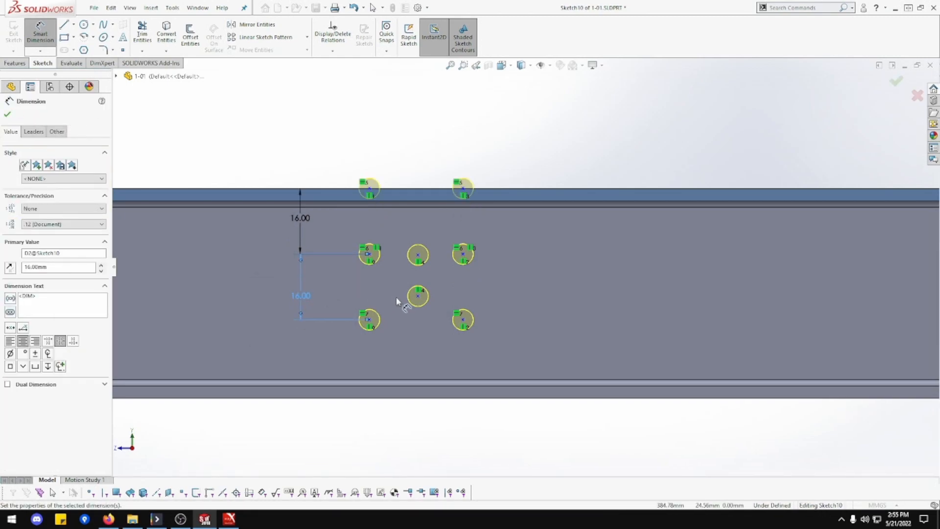
Step: Dimension the middle column's two hole points 16 mm apart vertically
{"action": "left_click", "coordinate": [417, 296]}
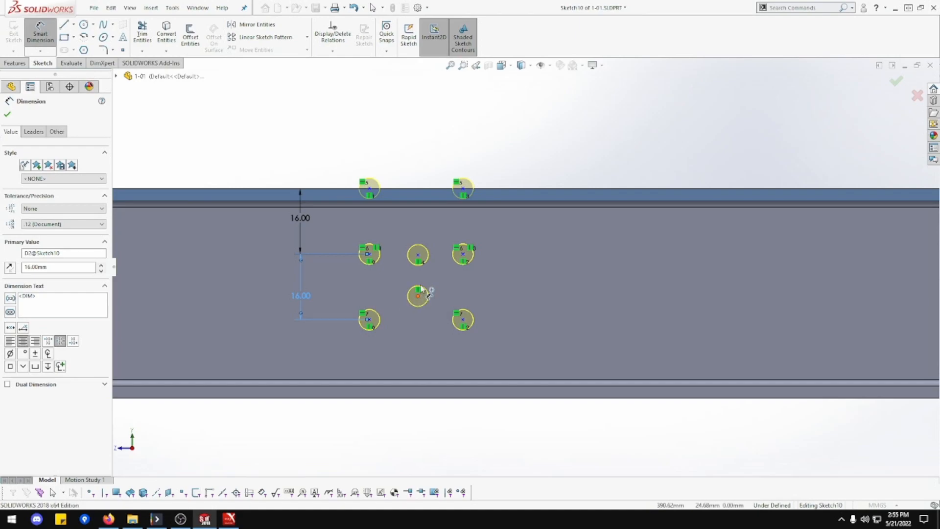
{"action": "left_click", "coordinate": [418, 255]}
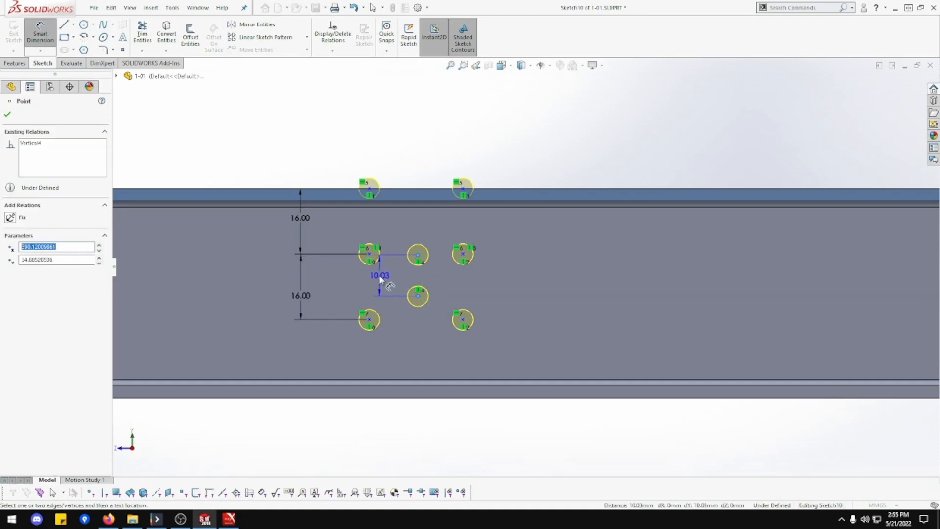
{"action": "left_click", "coordinate": [263, 265]}
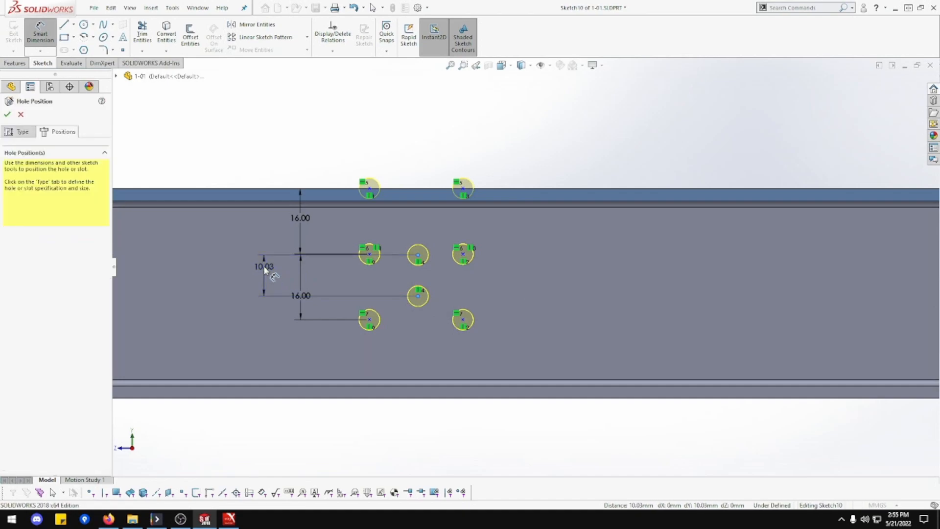
{"action": "type", "text": "16"}
{"action": "key", "text": "Return"}
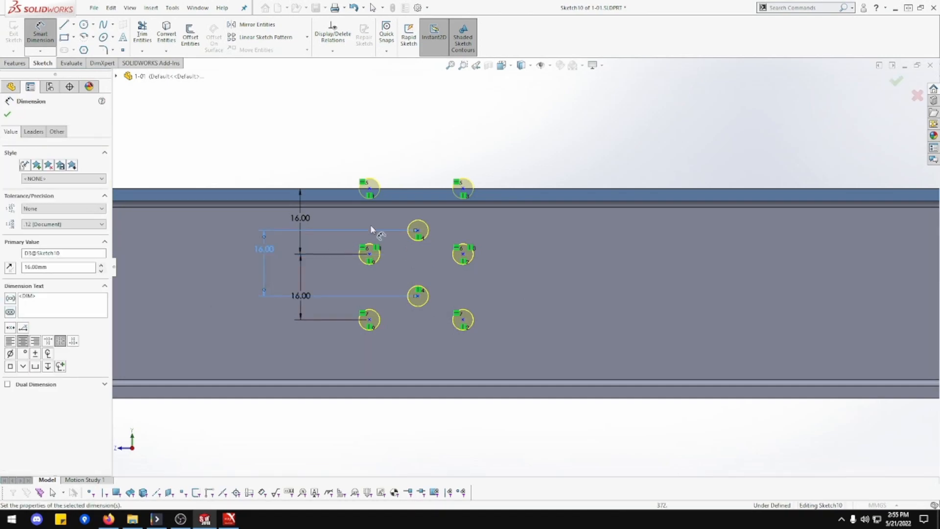
Step: Dimension the middle column's upper hole point 8 mm vertically from the left column's upper hole point
{"action": "left_click", "coordinate": [417, 230]}
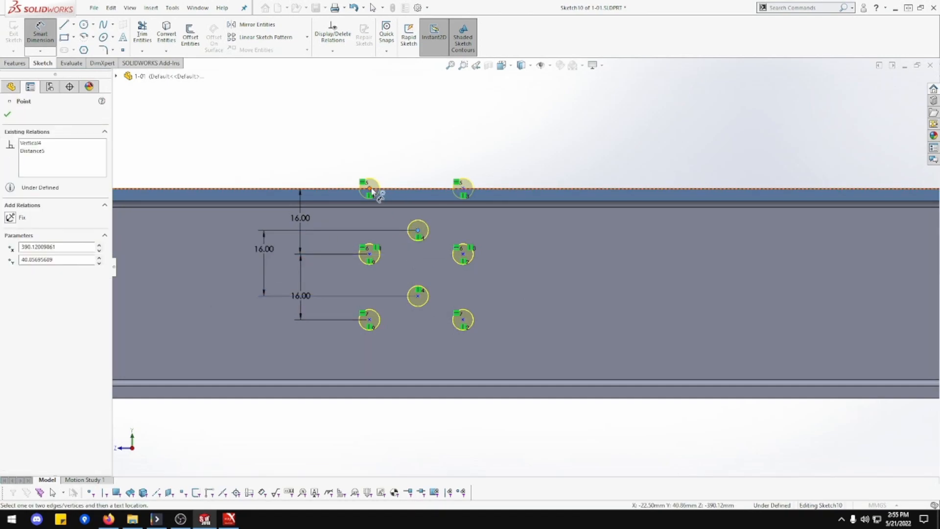
{"action": "left_click", "coordinate": [351, 209]}
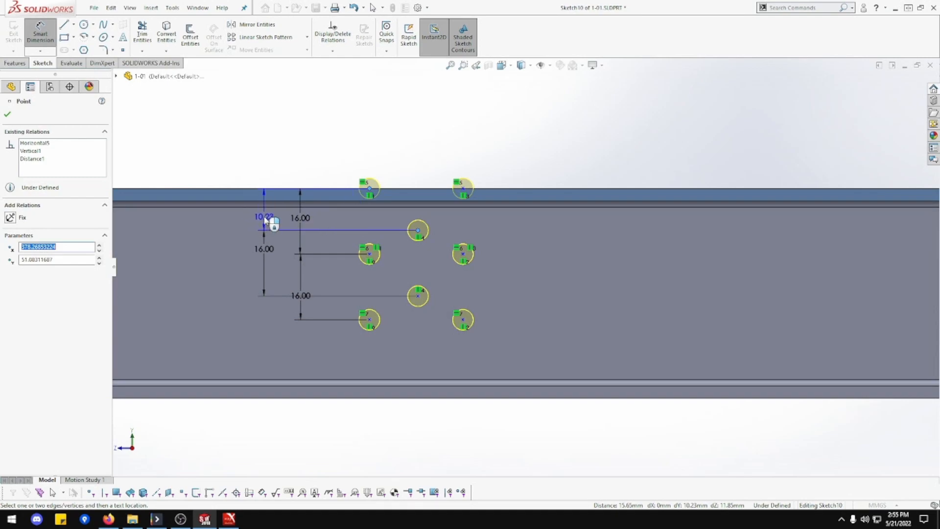
{"action": "left_click", "coordinate": [268, 218]}
{"action": "type", "text": "8"}
{"action": "key", "text": "Return"}
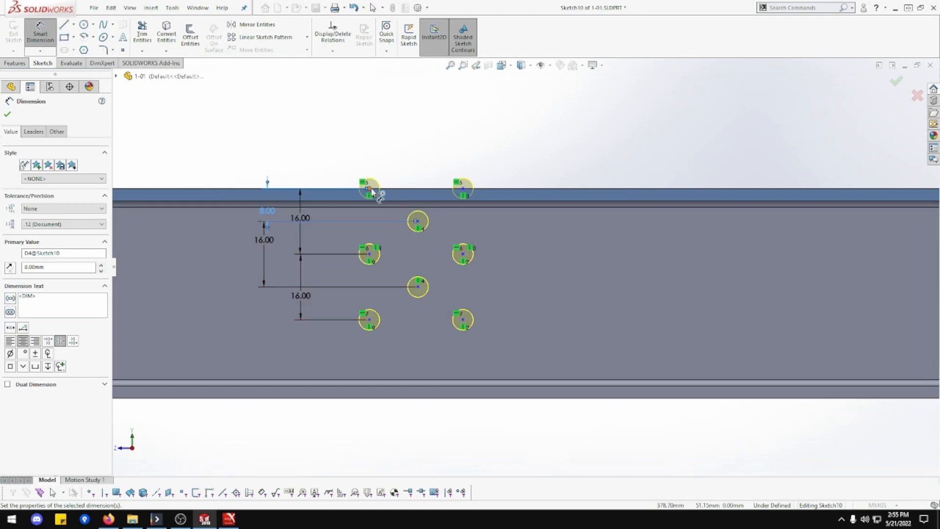
Step: Dimension the left column's upper hole point 16 mm horizontally from the middle column's upper point
{"action": "left_click", "coordinate": [417, 221]}
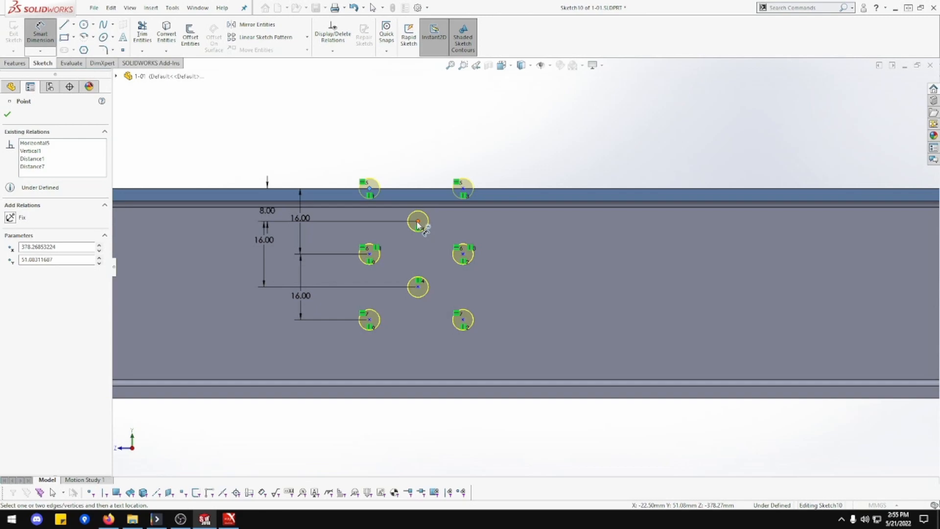
{"action": "left_click", "coordinate": [418, 221]}
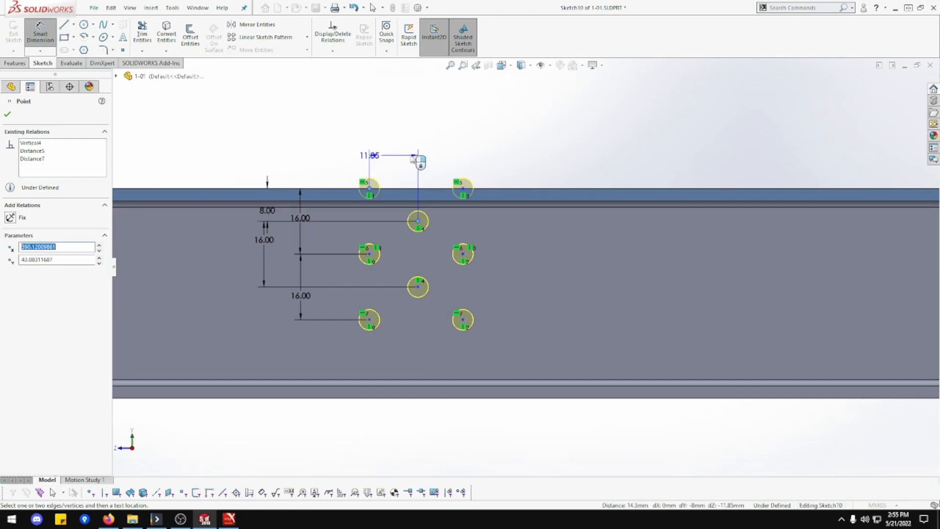
{"action": "left_click", "coordinate": [394, 156]}
{"action": "type", "text": "16"}
{"action": "key", "text": "Return"}
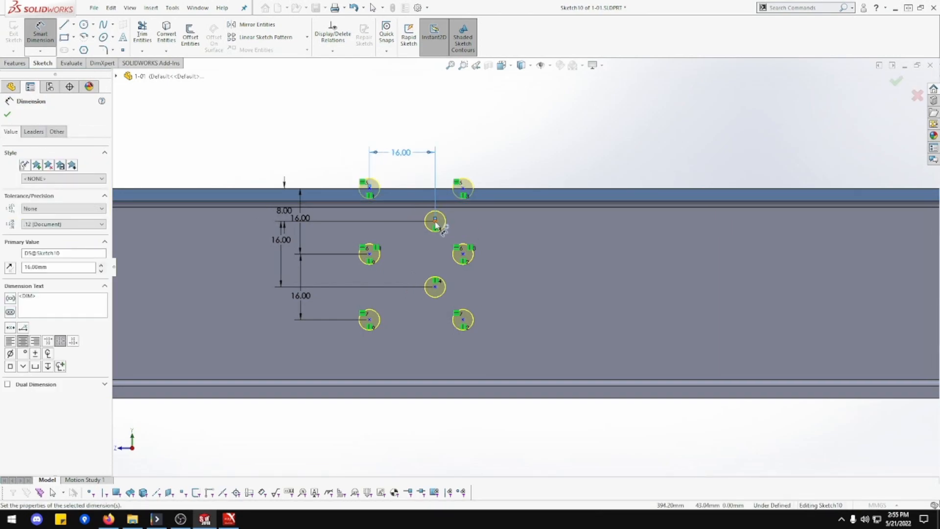
Step: Dimension the middle column's upper hole point 16 mm horizontally from the right column's upper point
{"action": "left_click", "coordinate": [435, 221]}
{"action": "left_click", "coordinate": [462, 188]}
{"action": "left_click", "coordinate": [451, 156]}
{"action": "type", "text": "16"}
{"action": "key", "text": "Return"}
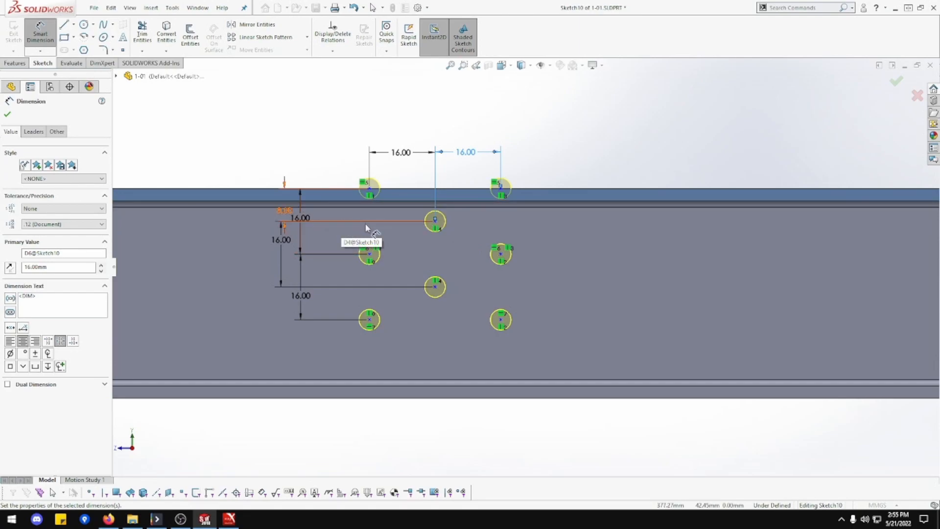
{"action": "key", "text": "Escape"}
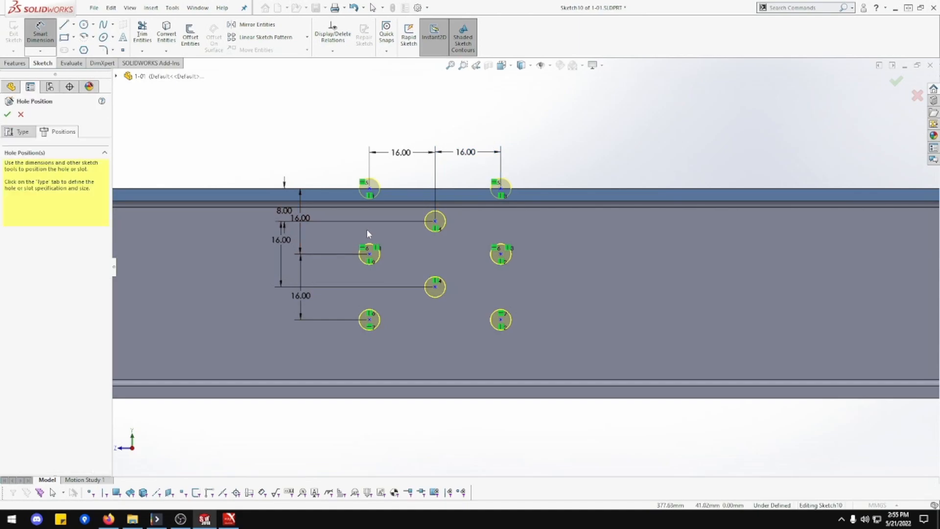
Step: Move the hole pattern down onto the web and dimension its upper-left hole point 9.5 mm from the channel's upper edge
{"action": "left_click_drag", "start_coordinate": [435, 289], "coordinate": [438, 324]}
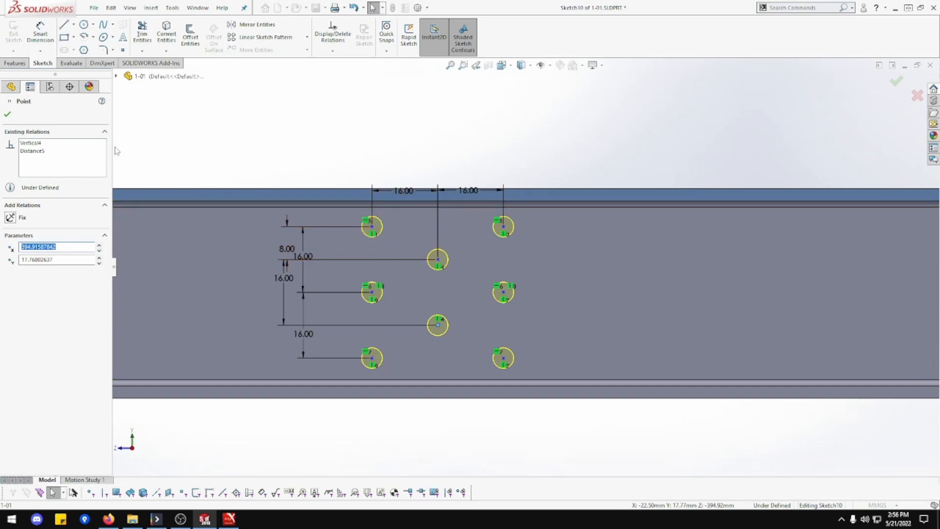
{"action": "left_click", "coordinate": [54, 43]}
{"action": "left_click", "coordinate": [336, 189]}
{"action": "left_click", "coordinate": [372, 226]}
{"action": "left_click", "coordinate": [321, 154]}
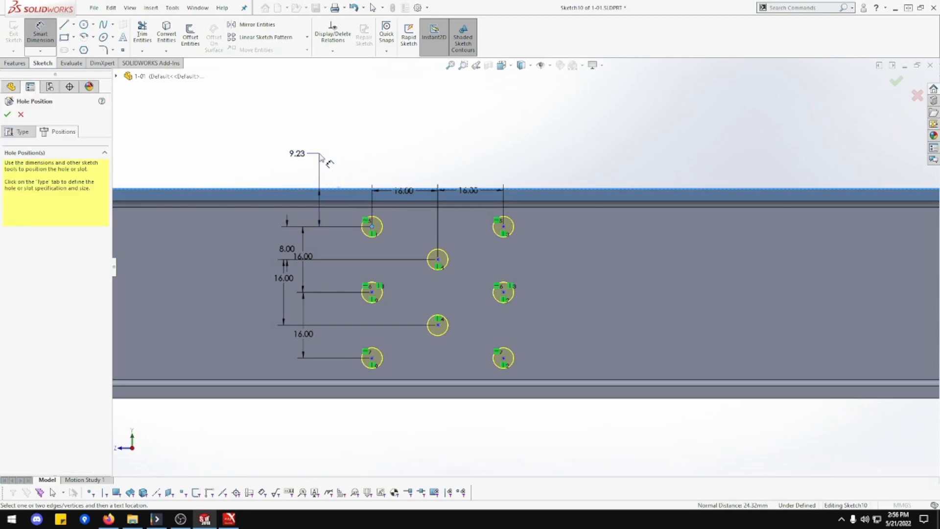
{"action": "type", "text": "9.5"}
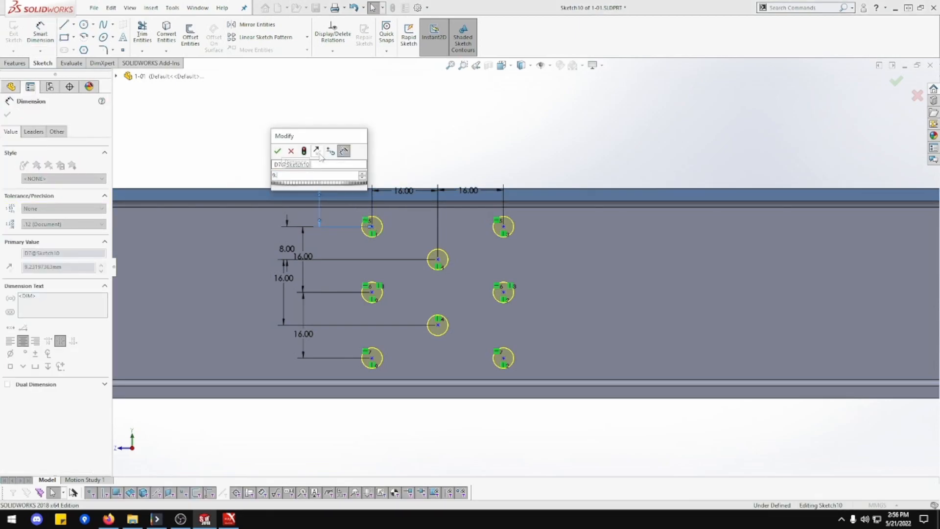
{"action": "key", "text": "Return"}
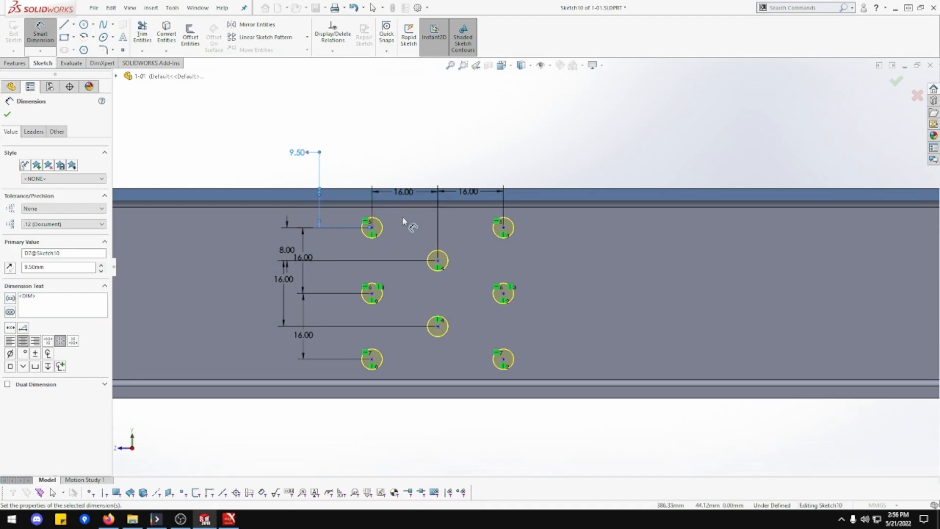
Step: Spread the pattern's horizontal and vertical dimensions apart so they do not overlap, and finish the eight 5 mm holes
{"action": "left_click_drag", "start_coordinate": [420, 178], "coordinate": [421, 139]}
{"action": "left_click_drag", "start_coordinate": [468, 191], "coordinate": [465, 157]}
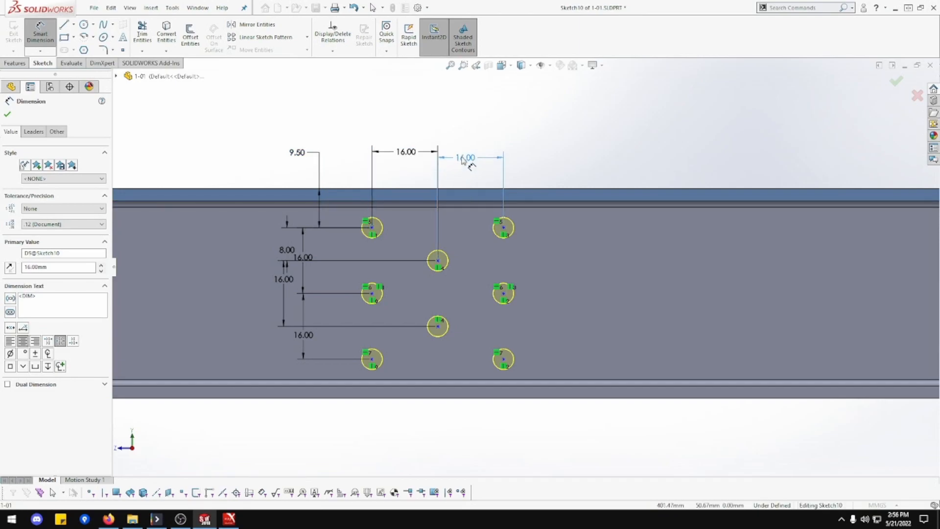
{"action": "left_click_drag", "start_coordinate": [295, 255], "coordinate": [263, 246]}
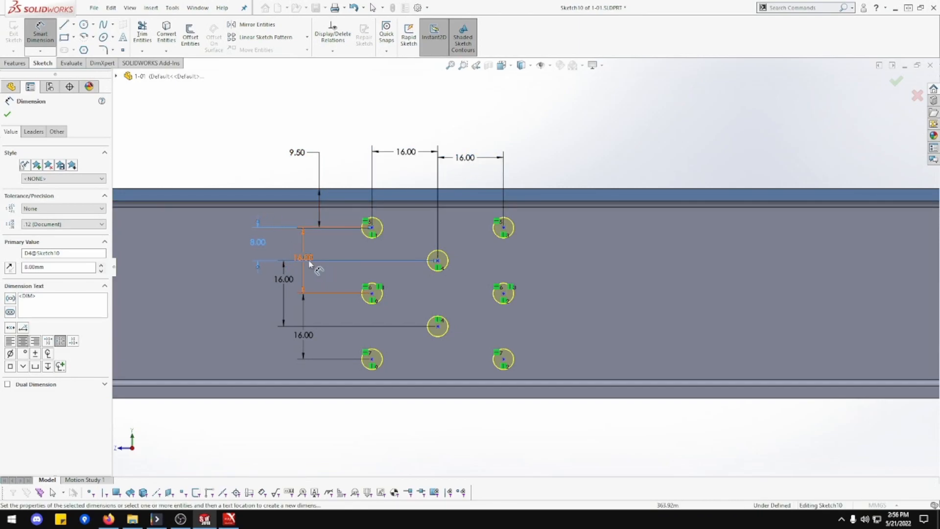
{"action": "left_click_drag", "start_coordinate": [503, 255], "coordinate": [568, 254]}
{"action": "left_click_drag", "start_coordinate": [310, 338], "coordinate": [578, 323]}
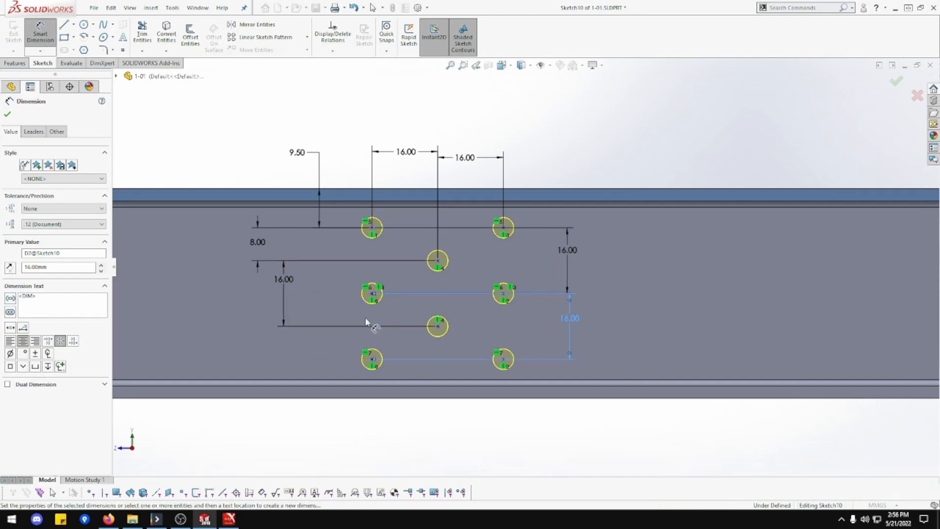
{"action": "left_click", "coordinate": [290, 283]}
{"action": "left_click_drag", "start_coordinate": [290, 282], "coordinate": [284, 283]}
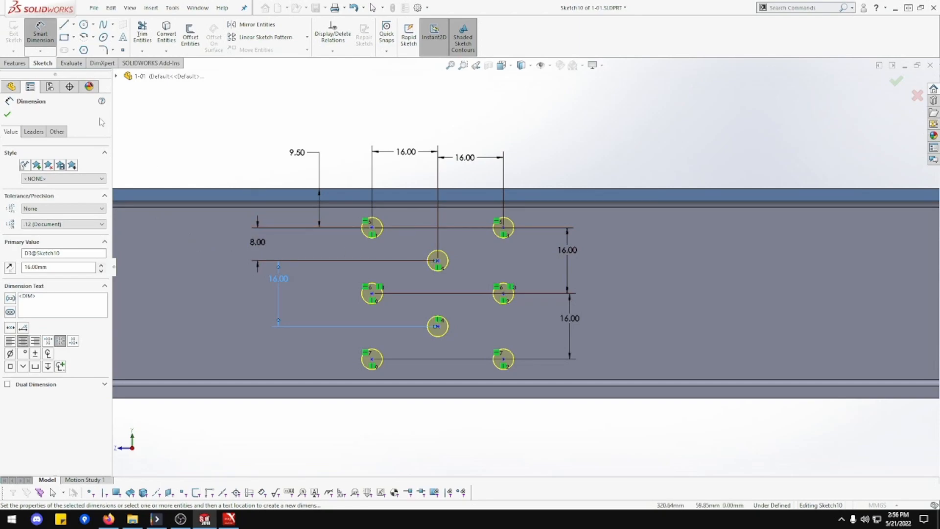
{"action": "left_click", "coordinate": [7, 115]}
{"action": "left_click", "coordinate": [7, 116]}
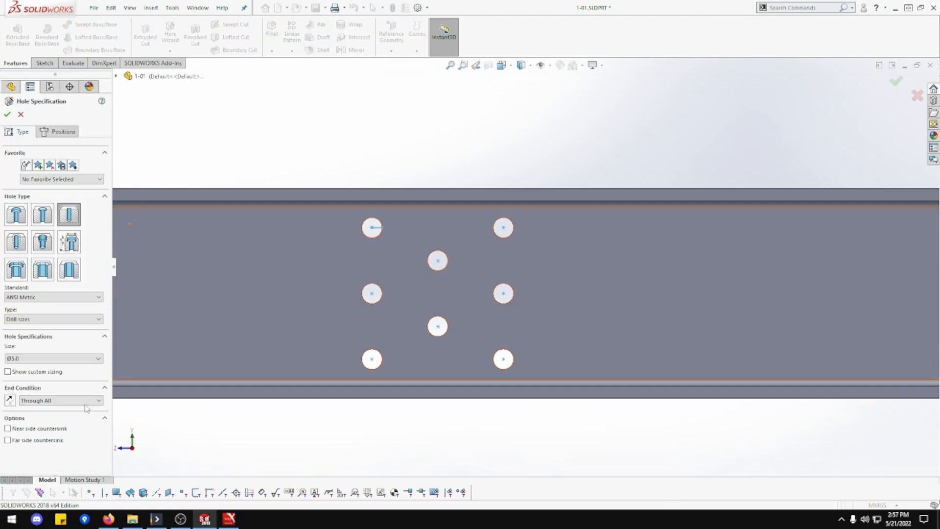
Step: Set the new through-all drill hole's size to Ø6.0 and place one hole point on the web to the right of the eight-hole group
{"action": "left_click", "coordinate": [97, 358]}
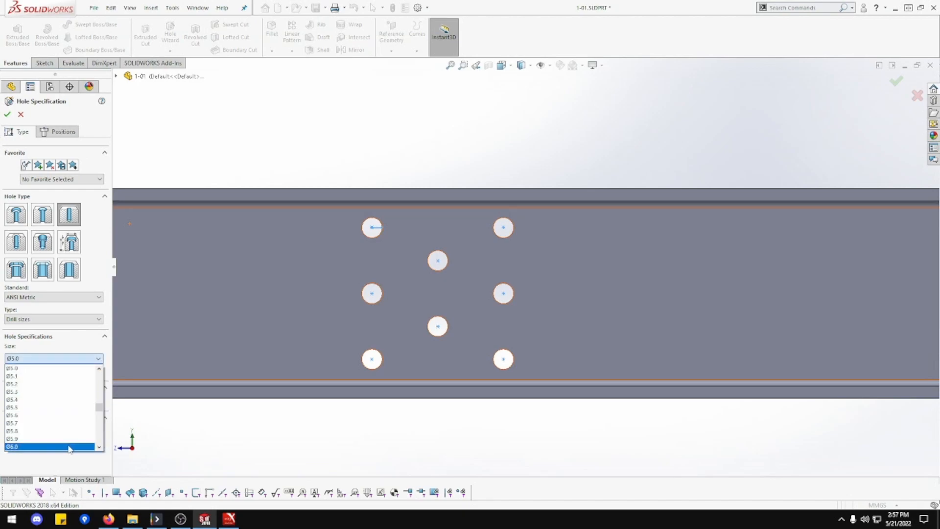
{"action": "left_click", "coordinate": [70, 446]}
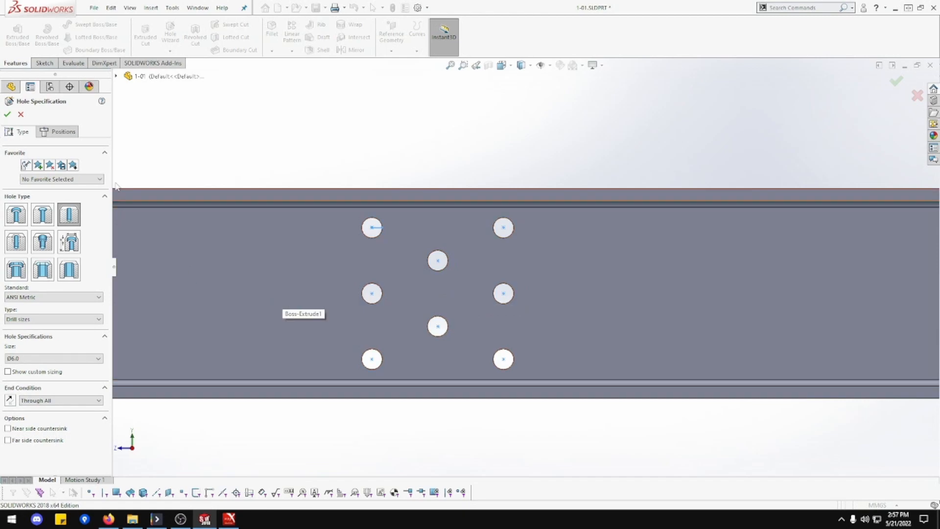
{"action": "left_click", "coordinate": [58, 131]}
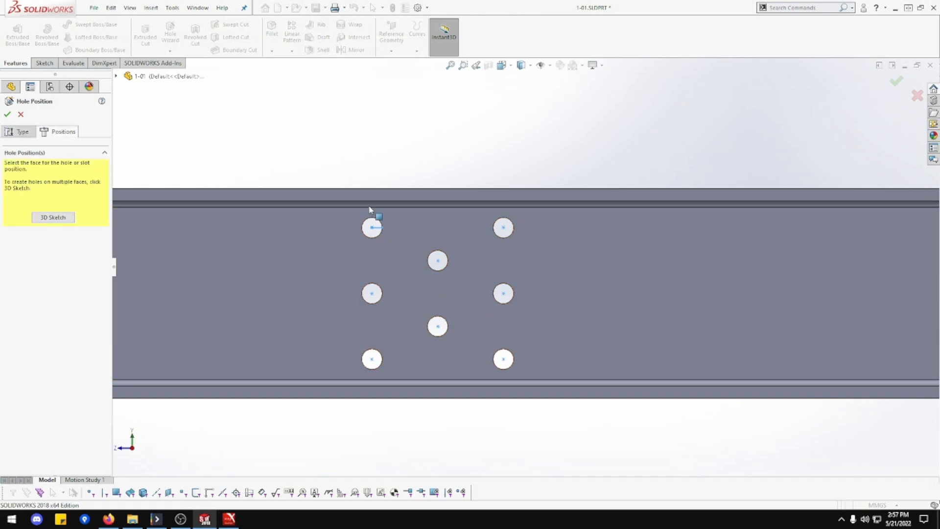
{"action": "left_click", "coordinate": [578, 234]}
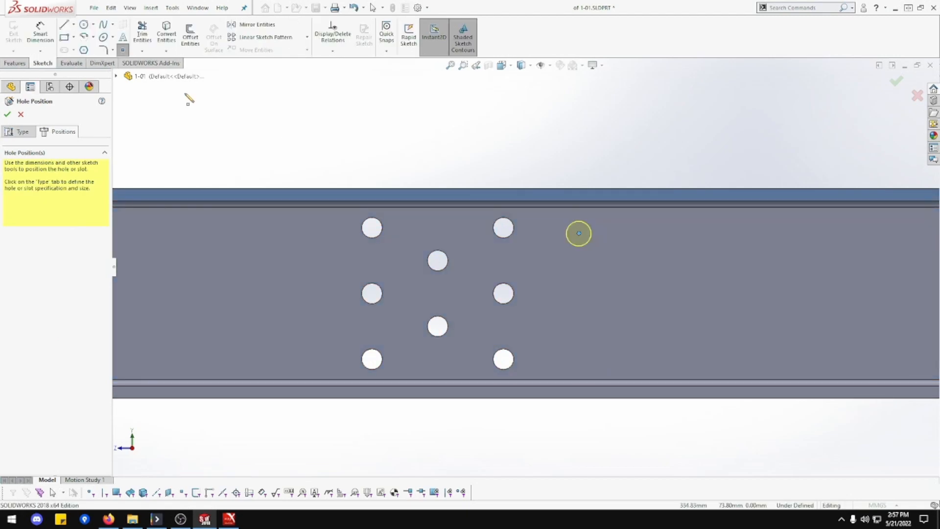
Step: Dimension the 6 mm hole point 20 mm horizontally from the group's upper-right 5 mm hole
{"action": "left_click", "coordinate": [41, 33]}
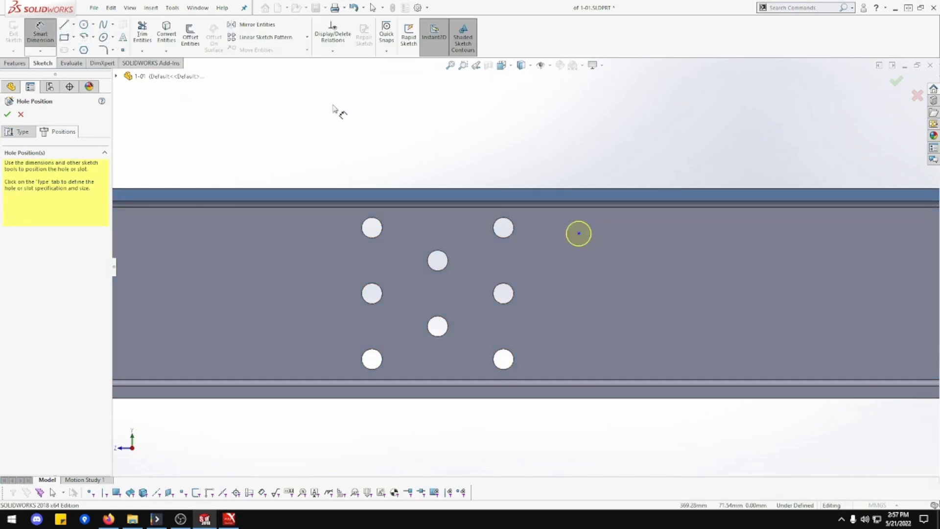
{"action": "left_click", "coordinate": [569, 235]}
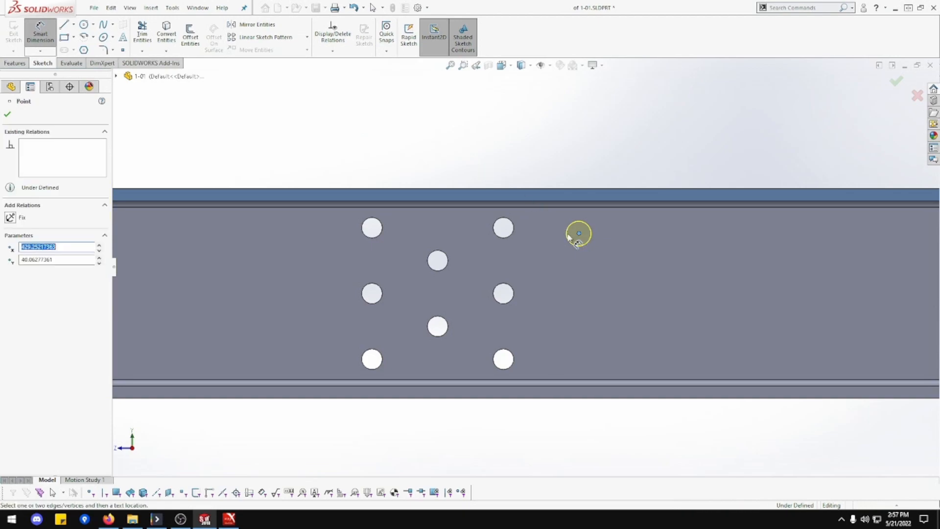
{"action": "left_click", "coordinate": [514, 227]}
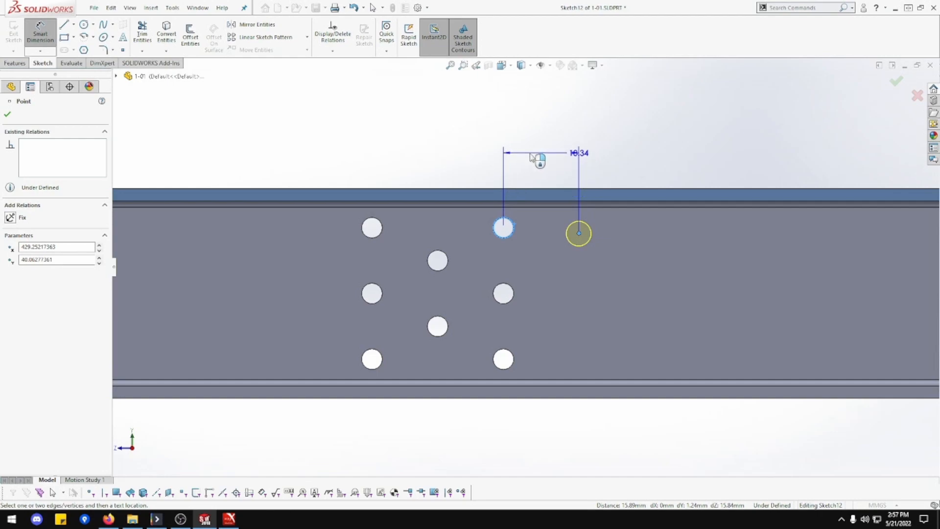
{"action": "left_click", "coordinate": [536, 157]}
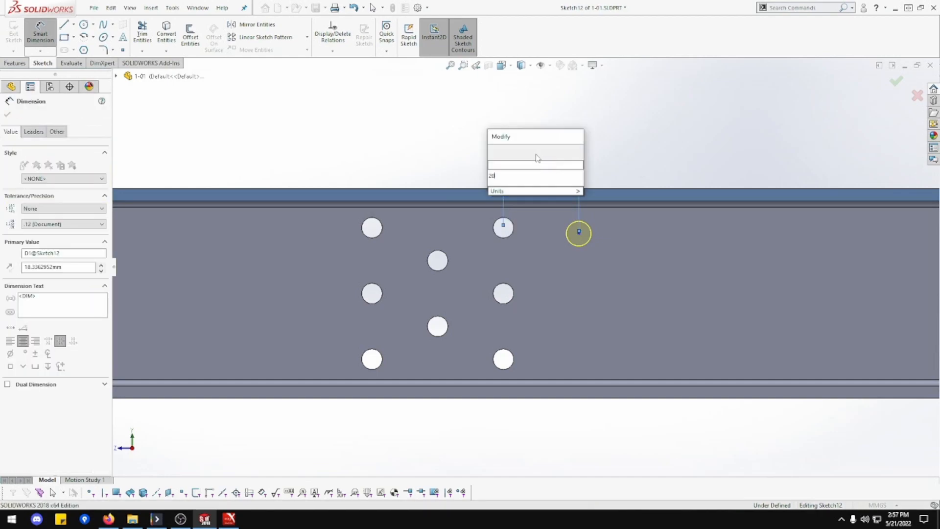
{"action": "type", "text": "20"}
{"action": "key", "text": "Return"}
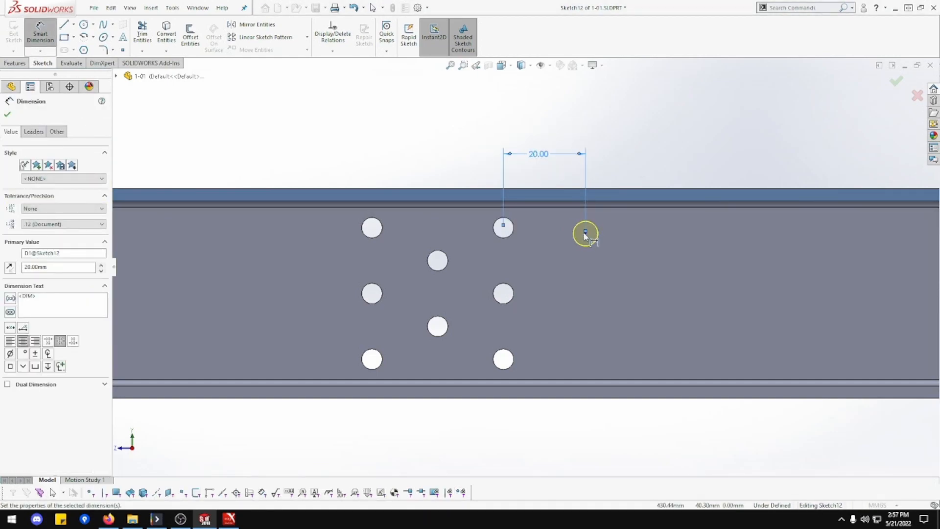
Step: Dimension the 6 mm hole point 11 mm from the channel's upper edge and finish the hole
{"action": "left_click", "coordinate": [585, 233]}
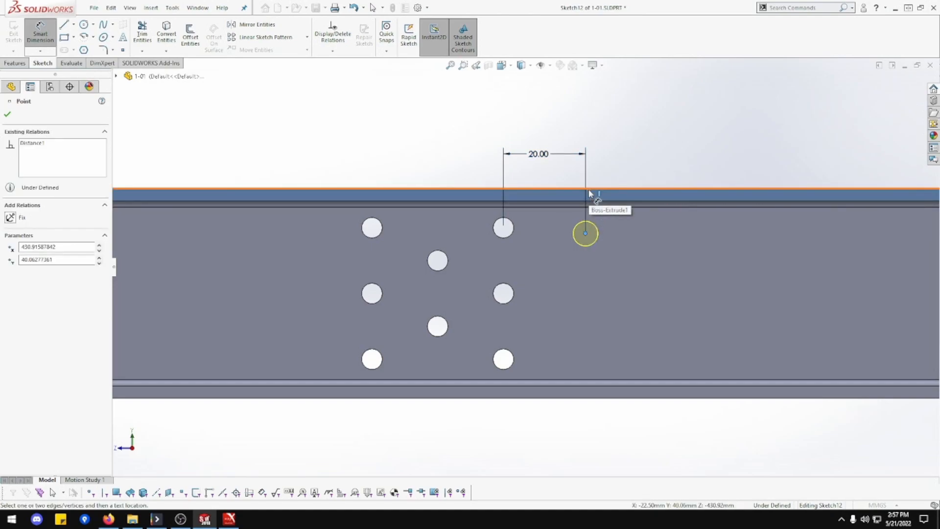
{"action": "left_click", "coordinate": [590, 193]}
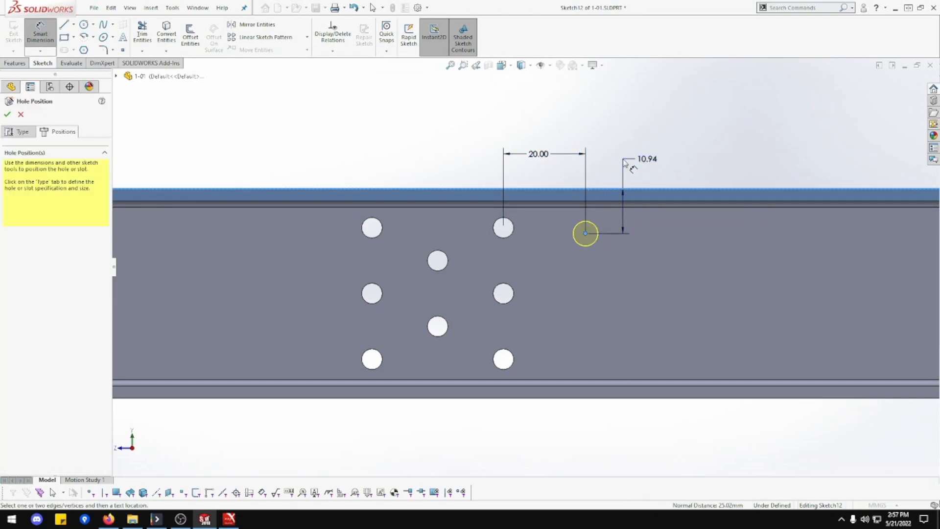
{"action": "left_click", "coordinate": [625, 163]}
{"action": "type", "text": "11"}
{"action": "key", "text": "Return"}
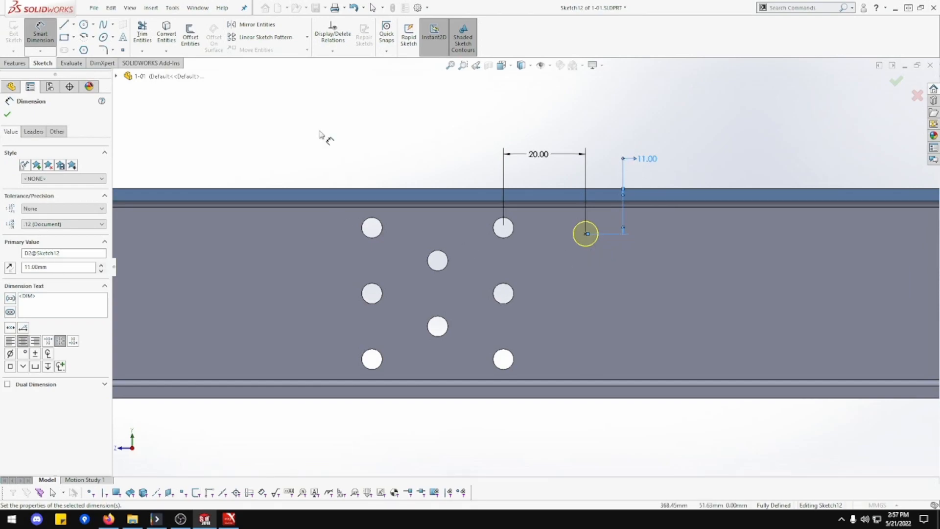
{"action": "left_click", "coordinate": [7, 114]}
{"action": "left_click", "coordinate": [8, 114]}
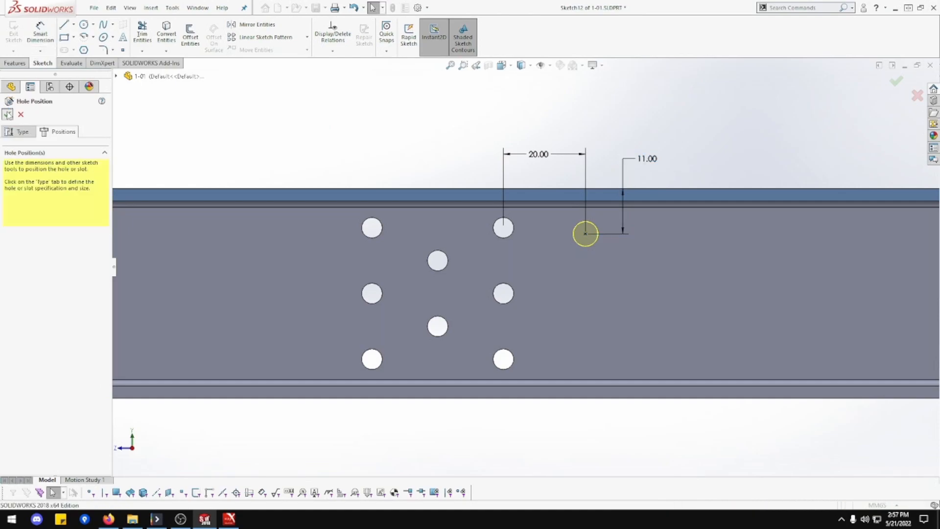
{"action": "mouse_move", "coordinate": [444, 176]}
{"action": "middle_mouse_down"}
{"action": "mouse_move", "coordinate": [421, 174]}
{"action": "mouse_move", "coordinate": [459, 180]}
{"action": "middle_mouse_up"}
{"action": "scroll", "coordinate": [459, 180], "scroll_direction": "up", "scroll_amount": 2}
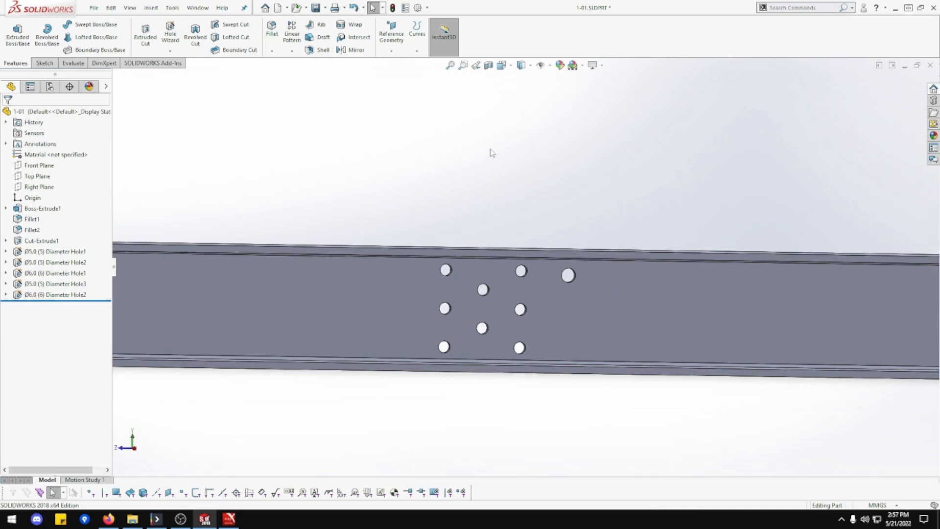
{"action": "scroll", "coordinate": [509, 274], "scroll_direction": "up", "scroll_amount": 3}
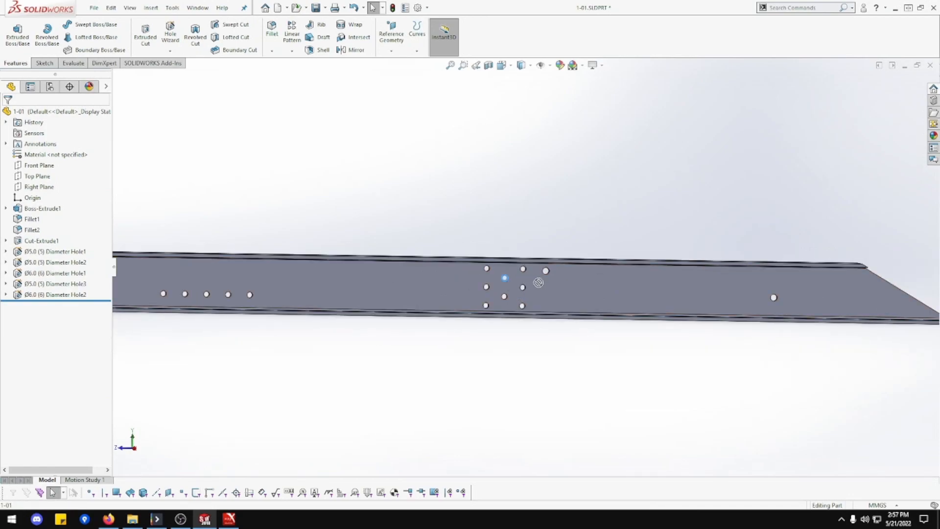
{"action": "left_click_drag", "start_coordinate": [567, 285], "coordinate": [567, 286]}
{"action": "left_click", "coordinate": [522, 290]}
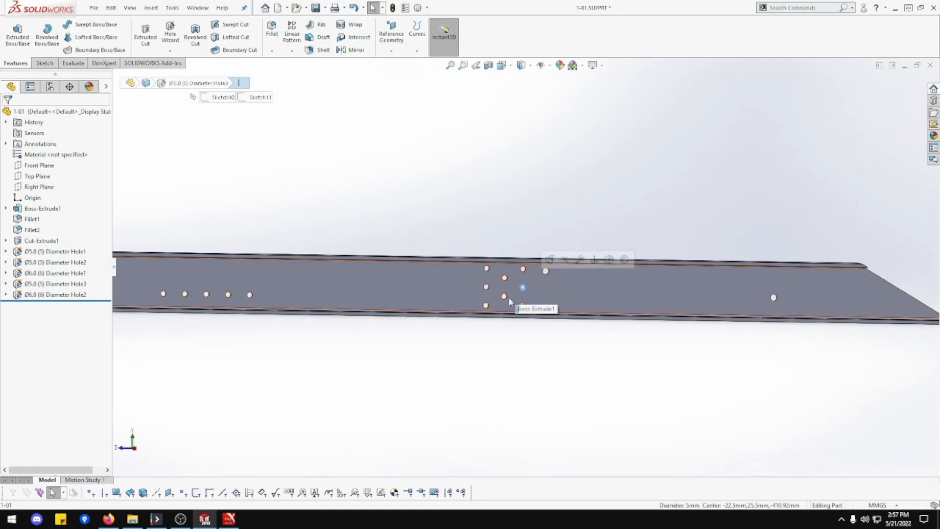
{"action": "left_click", "coordinate": [504, 298]}
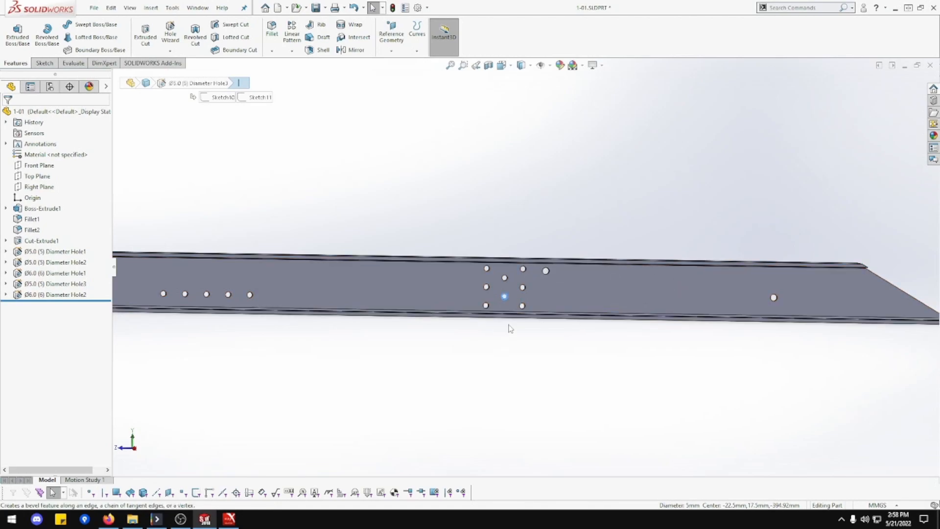
{"action": "left_click", "coordinate": [424, 405]}
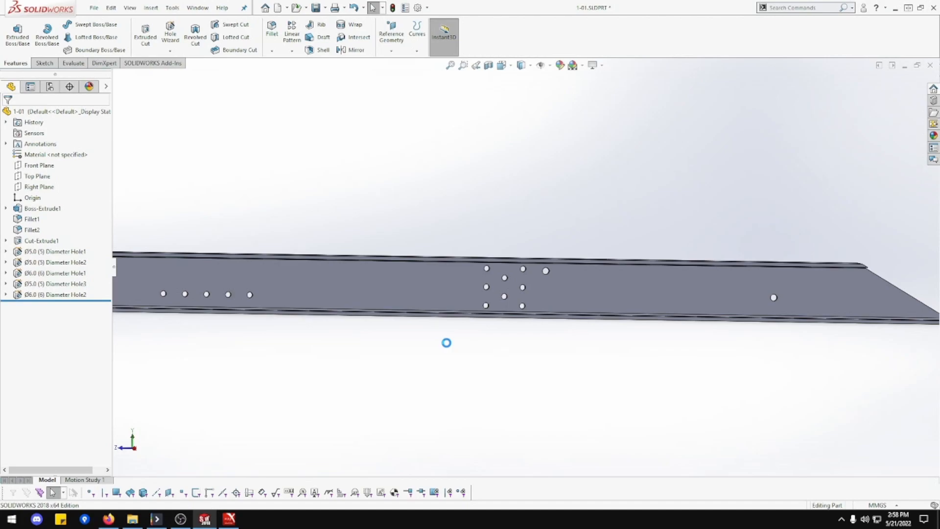
Step: View the channel's upper flange face straight on, close up at its square, uncut end
{"action": "middle_click_drag", "start_coordinate": [467, 319], "coordinate": [588, 326]}
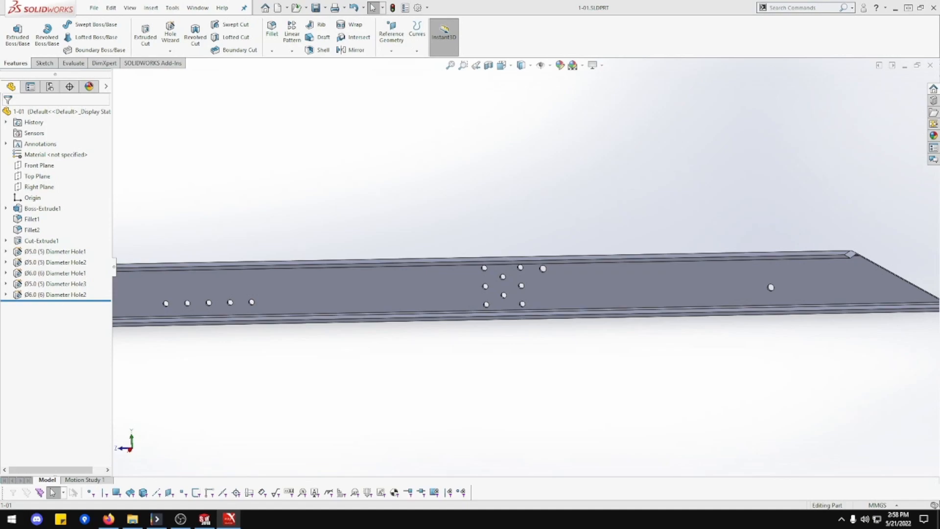
{"action": "middle_click_drag", "start_coordinate": [574, 276], "coordinate": [543, 267]}
{"action": "right_click", "coordinate": [540, 264]}
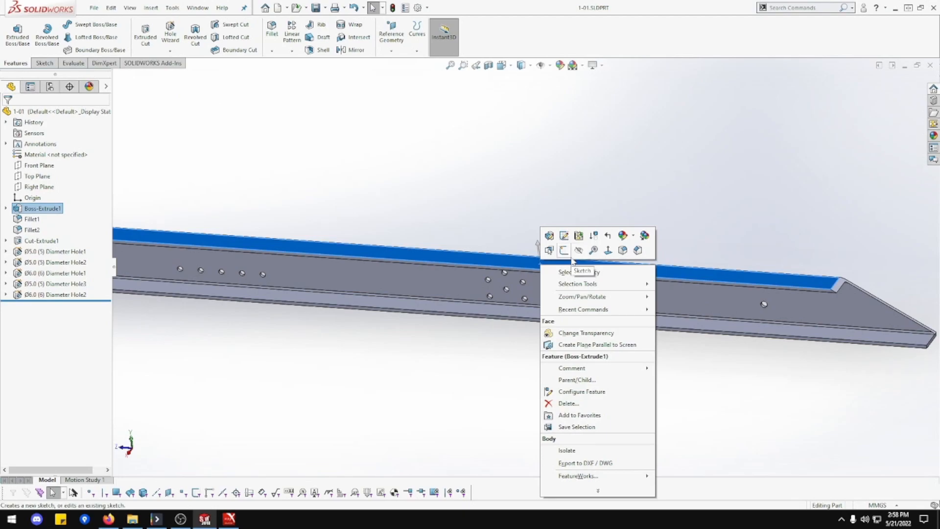
{"action": "left_click", "coordinate": [608, 250]}
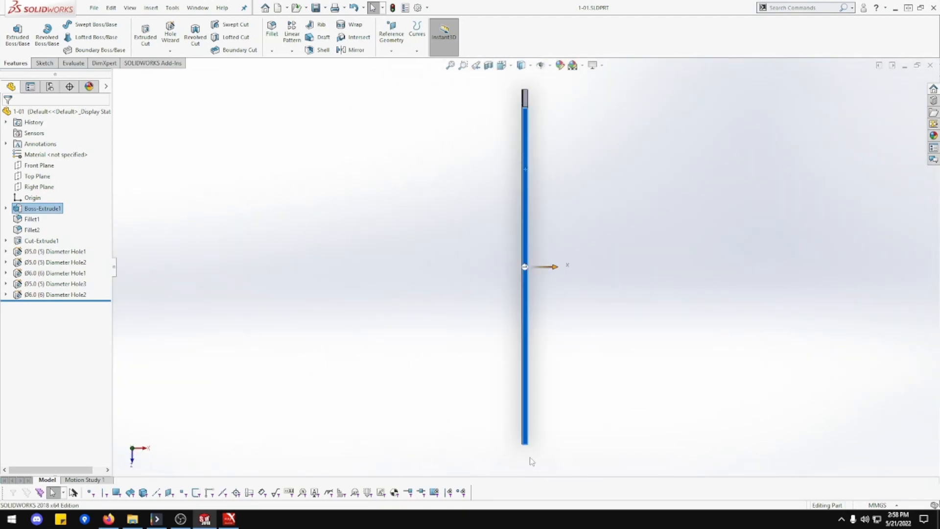
{"action": "scroll", "coordinate": [532, 461], "scroll_direction": "down", "scroll_amount": 1}
{"action": "scroll", "coordinate": [532, 461], "scroll_direction": "up", "scroll_amount": 1}
{"action": "scroll", "coordinate": [532, 461], "scroll_direction": "down", "scroll_amount": 1}
{"action": "scroll", "coordinate": [532, 461], "scroll_direction": "up", "scroll_amount": 1}
{"action": "scroll", "coordinate": [560, 419], "scroll_direction": "up", "scroll_amount": 3}
{"action": "scroll", "coordinate": [553, 323], "scroll_direction": "down", "scroll_amount": 4}
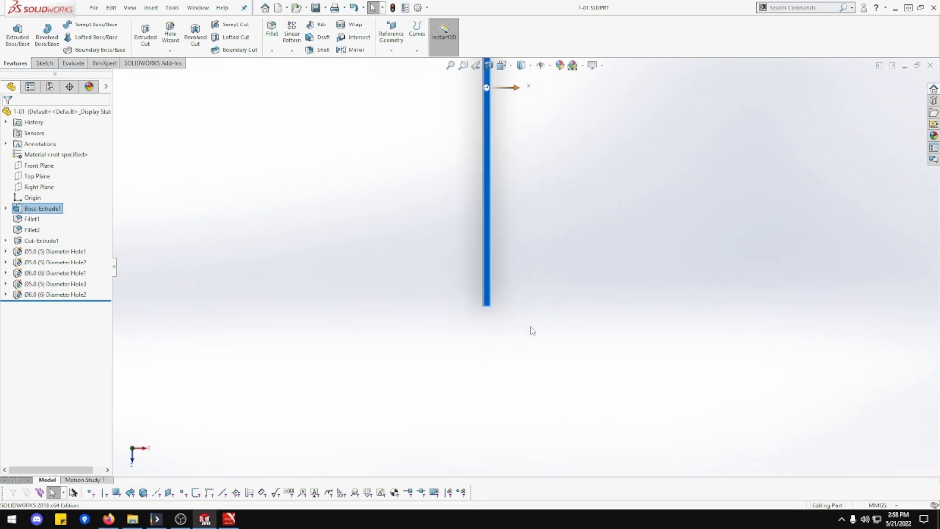
{"action": "scroll", "coordinate": [458, 219], "scroll_direction": "down", "scroll_amount": 4}
{"action": "scroll", "coordinate": [568, 363], "scroll_direction": "down", "scroll_amount": 2}
{"action": "scroll", "coordinate": [553, 417], "scroll_direction": "down", "scroll_amount": 4}
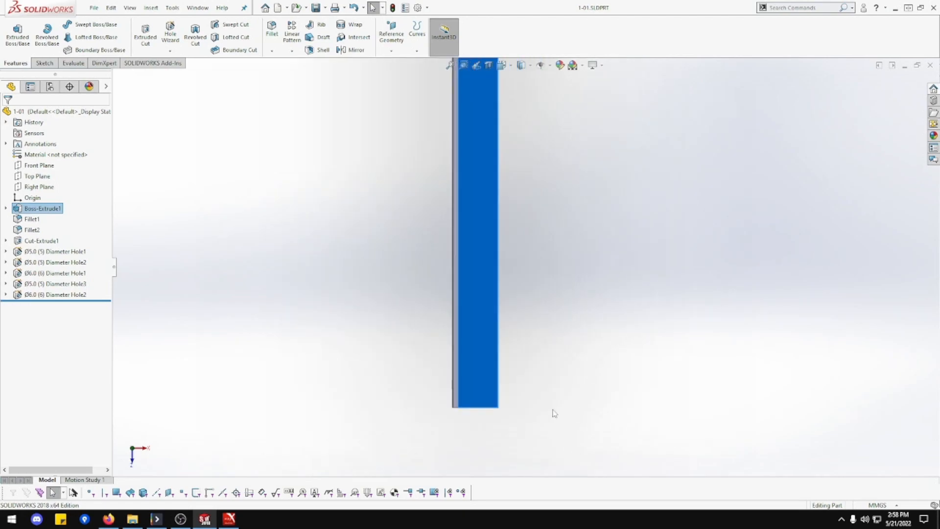
{"action": "left_click", "coordinate": [535, 367]}
{"action": "left_click", "coordinate": [485, 371]}
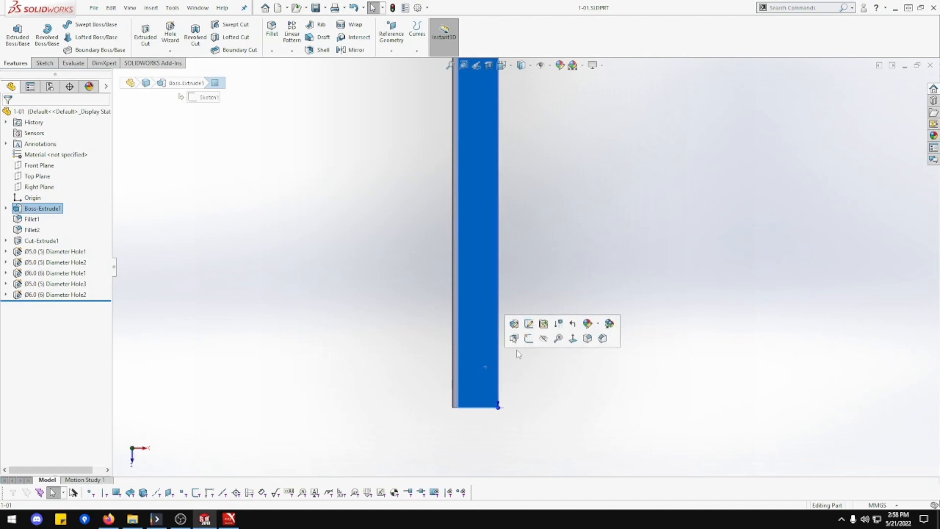
{"action": "left_click", "coordinate": [531, 341]}
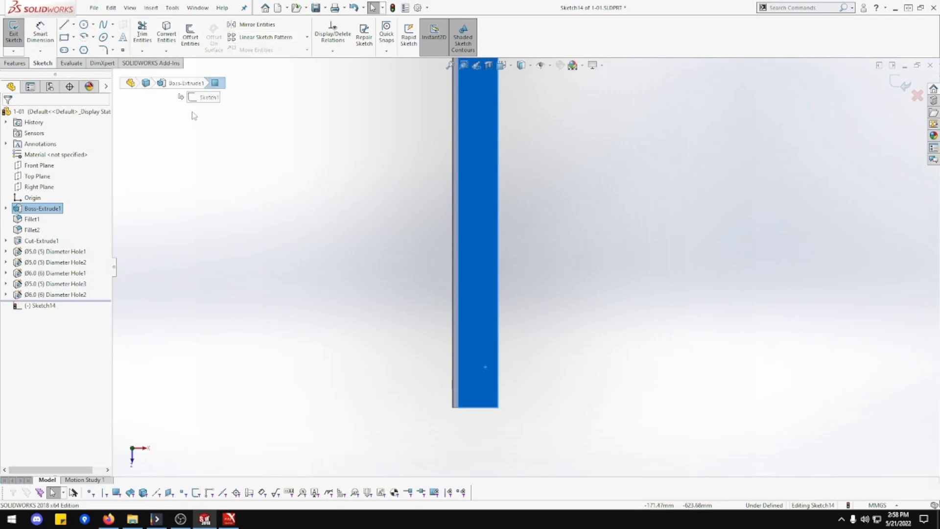
{"action": "left_click", "coordinate": [288, 238]}
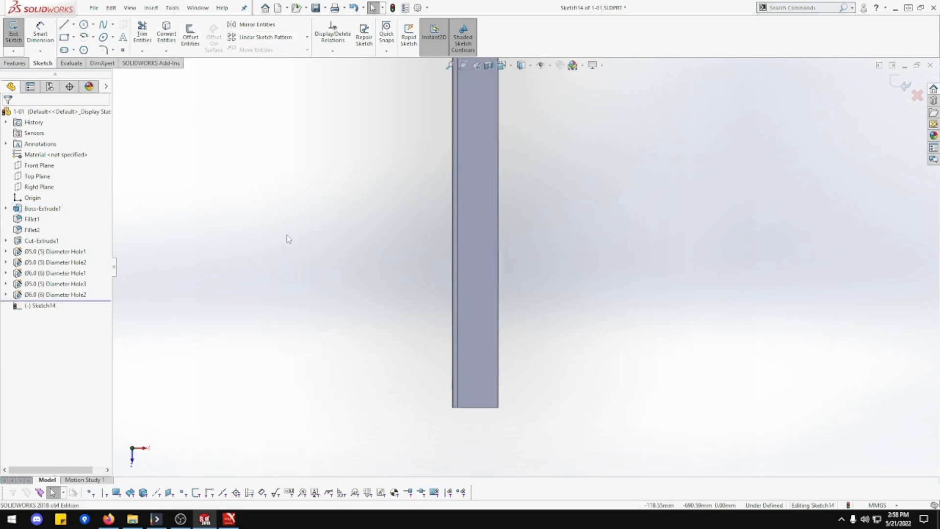
{"action": "left_click", "coordinate": [11, 39]}
{"action": "left_click", "coordinate": [167, 33]}
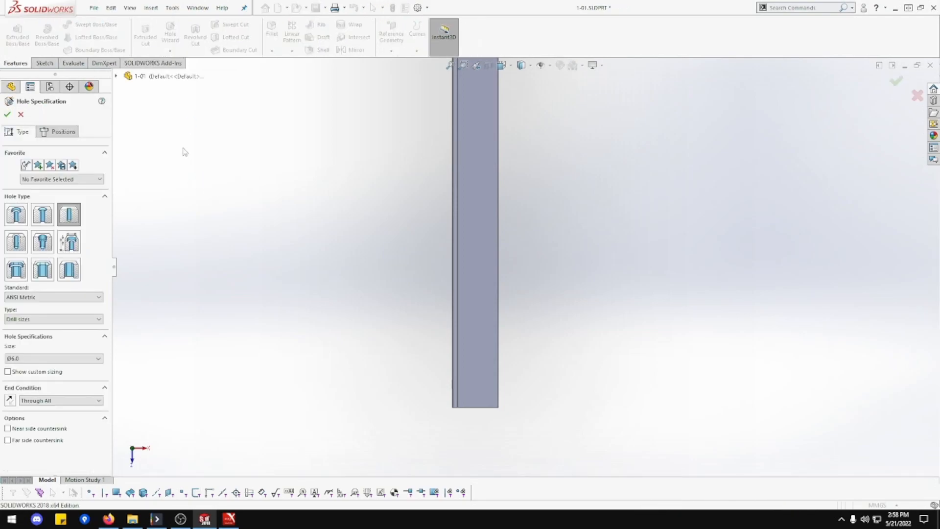
{"action": "key", "text": "Escape"}
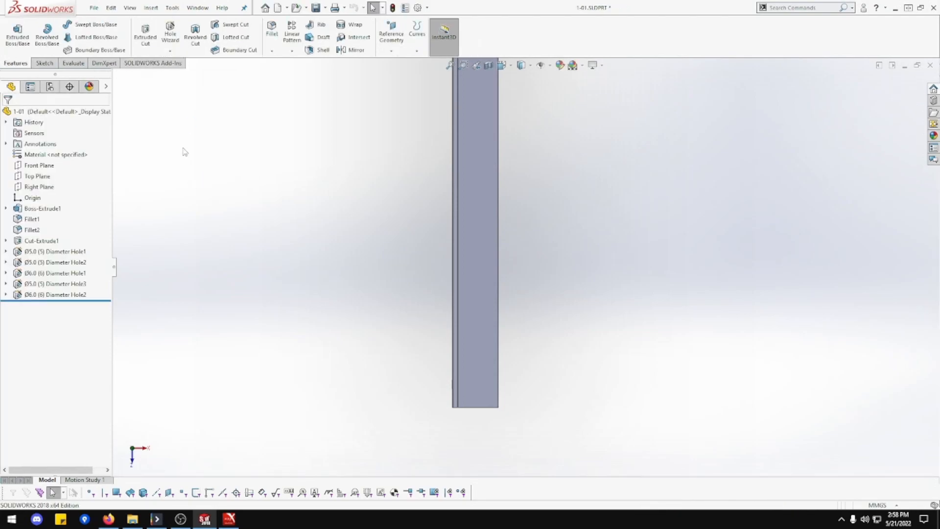
{"action": "right_click", "coordinate": [463, 316]}
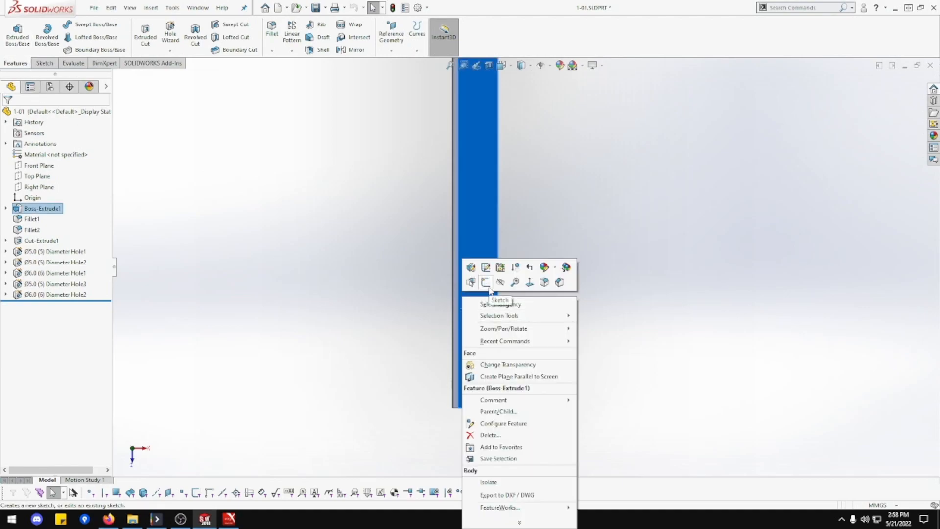
{"action": "left_click", "coordinate": [489, 288]}
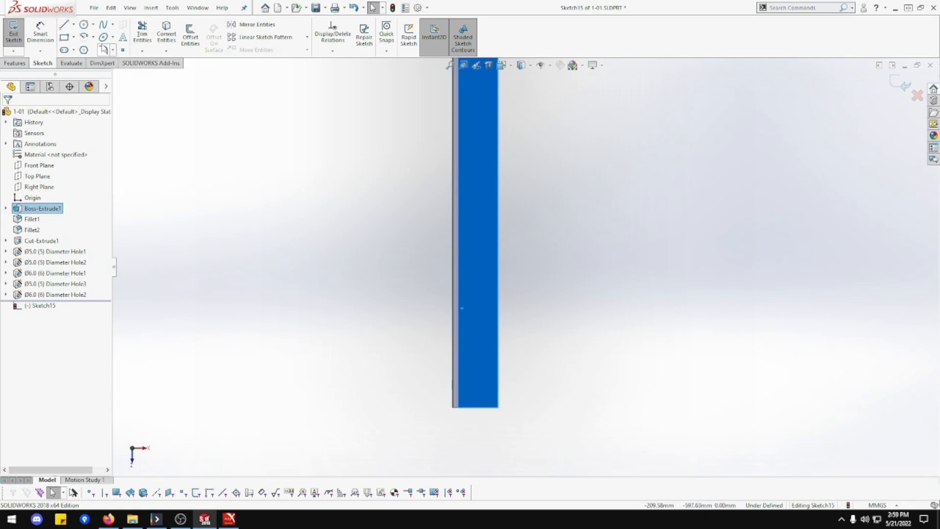
{"action": "left_click", "coordinate": [19, 39]}
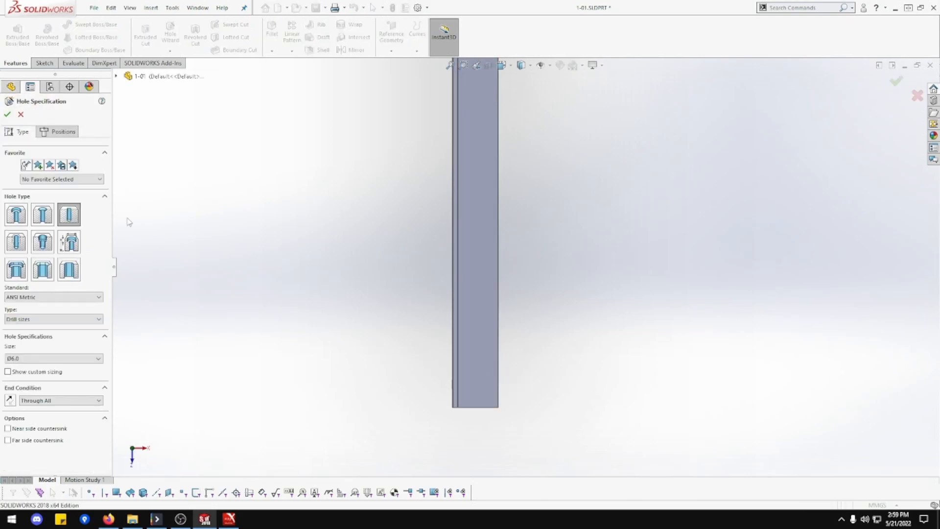
Step: Set the new through-all drill hole's size to Ø8.0 and place one hole point on the upper flange near its square end
{"action": "left_click", "coordinate": [98, 359]}
{"action": "scroll", "coordinate": [72, 419], "scroll_direction": "down", "scroll_amount": 4}
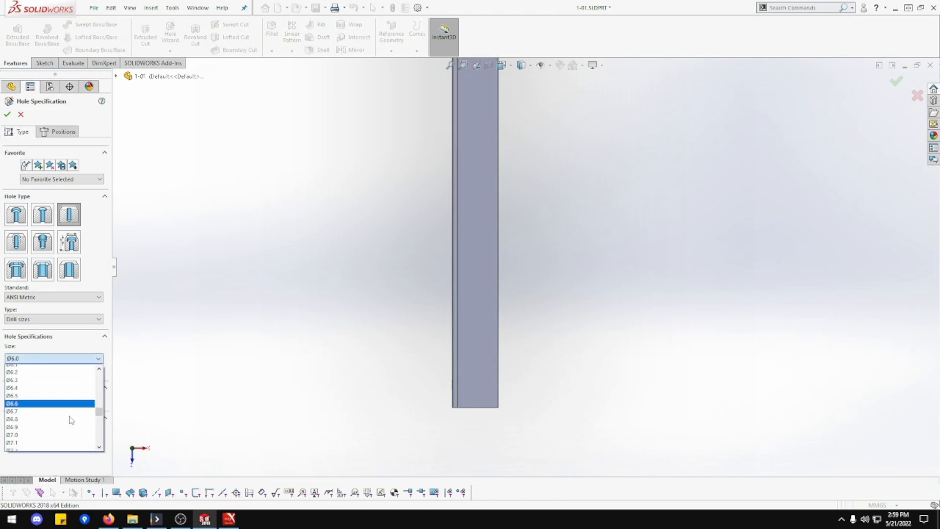
{"action": "left_click", "coordinate": [71, 430]}
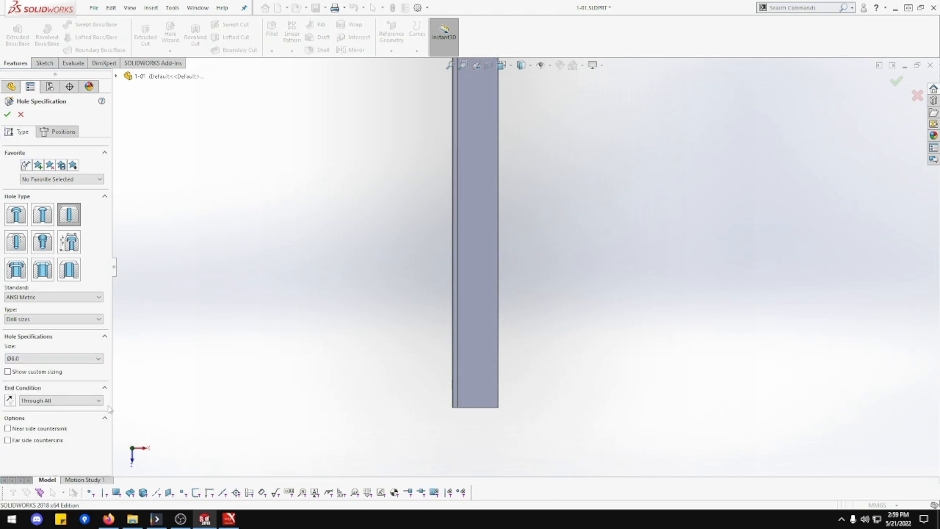
{"action": "left_click", "coordinate": [63, 132]}
{"action": "left_click", "coordinate": [475, 365]}
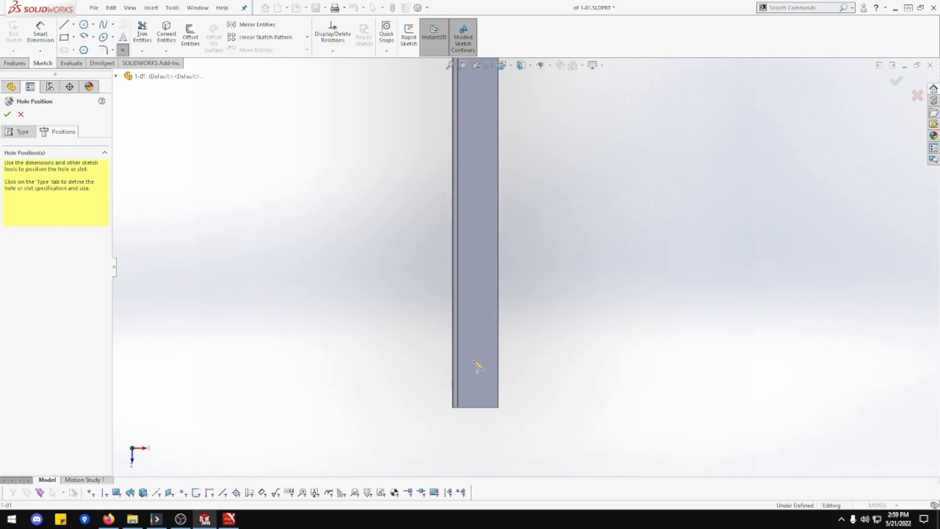
{"action": "left_click", "coordinate": [469, 367]}
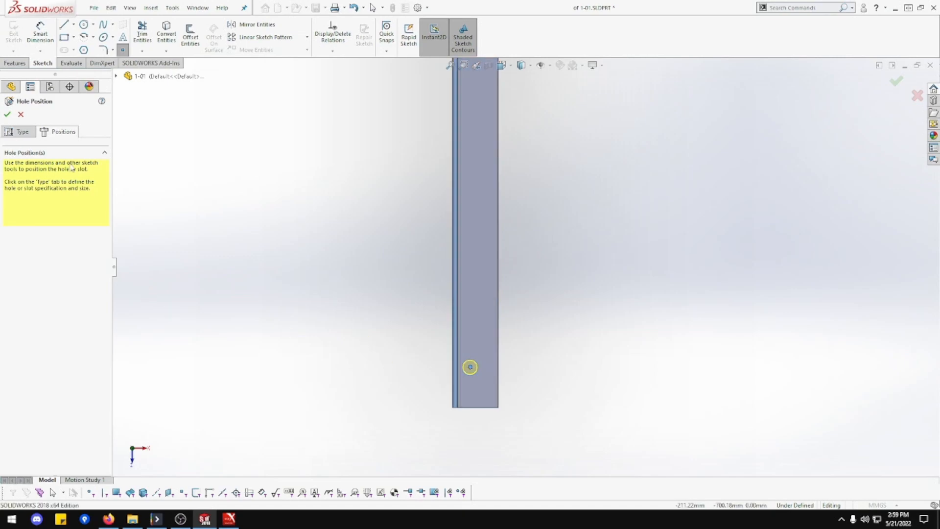
Step: Set the end condition of the 8 mm drill hole to Up To Next
{"action": "left_click", "coordinate": [19, 132]}
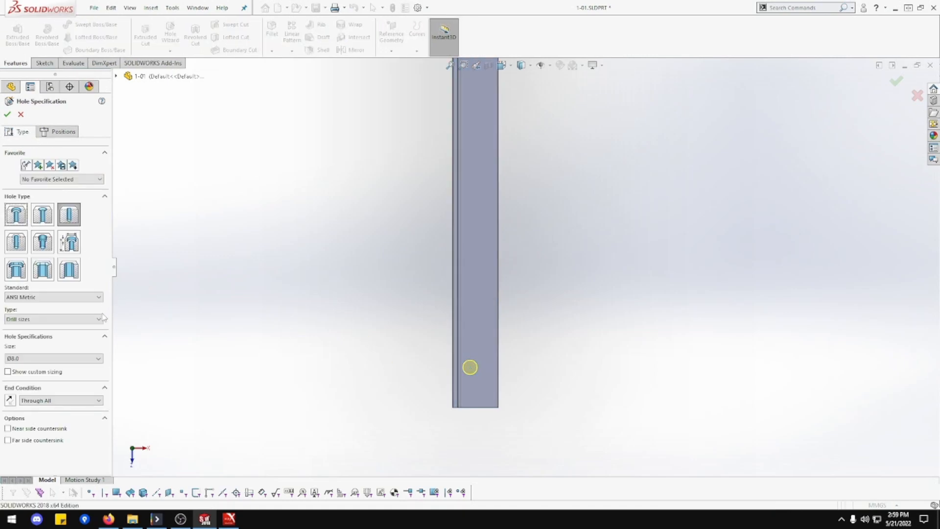
{"action": "left_click", "coordinate": [96, 400]}
{"action": "left_click", "coordinate": [92, 422]}
Step: Dimension the hole's centre point 25.5 mm from the lower end edge of the flange
{"action": "left_click", "coordinate": [57, 132]}
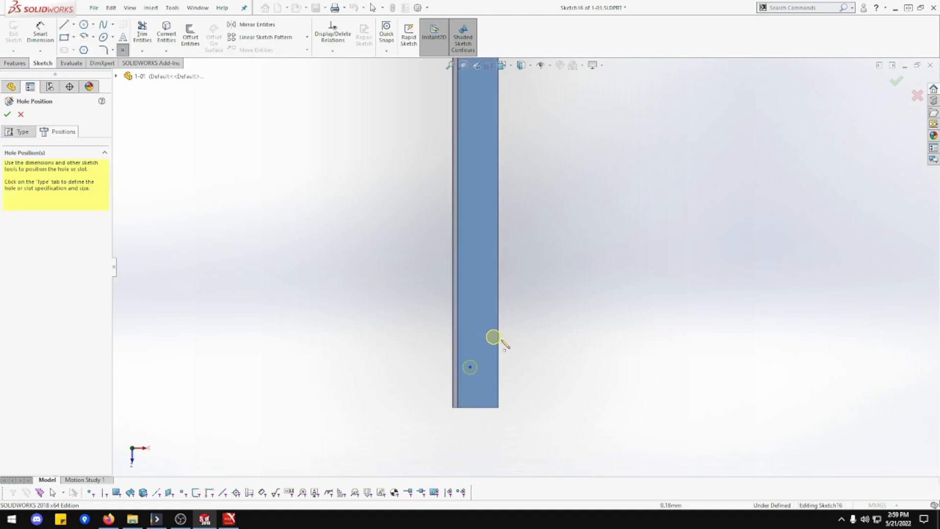
{"action": "middle_click_drag", "start_coordinate": [504, 369], "coordinate": [509, 345], "text": "ctrl"}
{"action": "scroll", "coordinate": [490, 366], "scroll_direction": "down", "scroll_amount": 3}
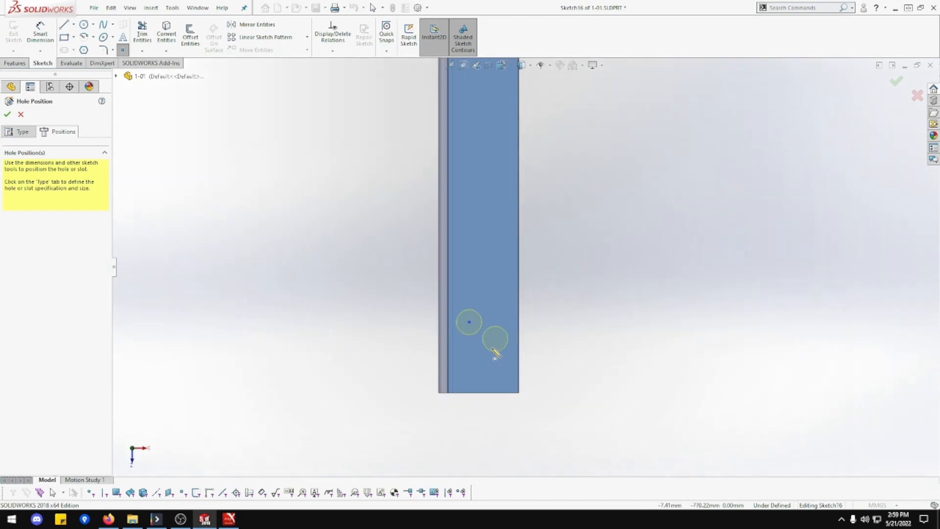
{"action": "left_click", "coordinate": [40, 34]}
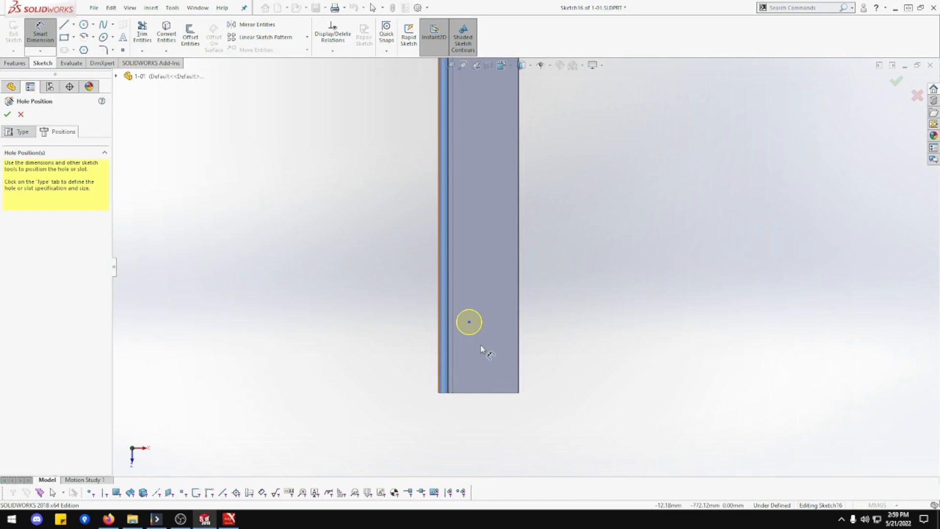
{"action": "left_click", "coordinate": [470, 322]}
{"action": "left_click", "coordinate": [466, 393]}
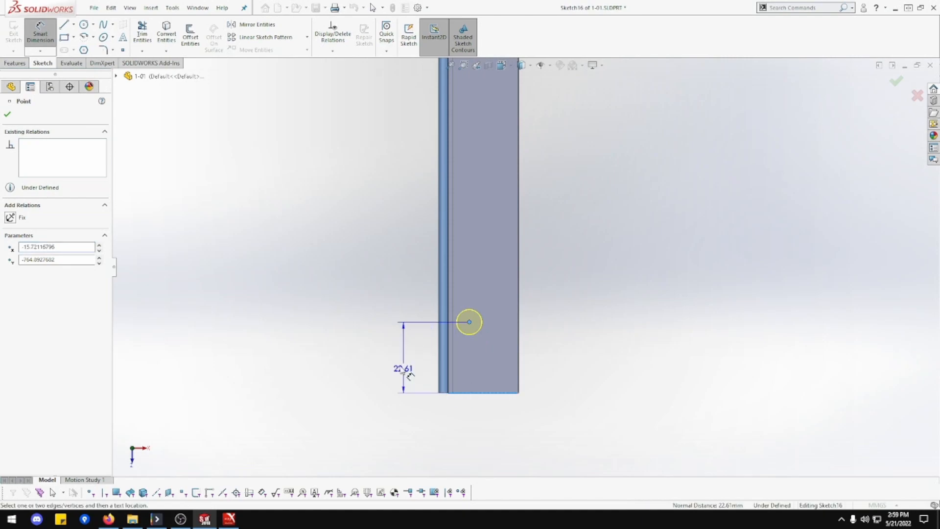
{"action": "left_click", "coordinate": [394, 366]}
{"action": "type", "text": "25.5"}
{"action": "key", "text": "Return"}
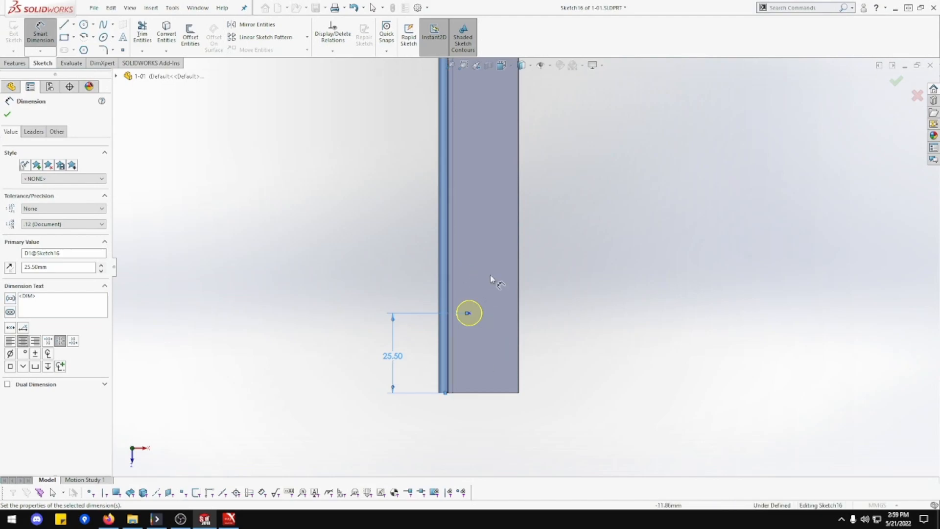
Step: Dimension the hole's centre point 12.5 mm from the flange's free long edge and finish the hole feature
{"action": "left_click", "coordinate": [519, 356]}
{"action": "left_click", "coordinate": [469, 314]}
{"action": "left_click", "coordinate": [490, 433]}
{"action": "type", "text": "12.5"}
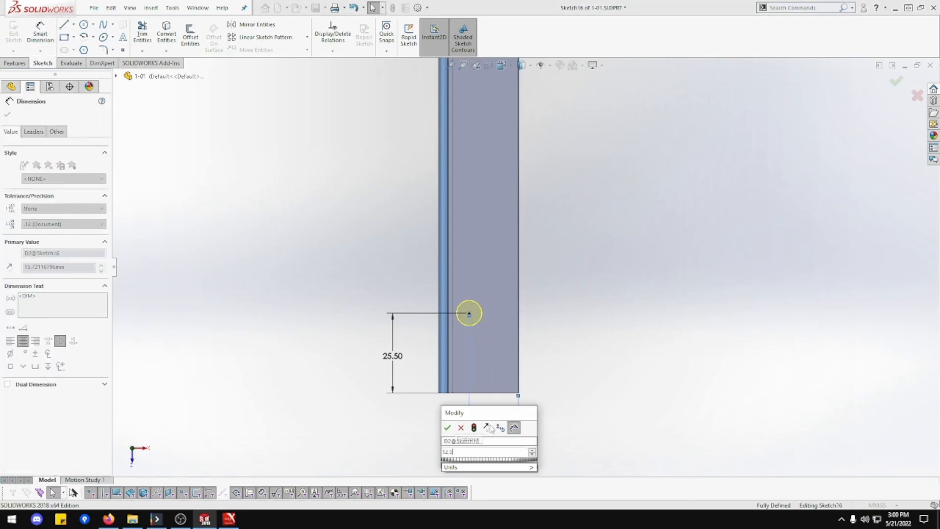
{"action": "key", "text": "Return"}
{"action": "middle_click_drag", "start_coordinate": [488, 363], "coordinate": [440, 355]}
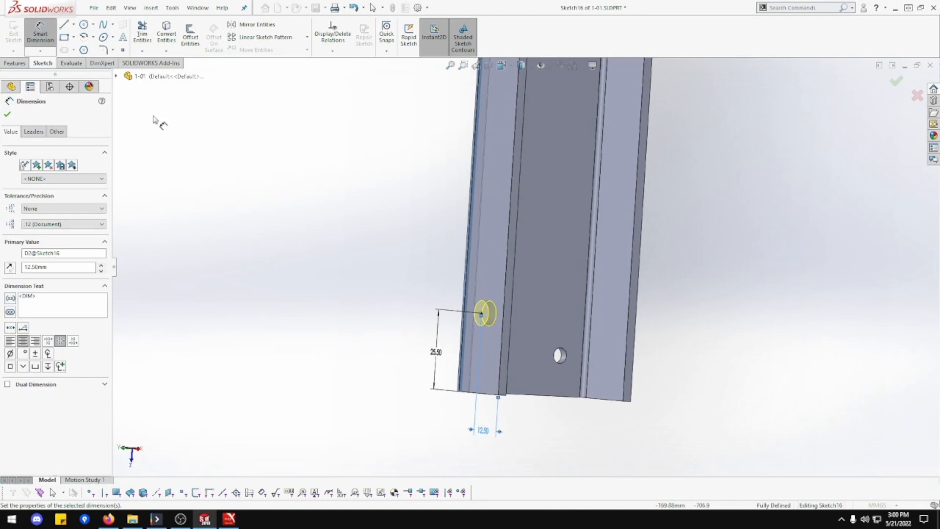
{"action": "left_click", "coordinate": [7, 115]}
{"action": "left_click", "coordinate": [7, 115]}
Step: Examine the position and profile sketches of the new 8 mm hole
{"action": "middle_click_drag", "start_coordinate": [388, 291], "coordinate": [778, 331]}
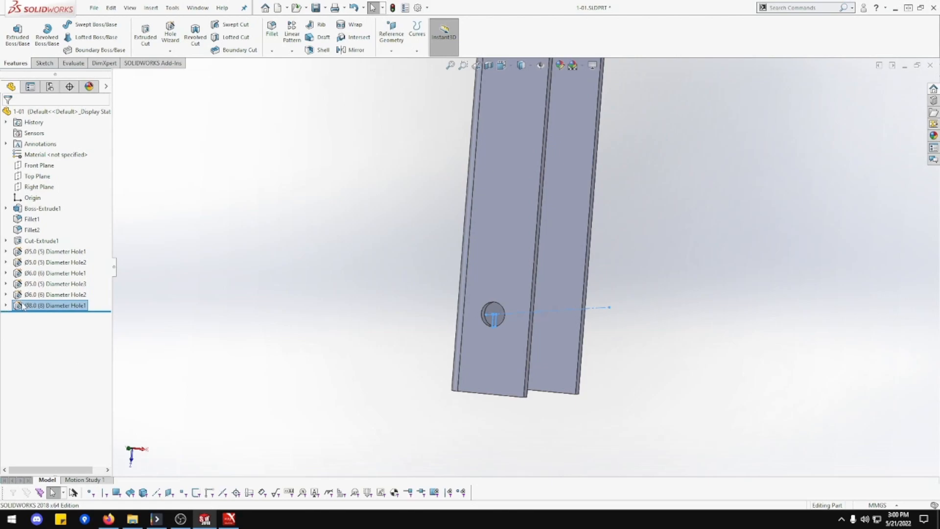
{"action": "left_click", "coordinate": [6, 306]}
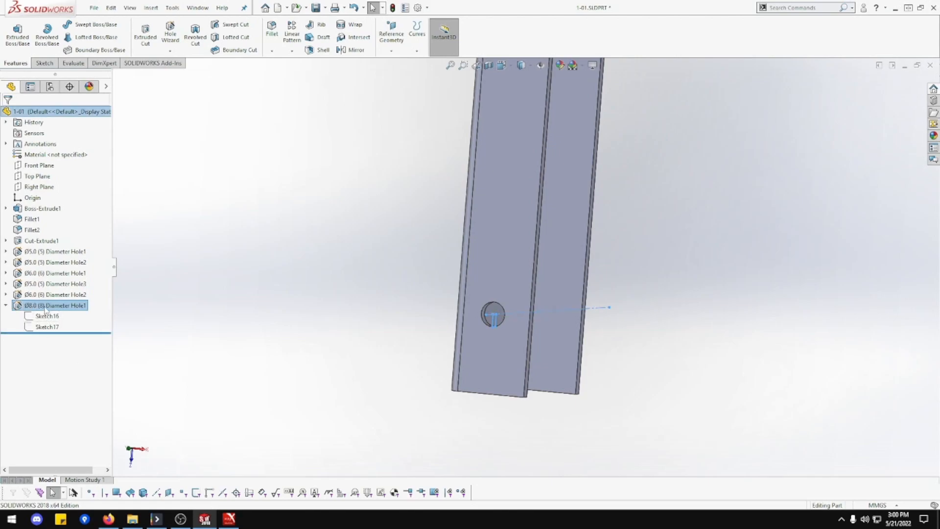
{"action": "left_click", "coordinate": [49, 327]}
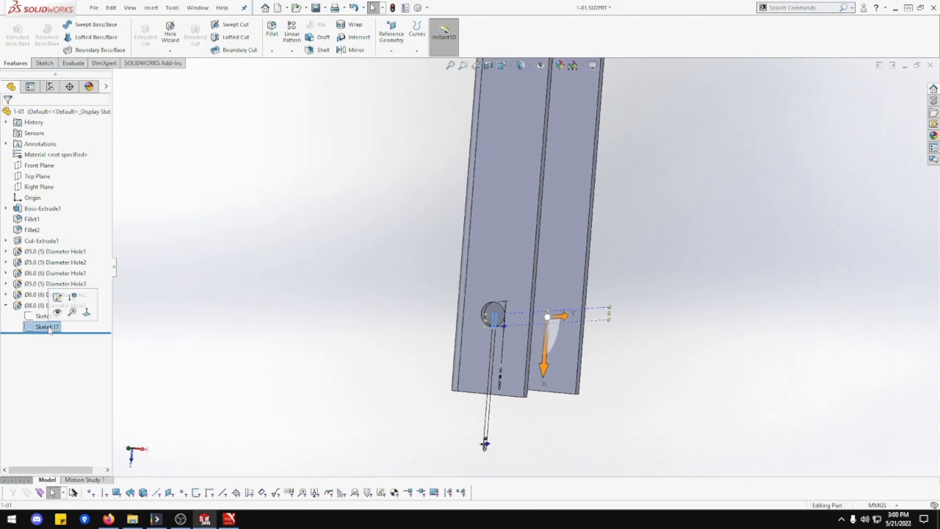
{"action": "left_click", "coordinate": [45, 316]}
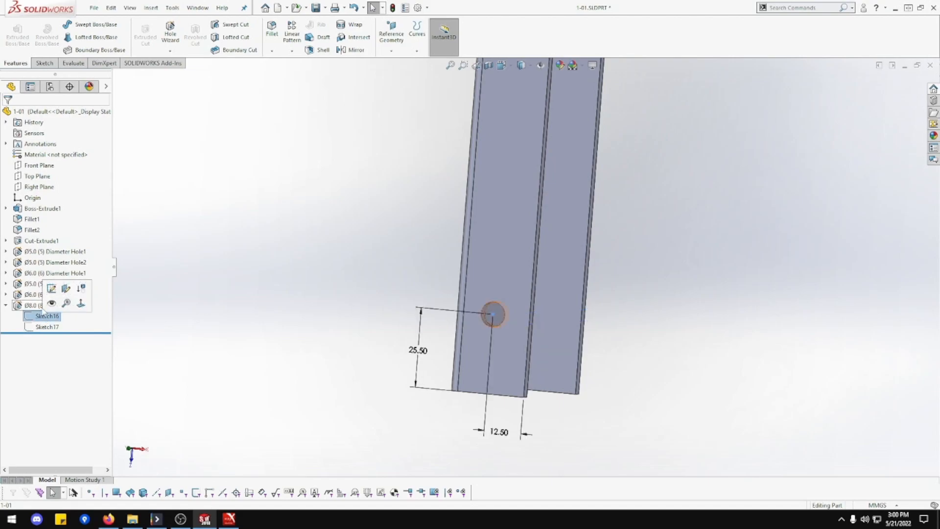
{"action": "left_click", "coordinate": [42, 306]}
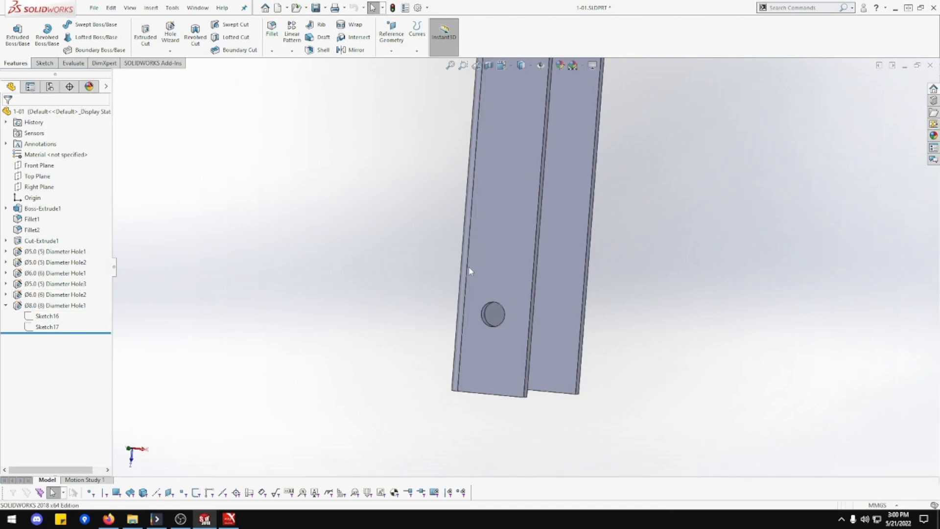
Step: Reopen the 8 mm hole feature and add three more hole points in line above the existing one
{"action": "right_click", "coordinate": [505, 260]}
{"action": "left_click", "coordinate": [573, 244]}
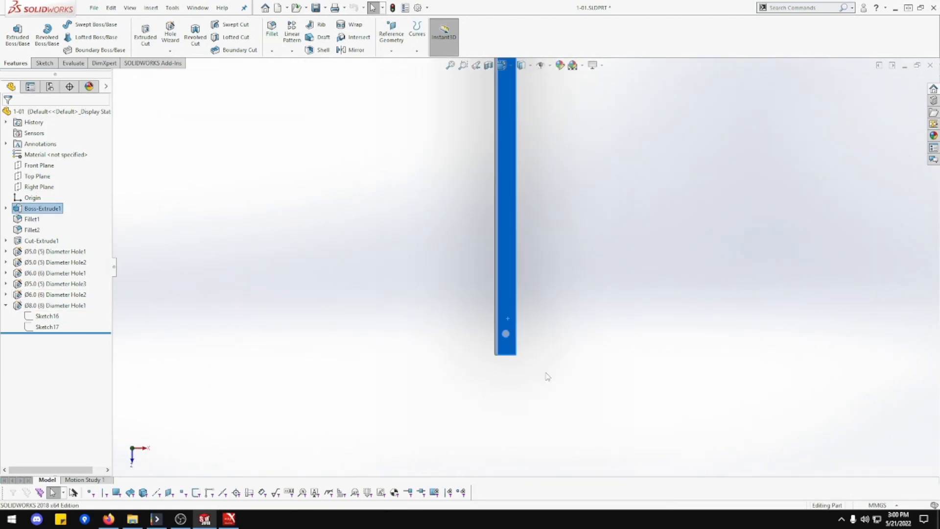
{"action": "left_click", "coordinate": [550, 346]}
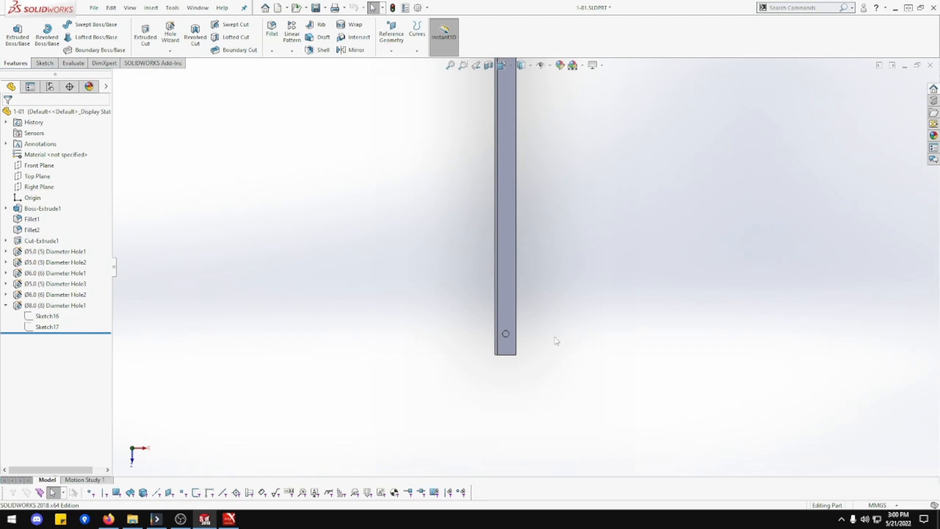
{"action": "left_click", "coordinate": [52, 306]}
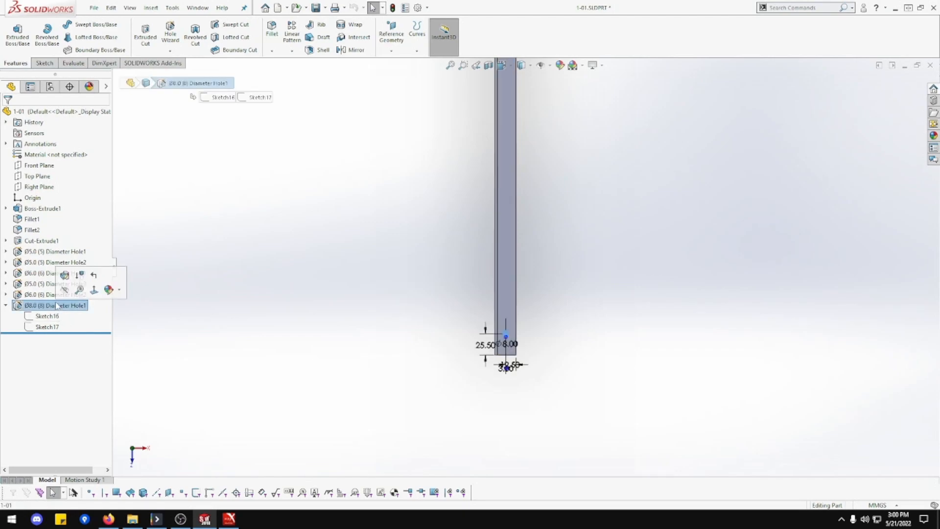
{"action": "left_click", "coordinate": [64, 275]}
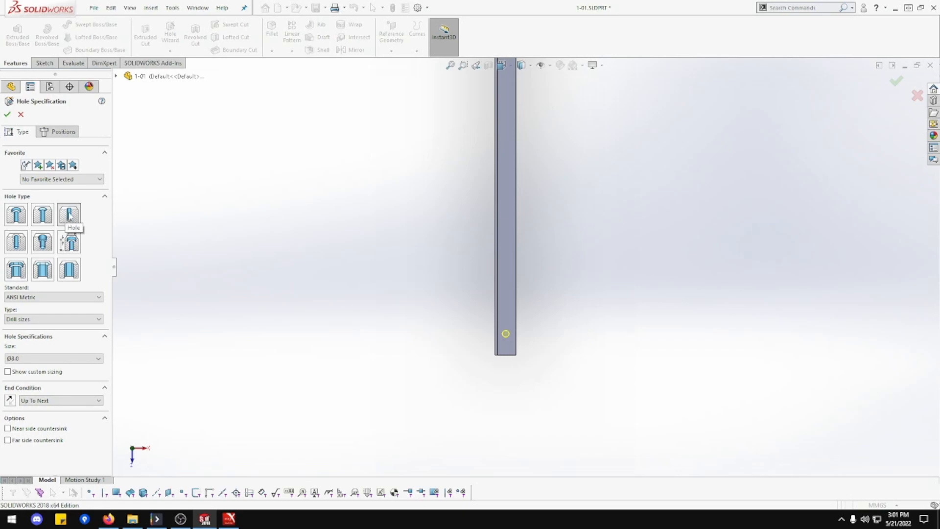
{"action": "left_click", "coordinate": [58, 131]}
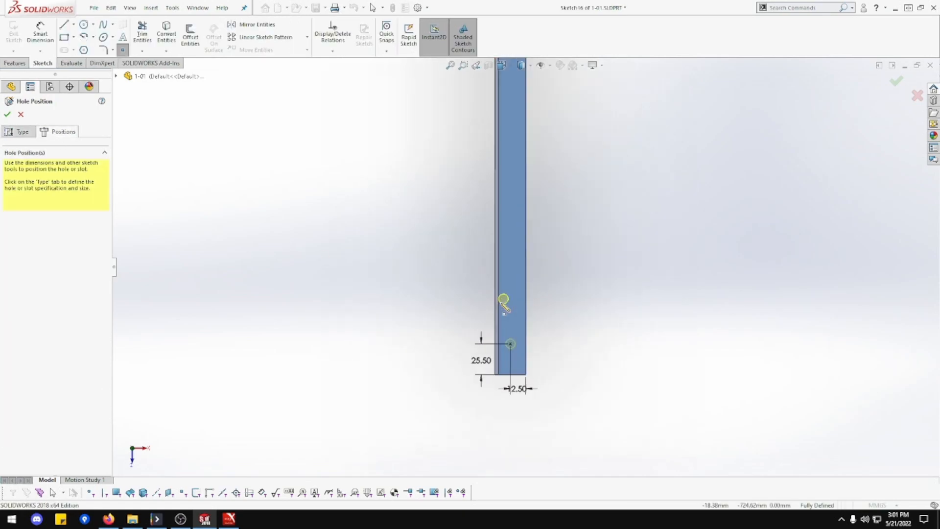
{"action": "scroll", "coordinate": [504, 302], "scroll_direction": "down", "scroll_amount": 2}
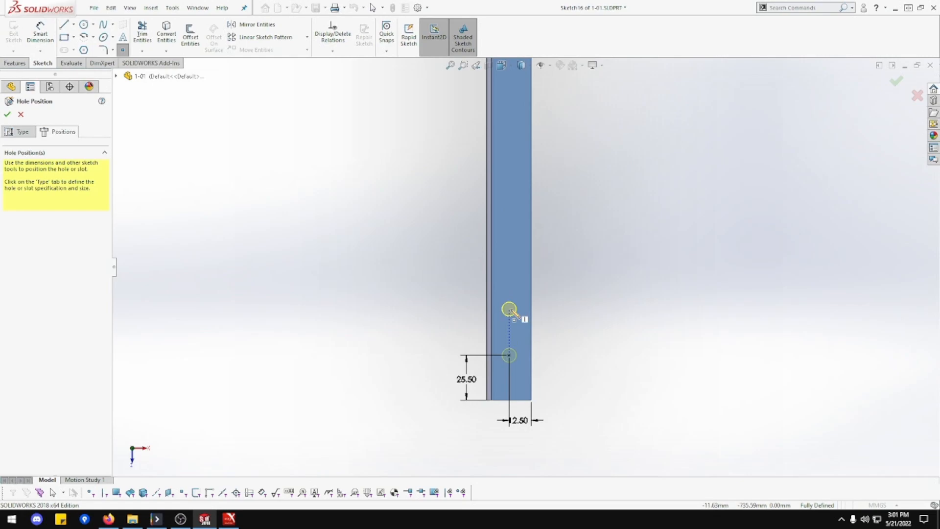
{"action": "left_click", "coordinate": [509, 309]}
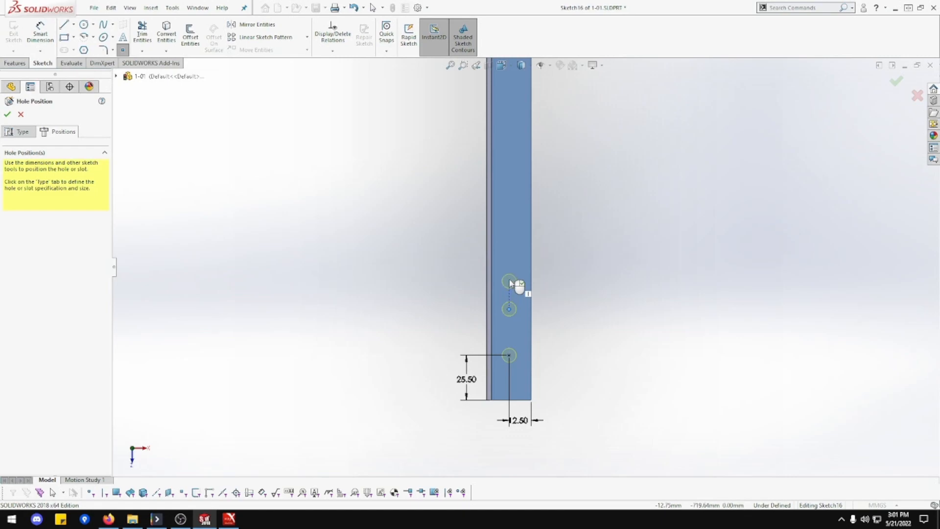
{"action": "left_click", "coordinate": [509, 273]}
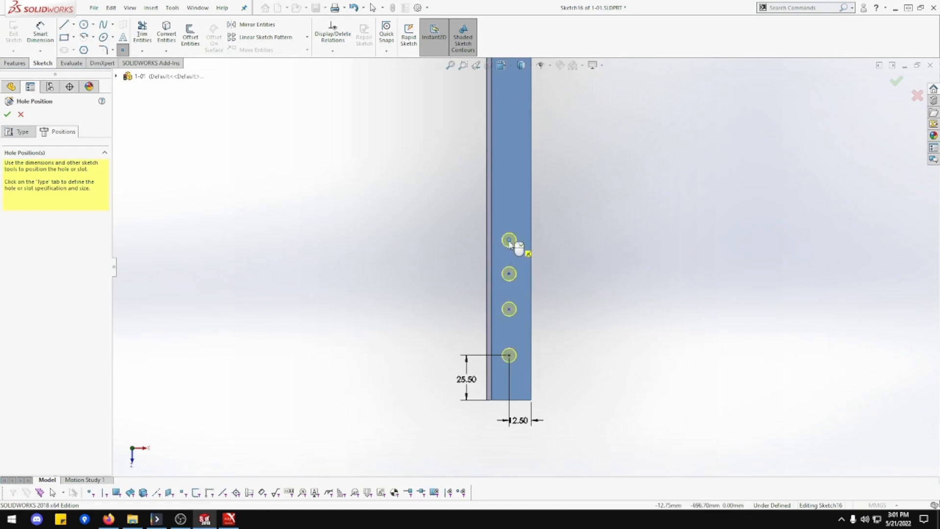
{"action": "left_click", "coordinate": [509, 240]}
Step: Dimension the spacing between the two uppermost hole points as 100 mm
{"action": "left_click", "coordinate": [40, 34]}
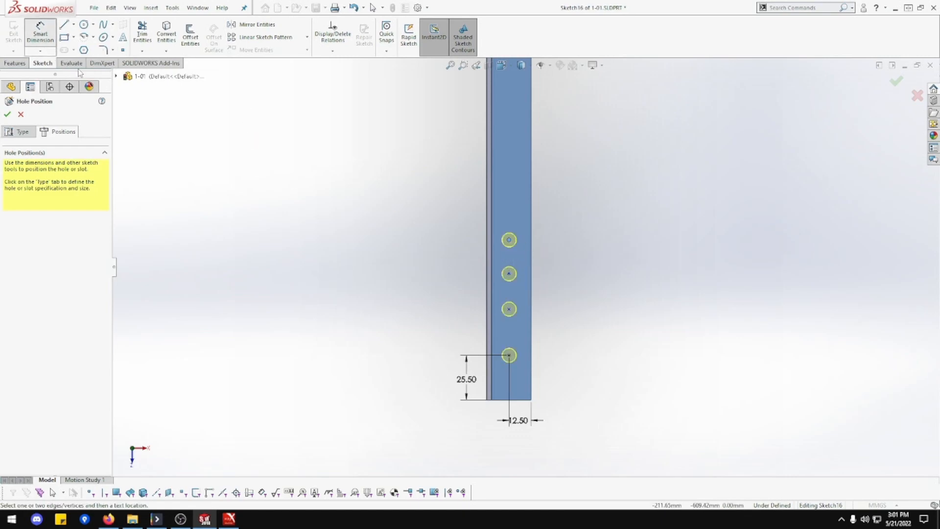
{"action": "left_click", "coordinate": [510, 273]}
{"action": "left_click", "coordinate": [509, 240]}
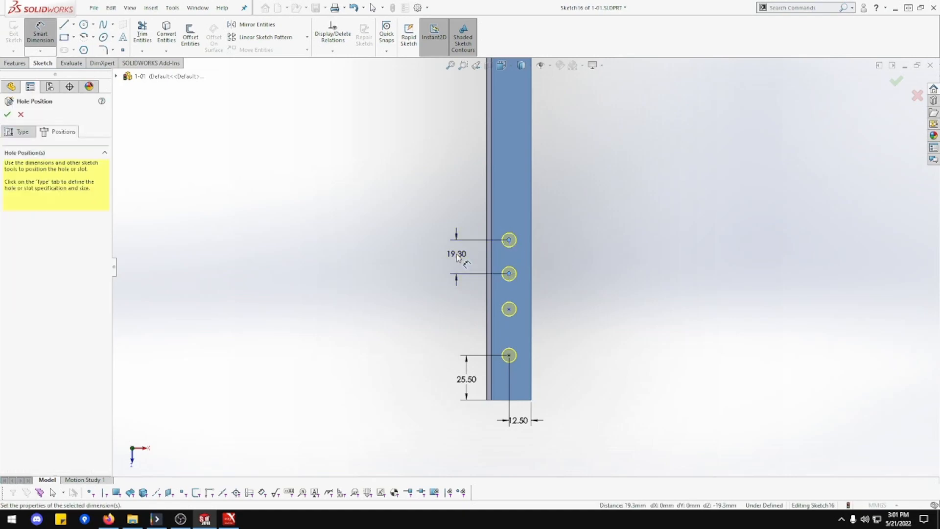
{"action": "left_click", "coordinate": [457, 258]}
{"action": "type", "text": "100"}
{"action": "key", "text": "Return"}
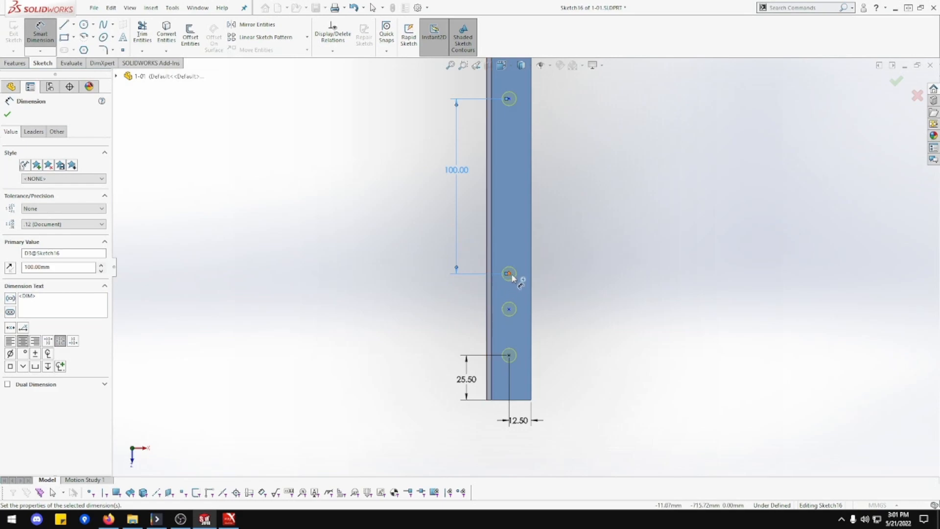
{"action": "key", "text": "Escape"}
Step: Align all four hole points with a Vertical relation
{"action": "left_click", "coordinate": [510, 99]}
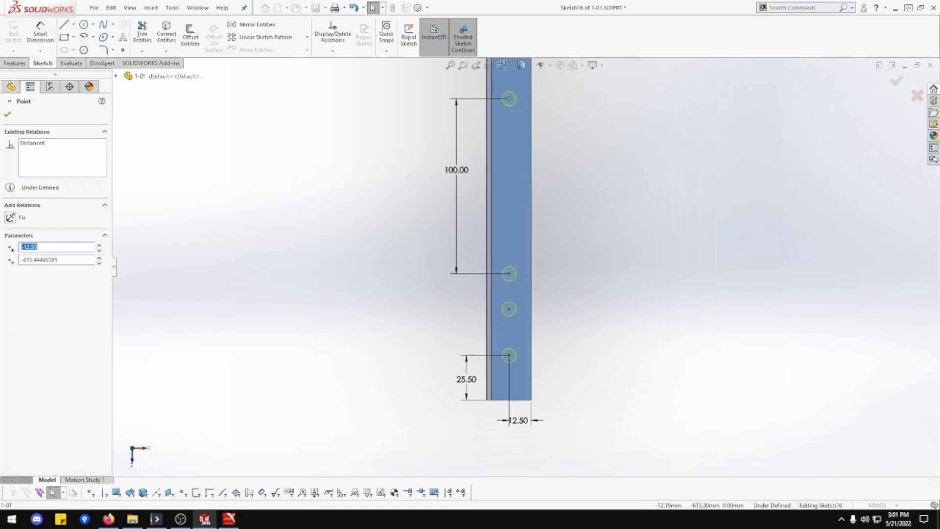
{"action": "left_click", "coordinate": [510, 309], "text": "ctrl"}
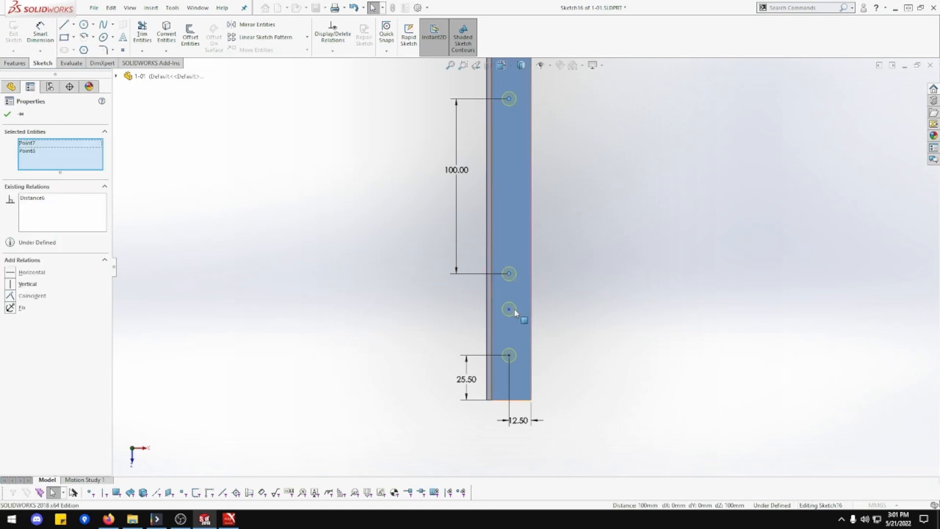
{"action": "left_click", "coordinate": [509, 356], "text": "ctrl"}
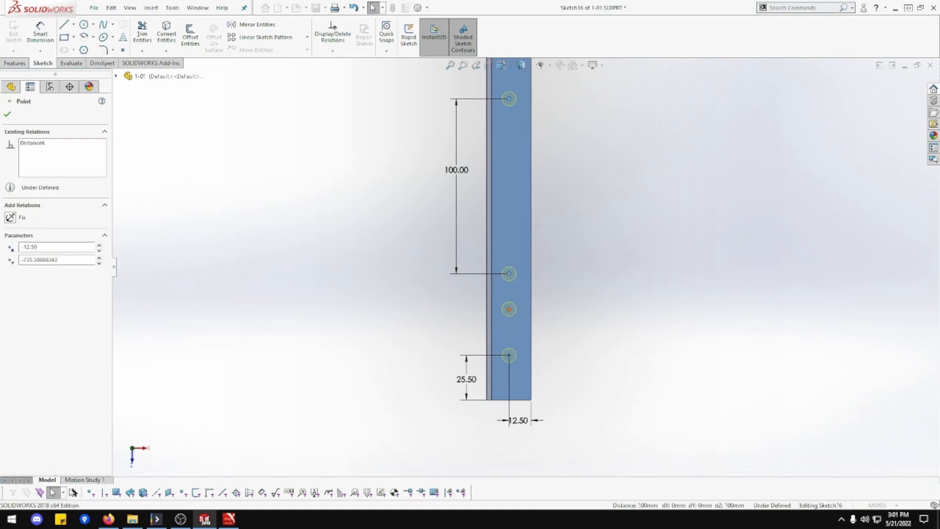
{"action": "left_click", "coordinate": [509, 354], "text": "ctrl"}
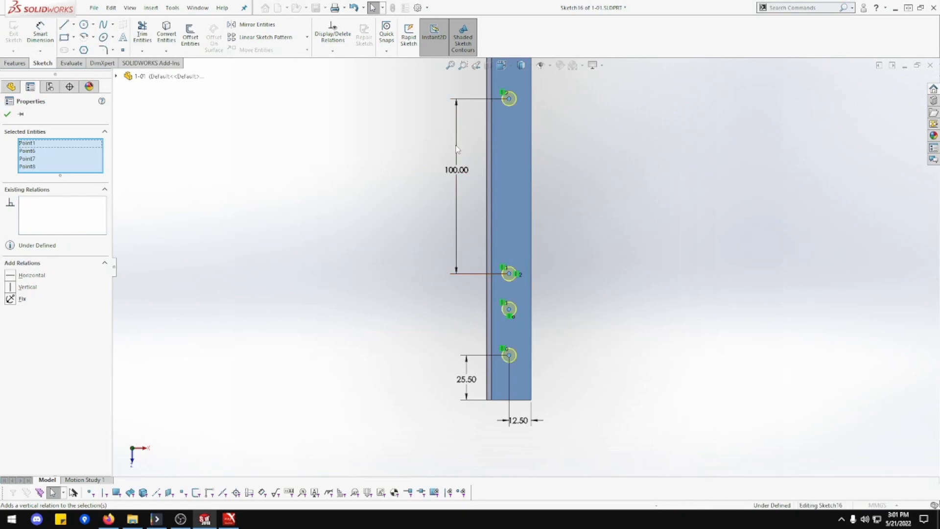
{"action": "left_click", "coordinate": [345, 208]}
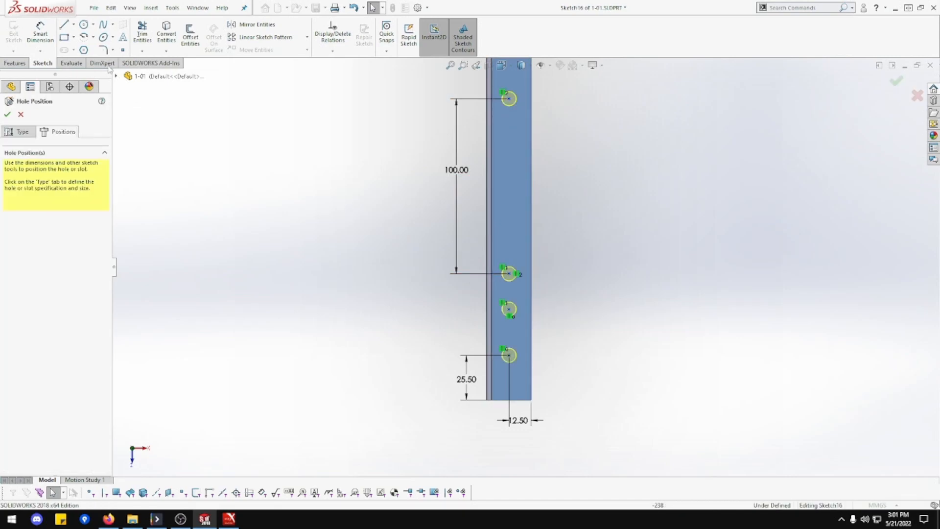
Step: Dimension the spacing between the two middle hole points, try 100 mm as its value, and undo that value
{"action": "left_click", "coordinate": [41, 51]}
{"action": "left_click", "coordinate": [41, 50]}
{"action": "left_click", "coordinate": [47, 32]}
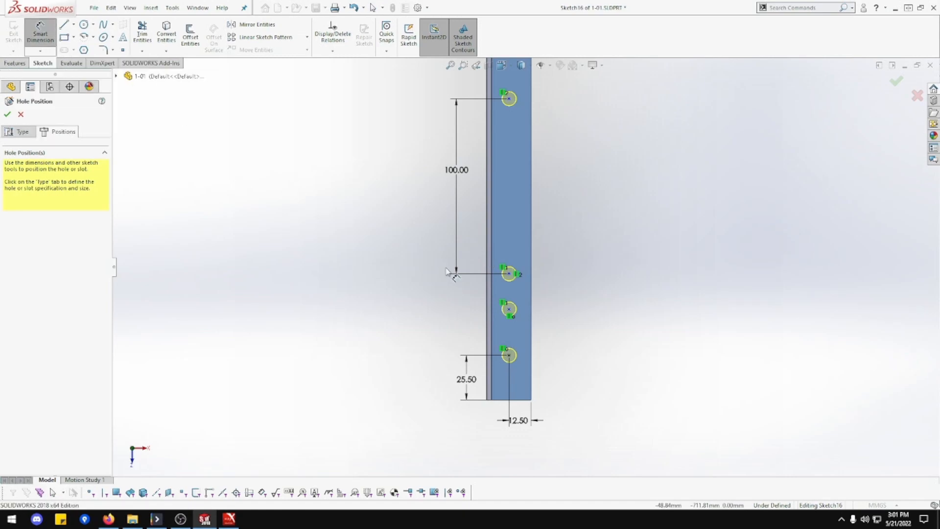
{"action": "left_click", "coordinate": [509, 274]}
{"action": "left_click", "coordinate": [509, 308]}
{"action": "left_click", "coordinate": [463, 304]}
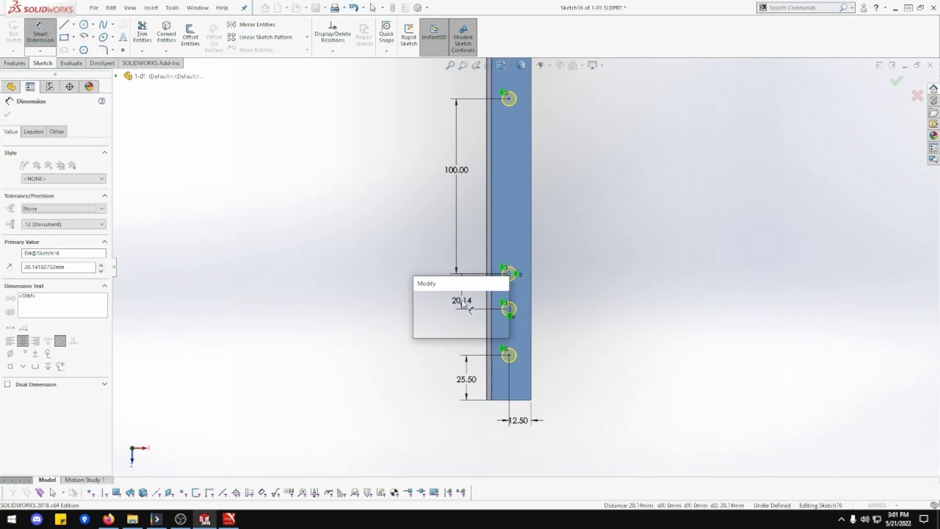
{"action": "type", "text": "100"}
{"action": "key", "text": "Return"}
{"action": "key", "text": "Escape"}
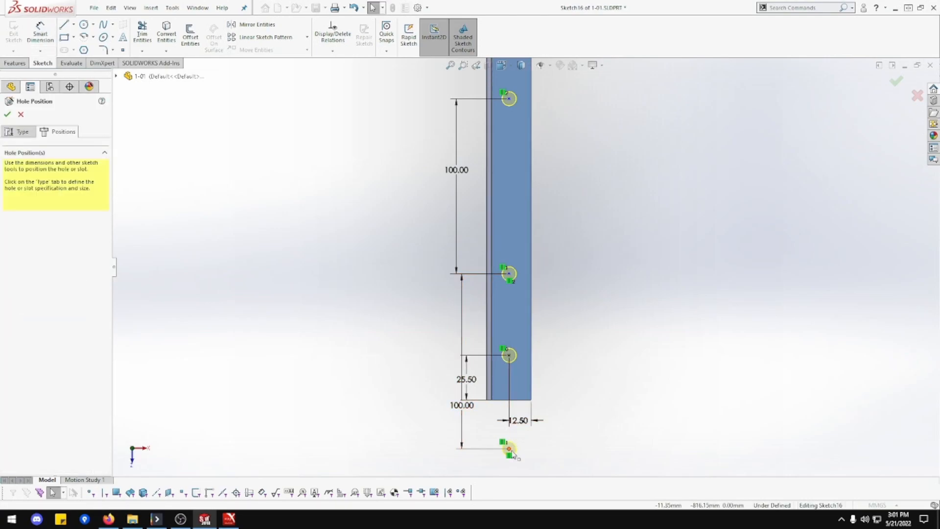
{"action": "key", "text": "ctrl+z"}
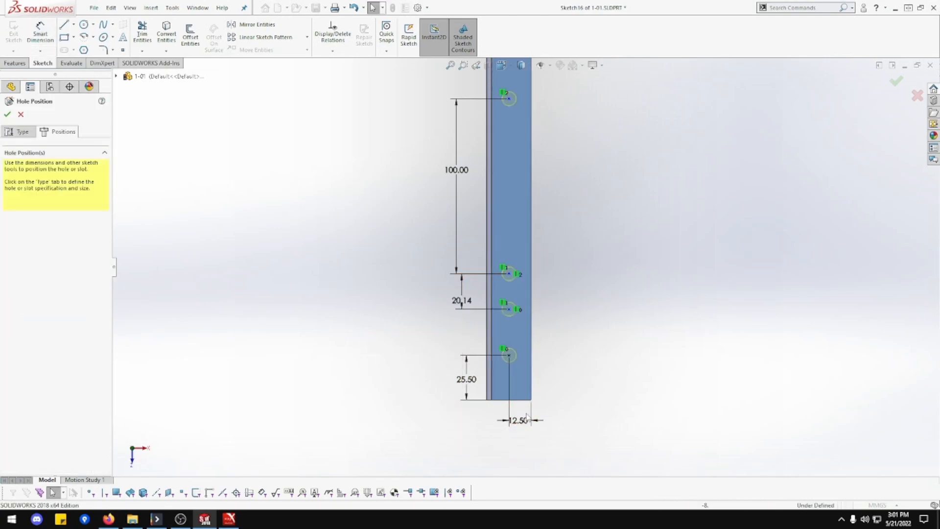
Step: Delete the vertical dimension between the two middle hole points
{"action": "left_click", "coordinate": [508, 308]}
{"action": "left_click", "coordinate": [509, 273], "text": "ctrl"}
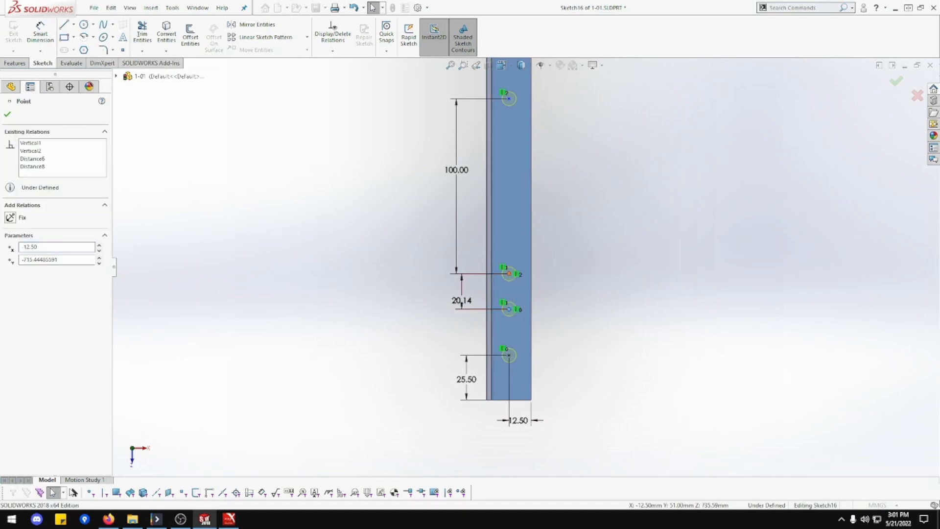
{"action": "left_click", "coordinate": [42, 36]}
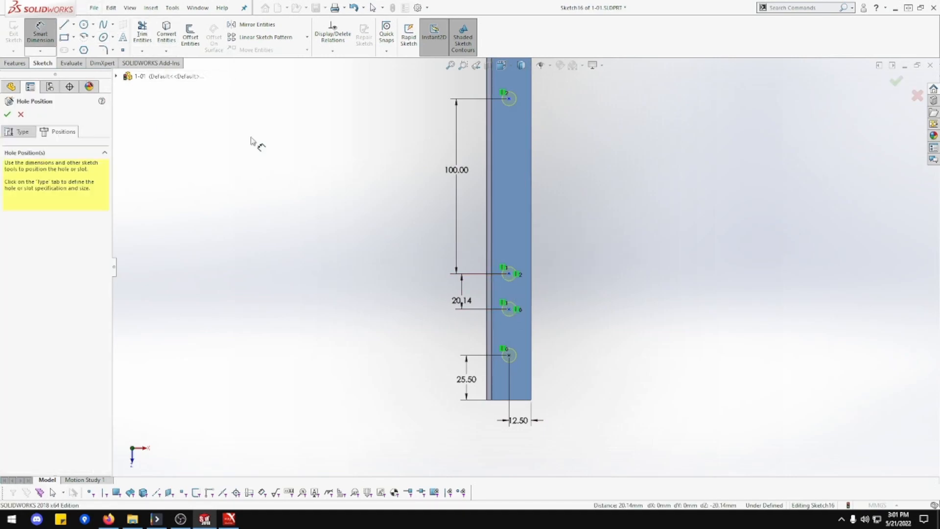
{"action": "left_click", "coordinate": [509, 310]}
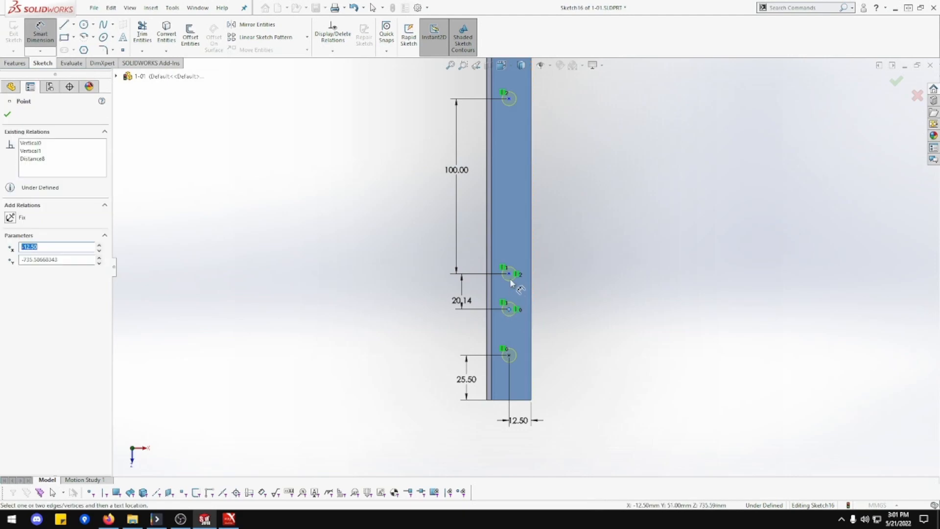
{"action": "left_click", "coordinate": [546, 304]}
{"action": "left_click", "coordinate": [509, 309]}
{"action": "left_click", "coordinate": [509, 275]}
{"action": "left_click", "coordinate": [464, 300]}
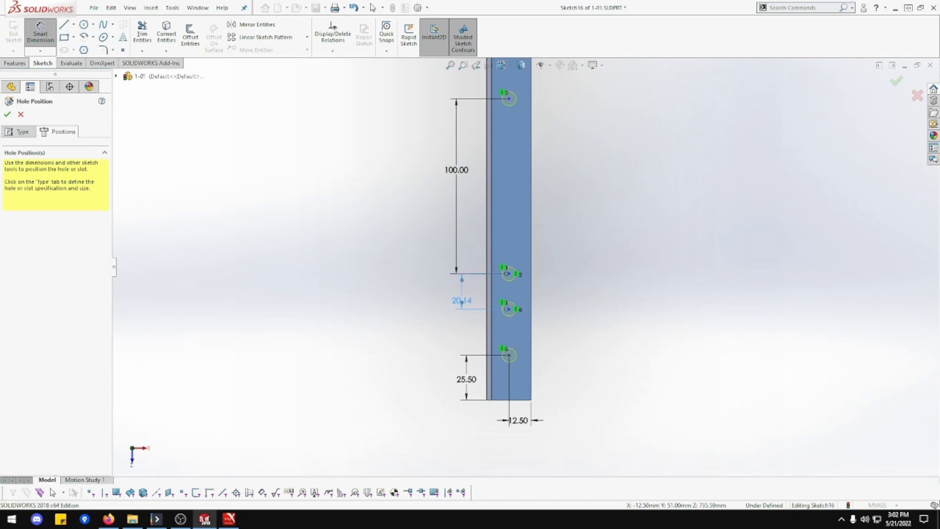
{"action": "key", "text": "Delete"}
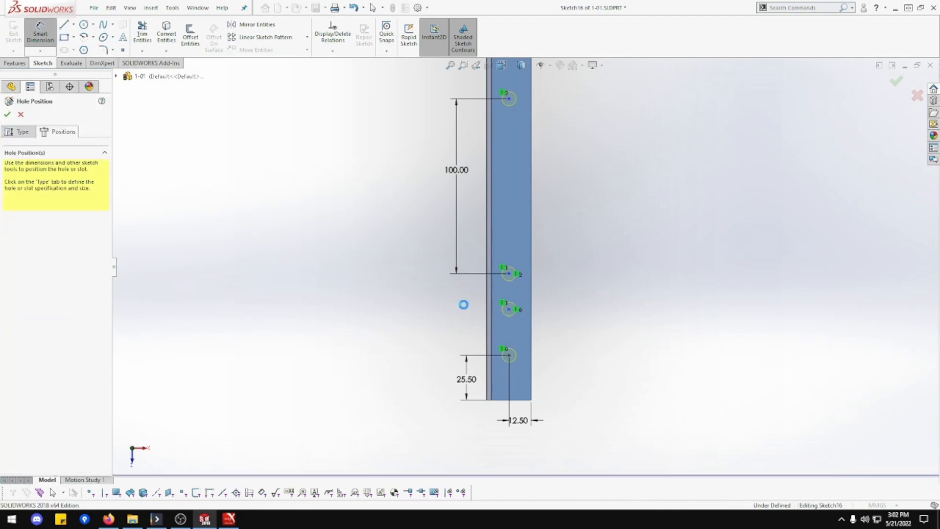
Step: Try to dimension the spacing between the two middle hole points as 100 mm, undo that value, and delete the dimension
{"action": "left_click", "coordinate": [509, 309]}
{"action": "left_click", "coordinate": [509, 274]}
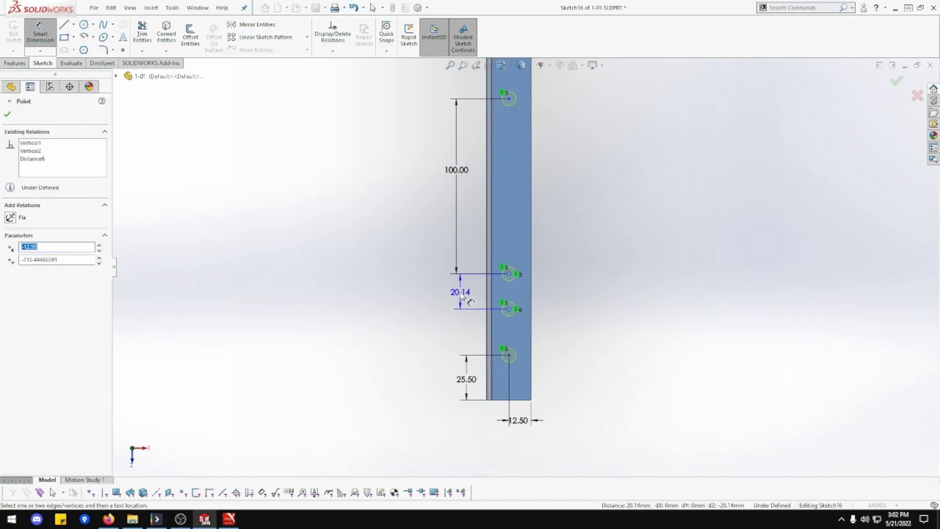
{"action": "left_click", "coordinate": [457, 294]}
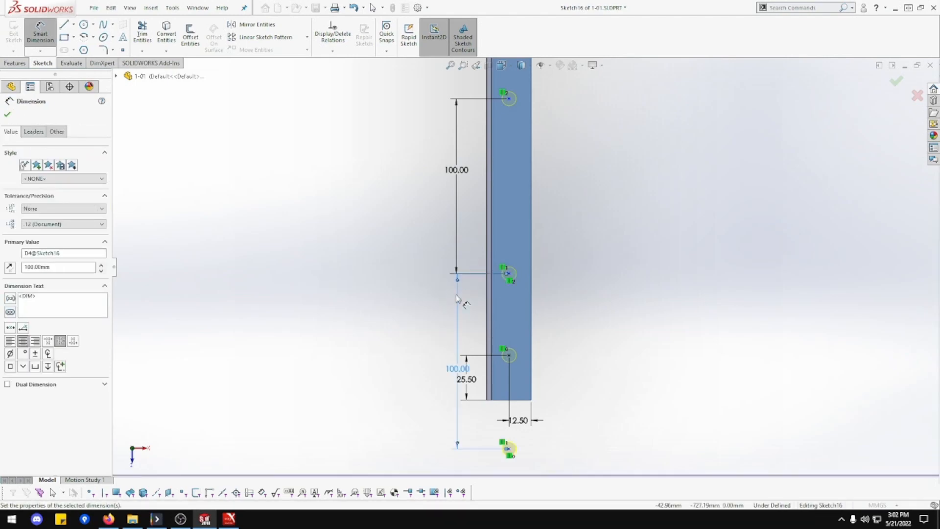
{"action": "key", "text": "Escape"}
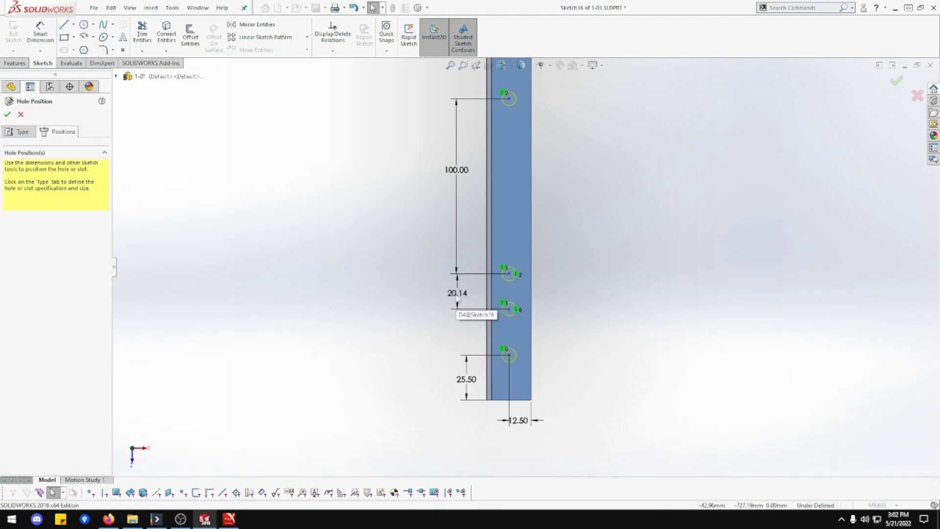
{"action": "left_click", "coordinate": [456, 294]}
{"action": "key", "text": "Delete"}
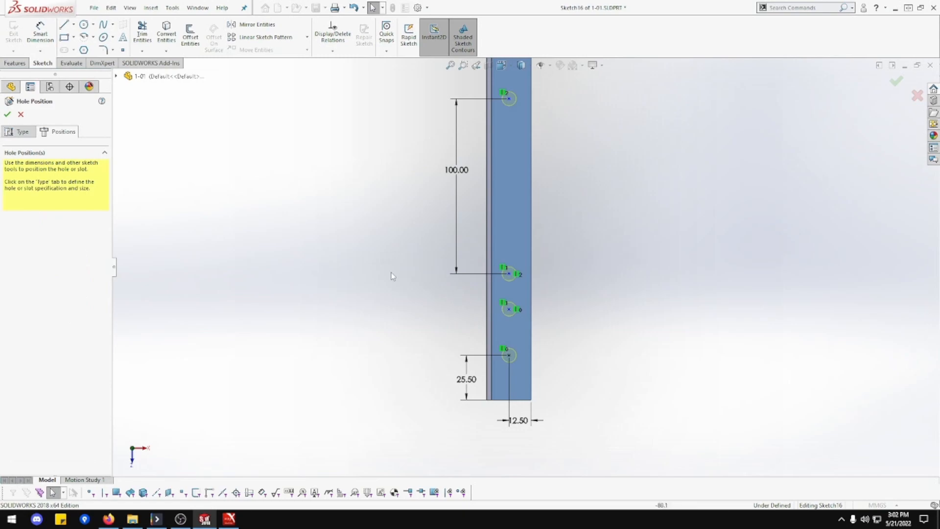
Step: Dimension the spacing between the two middle hole points as 100 mm and move the upper points back onto the flange above the lowest one
{"action": "left_click", "coordinate": [41, 33]}
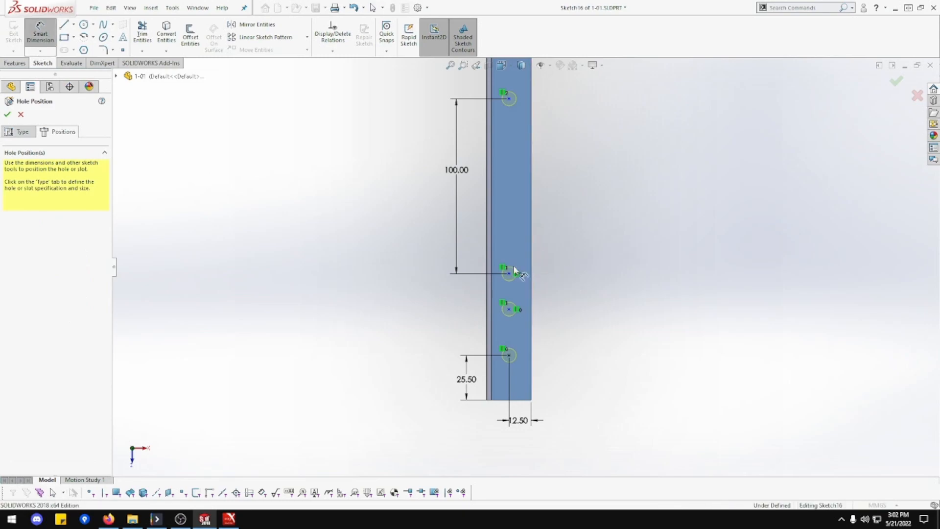
{"action": "left_click", "coordinate": [518, 296]}
{"action": "left_click", "coordinate": [509, 310]}
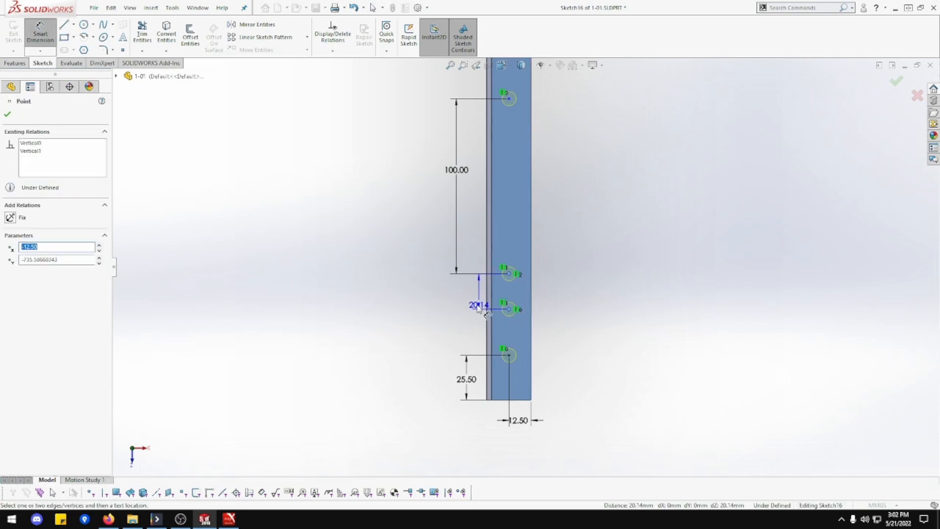
{"action": "left_click", "coordinate": [461, 300]}
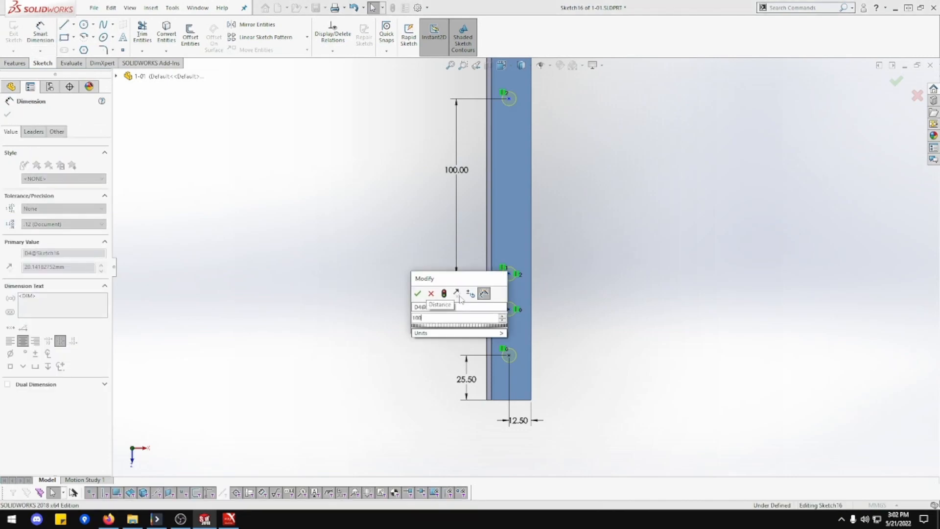
{"action": "type", "text": "100"}
{"action": "key", "text": "Return"}
{"action": "key", "text": "Escape"}
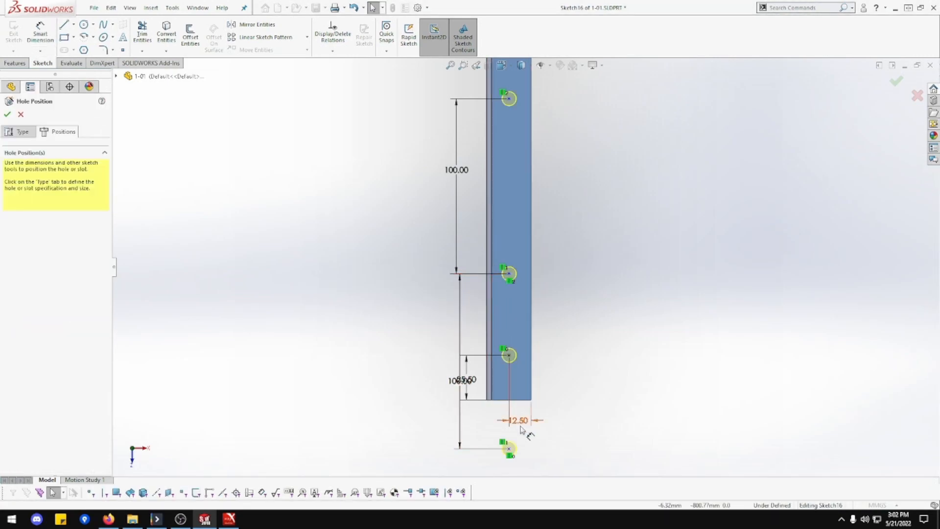
{"action": "left_click_drag", "start_coordinate": [509, 448], "coordinate": [519, 323]}
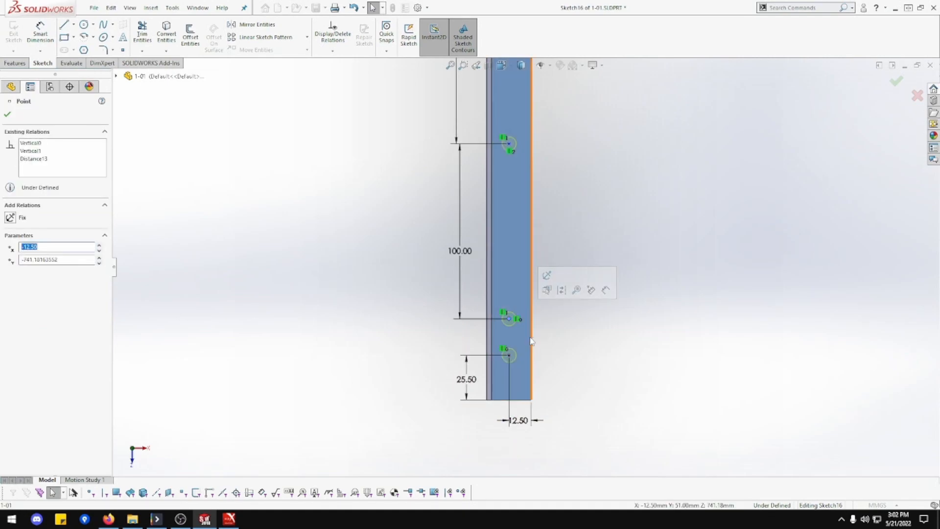
{"action": "left_click_drag", "start_coordinate": [509, 319], "coordinate": [510, 295]}
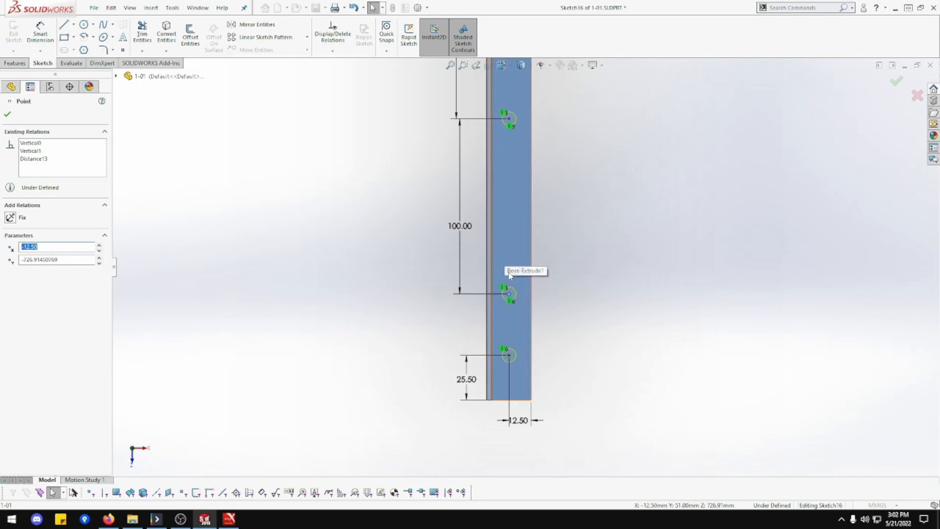
Step: Dimension the lowest hole point to the next one above it as 203 mm and finish the 8 mm hole feature
{"action": "left_click", "coordinate": [41, 32]}
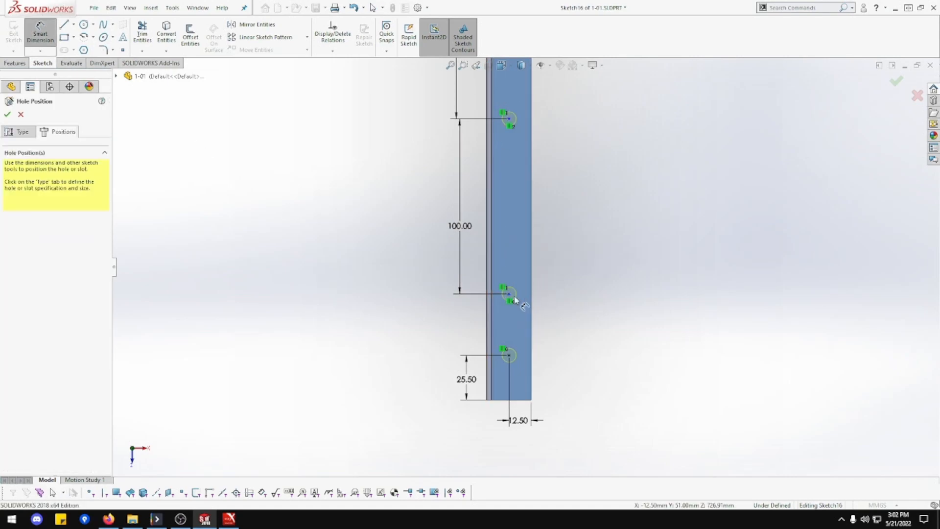
{"action": "left_click", "coordinate": [509, 355]}
{"action": "left_click", "coordinate": [509, 294]}
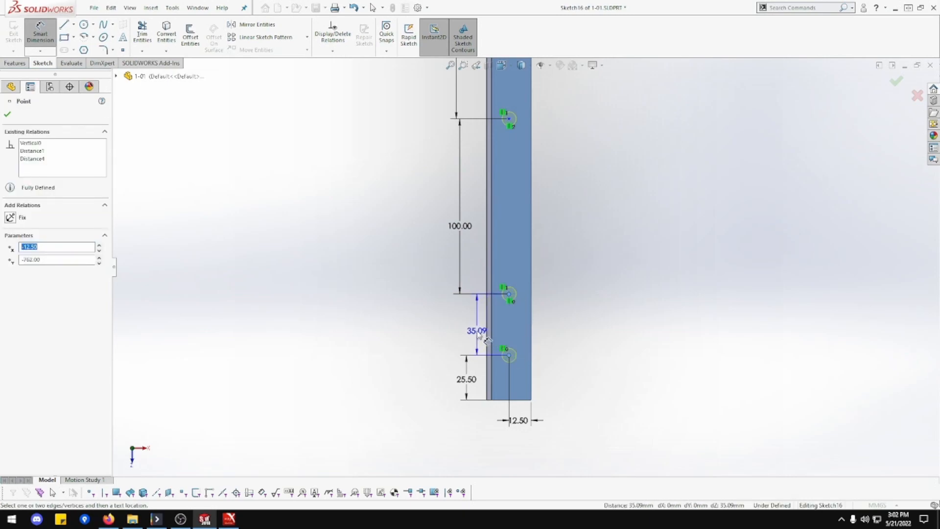
{"action": "left_click", "coordinate": [466, 337]}
{"action": "type", "text": "203"}
{"action": "key", "text": "Return"}
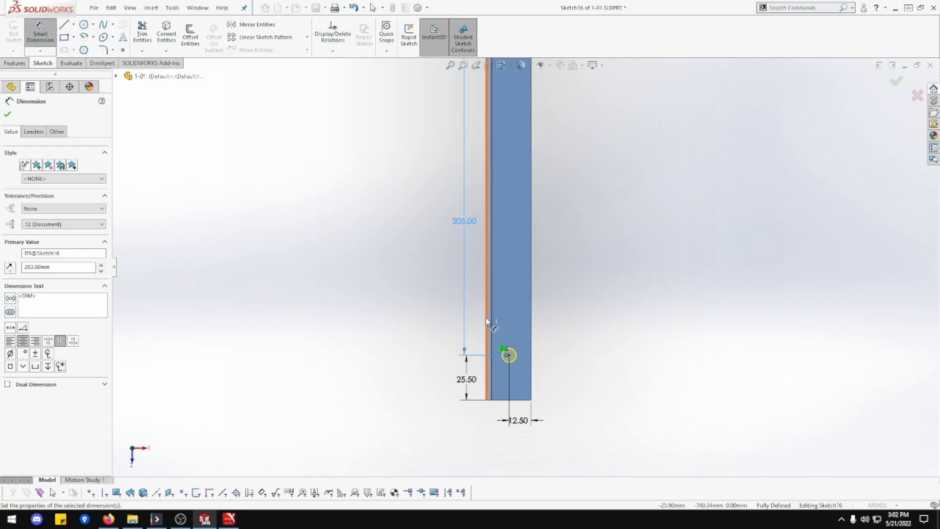
{"action": "scroll", "coordinate": [506, 238], "scroll_direction": "up", "scroll_amount": 3}
{"action": "scroll", "coordinate": [507, 241], "scroll_direction": "up", "scroll_amount": 3}
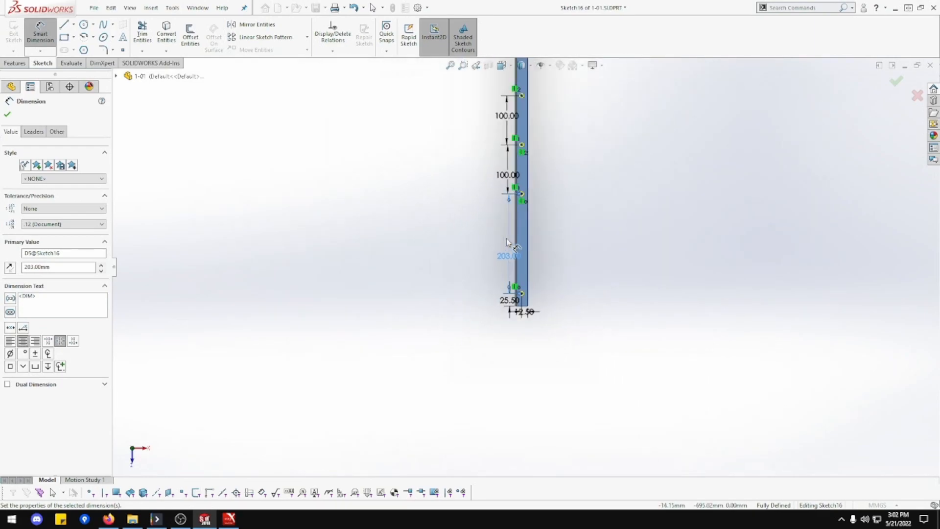
{"action": "left_click", "coordinate": [546, 182]}
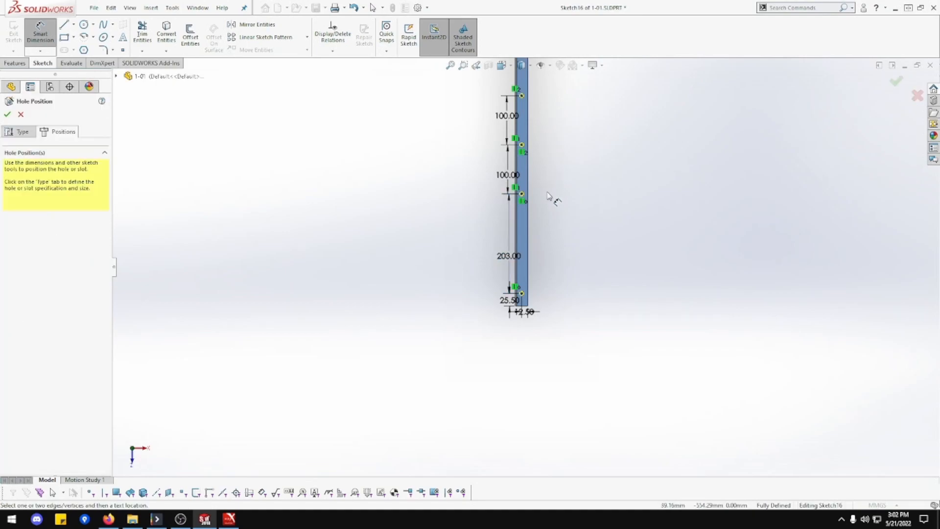
{"action": "left_click", "coordinate": [6, 115]}
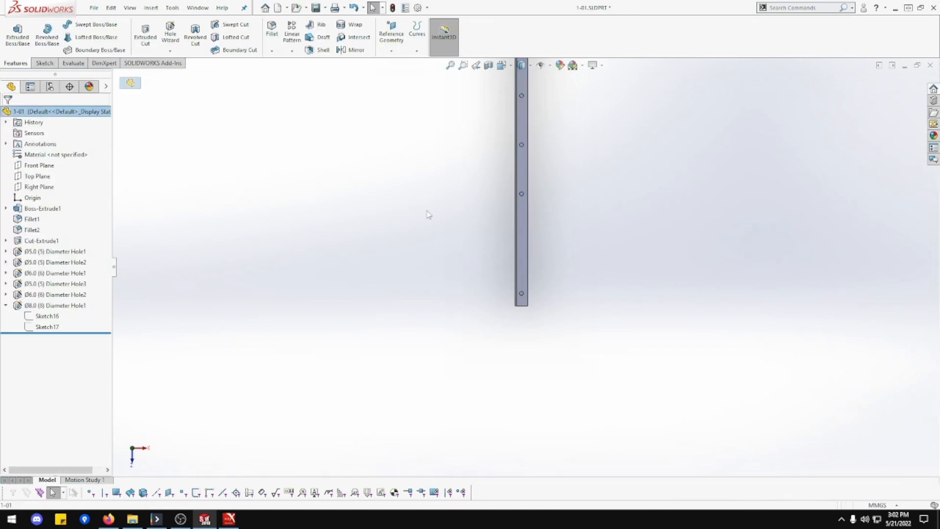
Step: Start a new Hole Wizard drill hole facing the same flange and set its size to Ø5.0
{"action": "middle_click_drag", "start_coordinate": [428, 212], "coordinate": [292, 204]}
{"action": "middle_click_drag", "start_coordinate": [352, 222], "coordinate": [499, 237]}
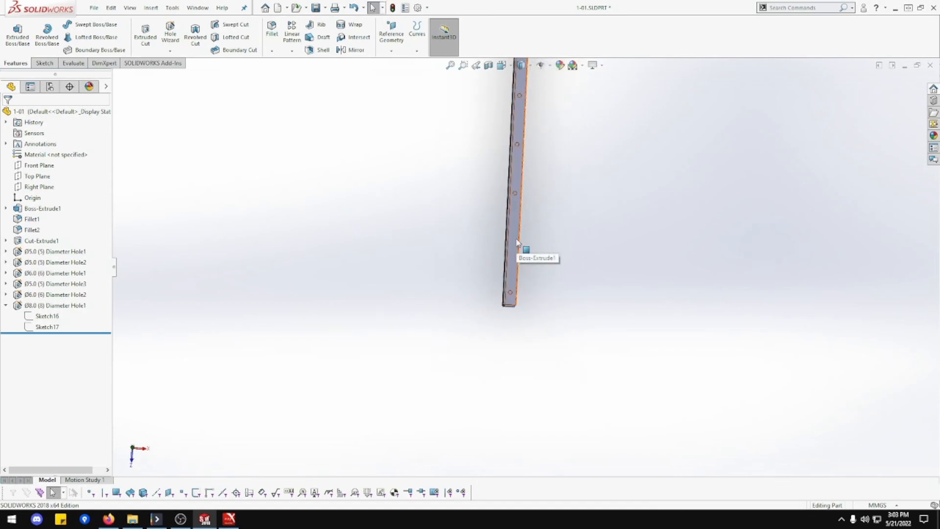
{"action": "right_click", "coordinate": [518, 240]}
{"action": "left_click", "coordinate": [590, 228]}
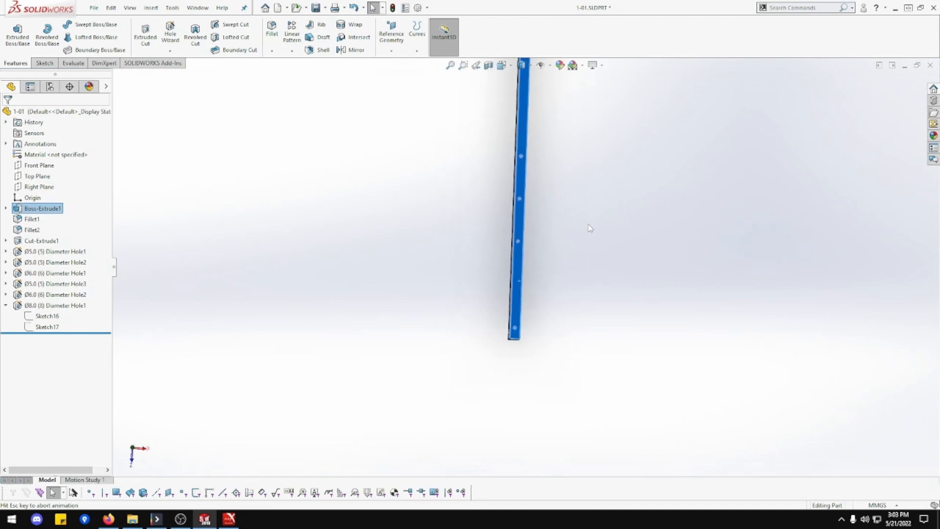
{"action": "left_click", "coordinate": [566, 371]}
{"action": "scroll", "coordinate": [560, 356], "scroll_direction": "down", "scroll_amount": 2}
{"action": "scroll", "coordinate": [512, 331], "scroll_direction": "down", "scroll_amount": 4}
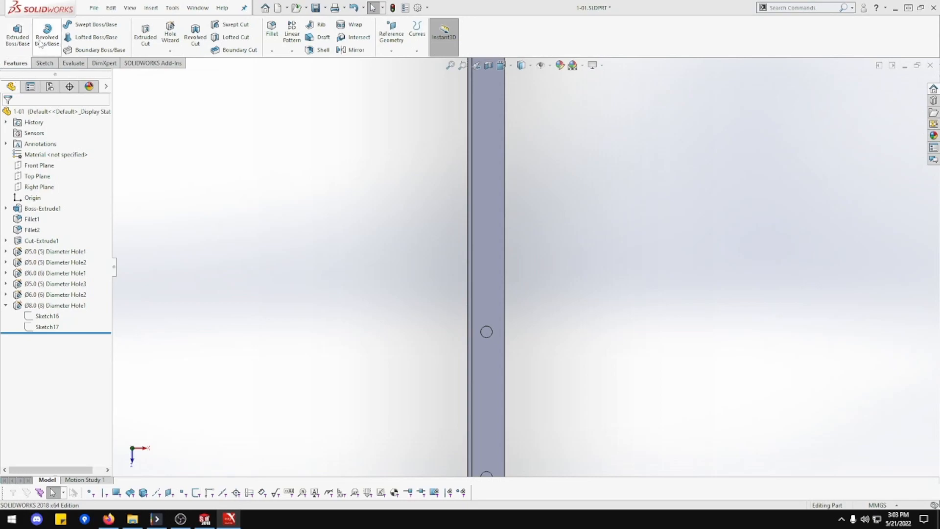
{"action": "left_click", "coordinate": [6, 305]}
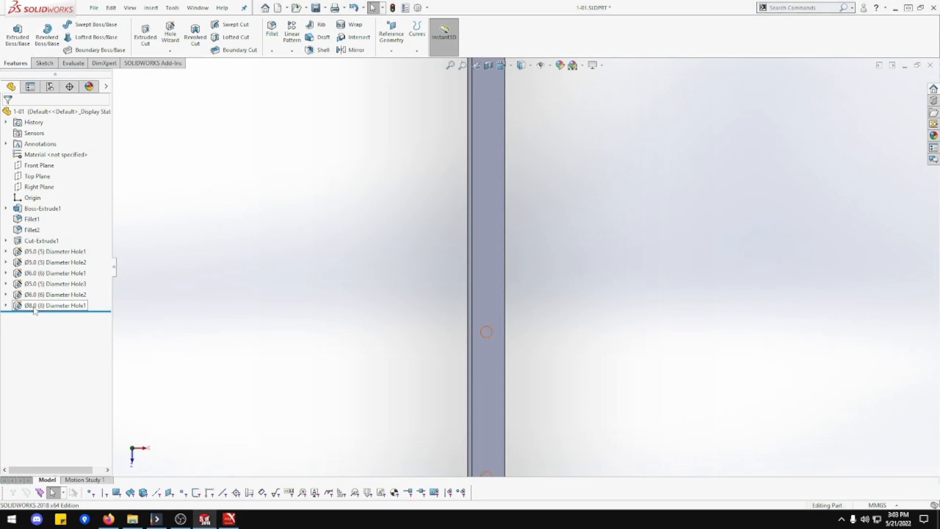
{"action": "left_click", "coordinate": [172, 36]}
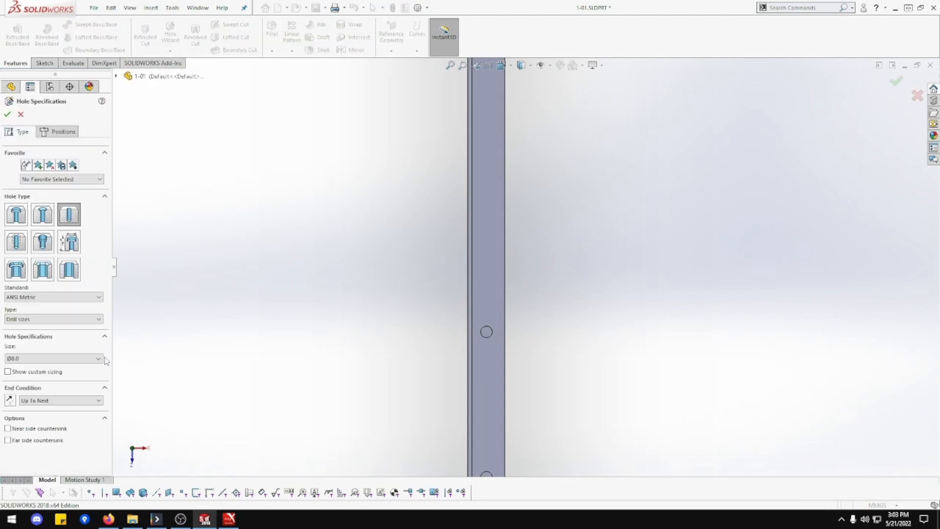
{"action": "left_click", "coordinate": [88, 358]}
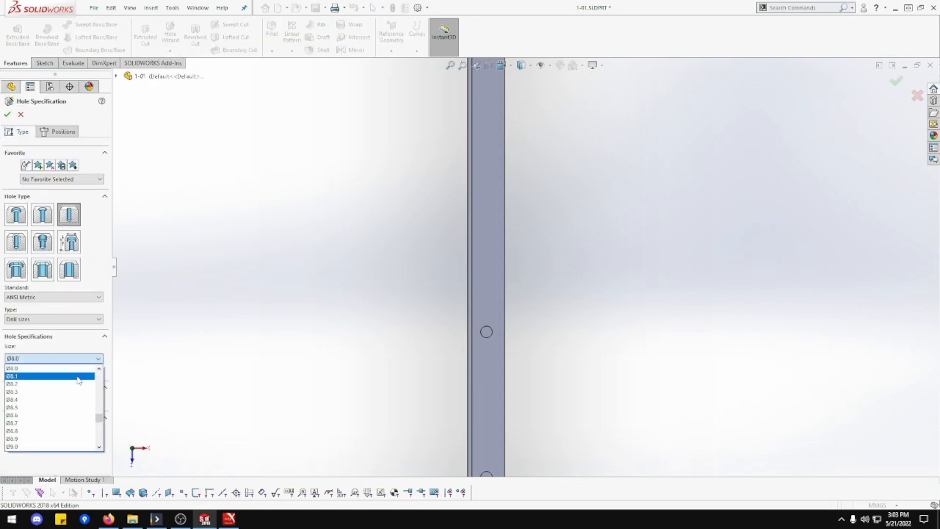
{"action": "scroll", "coordinate": [78, 380], "scroll_direction": "up", "scroll_amount": 5}
{"action": "scroll", "coordinate": [78, 379], "scroll_direction": "up", "scroll_amount": 2}
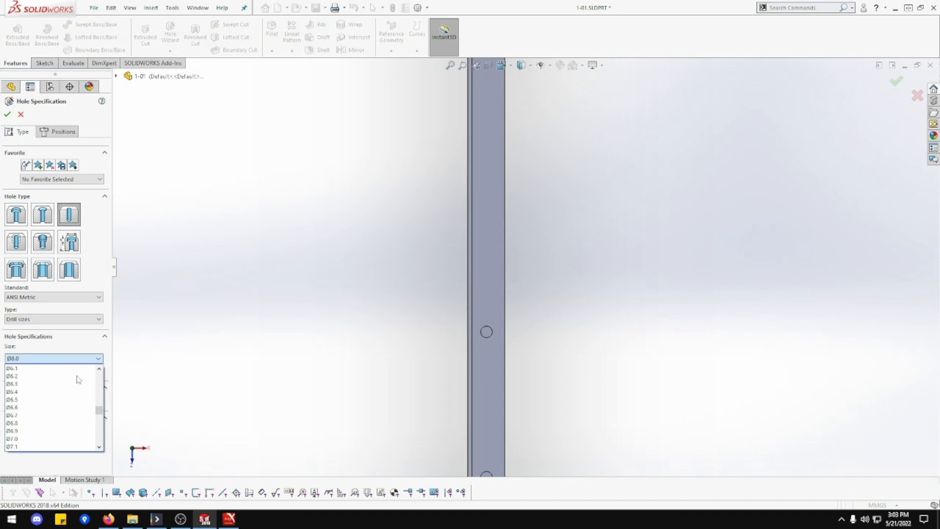
{"action": "scroll", "coordinate": [77, 374], "scroll_direction": "up", "scroll_amount": 2}
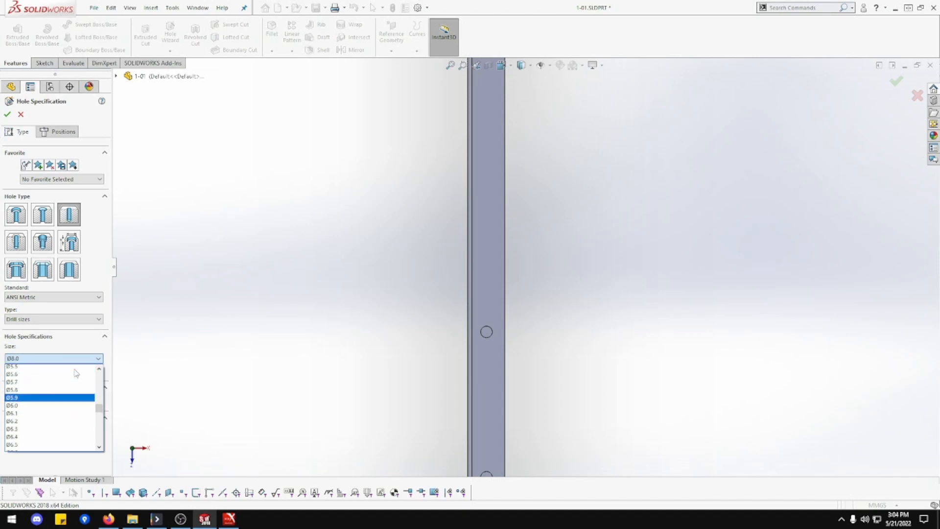
{"action": "scroll", "coordinate": [76, 375], "scroll_direction": "up", "scroll_amount": 1}
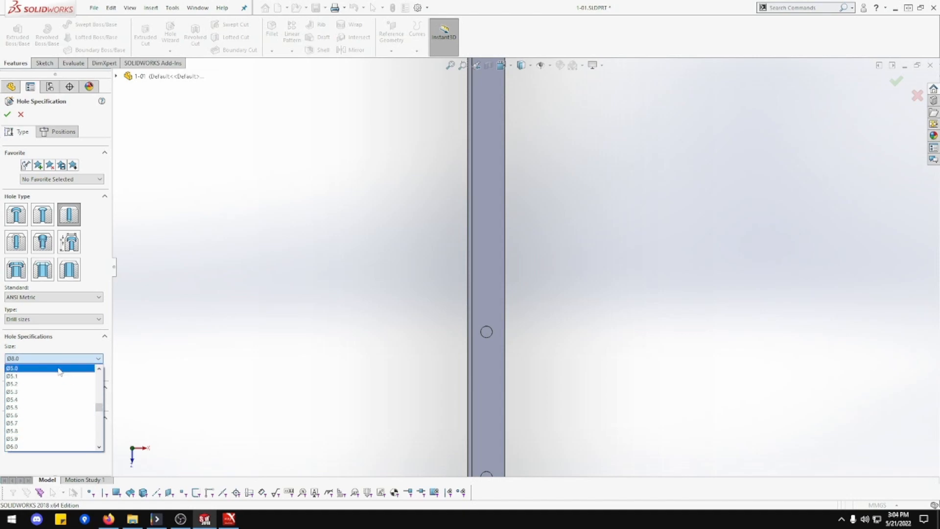
{"action": "left_click", "coordinate": [59, 369]}
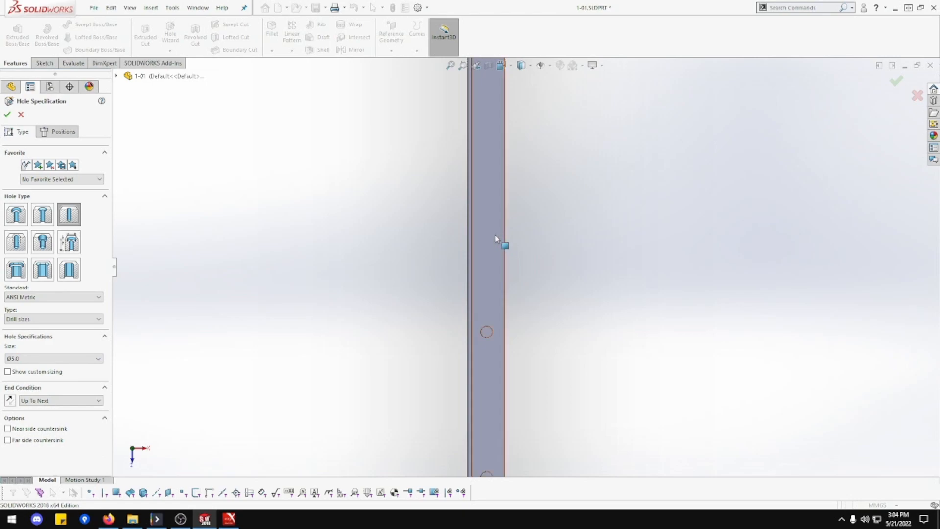
Step: Place four hole points in a vertical row on the flange face, above the existing 8 mm holes
{"action": "left_click", "coordinate": [73, 132]}
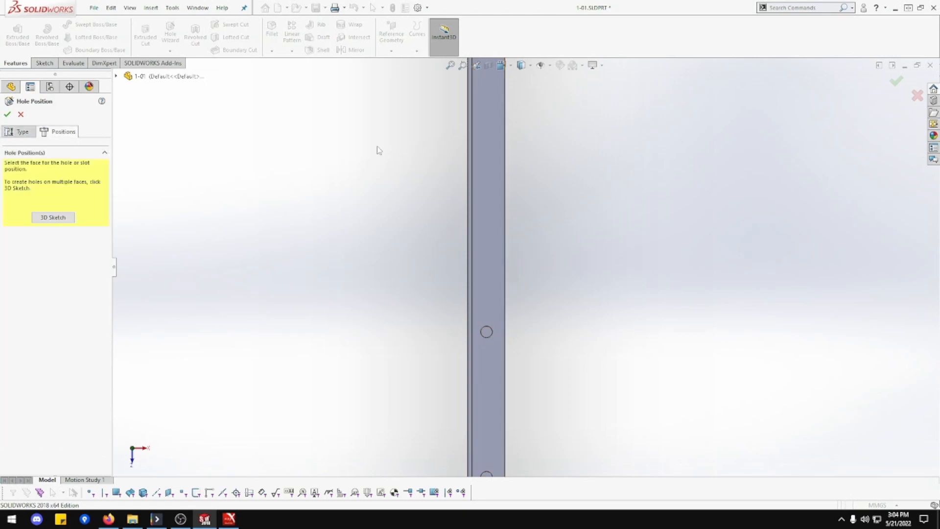
{"action": "left_click", "coordinate": [479, 184]}
{"action": "left_click", "coordinate": [481, 161]}
{"action": "left_click", "coordinate": [481, 138]}
{"action": "left_click", "coordinate": [481, 118]}
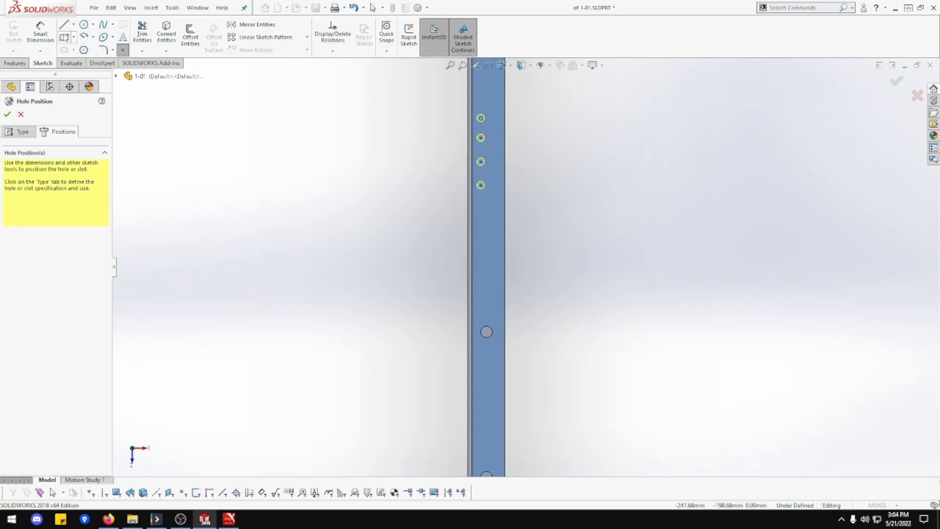
Step: Dimension the spacing between the top two hole points of the row as 30 mm
{"action": "left_click", "coordinate": [41, 35]}
{"action": "scroll", "coordinate": [513, 110], "scroll_direction": "down", "scroll_amount": 2}
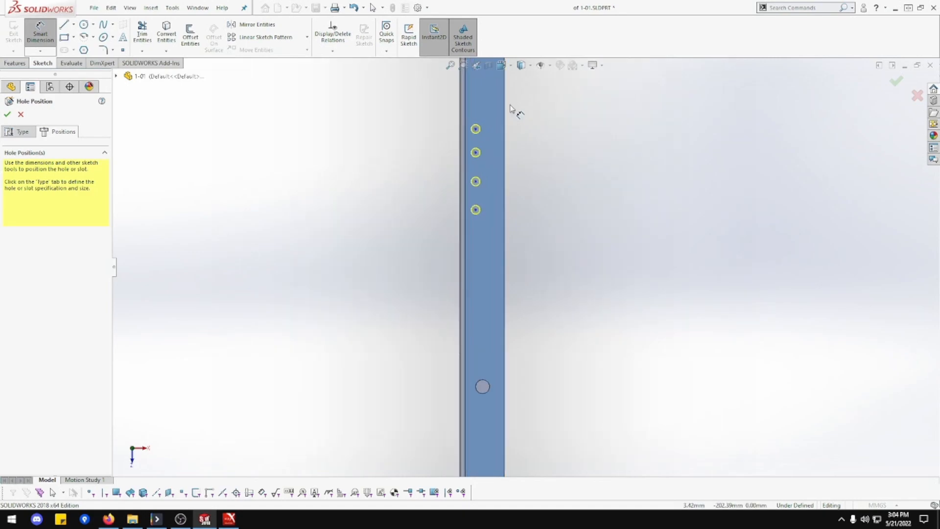
{"action": "left_click", "coordinate": [469, 142]}
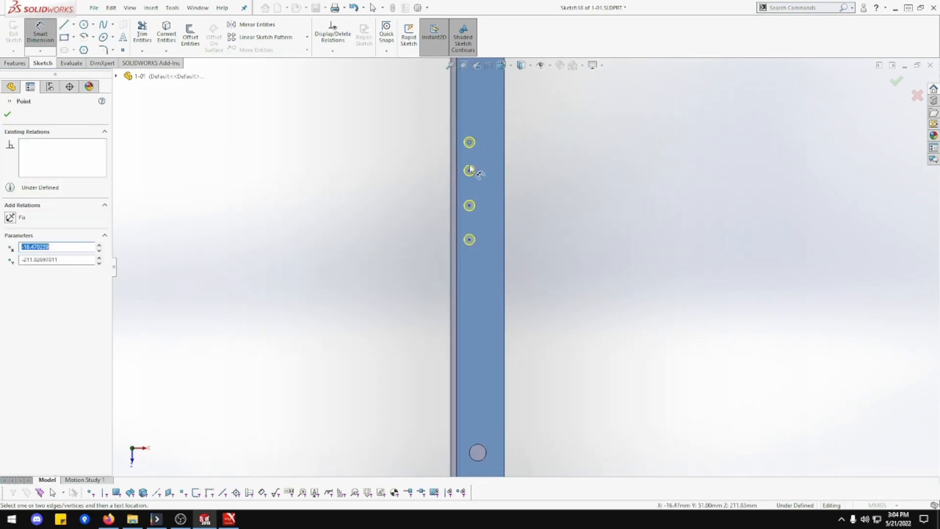
{"action": "left_click", "coordinate": [469, 170]}
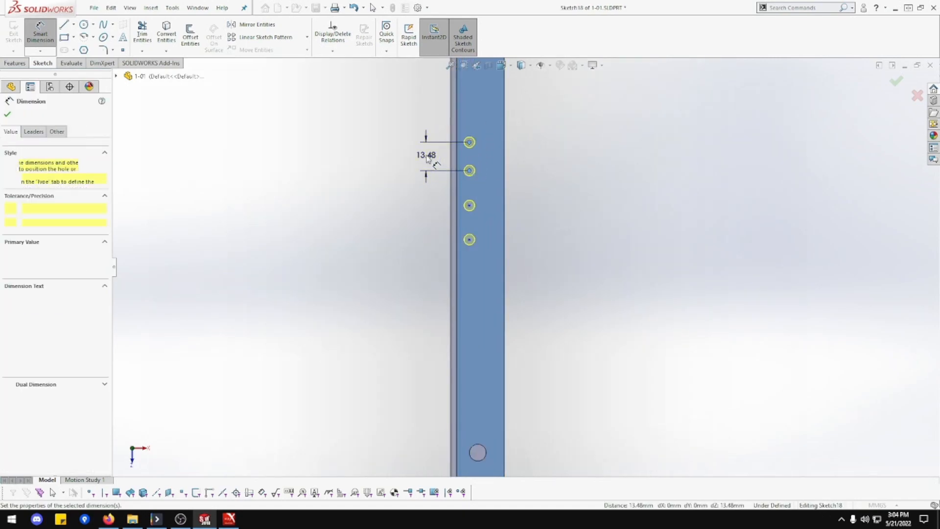
{"action": "left_click", "coordinate": [427, 157]}
{"action": "type", "text": "30"}
{"action": "key", "text": "Return"}
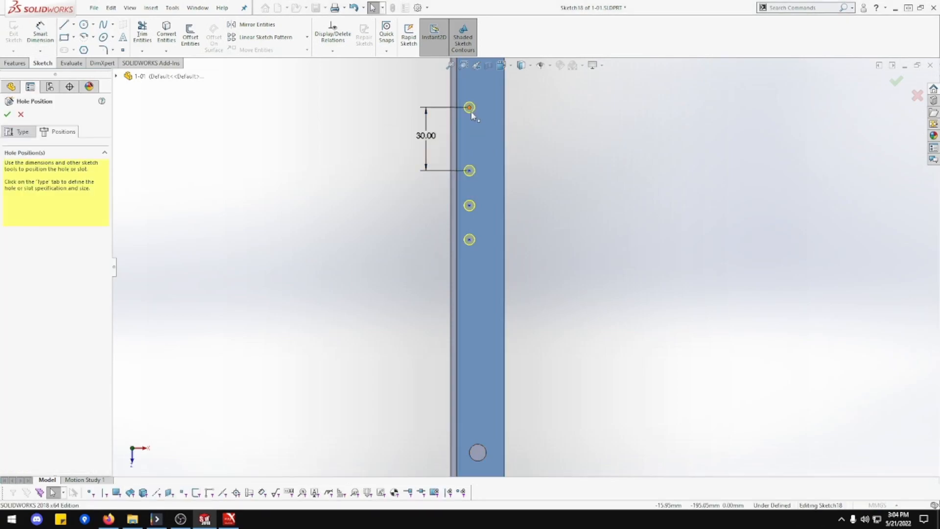
Step: Align all four hole points of the row with a vertical relation
{"action": "left_click", "coordinate": [469, 170]}
{"action": "left_click", "coordinate": [469, 205], "text": "ctrl"}
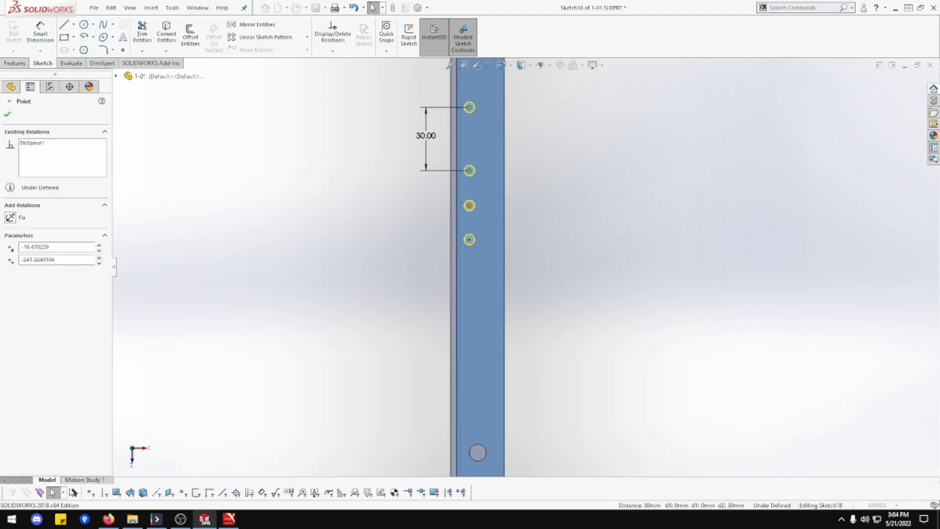
{"action": "left_click", "coordinate": [469, 239], "text": "ctrl"}
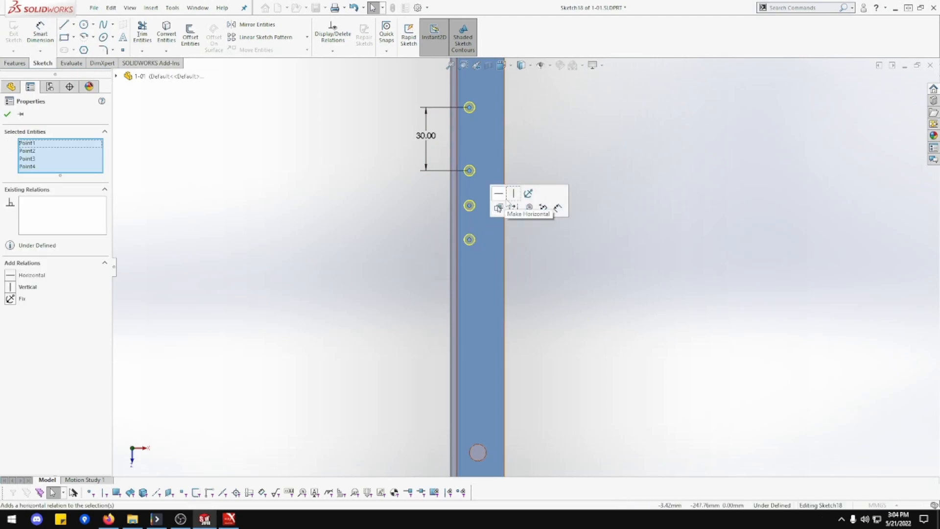
{"action": "left_click", "coordinate": [498, 208]}
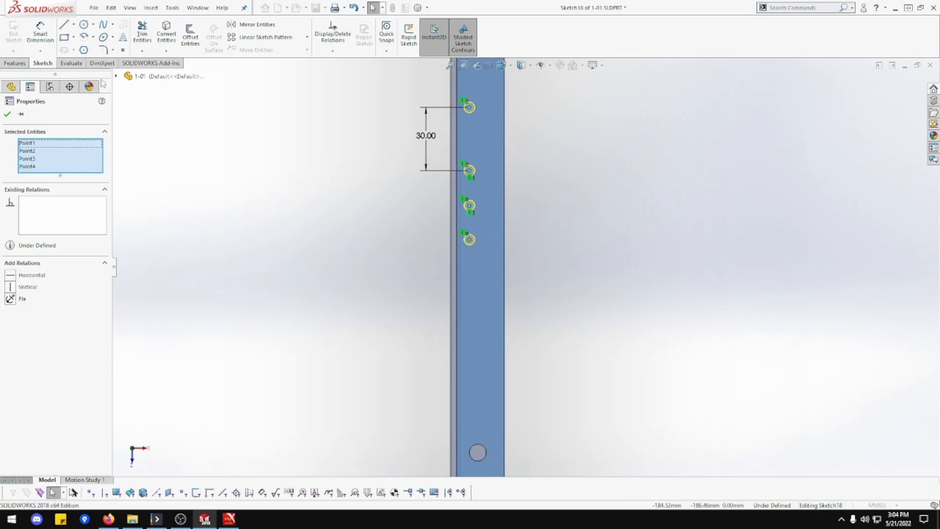
Step: Dimension the spacing between the two lowest hole points as 30 mm
{"action": "left_click", "coordinate": [41, 34]}
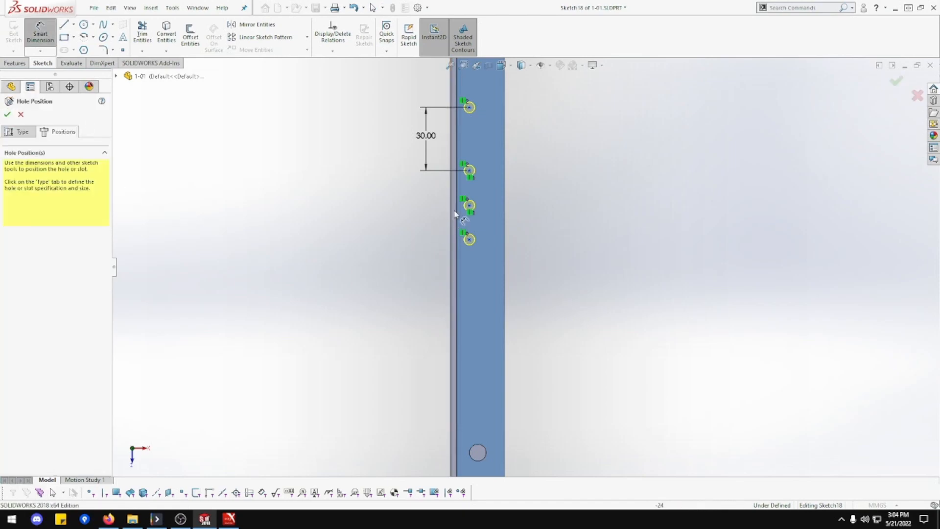
{"action": "left_click", "coordinate": [469, 206]}
{"action": "left_click", "coordinate": [469, 239]}
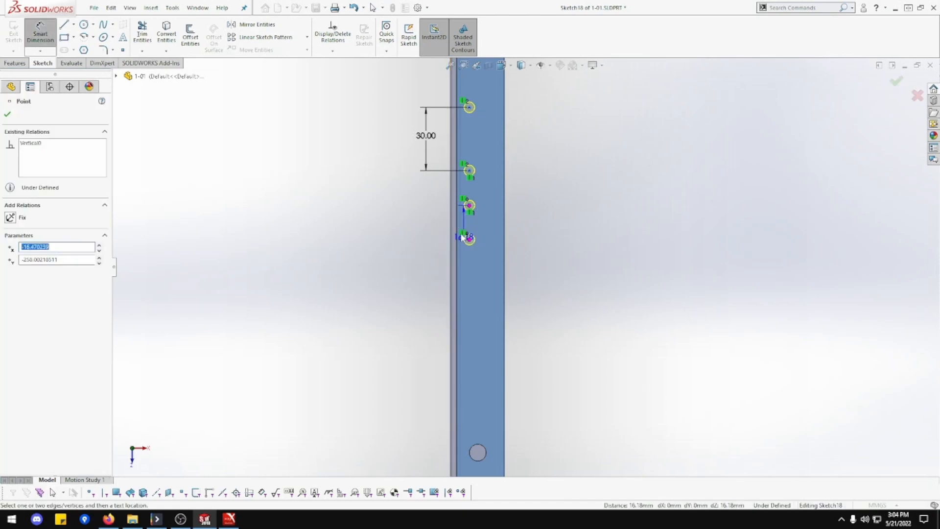
{"action": "left_click", "coordinate": [429, 224]}
{"action": "type", "text": "30"}
{"action": "key", "text": "Return"}
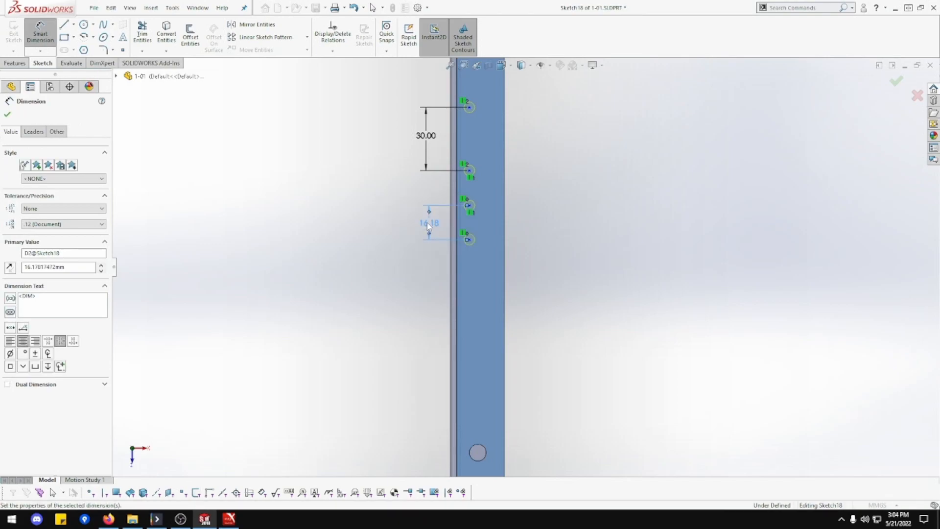
Step: Dimension the spacing between the two middle hole points of the row as 30 mm
{"action": "left_click", "coordinate": [470, 176]}
{"action": "left_click", "coordinate": [430, 174]}
{"action": "type", "text": "30"}
{"action": "key", "text": "Return"}
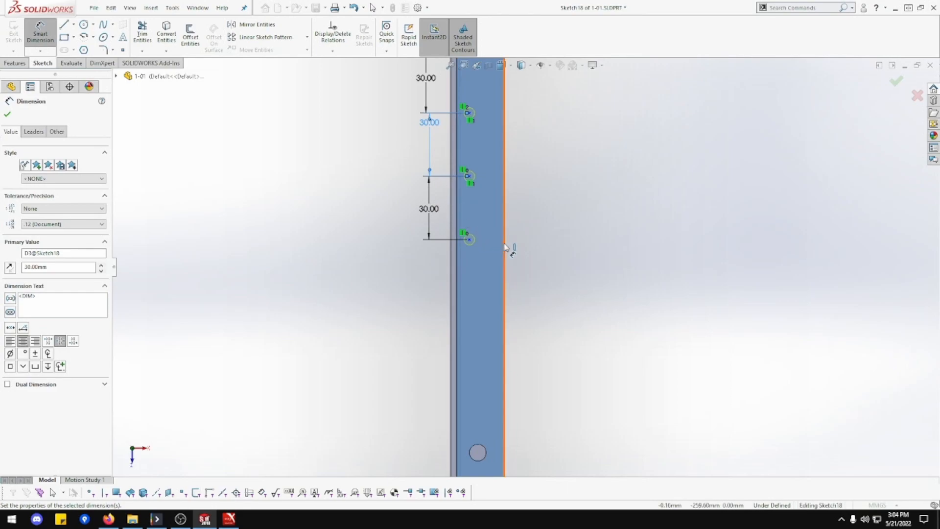
Step: Dimension the lowest hole point 11 mm from the flange's right-hand long edge
{"action": "left_click", "coordinate": [471, 241]}
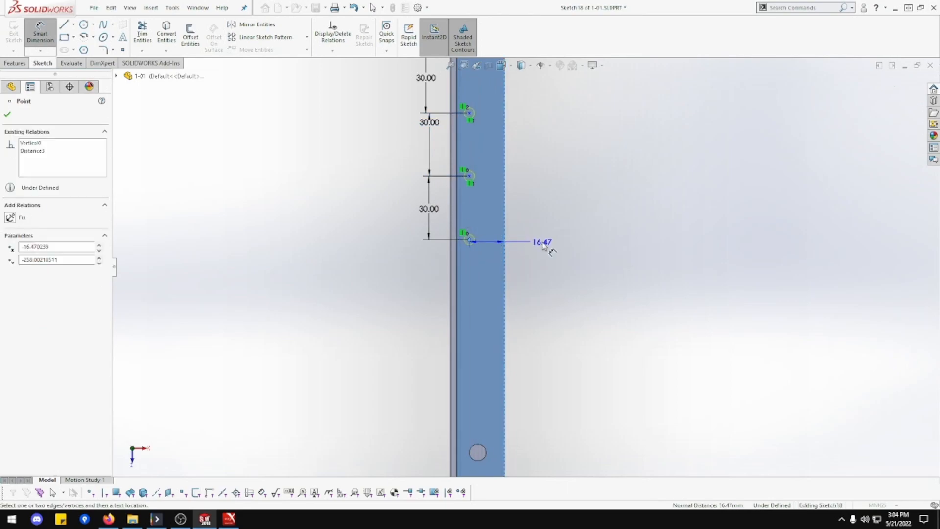
{"action": "left_click", "coordinate": [542, 245]}
{"action": "type", "text": "11"}
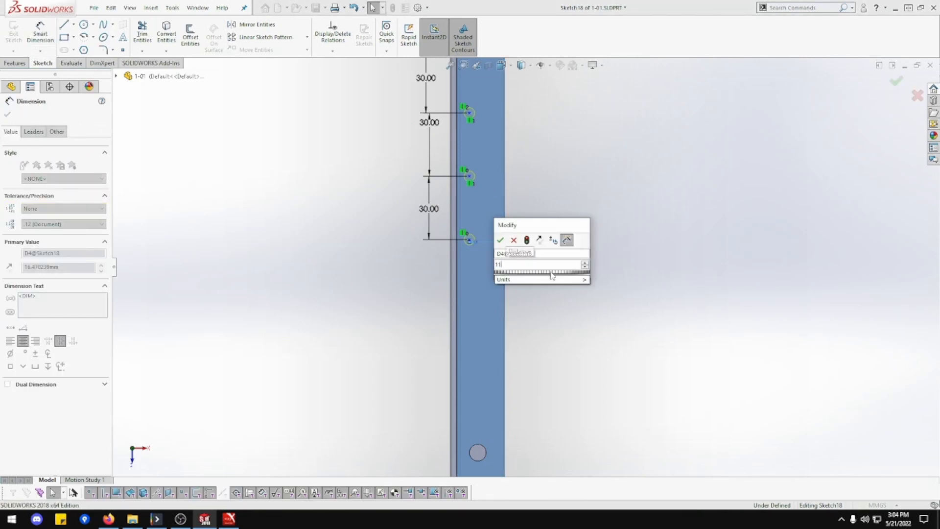
{"action": "key", "text": "Return"}
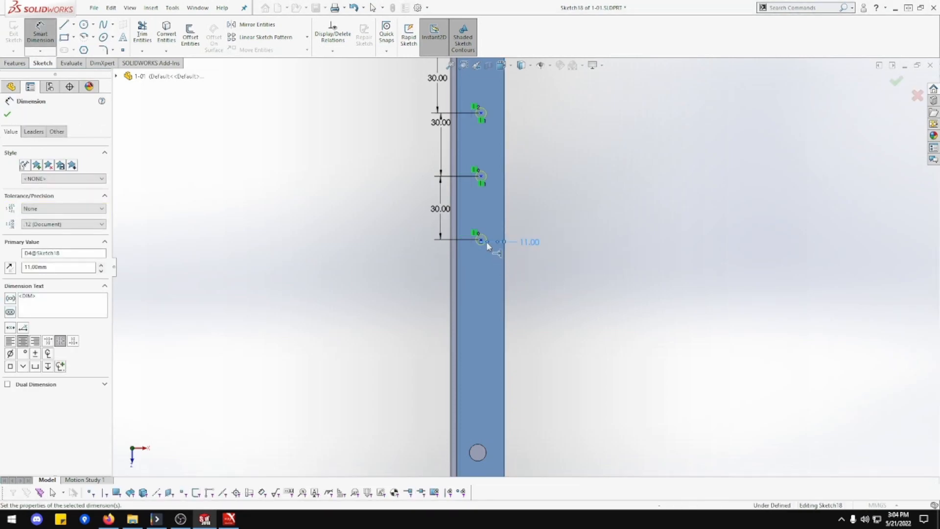
Step: Dimension the lowest hole point 112 mm above the nearest existing 8 mm hole and finish the Ø5.0 hole feature
{"action": "left_click", "coordinate": [483, 241]}
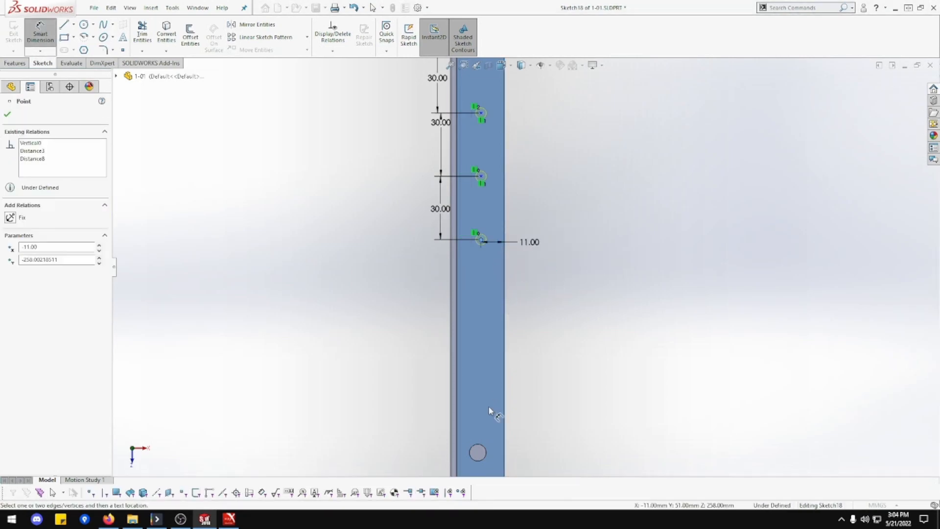
{"action": "left_click", "coordinate": [478, 446]}
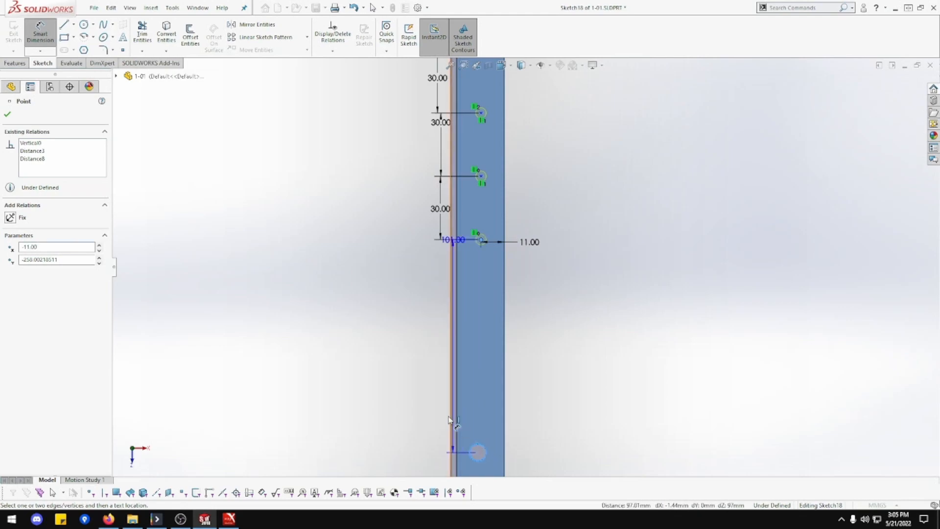
{"action": "left_click", "coordinate": [429, 372]}
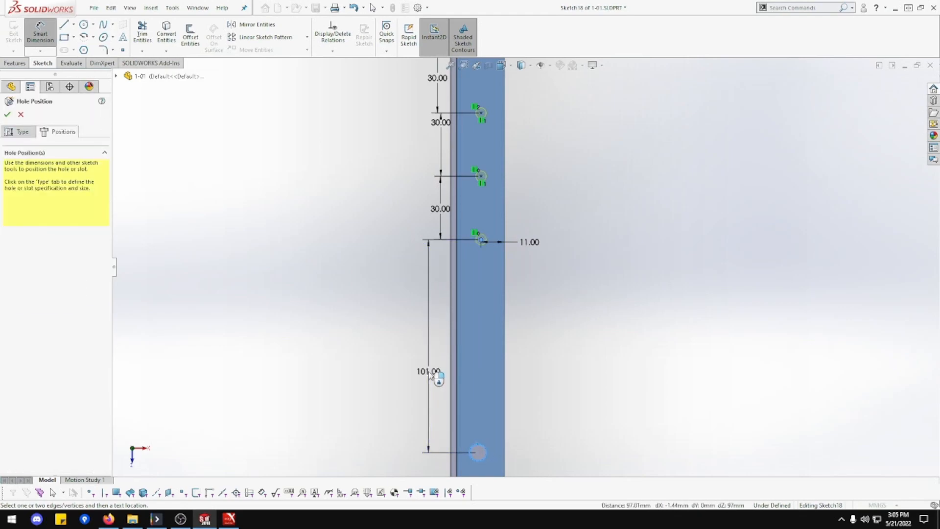
{"action": "type", "text": "112"}
{"action": "key", "text": "Return"}
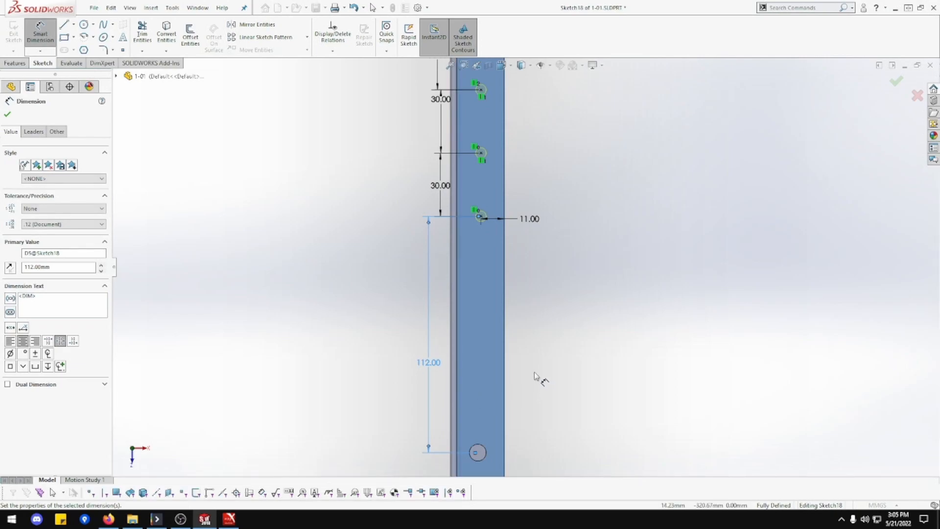
{"action": "scroll", "coordinate": [536, 377], "scroll_direction": "up", "scroll_amount": 1}
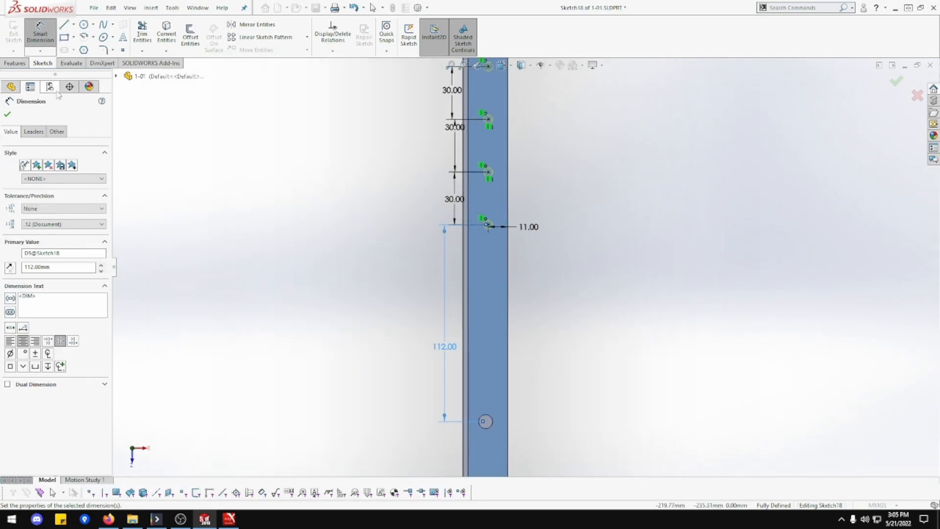
{"action": "left_click", "coordinate": [7, 115]}
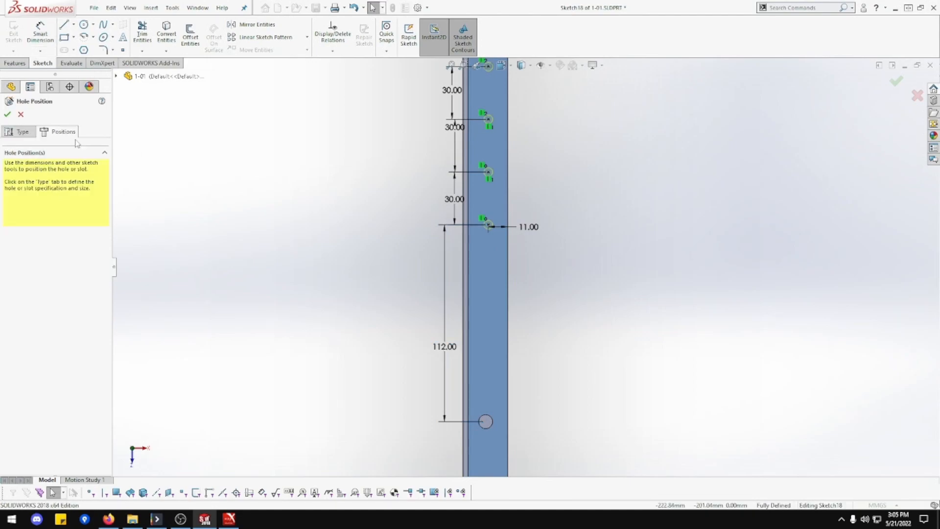
{"action": "left_click", "coordinate": [7, 114]}
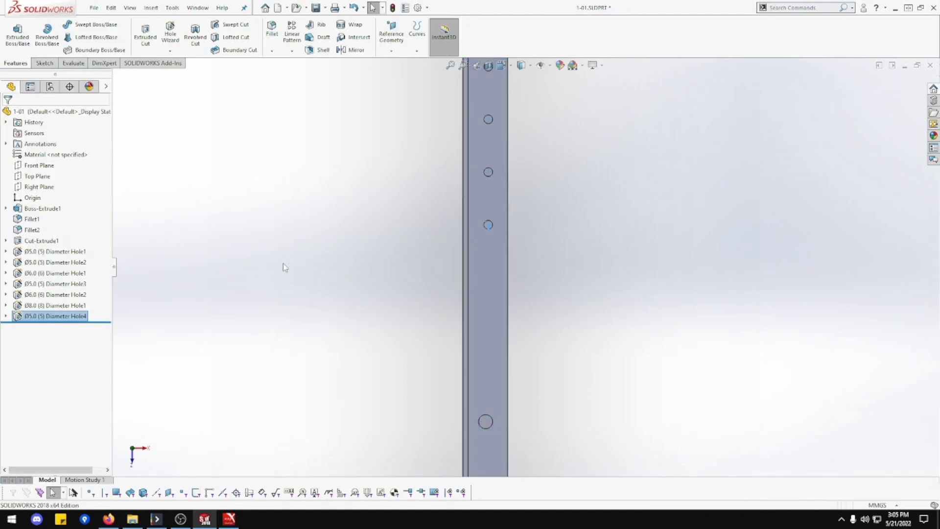
Step: Start a new Hole Wizard drill hole, set its size to Ø6.0 and go on to positioning it
{"action": "left_click", "coordinate": [171, 34]}
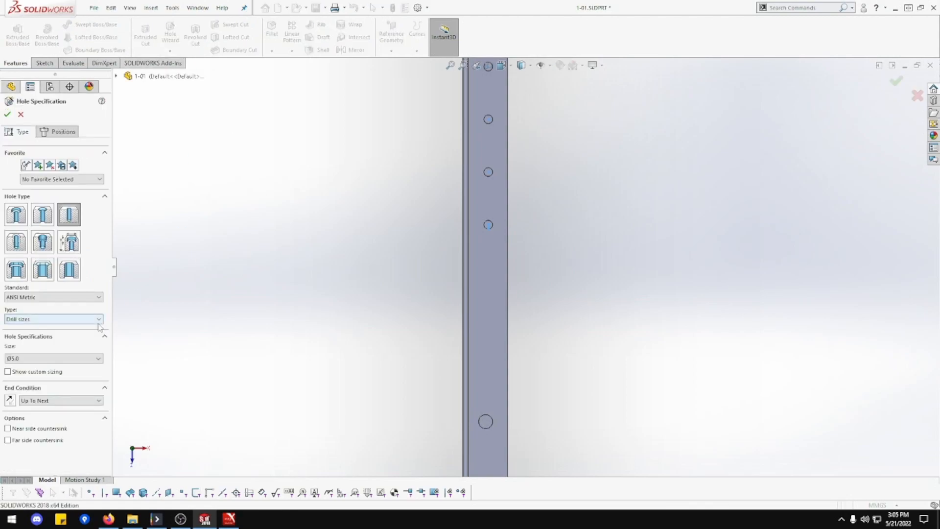
{"action": "left_click", "coordinate": [99, 359]}
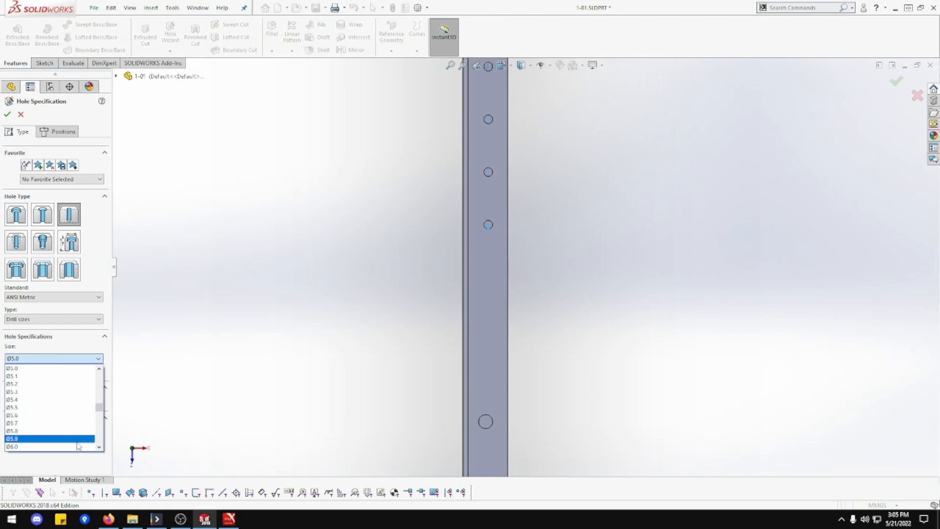
{"action": "left_click", "coordinate": [78, 448]}
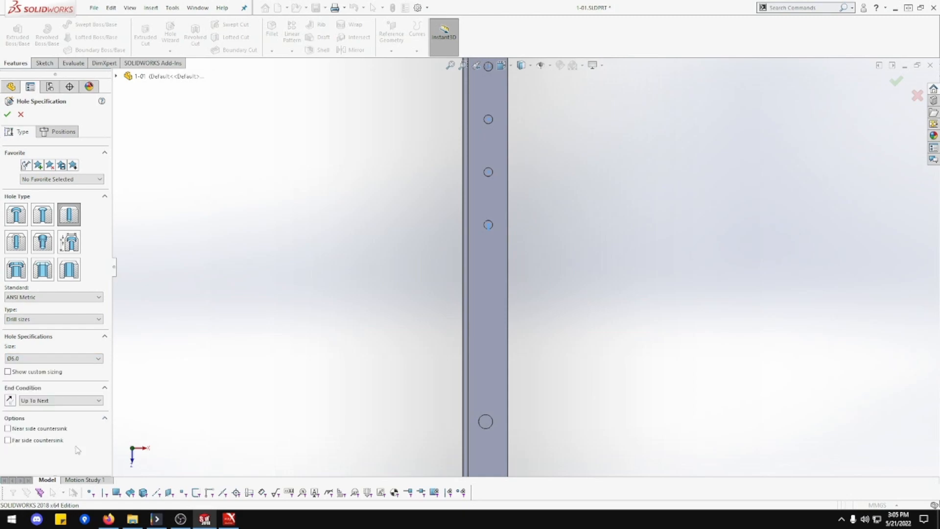
{"action": "left_click", "coordinate": [58, 132]}
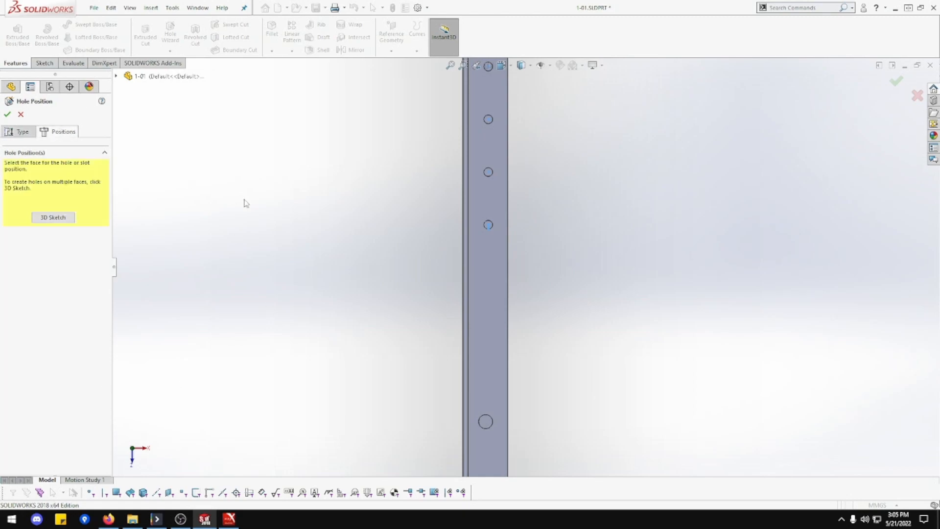
Step: Place two hole points on the flange face, one below and one above the row of four Ø5.0 holes
{"action": "left_click", "coordinate": [489, 328]}
{"action": "scroll", "coordinate": [496, 314], "scroll_direction": "up", "scroll_amount": 3}
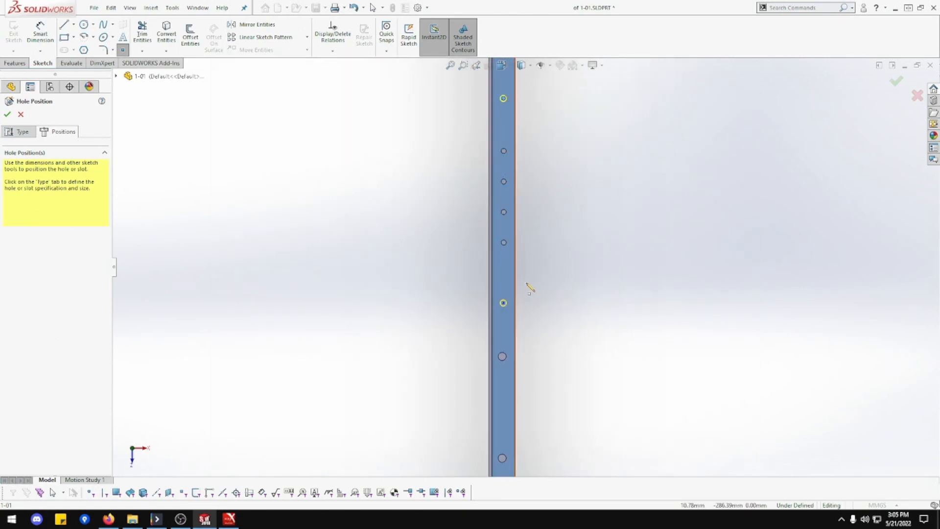
{"action": "scroll", "coordinate": [528, 287], "scroll_direction": "down", "scroll_amount": 3}
{"action": "left_click", "coordinate": [40, 35]}
{"action": "key", "text": "Escape"}
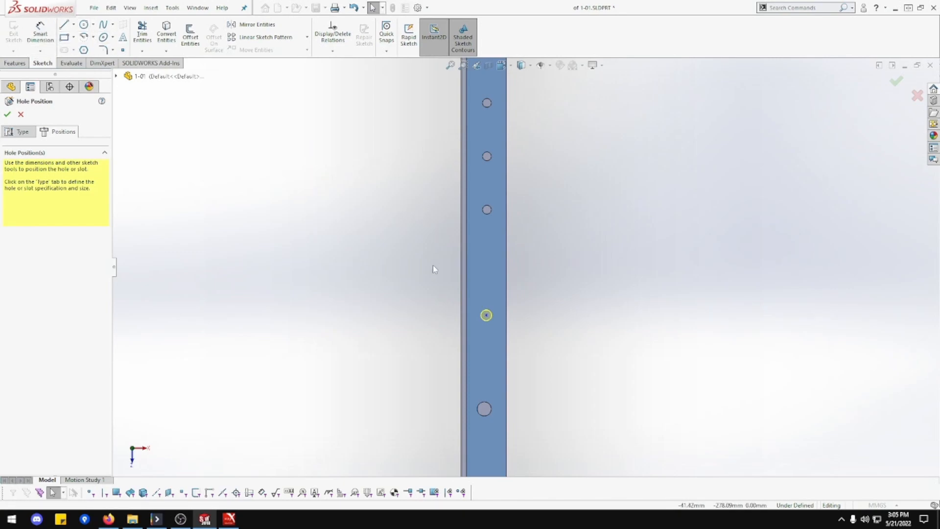
Step: Align the two new hole points with a vertical relation
{"action": "scroll", "coordinate": [433, 266], "scroll_direction": "up", "scroll_amount": 1}
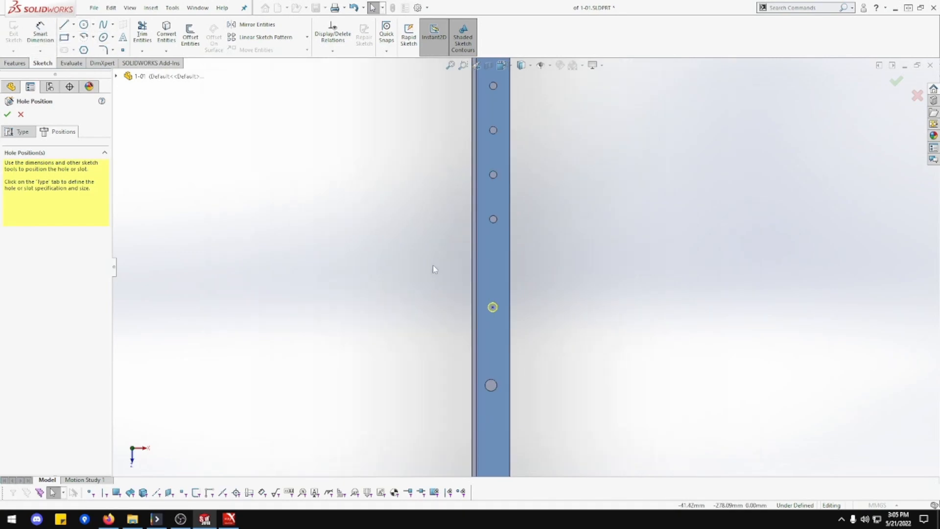
{"action": "scroll", "coordinate": [433, 266], "scroll_direction": "up", "scroll_amount": 2}
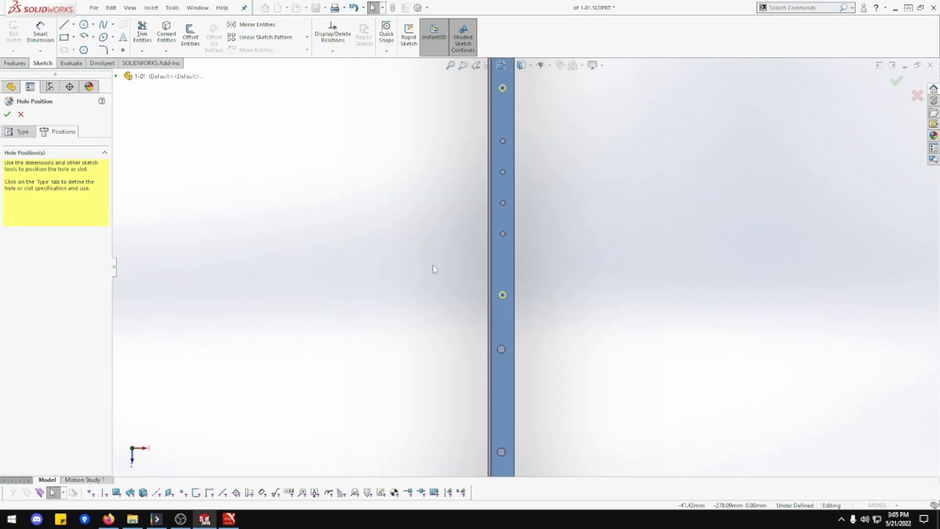
{"action": "left_click", "coordinate": [502, 295]}
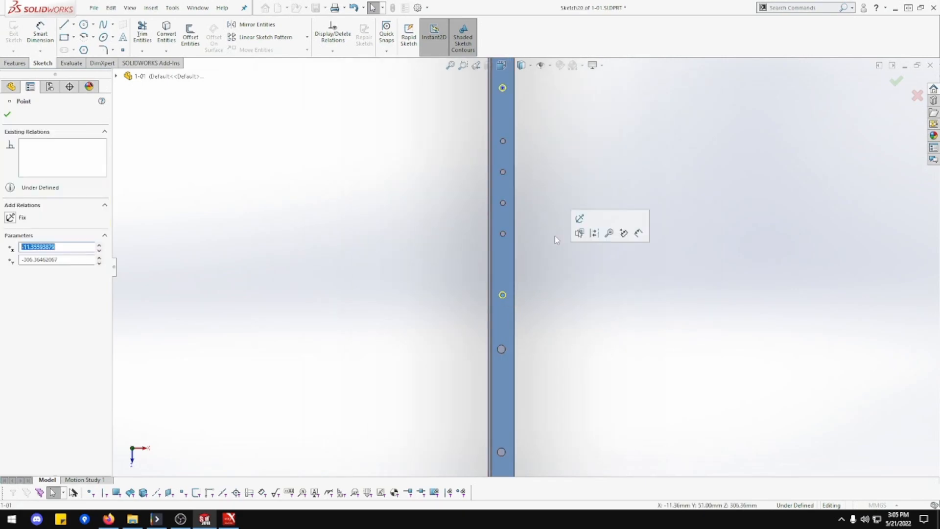
{"action": "left_click", "coordinate": [502, 88], "text": "ctrl"}
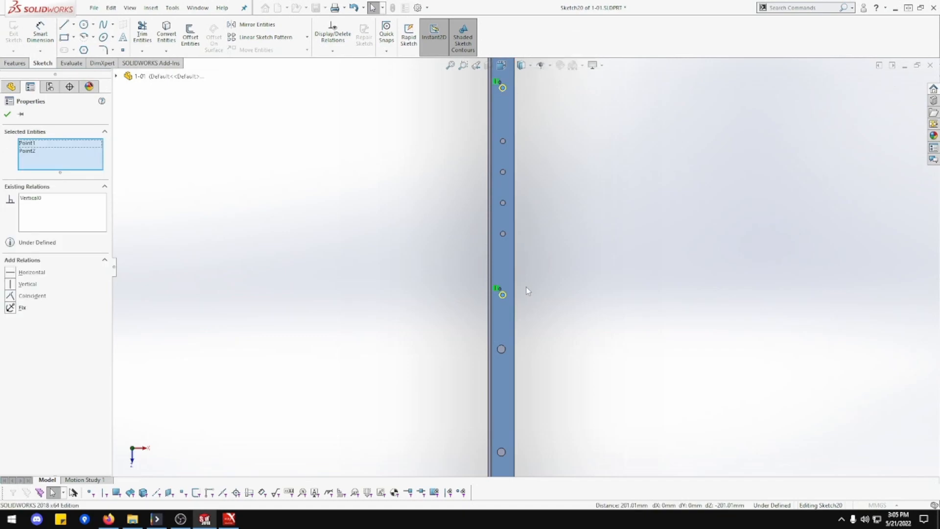
Step: Dimension the lower Ø6.0 hole point 10 mm from the flange's long edge
{"action": "scroll", "coordinate": [526, 286], "scroll_direction": "down", "scroll_amount": 3}
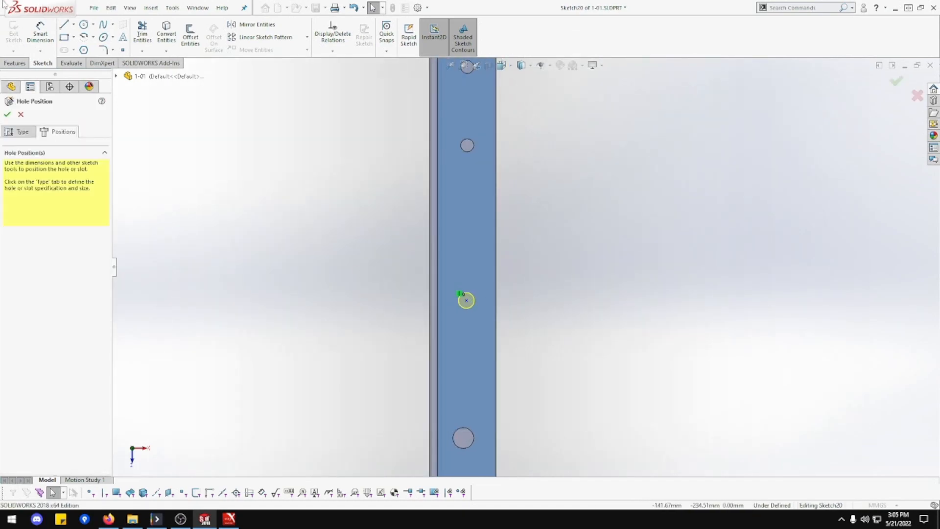
{"action": "left_click", "coordinate": [41, 32]}
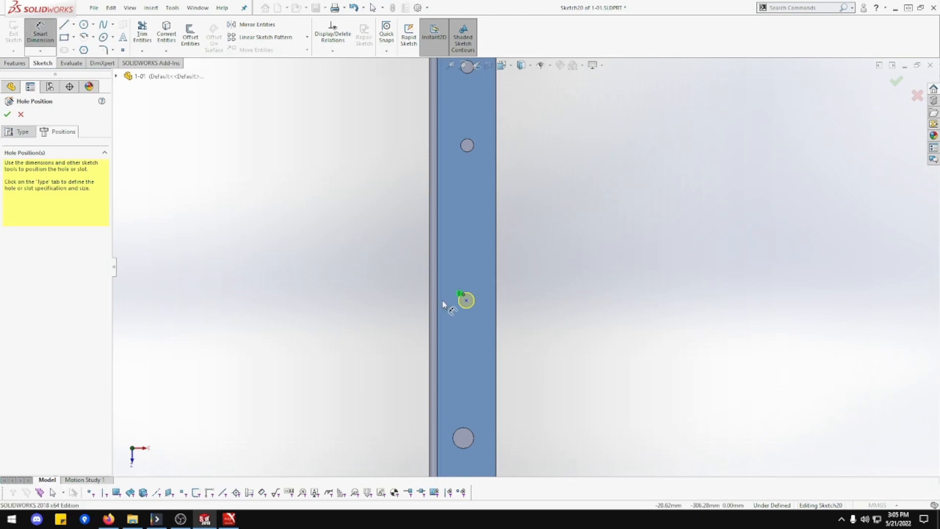
{"action": "left_click", "coordinate": [496, 311]}
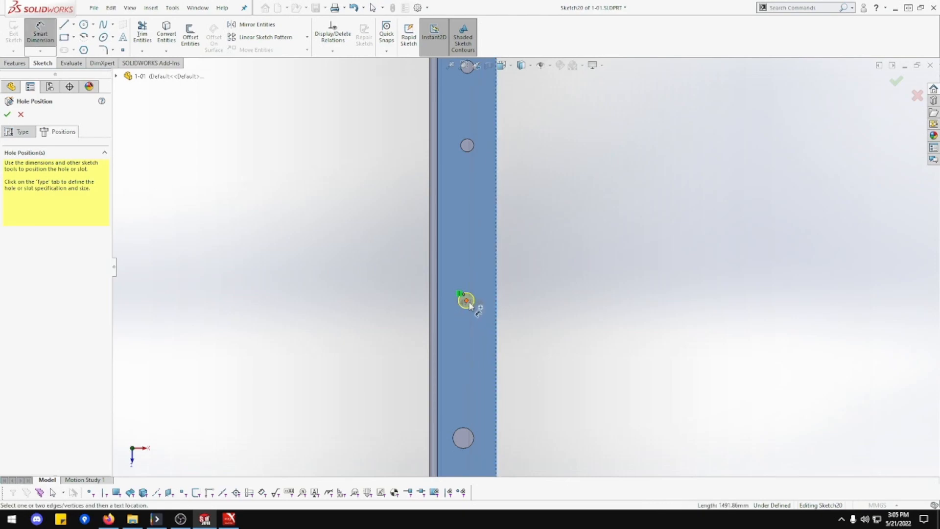
{"action": "left_click", "coordinate": [466, 300]}
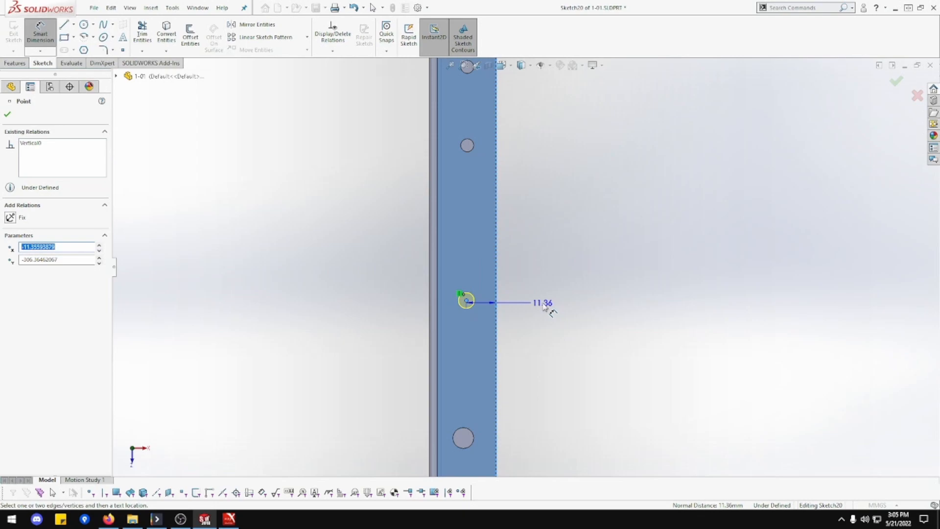
{"action": "left_click", "coordinate": [545, 307]}
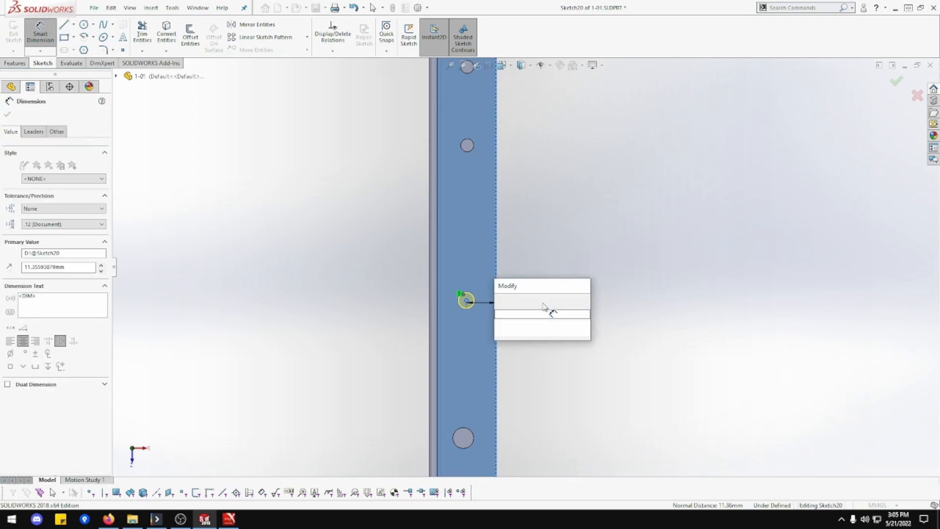
{"action": "type", "text": "10"}
{"action": "key", "text": "Return"}
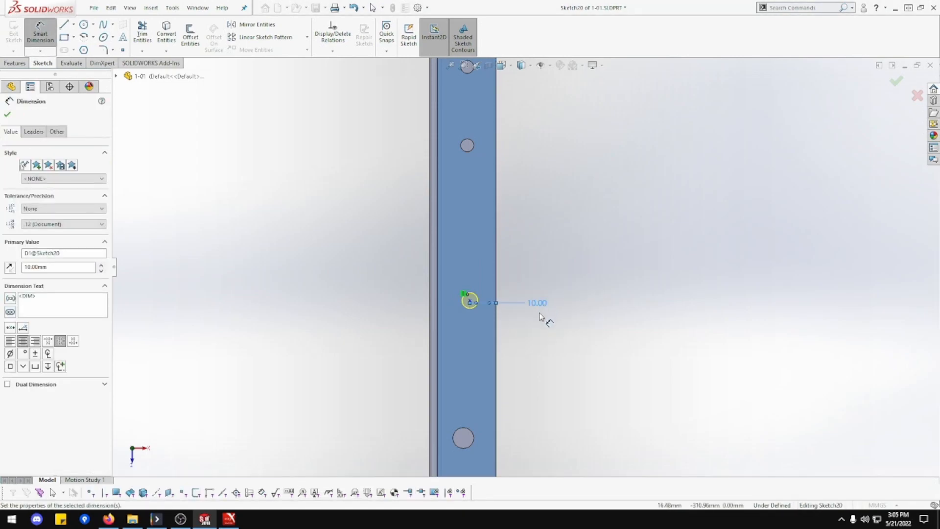
Step: Reattach the edge dimension from the lower Ø6.0 hole point to the existing 8 mm hole beneath it
{"action": "left_click", "coordinate": [471, 302]}
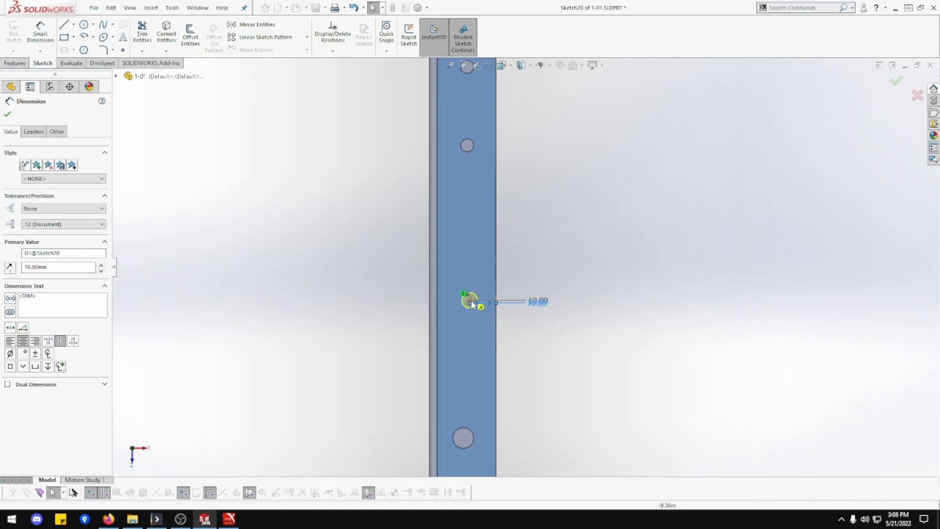
{"action": "left_click_drag", "start_coordinate": [515, 355], "coordinate": [474, 433]}
{"action": "left_click", "coordinate": [405, 373]}
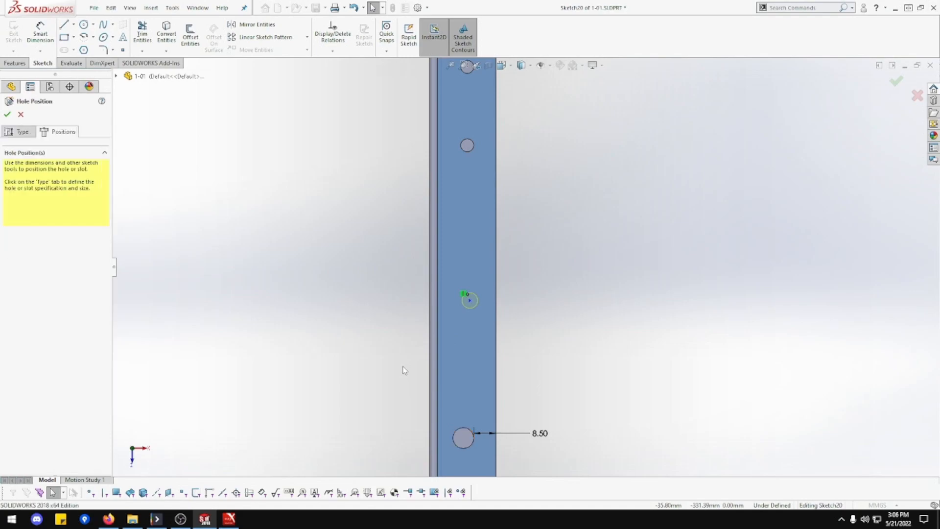
Step: Add a new 10 mm dimension between the lower Ø6.0 hole point and the flange's long edge
{"action": "left_click", "coordinate": [42, 34]}
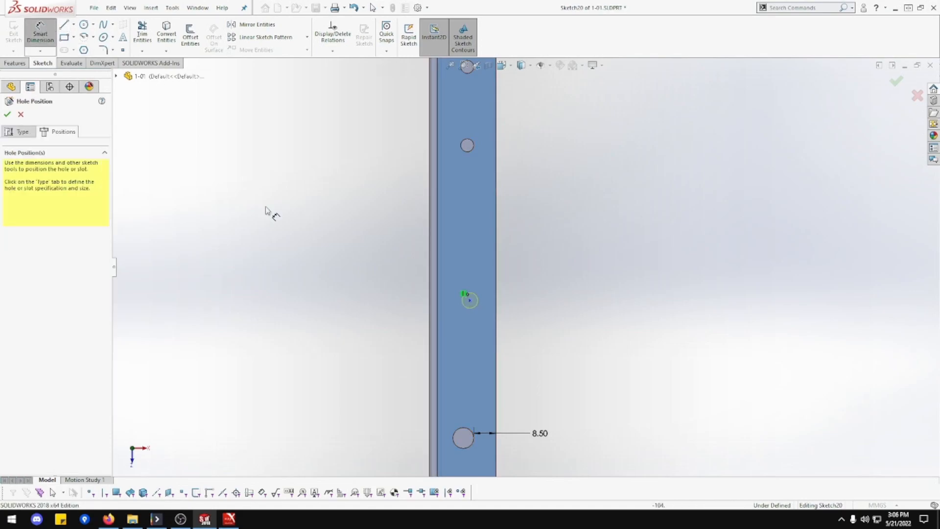
{"action": "left_click", "coordinate": [469, 301]}
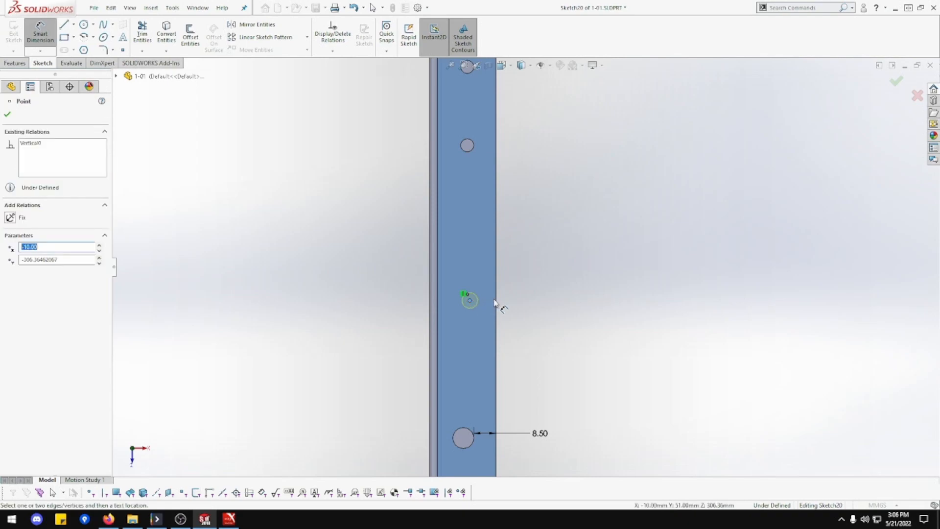
{"action": "left_click", "coordinate": [496, 304]}
{"action": "left_click", "coordinate": [540, 296]}
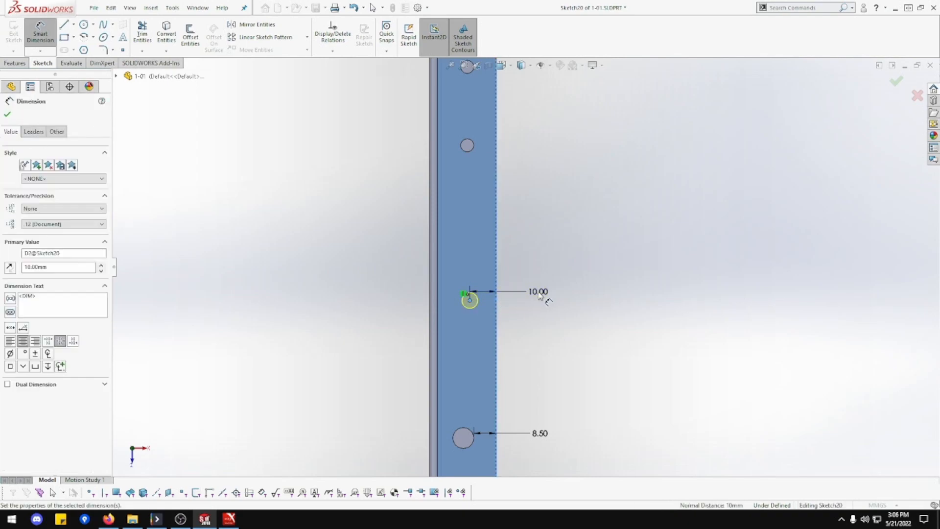
{"action": "key", "text": "Return"}
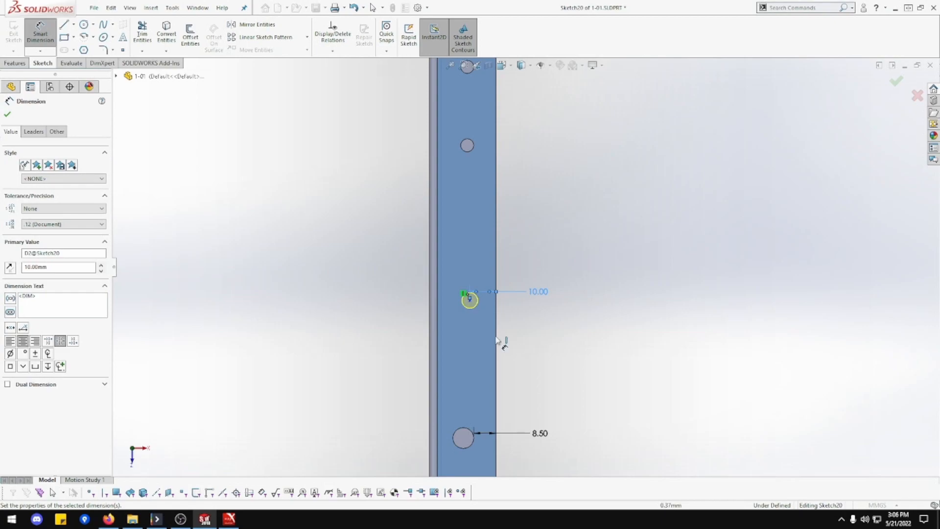
{"action": "left_click", "coordinate": [469, 300]}
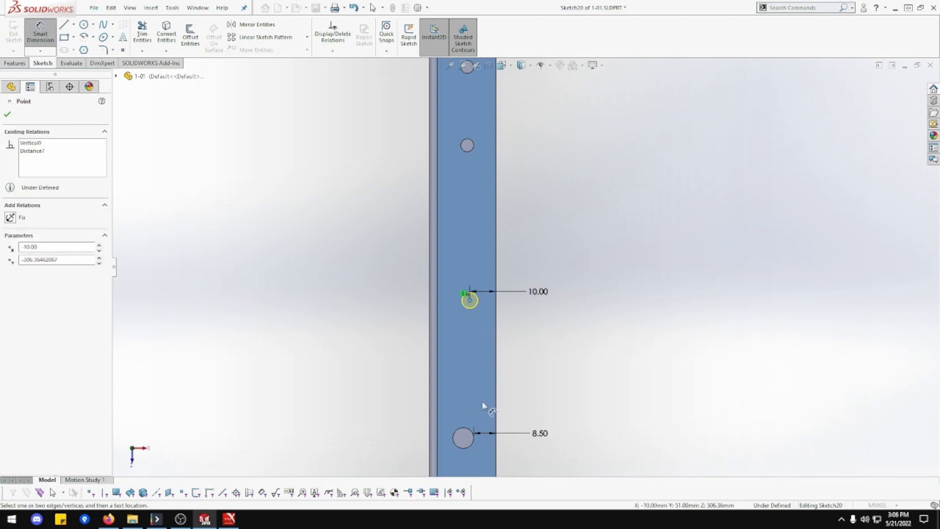
{"action": "left_click", "coordinate": [463, 429]}
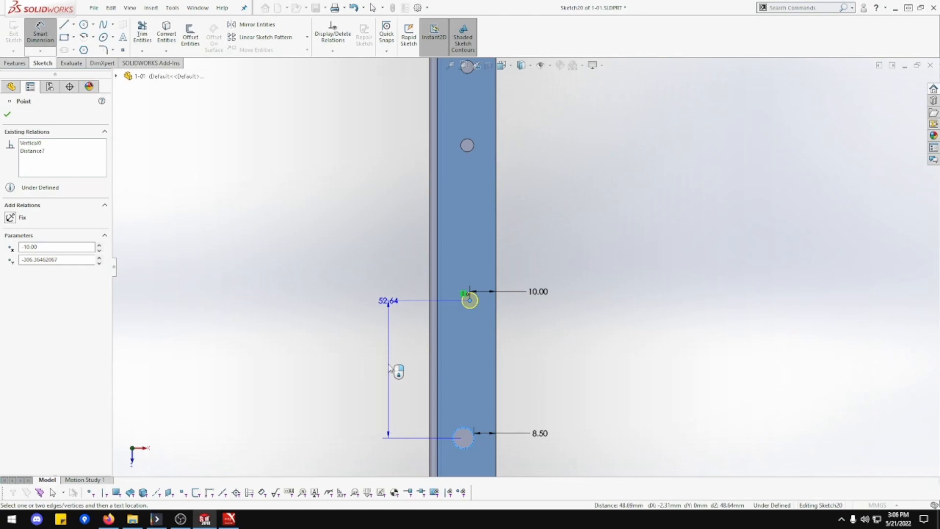
{"action": "key", "text": "Escape"}
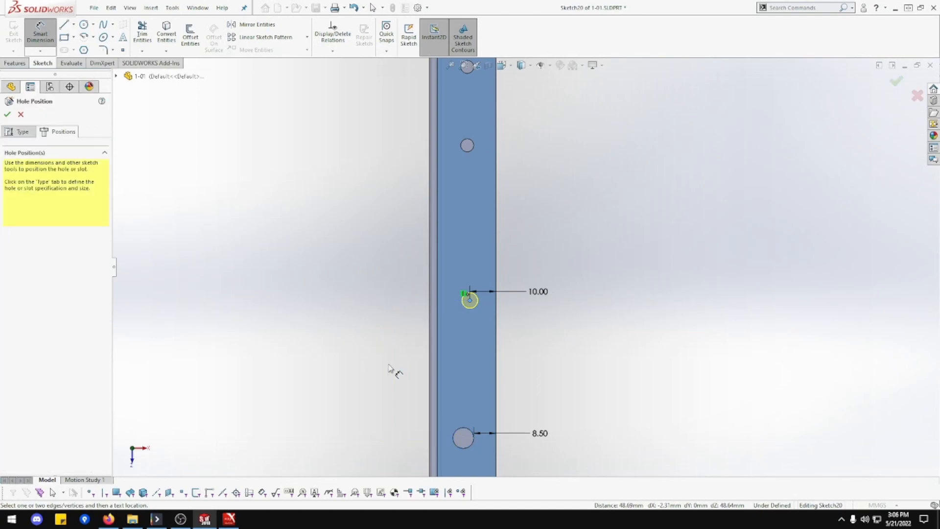
Step: Finish the Ø6.0 hole feature
{"action": "left_click", "coordinate": [8, 114]}
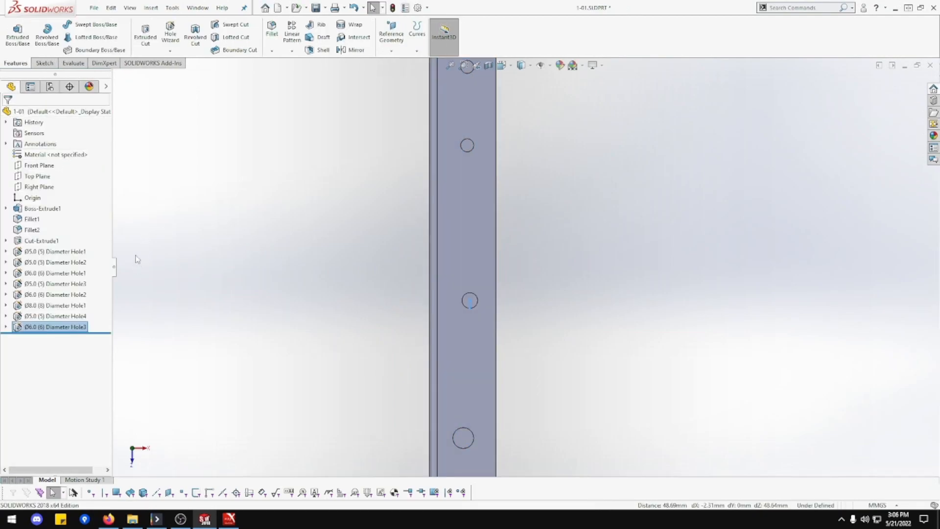
Step: Reopen the hole positions of the new Ø6.0 hole feature, examine its points and dimensions, and leave without editing
{"action": "left_click", "coordinate": [5, 327]}
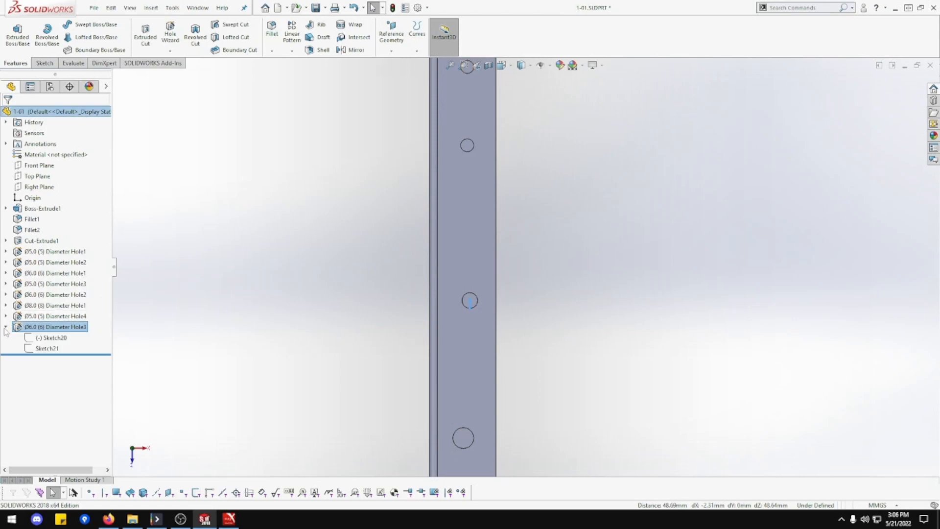
{"action": "right_click", "coordinate": [46, 328]}
{"action": "left_click", "coordinate": [58, 296]}
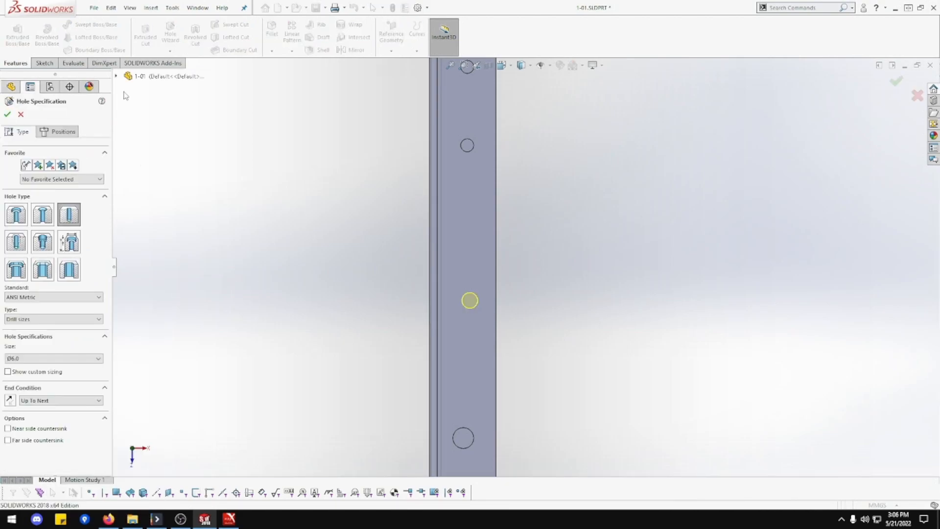
{"action": "left_click", "coordinate": [57, 132]}
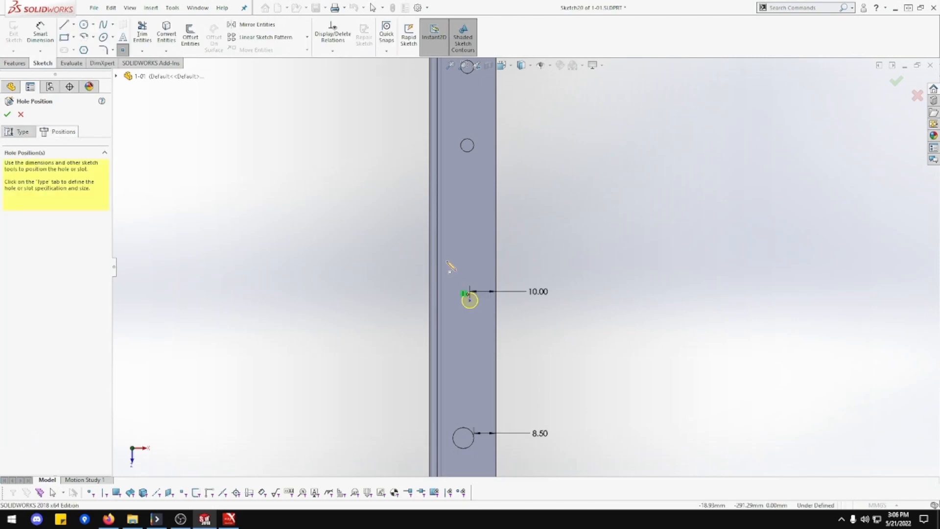
{"action": "scroll", "coordinate": [595, 311], "scroll_direction": "up", "scroll_amount": 3}
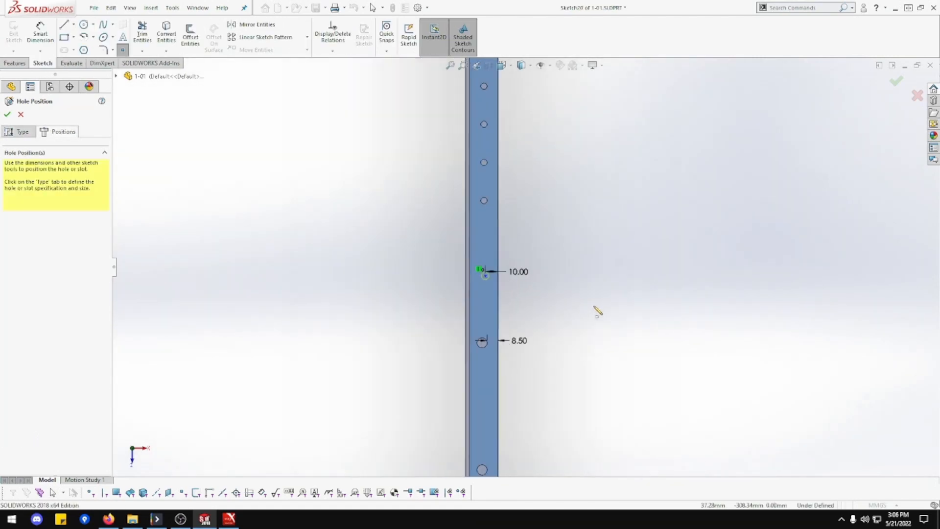
{"action": "scroll", "coordinate": [597, 311], "scroll_direction": "up", "scroll_amount": 2}
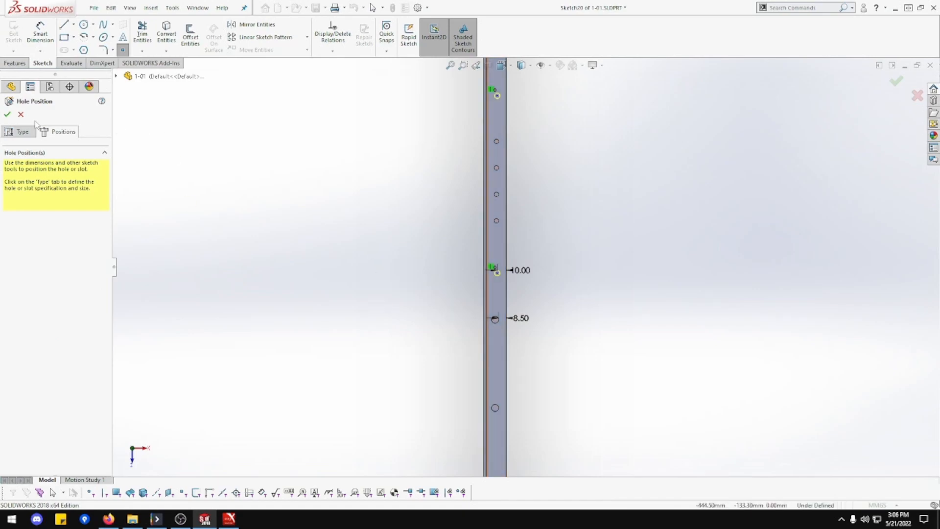
{"action": "left_click", "coordinate": [21, 114]}
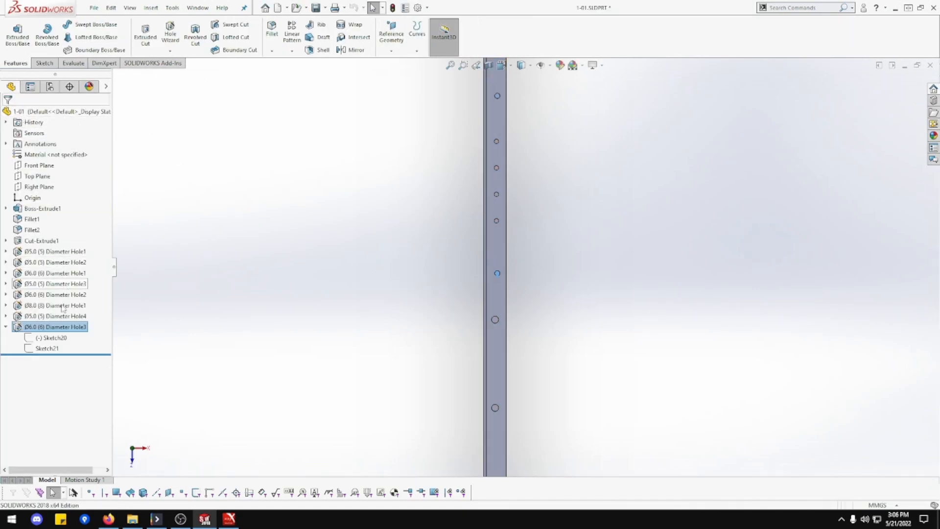
{"action": "left_click", "coordinate": [5, 326]}
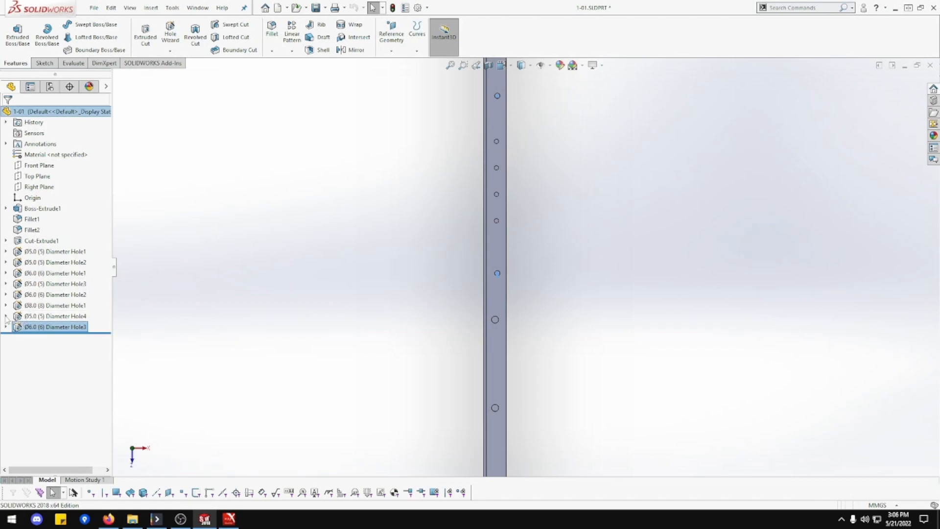
Step: Open the hole positions of the Ø5.0 feature that forms the row of four holes for editing
{"action": "left_click", "coordinate": [6, 315]}
{"action": "left_click", "coordinate": [36, 317]}
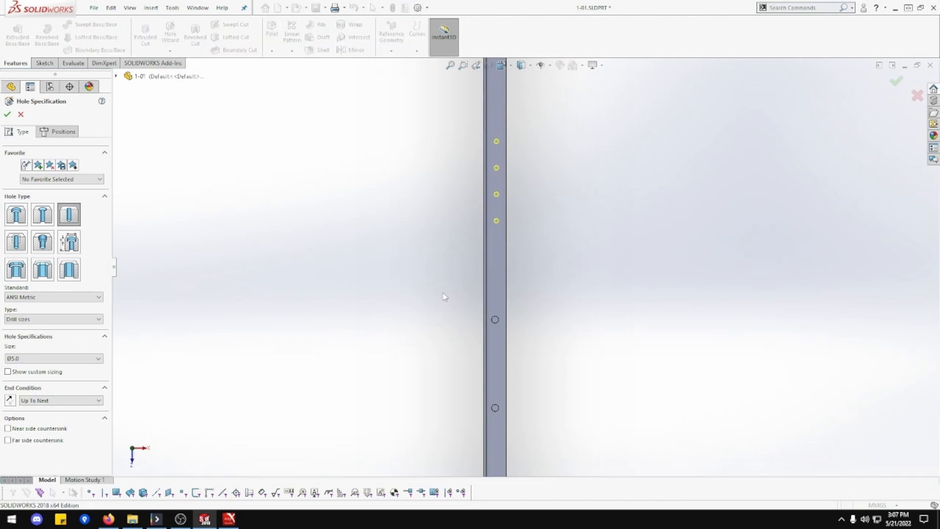
{"action": "left_click", "coordinate": [62, 131]}
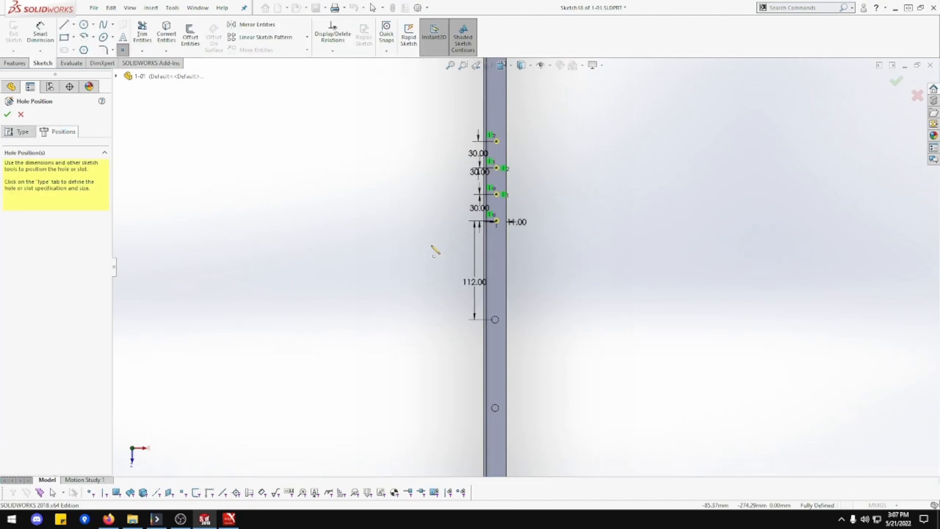
{"action": "double_click", "coordinate": [472, 284]}
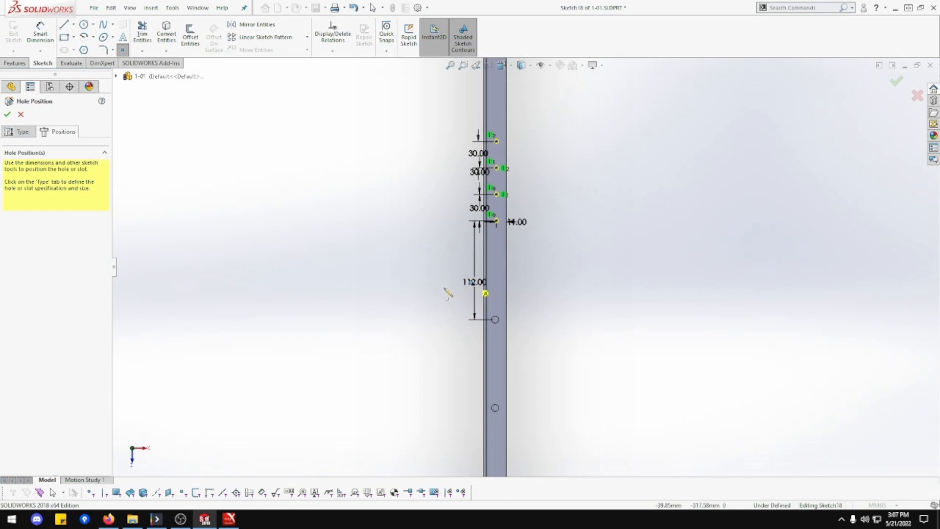
{"action": "key", "text": "Escape"}
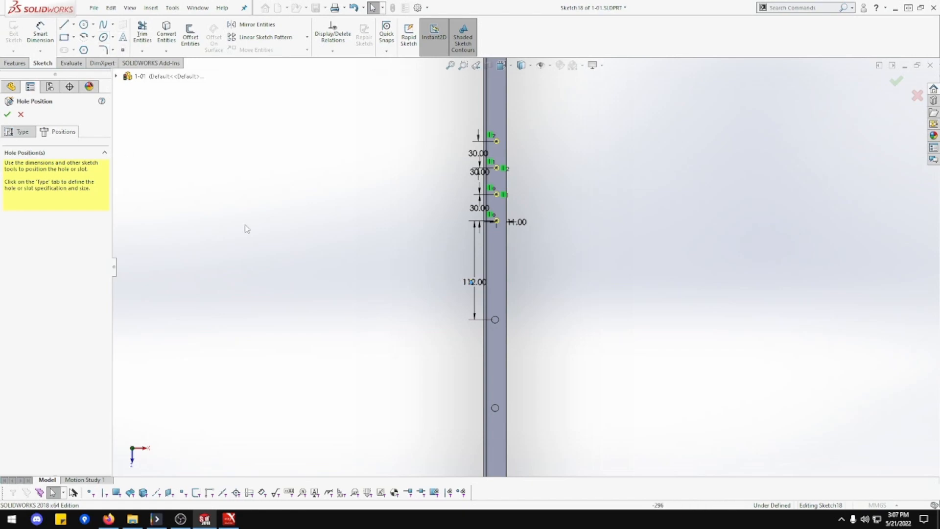
{"action": "key", "text": "ctrl+z"}
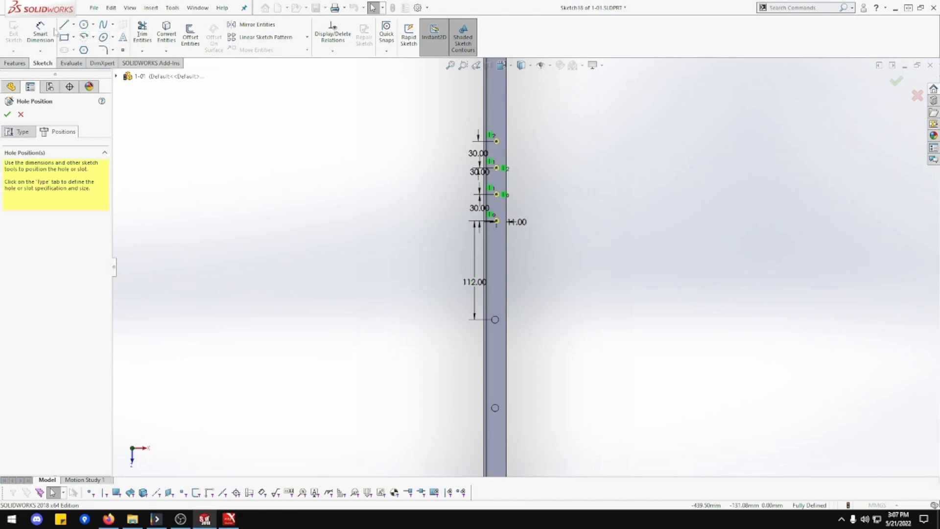
Step: Set the distance between the lowest Ø5.0 hole point and the nearest 8 mm hole to 112.00 + 111.5 mm
{"action": "left_click", "coordinate": [41, 33]}
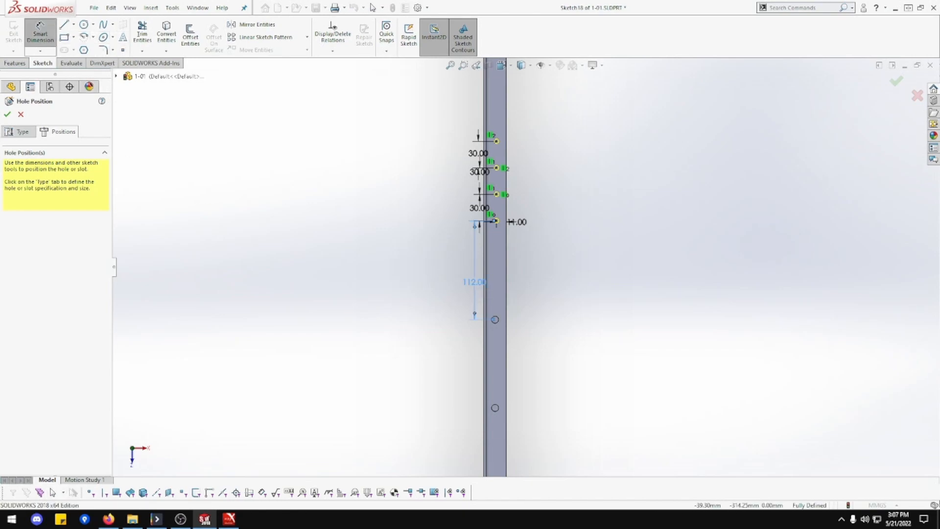
{"action": "left_click", "coordinate": [474, 282]}
{"action": "left_click", "coordinate": [471, 303]}
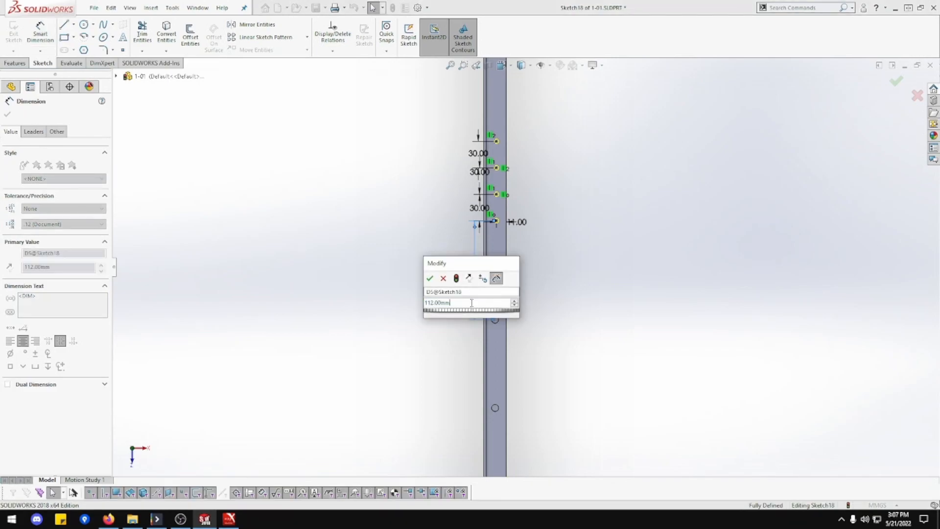
{"action": "key", "text": "BackSpace"}
{"action": "key", "text": "BackSpace"}
{"action": "type", "text": "+ 11"}
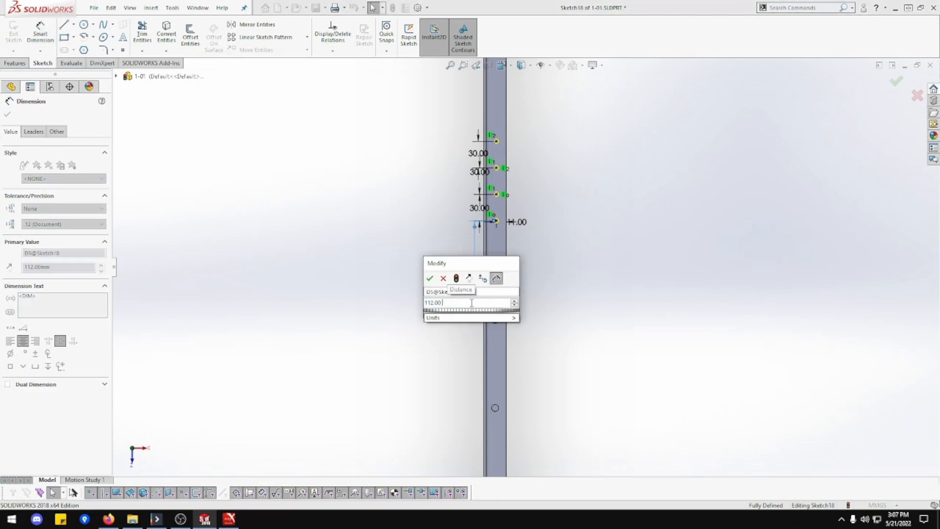
{"action": "type", "text": "1.5"}
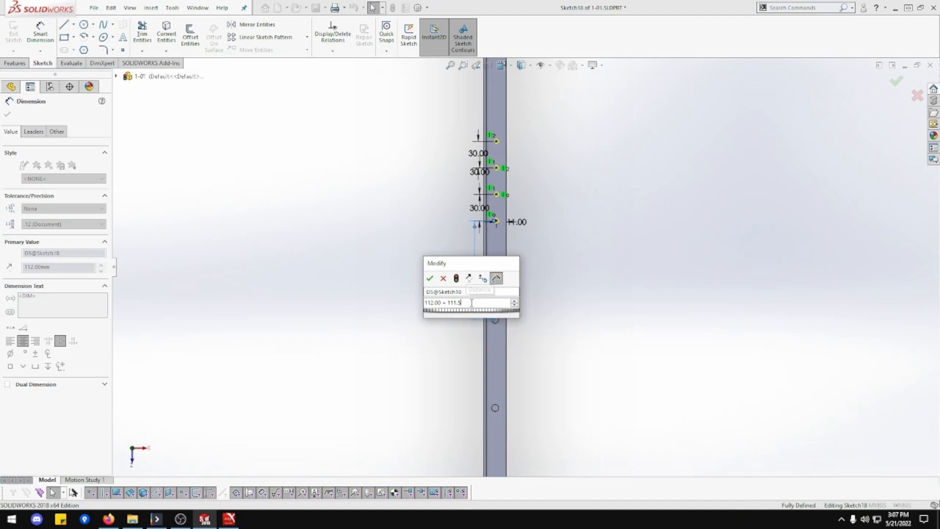
{"action": "key", "text": "Return"}
{"action": "scroll", "coordinate": [497, 281], "scroll_direction": "up", "scroll_amount": 2}
{"action": "scroll", "coordinate": [548, 257], "scroll_direction": "up", "scroll_amount": 1}
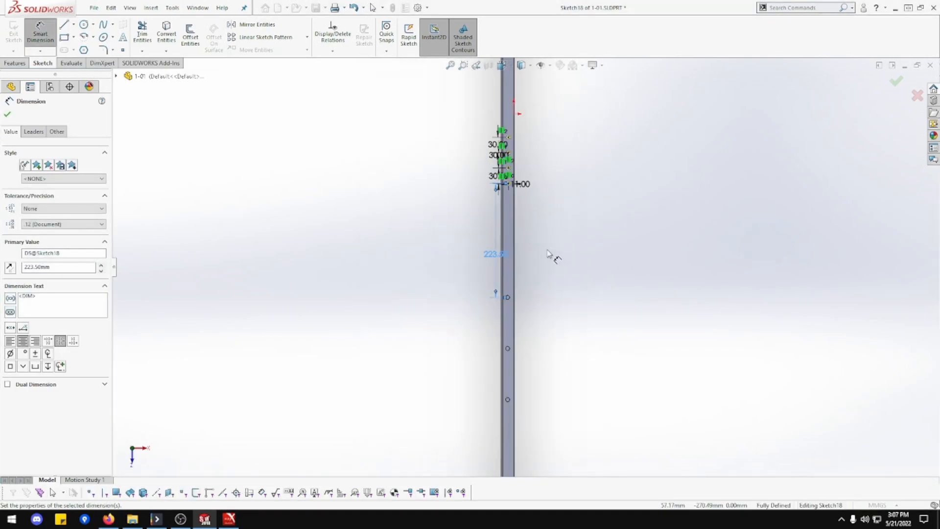
{"action": "scroll", "coordinate": [565, 264], "scroll_direction": "down", "scroll_amount": 2}
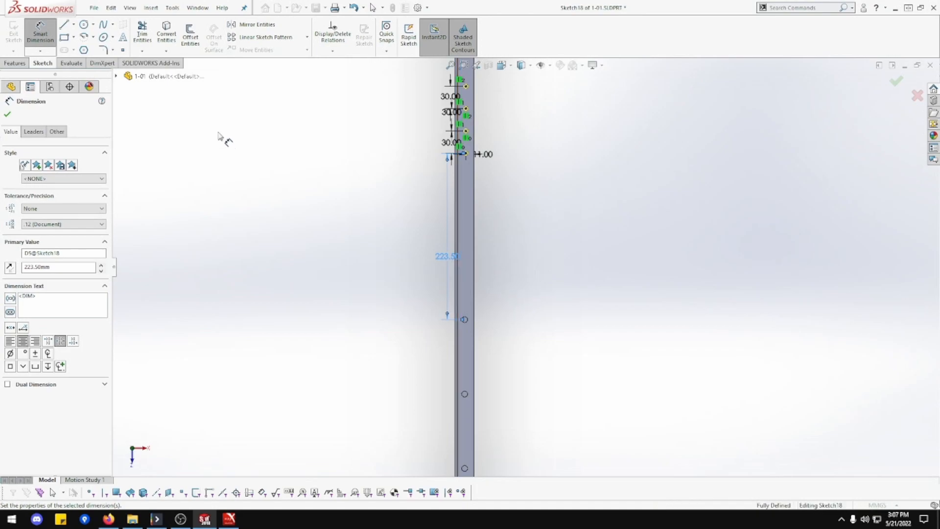
{"action": "left_click", "coordinate": [8, 114]}
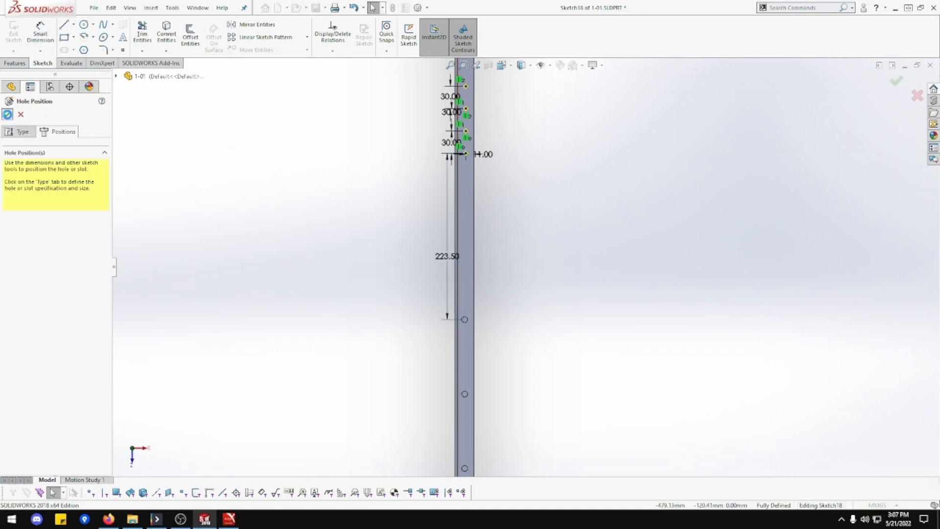
Step: Finish editing the Ø5.0 hole row and open the hole positions of the latest Ø6.0 hole feature for editing
{"action": "left_click", "coordinate": [8, 116]}
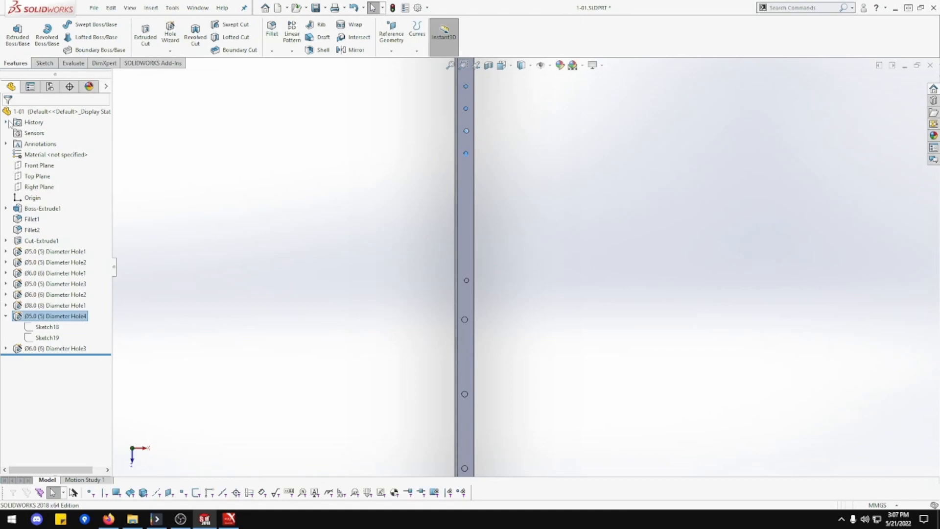
{"action": "left_click", "coordinate": [6, 316]}
{"action": "left_click", "coordinate": [33, 326]}
{"action": "left_click", "coordinate": [387, 339]}
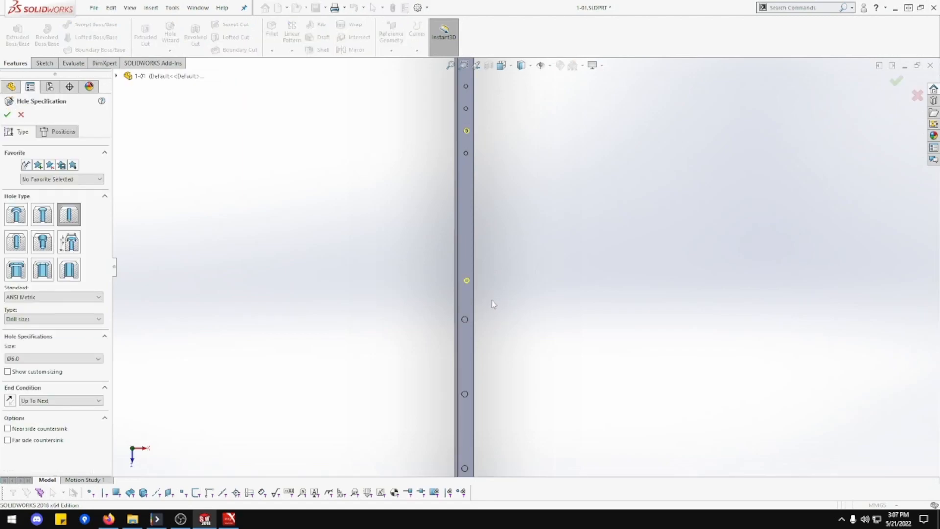
{"action": "scroll", "coordinate": [488, 290], "scroll_direction": "down", "scroll_amount": 1}
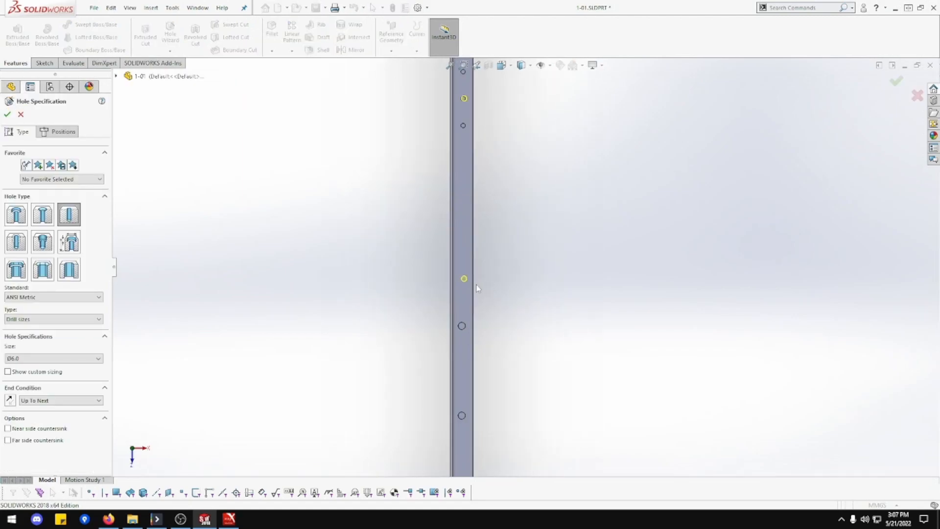
{"action": "left_click", "coordinate": [58, 132]}
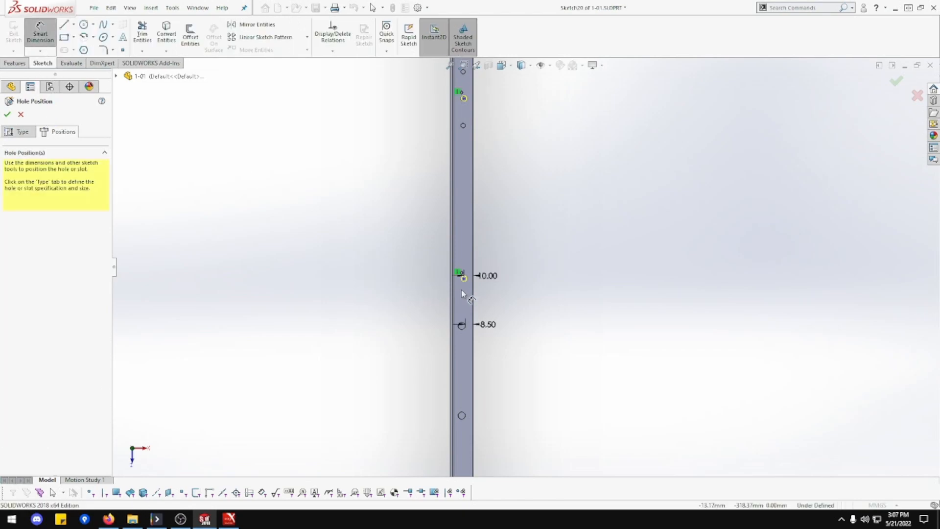
Step: Dimension the lower Ø6.0 hole point 111.5 mm from the nearest 8 mm hole along the flange
{"action": "scroll", "coordinate": [468, 305], "scroll_direction": "down", "scroll_amount": 2}
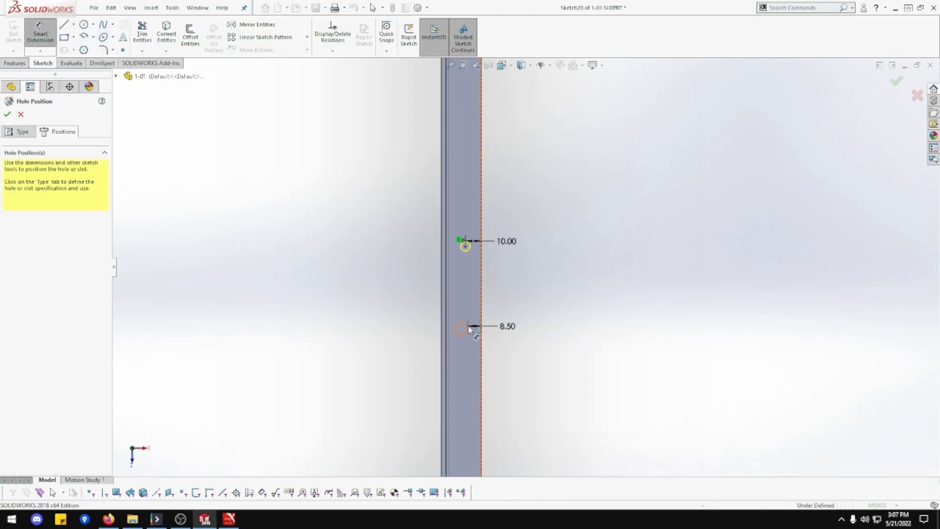
{"action": "left_click", "coordinate": [466, 327]}
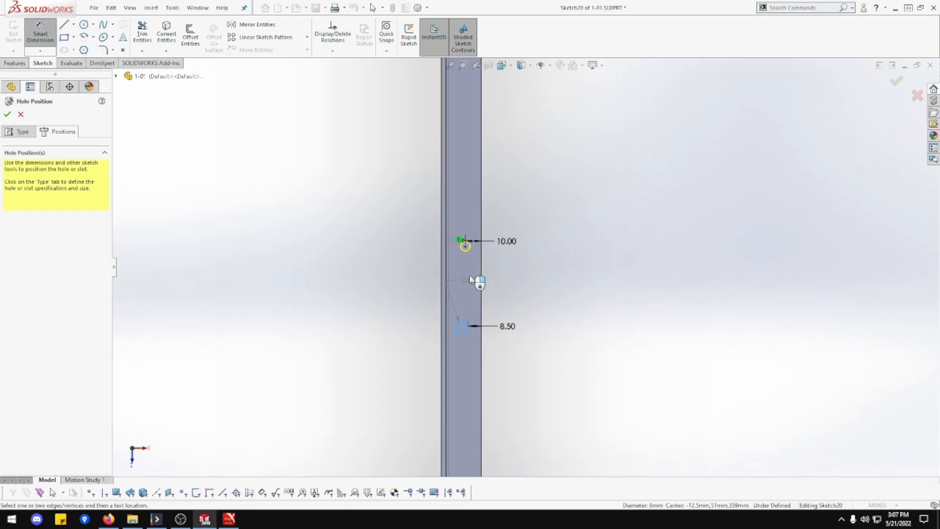
{"action": "left_click", "coordinate": [465, 246]}
{"action": "left_click", "coordinate": [389, 278]}
{"action": "type", "text": "111.5"}
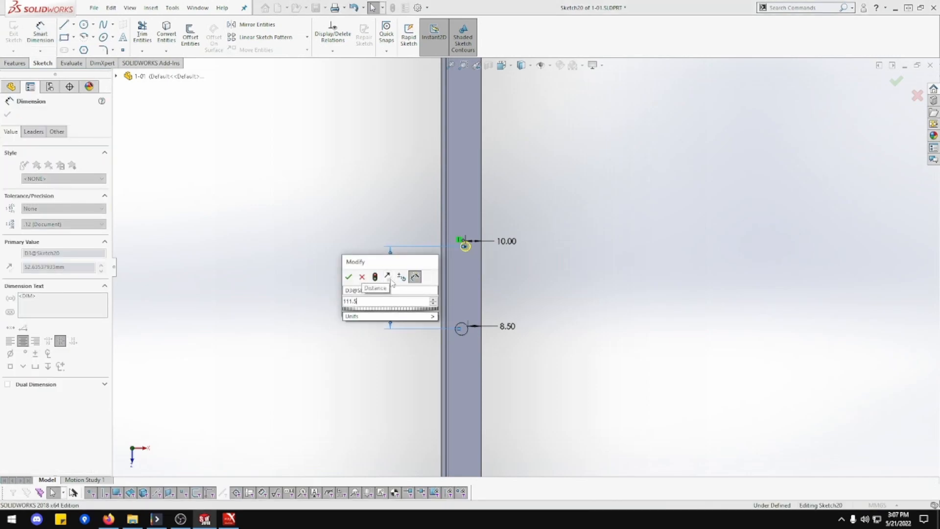
{"action": "key", "text": "Return"}
{"action": "scroll", "coordinate": [534, 281], "scroll_direction": "up", "scroll_amount": 3}
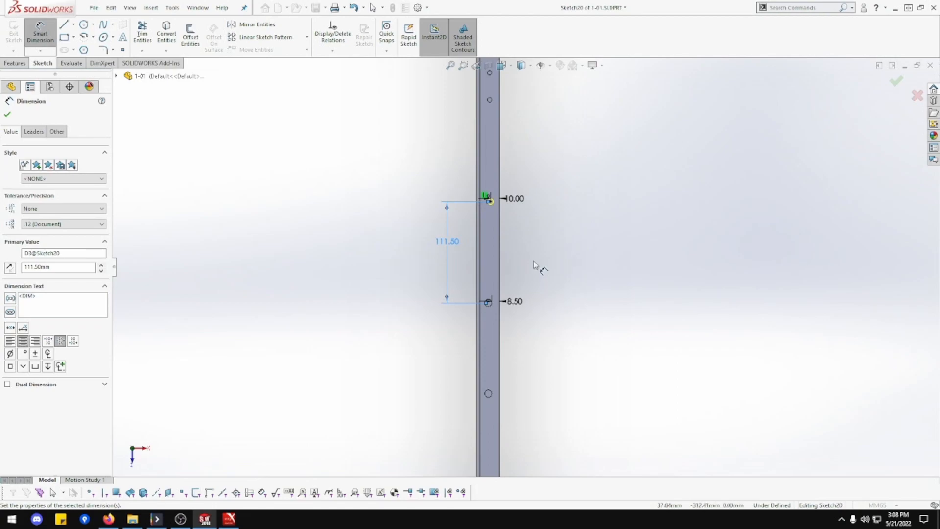
{"action": "scroll", "coordinate": [546, 172], "scroll_direction": "down", "scroll_amount": 2}
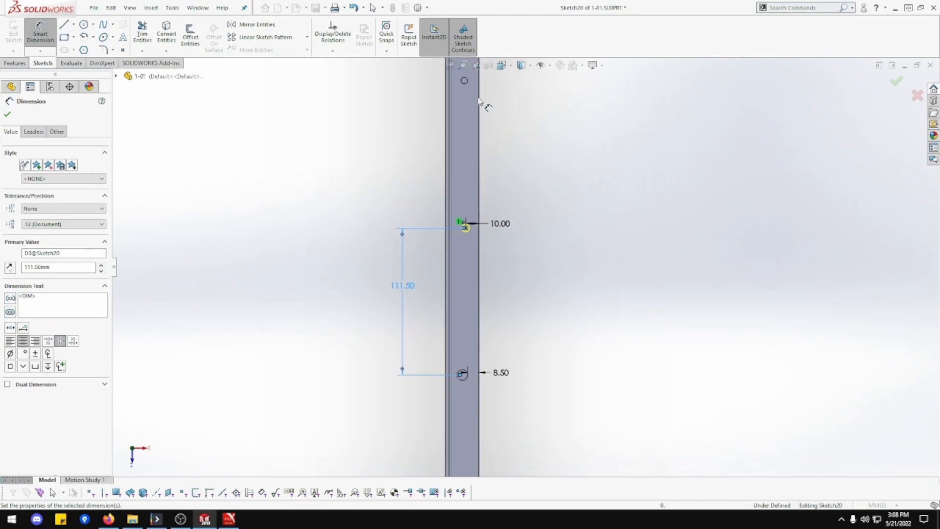
{"action": "left_click", "coordinate": [465, 81]}
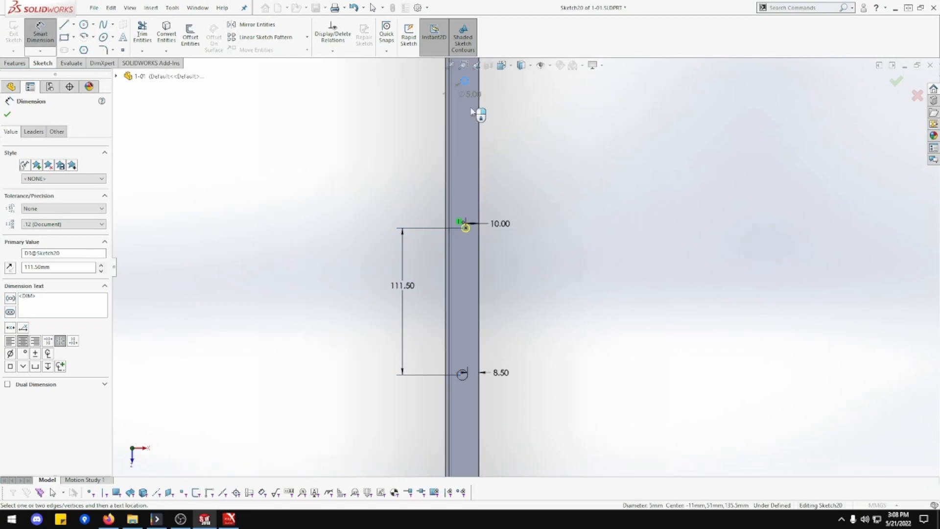
{"action": "left_click", "coordinate": [465, 228]}
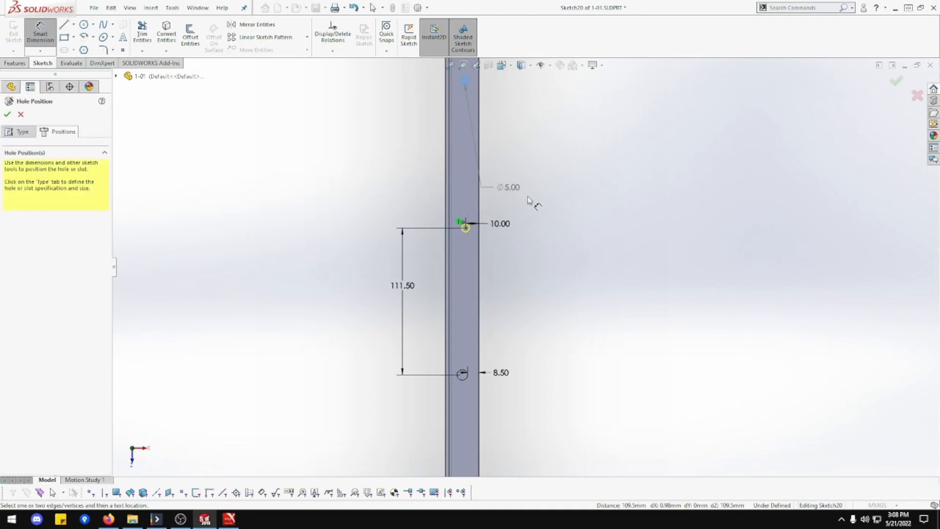
{"action": "key", "text": "Escape"}
Step: Move the upper Ø6.0 hole point up the flange, above the topmost hole of the Ø5.0 row
{"action": "scroll", "coordinate": [531, 201], "scroll_direction": "up", "scroll_amount": 3}
{"action": "scroll", "coordinate": [528, 197], "scroll_direction": "down", "scroll_amount": 5}
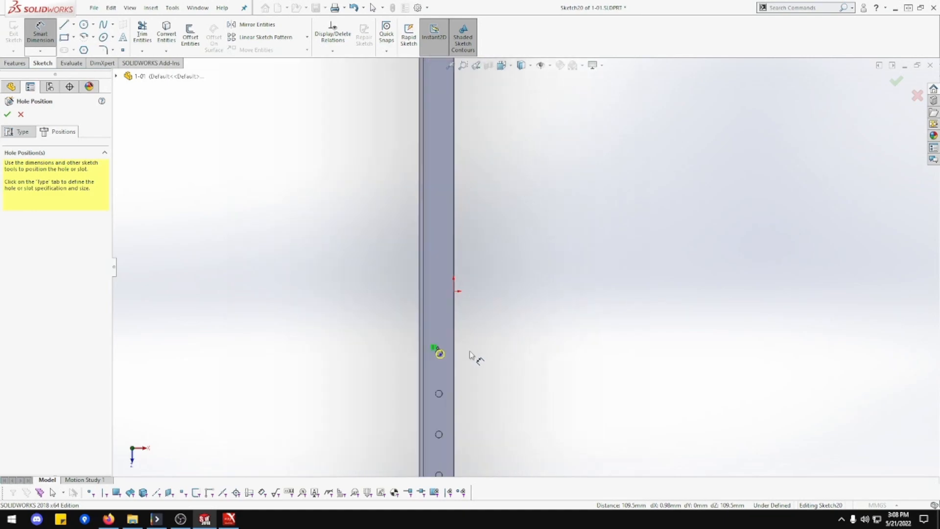
{"action": "key", "text": "Escape"}
{"action": "left_click_drag", "start_coordinate": [440, 354], "coordinate": [460, 334]}
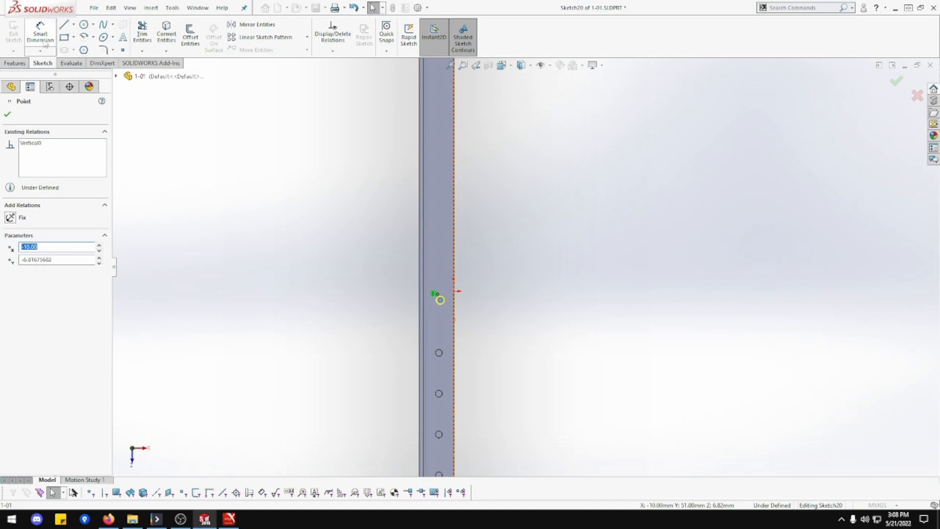
Step: Dimension the upper Ø6.0 hole point 110 mm from the topmost Ø5.0 hole and finish the hole feature
{"action": "left_click", "coordinate": [43, 42]}
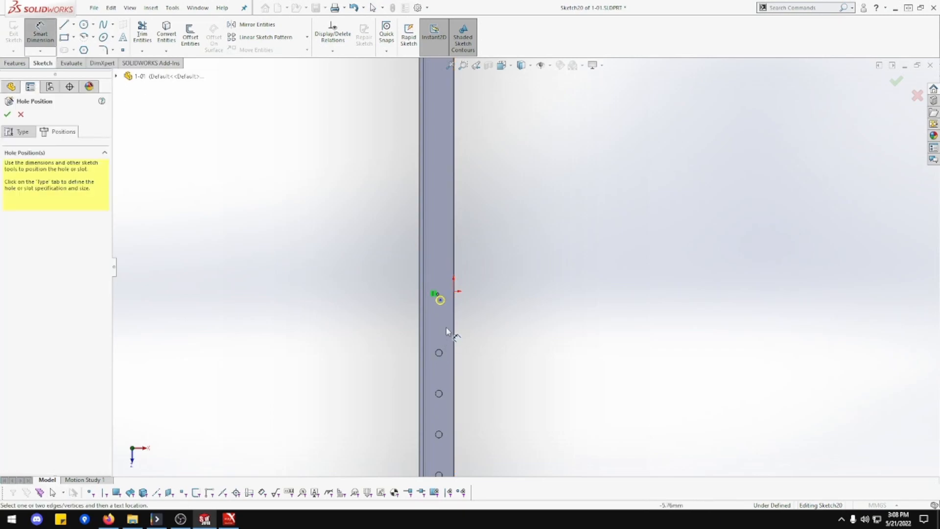
{"action": "left_click", "coordinate": [440, 300]}
{"action": "left_click", "coordinate": [438, 352]}
{"action": "left_click", "coordinate": [397, 336]}
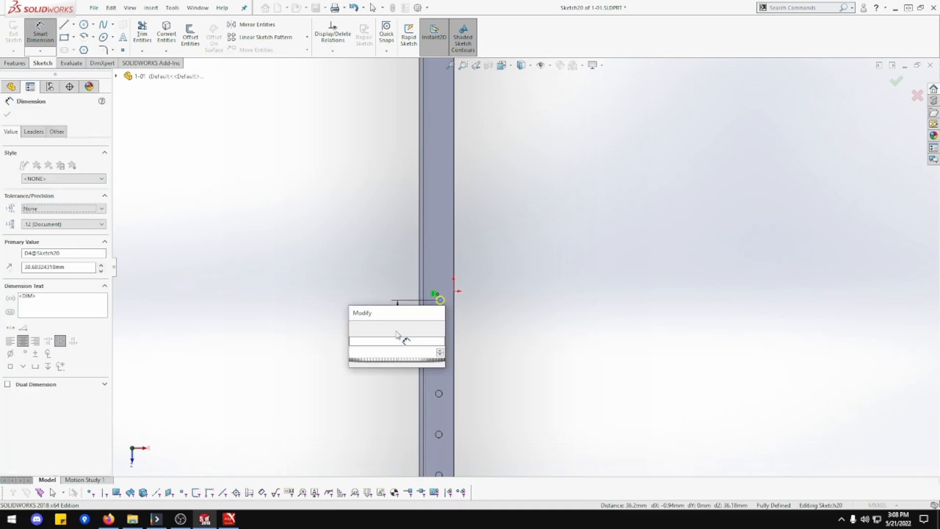
{"action": "type", "text": "110"}
{"action": "key", "text": "Return"}
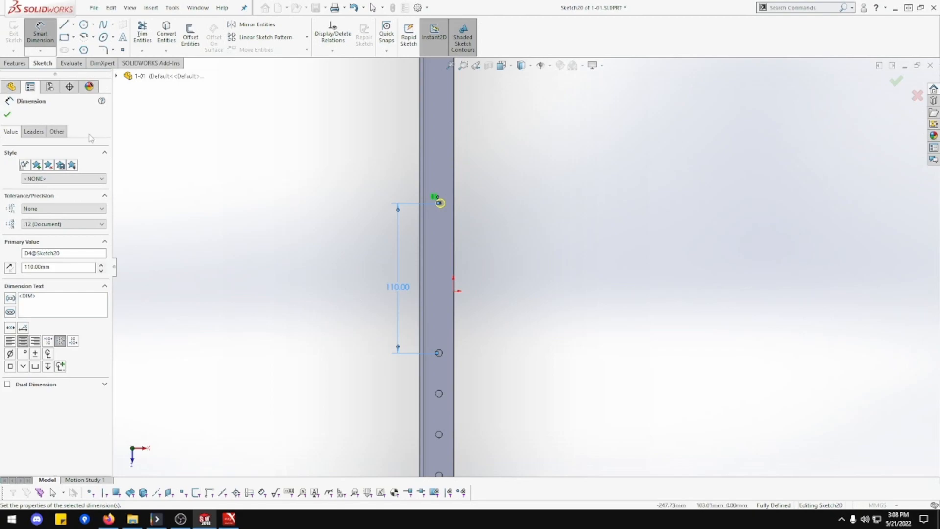
{"action": "left_click", "coordinate": [7, 114]}
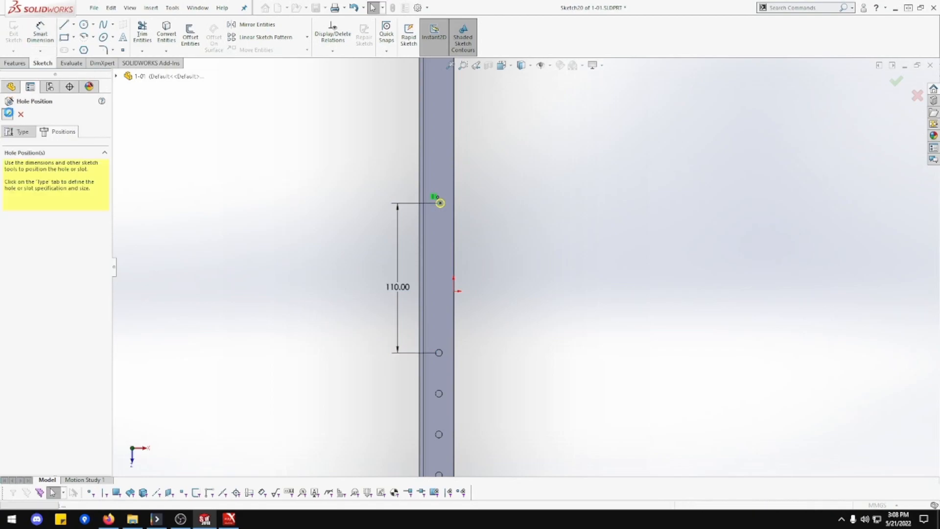
Step: Examine the drilled holes from both sides of the profile and face-on to the flange, checking the row of four Ø5.0 holes
{"action": "middle_click_drag", "start_coordinate": [322, 293], "coordinate": [221, 291]}
{"action": "left_click", "coordinate": [223, 293]}
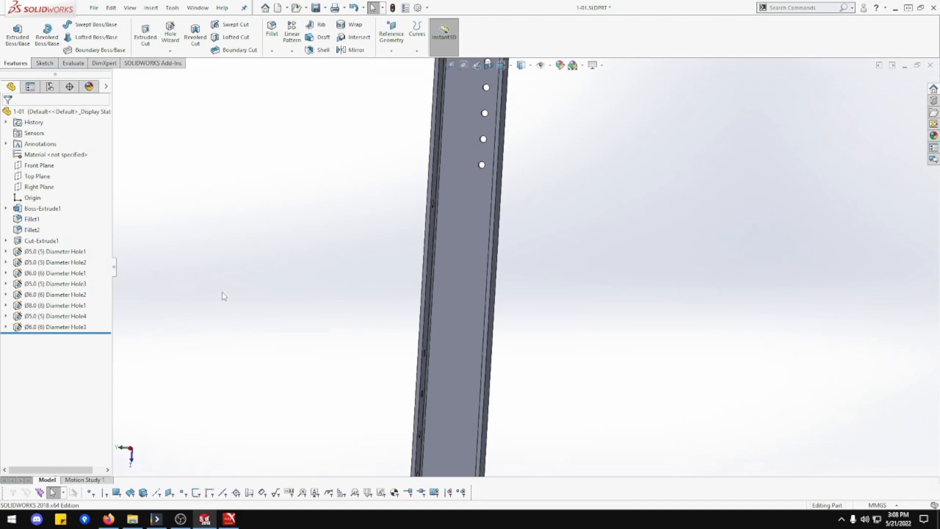
{"action": "middle_click_drag", "start_coordinate": [223, 295], "coordinate": [312, 300]}
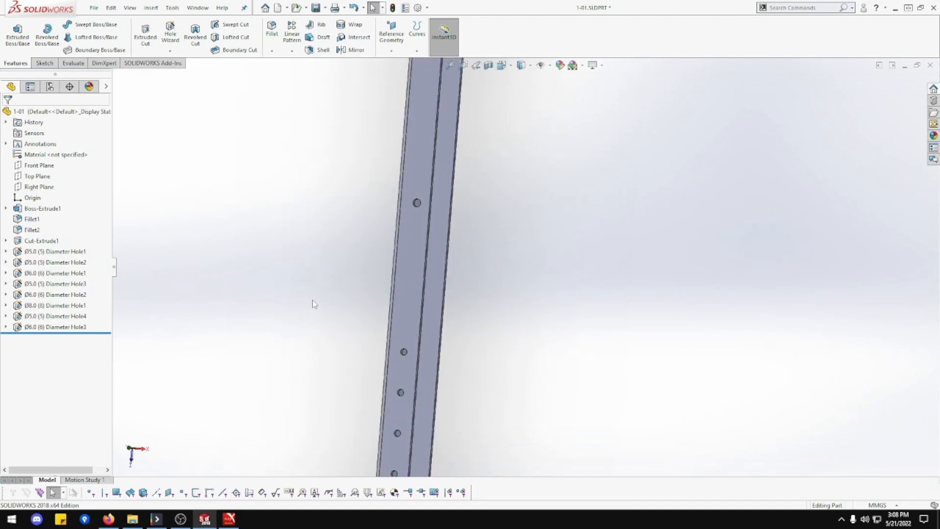
{"action": "left_click", "coordinate": [404, 278]}
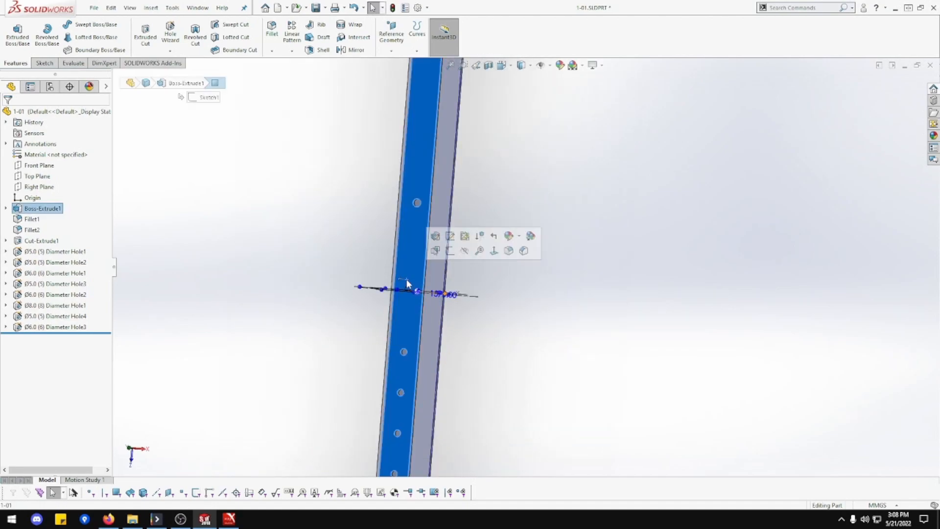
{"action": "left_click", "coordinate": [501, 259]}
{"action": "scroll", "coordinate": [537, 294], "scroll_direction": "down", "scroll_amount": 8}
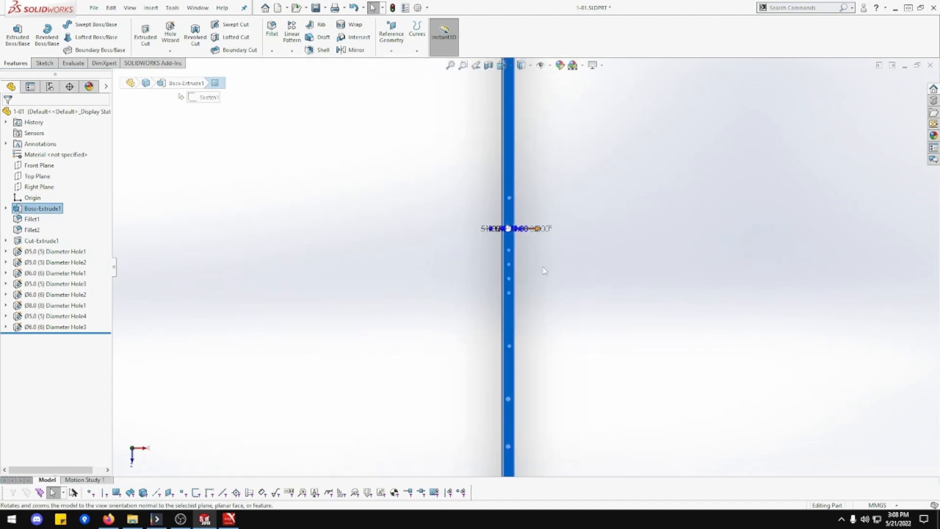
{"action": "left_click", "coordinate": [541, 268]}
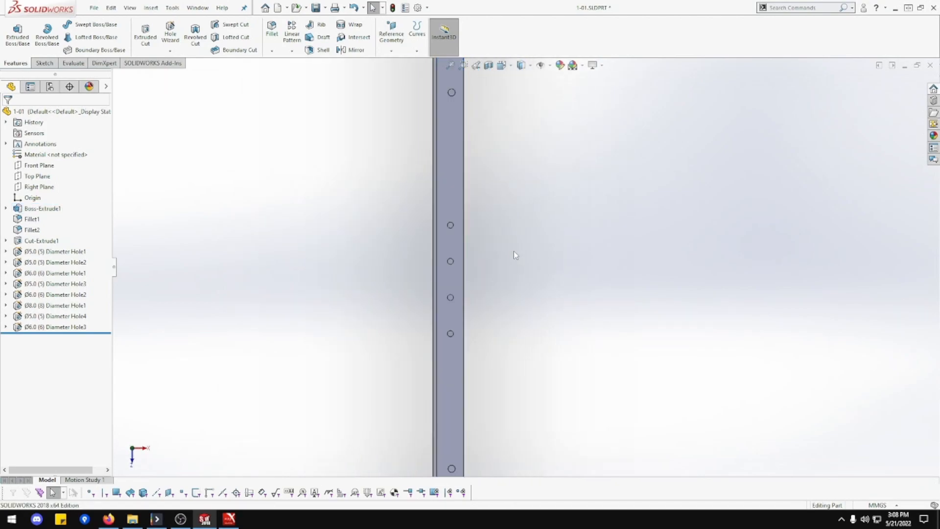
{"action": "left_click", "coordinate": [450, 228]}
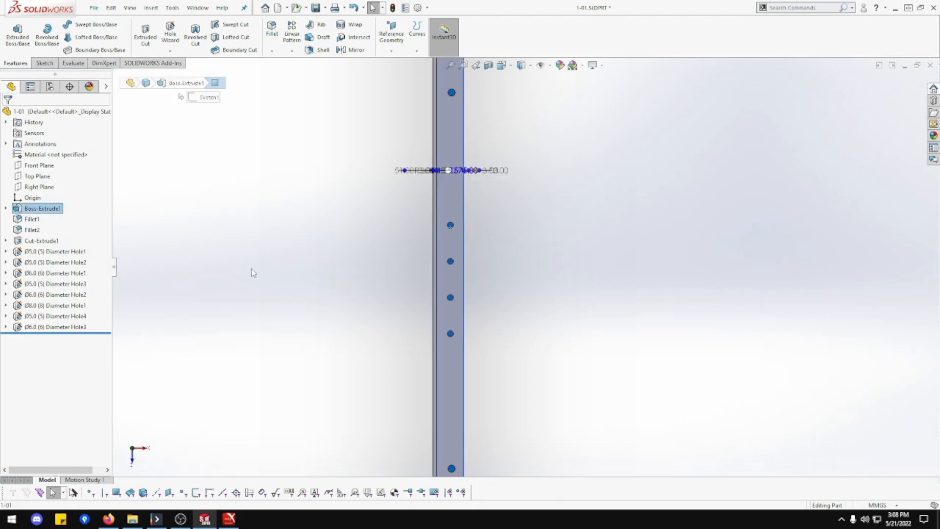
{"action": "left_click", "coordinate": [213, 310]}
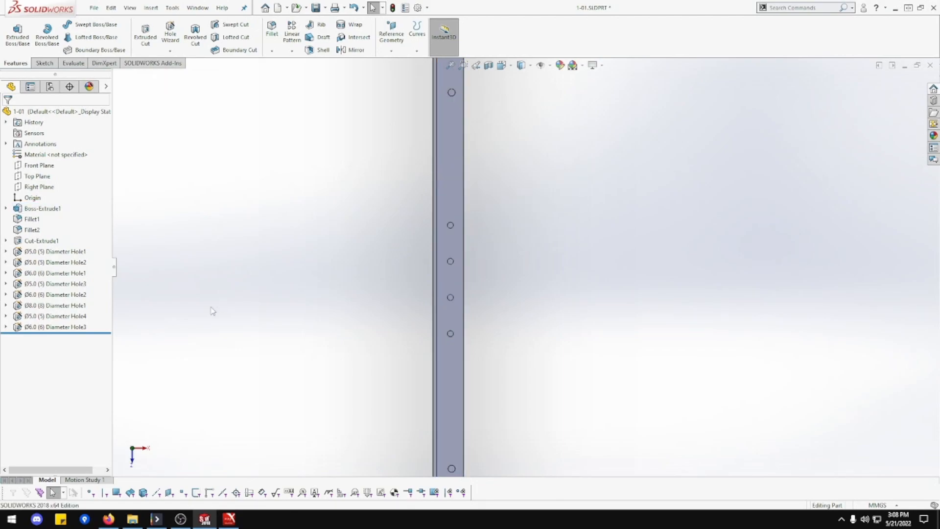
Step: Change the end condition of the four-hole Ø5.0 feature to Through All so it cuts both flanges
{"action": "left_click", "coordinate": [6, 316]}
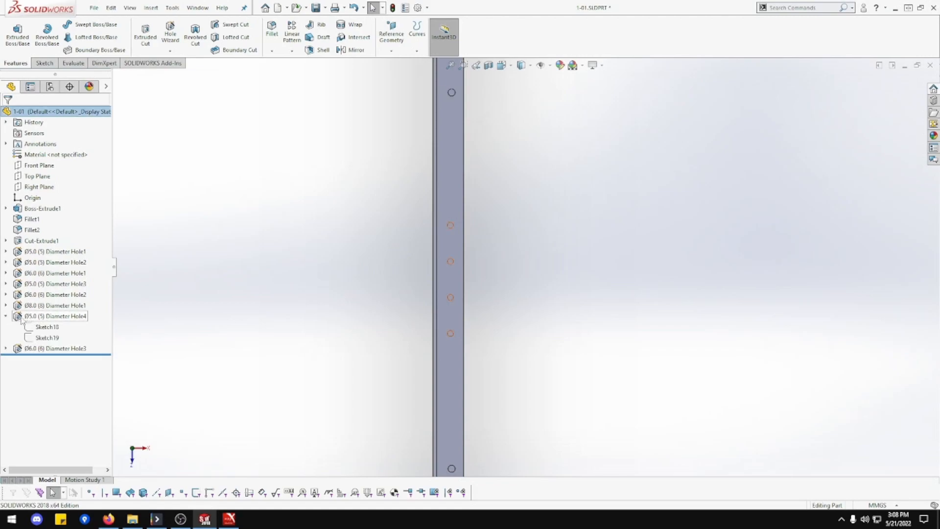
{"action": "left_click", "coordinate": [5, 316]}
{"action": "right_click", "coordinate": [28, 317]}
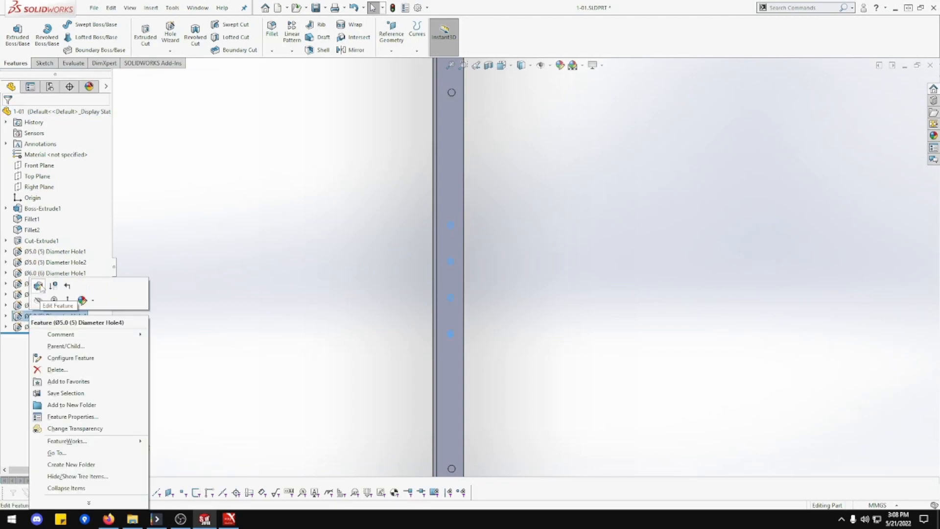
{"action": "left_click", "coordinate": [40, 286]}
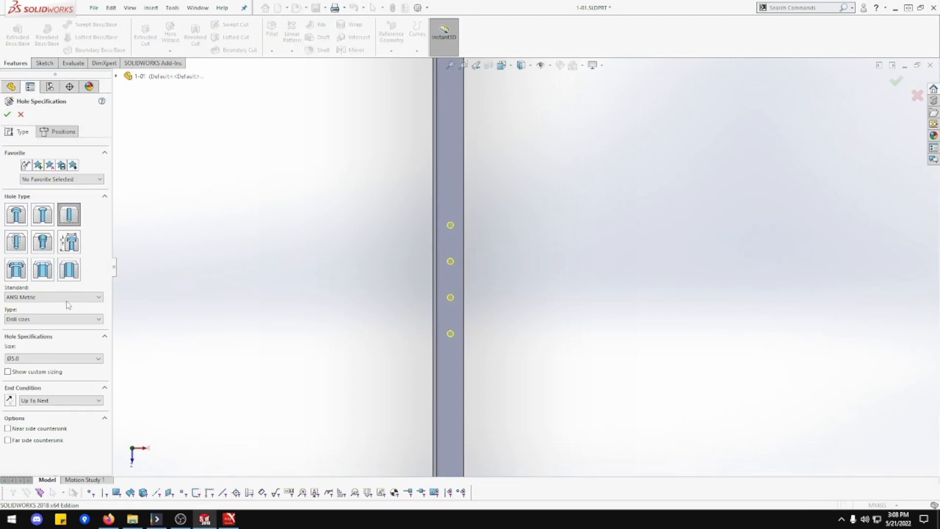
{"action": "left_click", "coordinate": [68, 400]}
{"action": "left_click", "coordinate": [65, 419]}
{"action": "left_click", "coordinate": [7, 116]}
{"action": "middle_click_drag", "start_coordinate": [308, 262], "coordinate": [269, 262]}
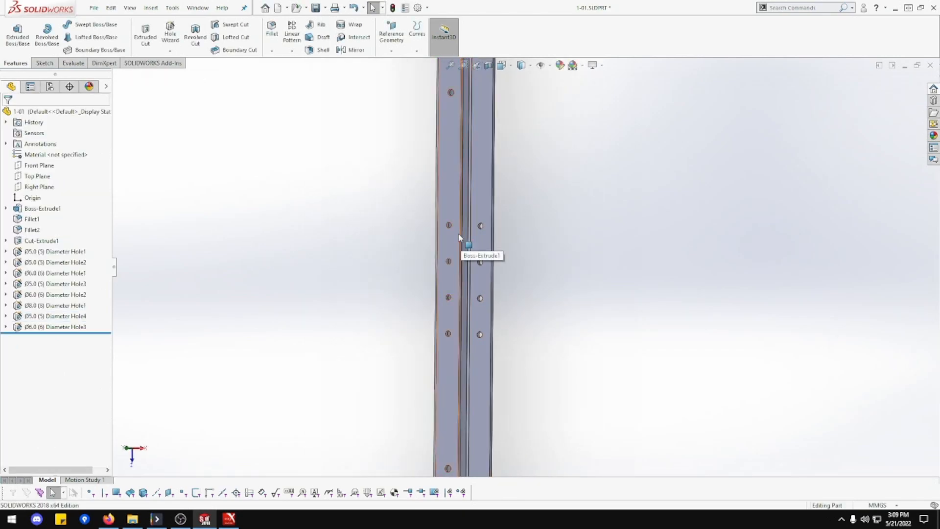
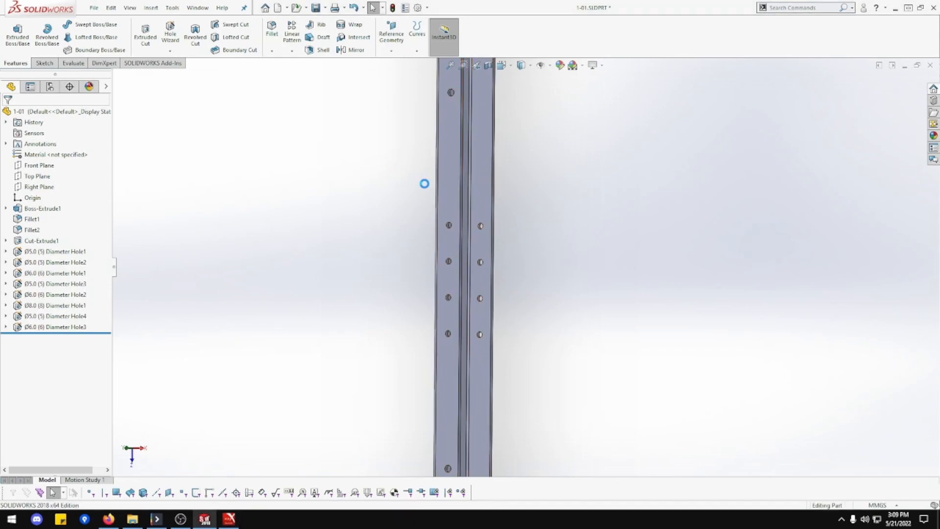
Step: Start a Ø5.0 Through All drill hole and place four points in a column on the flange, just below the slanted end
{"action": "right_click", "coordinate": [451, 187]}
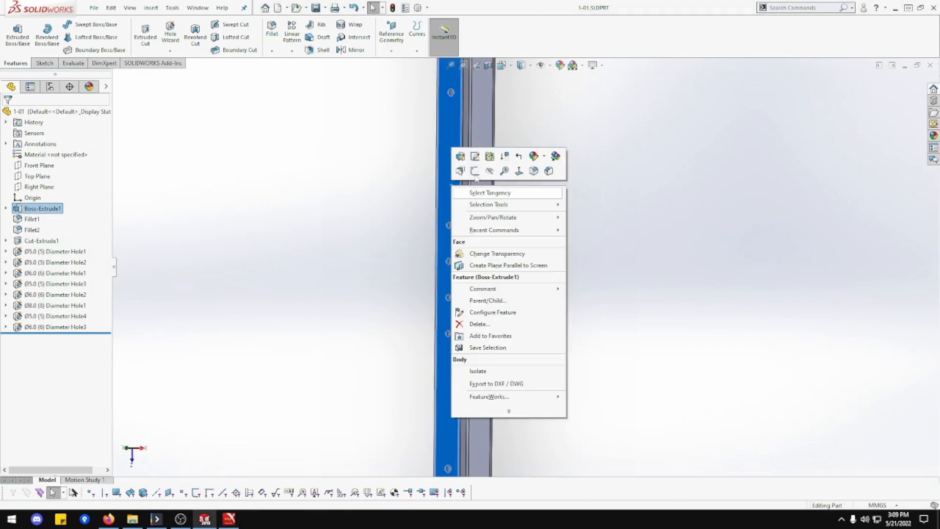
{"action": "left_click", "coordinate": [519, 171]}
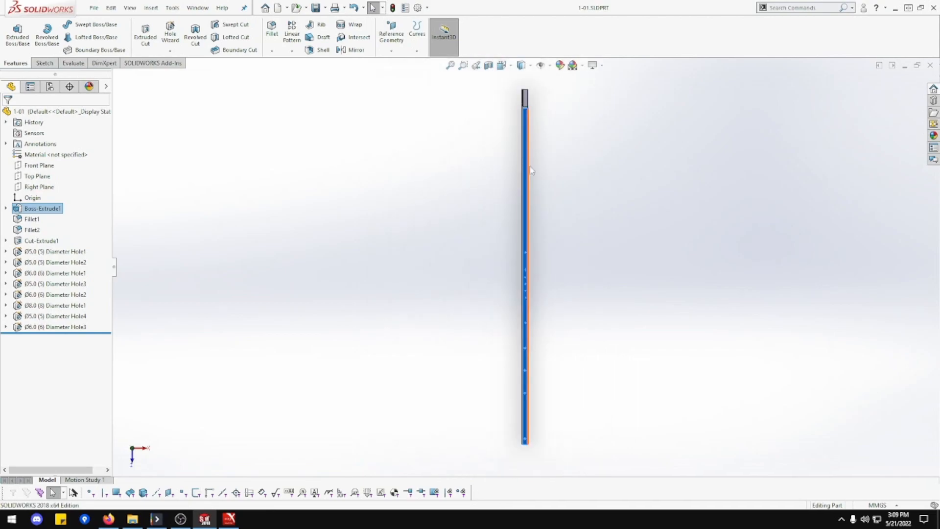
{"action": "scroll", "coordinate": [530, 90], "scroll_direction": "up", "scroll_amount": 2}
{"action": "scroll", "coordinate": [547, 169], "scroll_direction": "down", "scroll_amount": 6}
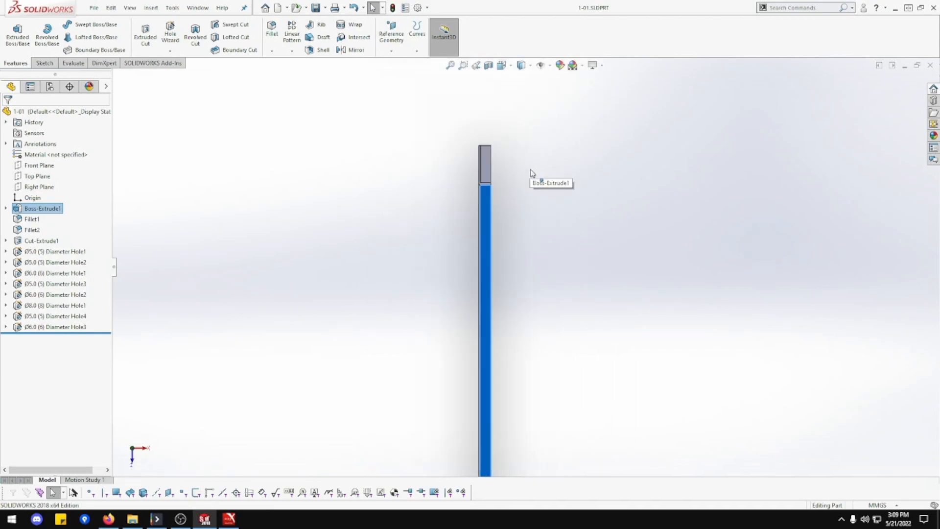
{"action": "left_click", "coordinate": [532, 173]}
{"action": "scroll", "coordinate": [503, 225], "scroll_direction": "down", "scroll_amount": 5}
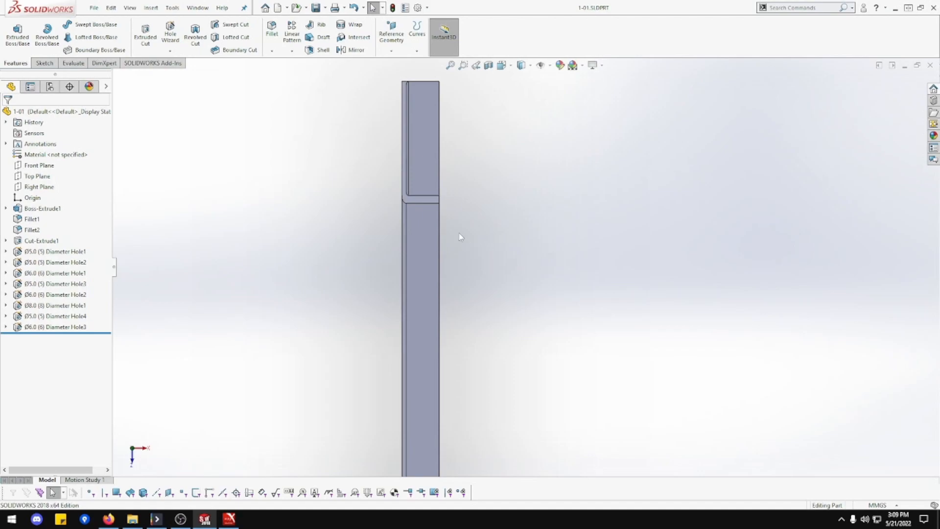
{"action": "left_click", "coordinate": [170, 34]}
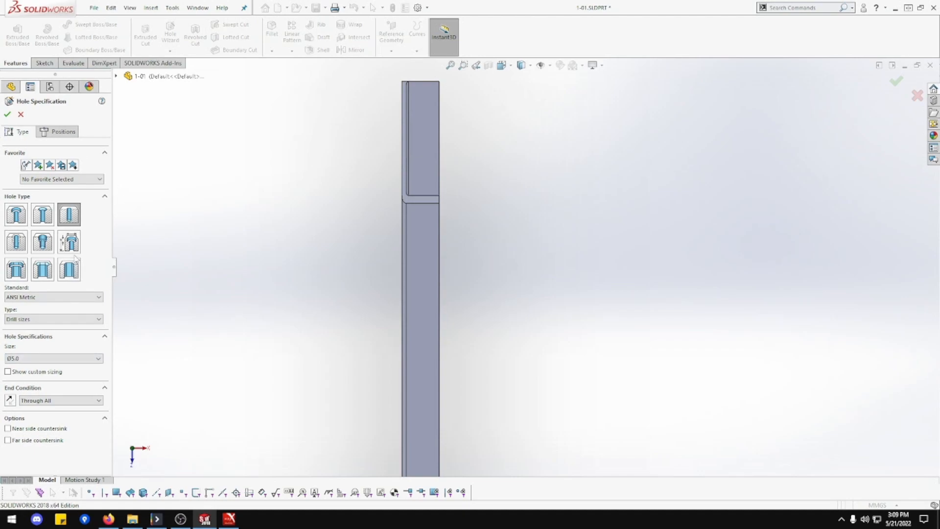
{"action": "left_click", "coordinate": [53, 135]}
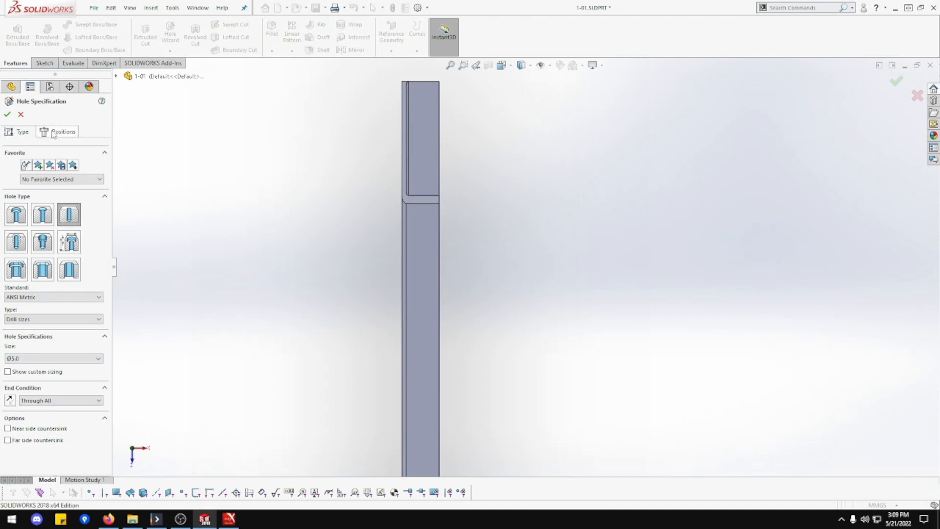
{"action": "left_click", "coordinate": [427, 221]}
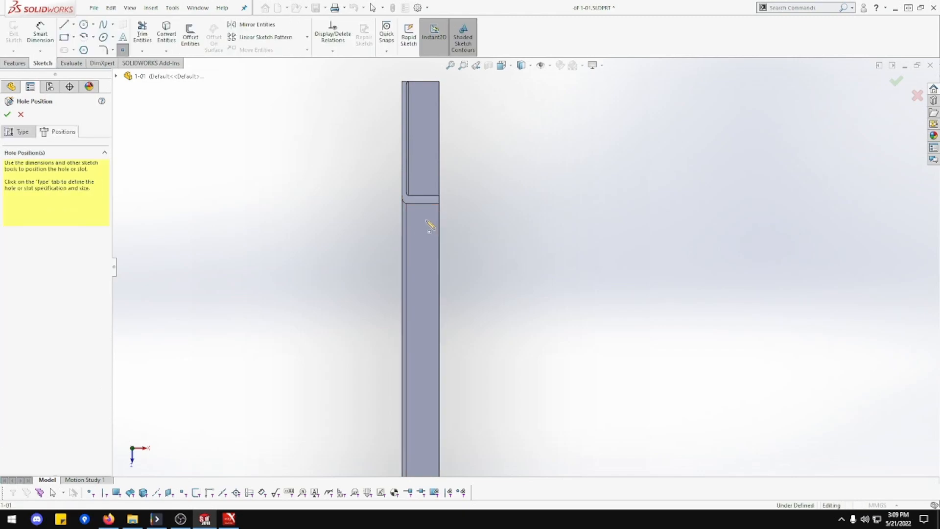
{"action": "left_click", "coordinate": [426, 268]}
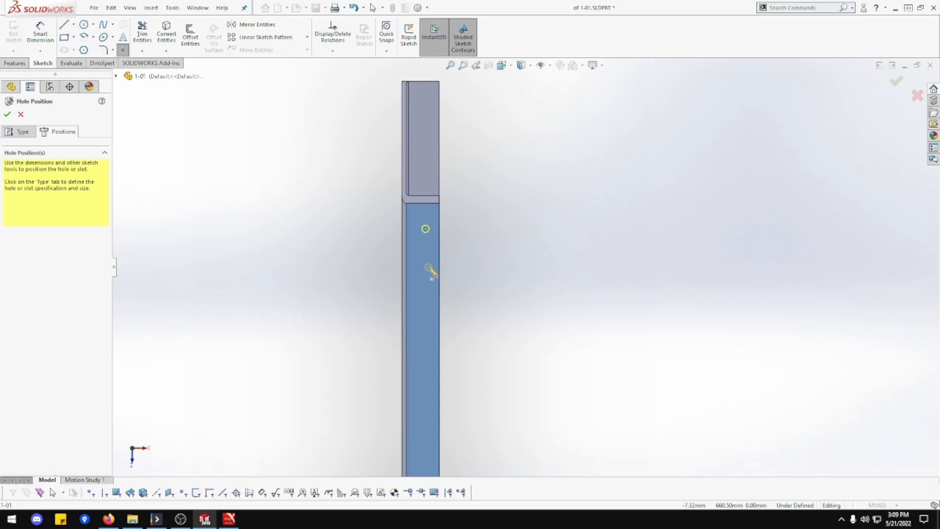
{"action": "left_click", "coordinate": [425, 294]}
{"action": "left_click", "coordinate": [425, 323]}
{"action": "scroll", "coordinate": [425, 327], "scroll_direction": "up", "scroll_amount": 1}
{"action": "scroll", "coordinate": [424, 329], "scroll_direction": "down", "scroll_amount": 2}
{"action": "scroll", "coordinate": [504, 286], "scroll_direction": "down", "scroll_amount": 2}
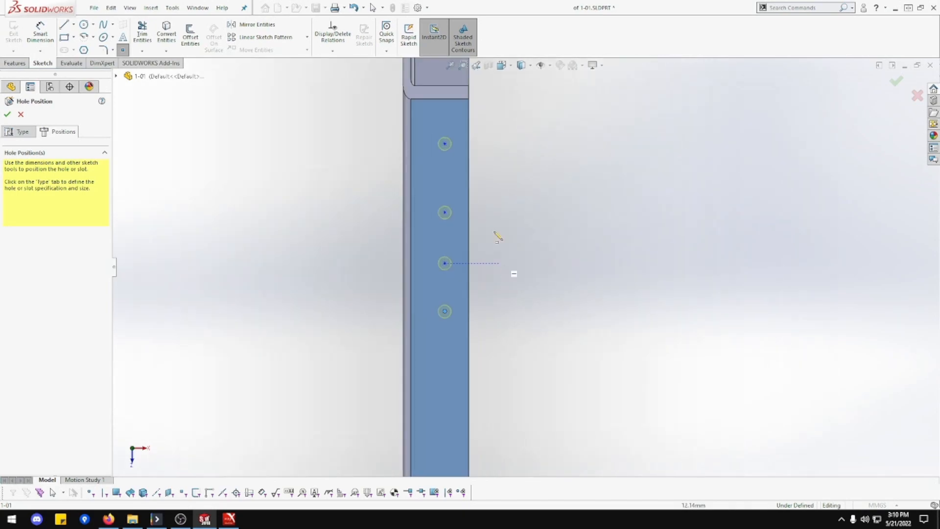
{"action": "key", "text": "Escape"}
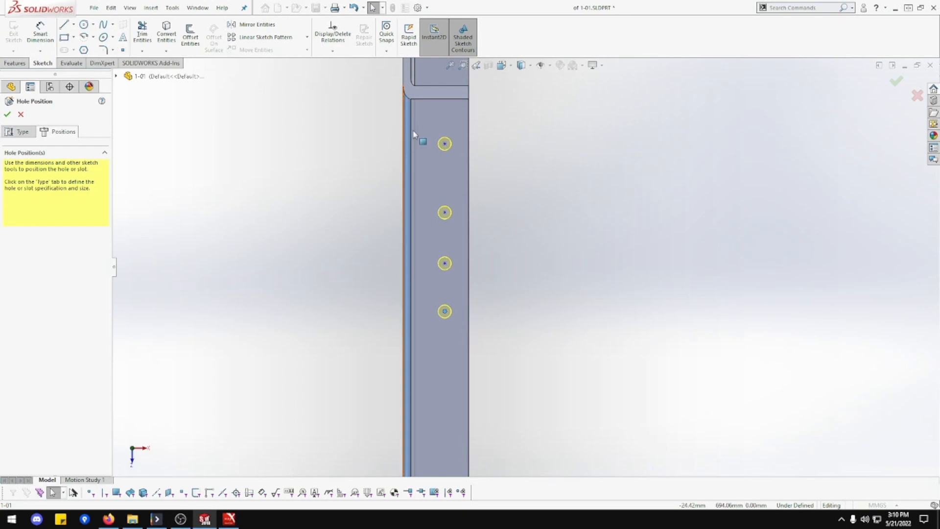
Step: Align all four new hole points with a Vertical relation
{"action": "left_click", "coordinate": [445, 144]}
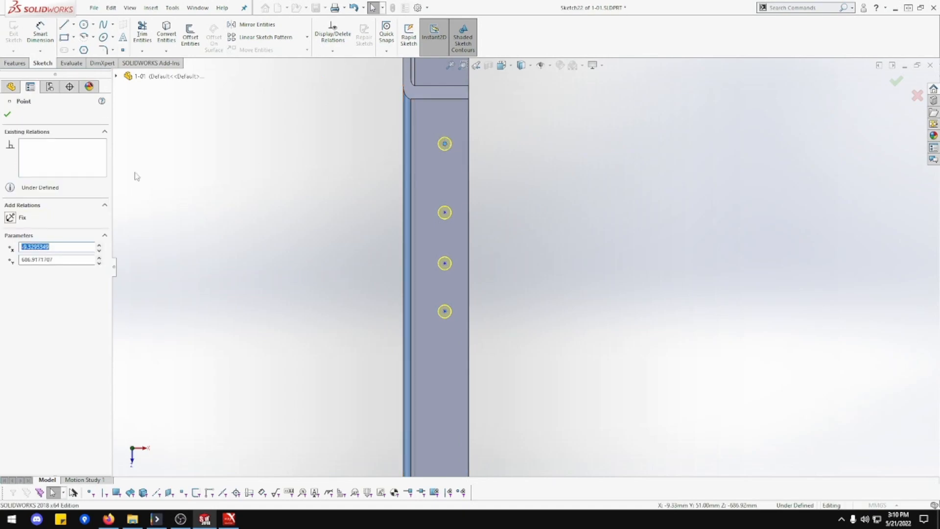
{"action": "left_click", "coordinate": [445, 213], "text": "ctrl"}
{"action": "left_click", "coordinate": [445, 263], "text": "ctrl"}
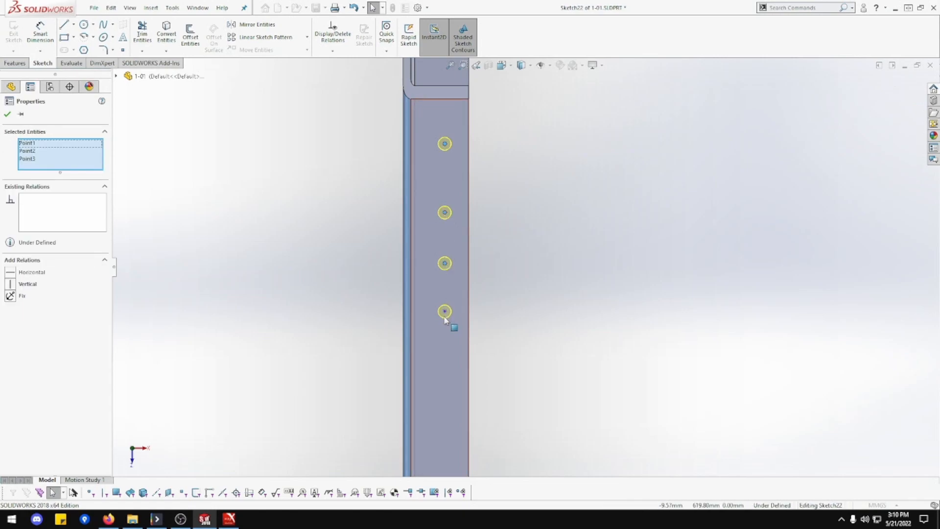
{"action": "left_click", "coordinate": [445, 312], "text": "ctrl"}
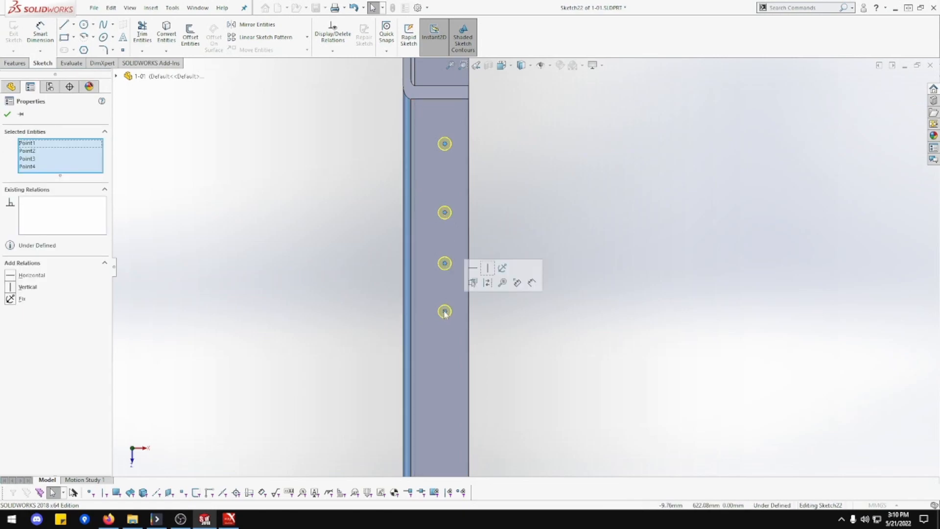
{"action": "left_click", "coordinate": [488, 268]}
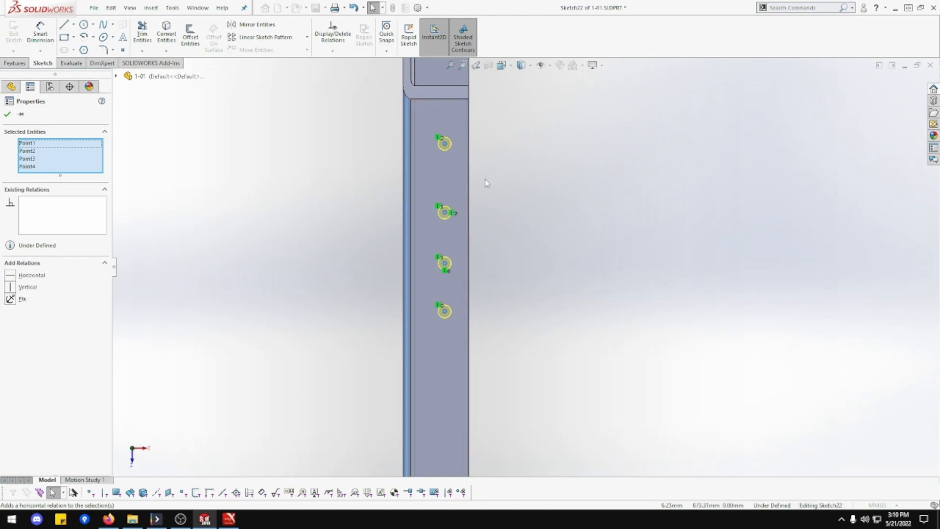
Step: Dimension the topmost hole point 11 mm from the flange's free long edge
{"action": "left_click", "coordinate": [40, 34]}
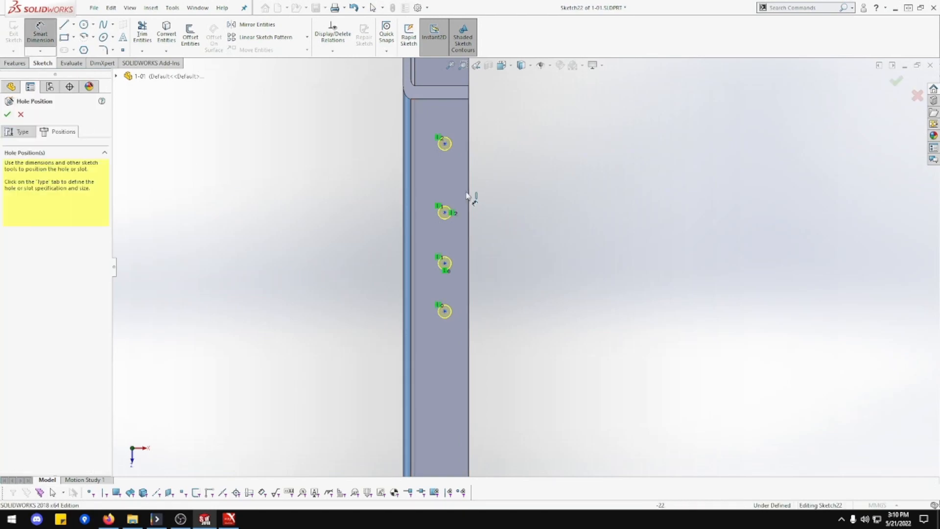
{"action": "left_click", "coordinate": [445, 144]}
{"action": "left_click", "coordinate": [469, 146]}
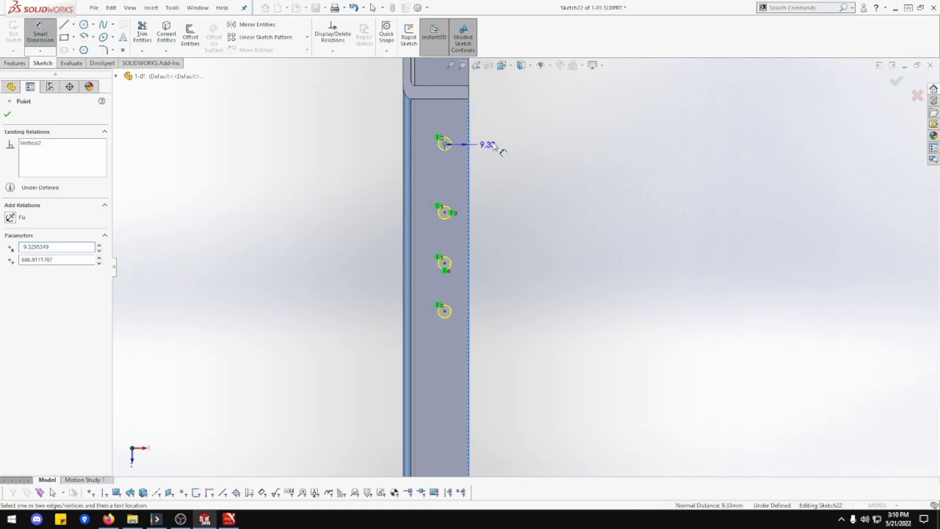
{"action": "left_click", "coordinate": [542, 143]}
{"action": "type", "text": "11"}
{"action": "key", "text": "Return"}
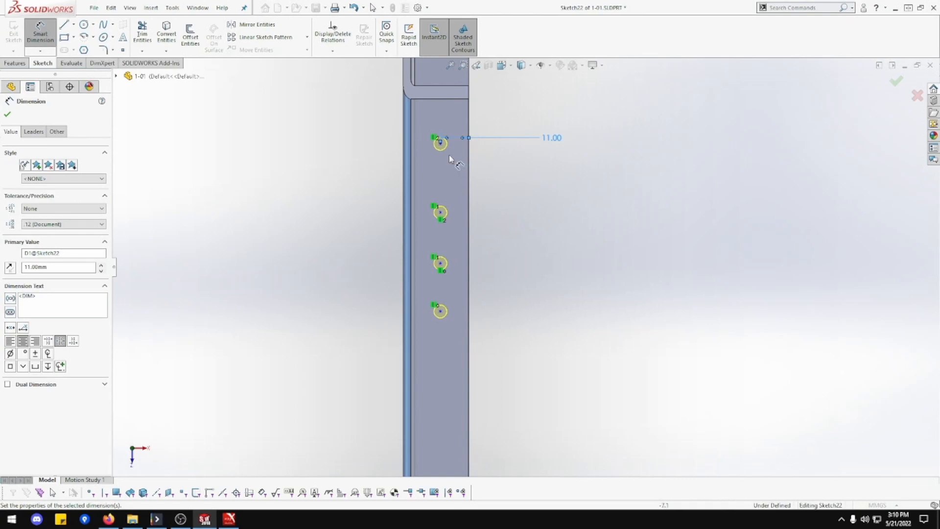
Step: Dimension the spacing between the first and second hole points from the slanted end as 30 mm
{"action": "left_click", "coordinate": [440, 142]}
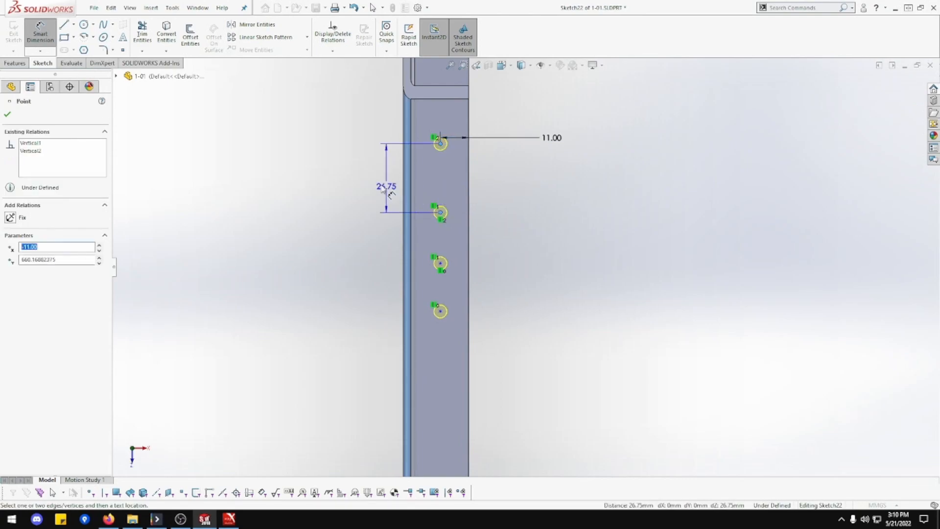
{"action": "left_click", "coordinate": [372, 187]}
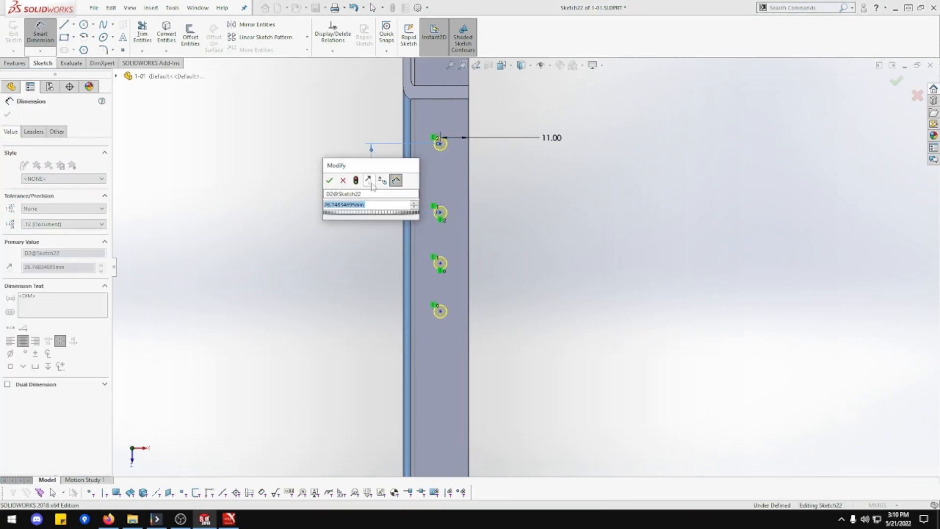
{"action": "type", "text": "30"}
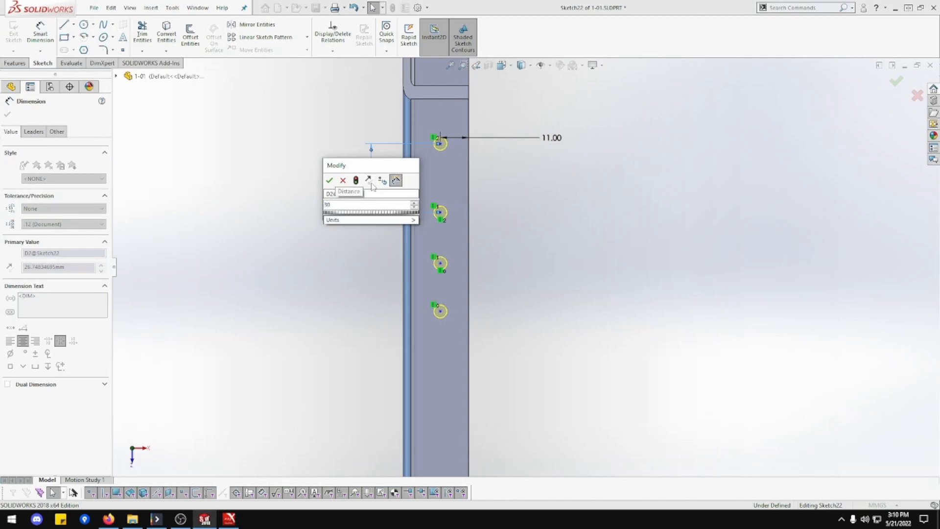
{"action": "key", "text": "Return"}
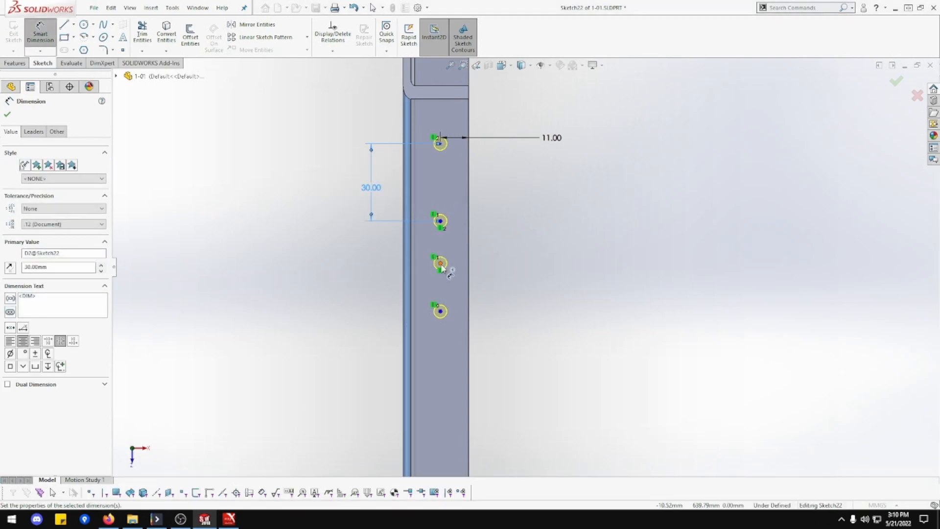
Step: Dimension the two remaining gaps, between the lowest two and the middle two hole points, as 30 mm each
{"action": "left_click", "coordinate": [441, 311]}
{"action": "left_click", "coordinate": [440, 263]}
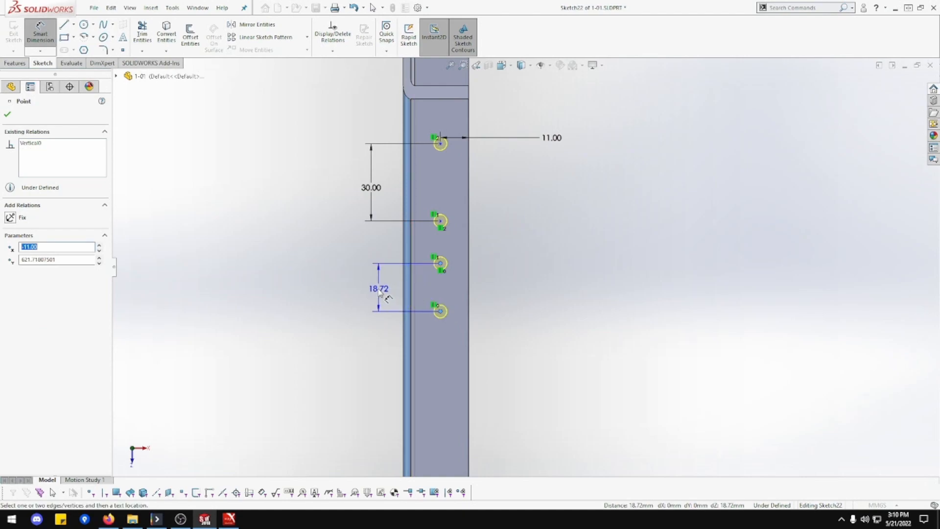
{"action": "left_click", "coordinate": [380, 291]}
{"action": "type", "text": "30.00mm"}
{"action": "key", "text": "Return"}
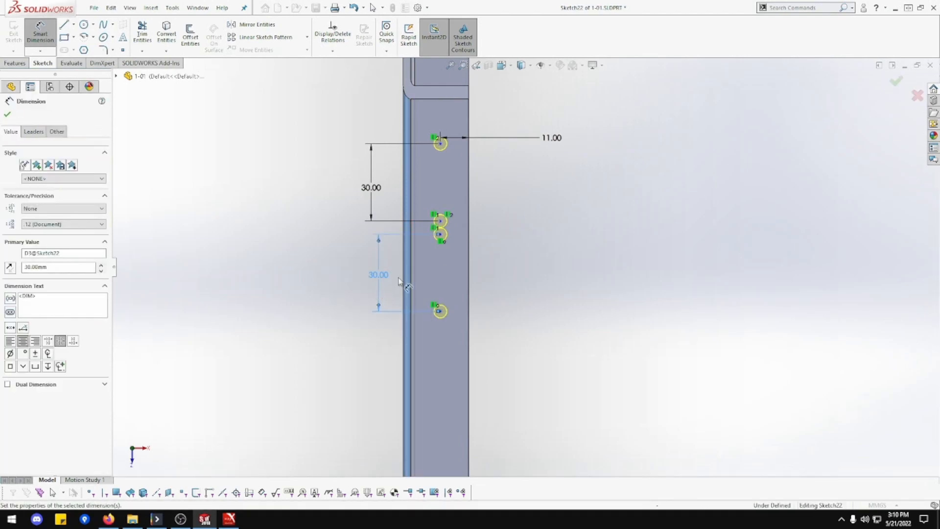
{"action": "left_click", "coordinate": [440, 234]}
{"action": "left_click", "coordinate": [440, 221]}
{"action": "left_click", "coordinate": [382, 233]}
{"action": "type", "text": "30"}
{"action": "key", "text": "Return"}
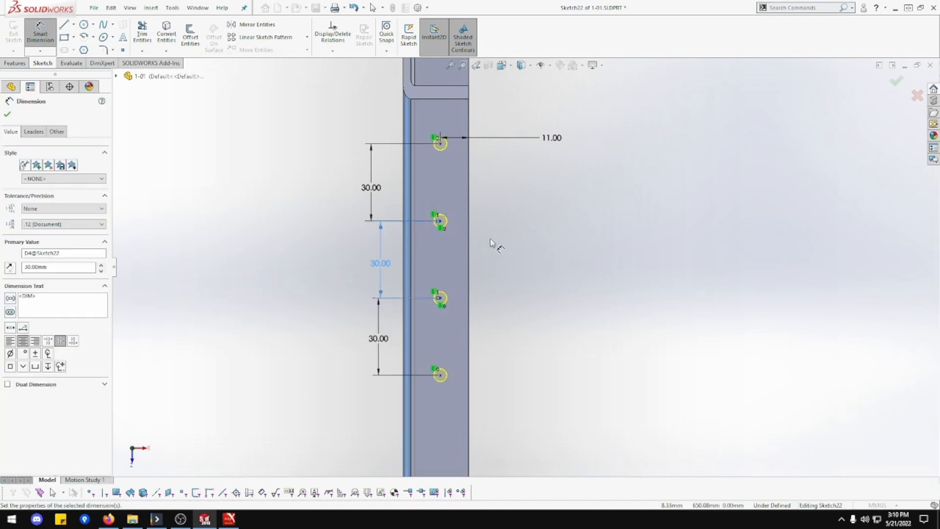
Step: Dimension the topmost hole point 112.5 mm from the profile's extreme end edge and finish the Ø5.0 hole feature
{"action": "scroll", "coordinate": [523, 217], "scroll_direction": "up", "scroll_amount": 2}
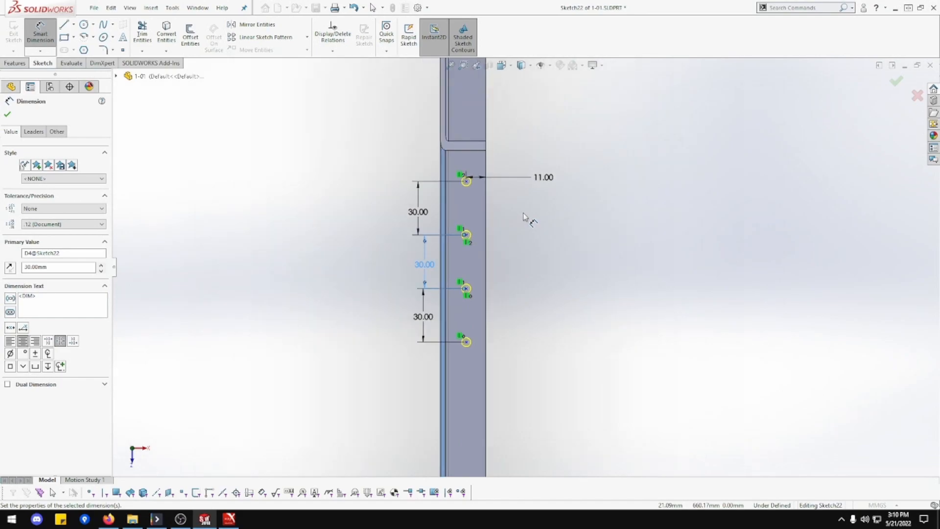
{"action": "scroll", "coordinate": [526, 219], "scroll_direction": "up", "scroll_amount": 2}
{"action": "scroll", "coordinate": [531, 116], "scroll_direction": "down", "scroll_amount": 4}
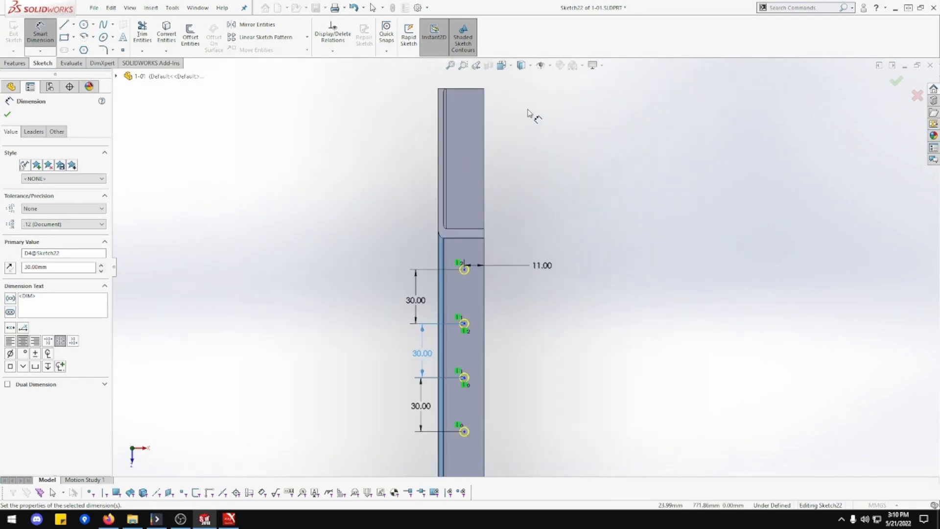
{"action": "left_click", "coordinate": [448, 96]}
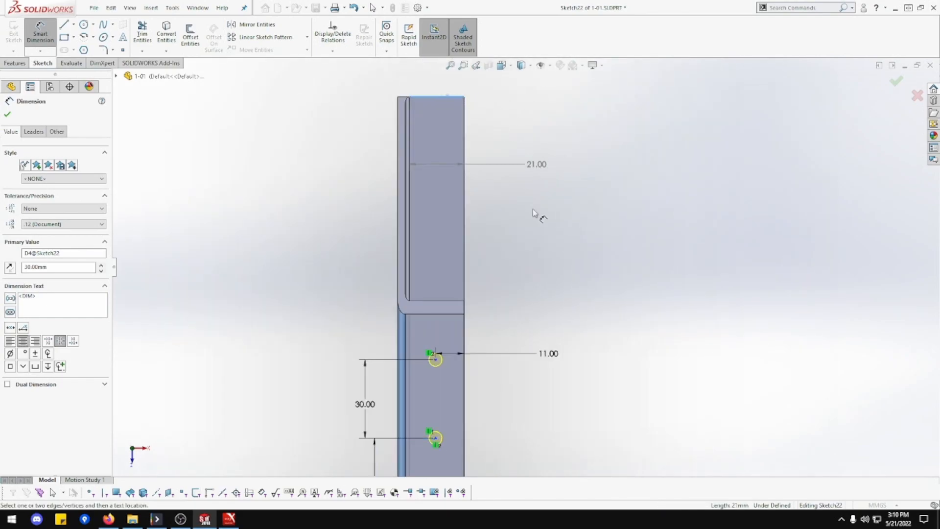
{"action": "left_click", "coordinate": [435, 358]}
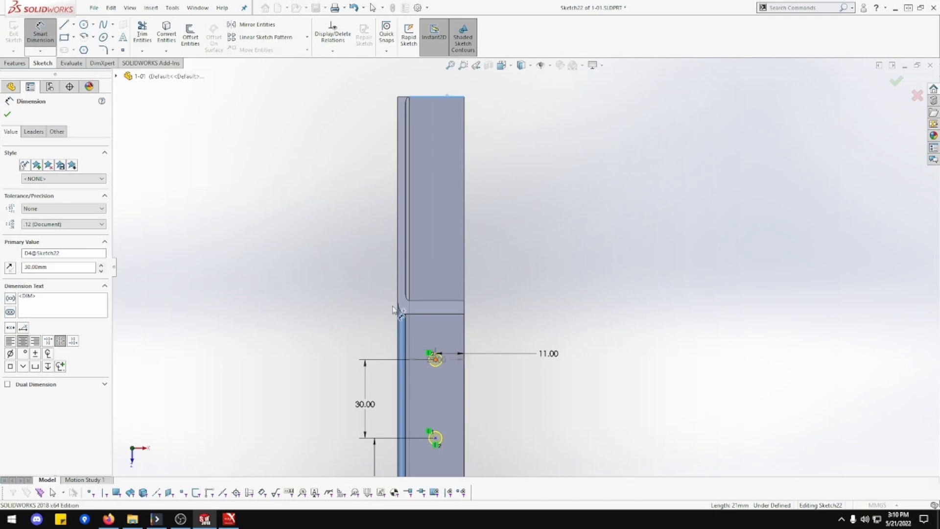
{"action": "left_click", "coordinate": [356, 269]}
{"action": "type", "text": "112.5"}
{"action": "key", "text": "Return"}
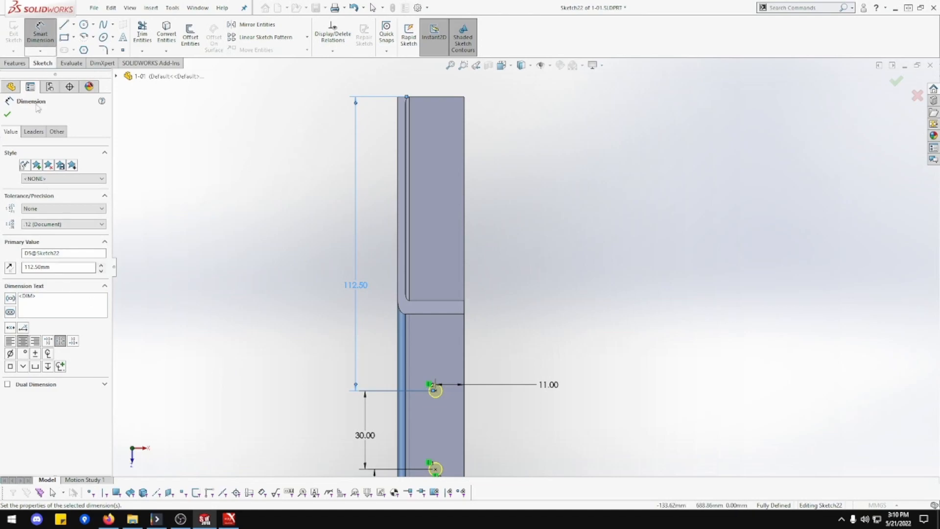
{"action": "left_click", "coordinate": [8, 114]}
{"action": "left_click", "coordinate": [19, 131]}
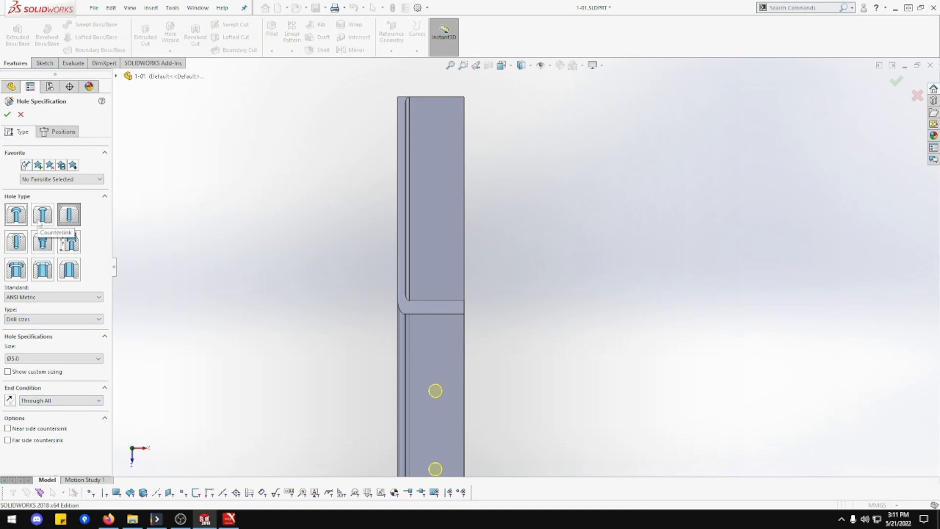
{"action": "left_click", "coordinate": [8, 114]}
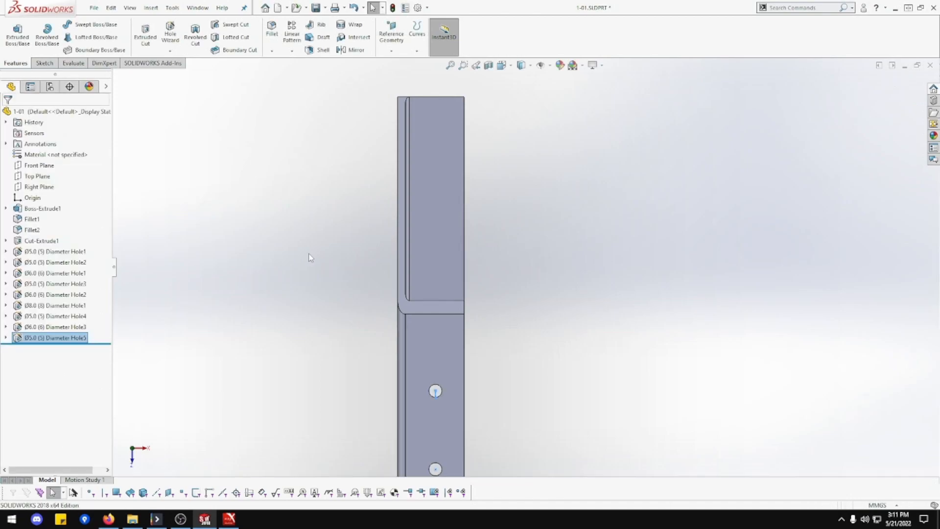
Step: Examine the hole rows on both flanges of the whole profile and select one of the 8 mm holes
{"action": "middle_click_drag", "start_coordinate": [474, 269], "coordinate": [264, 379]}
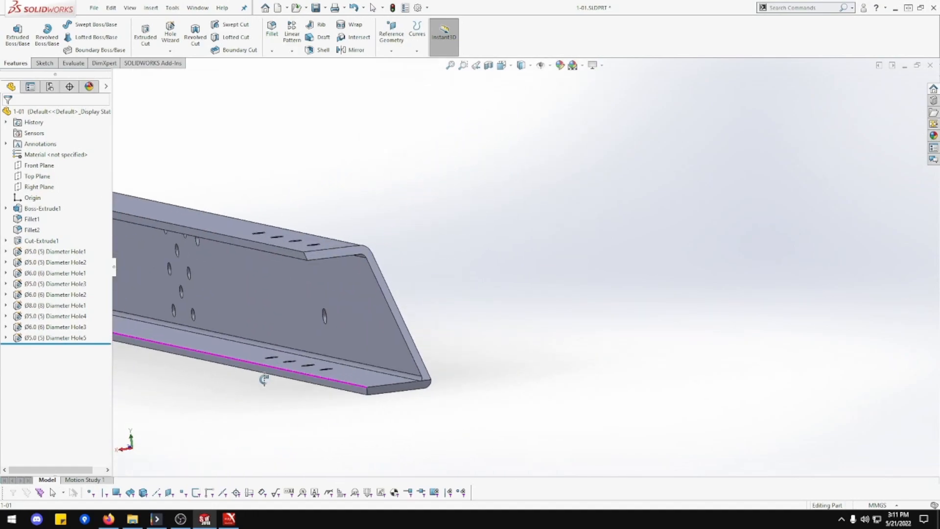
{"action": "left_click", "coordinate": [450, 65]}
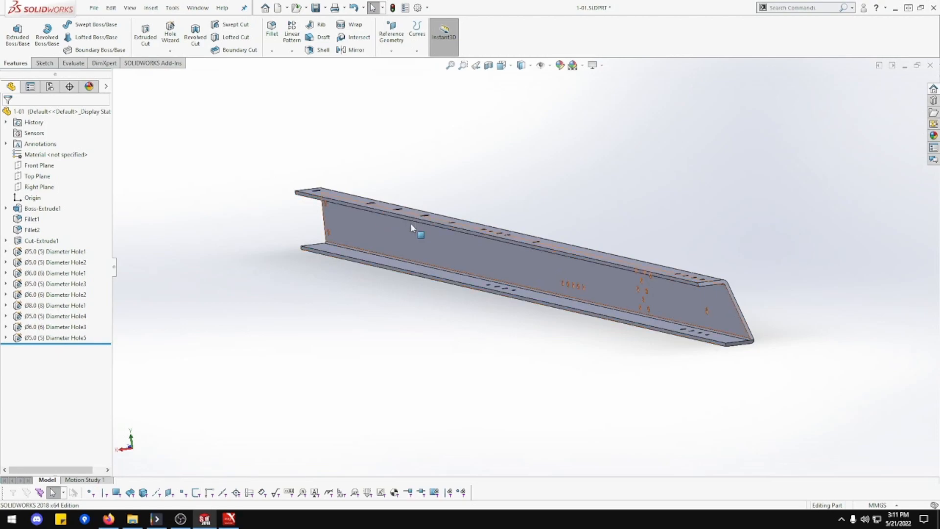
{"action": "middle_click_drag", "start_coordinate": [426, 299], "coordinate": [420, 328]}
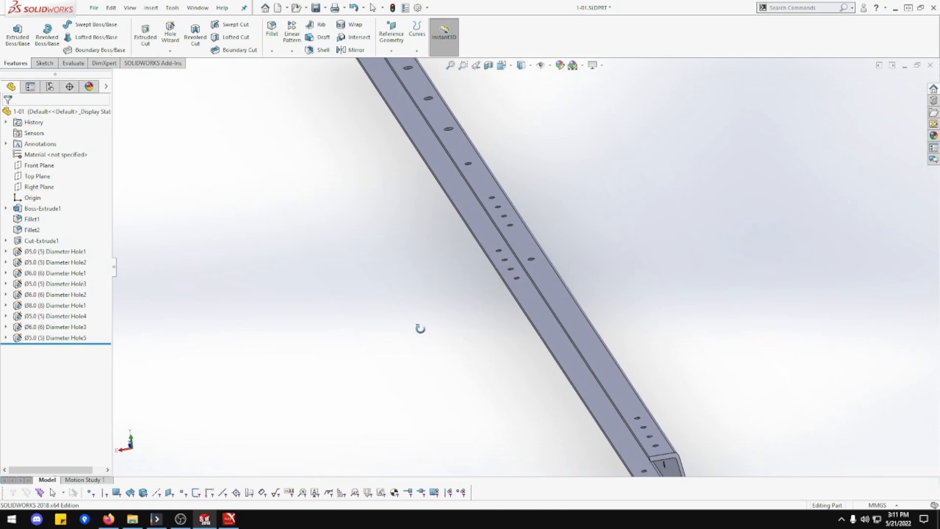
{"action": "left_click", "coordinate": [432, 99]}
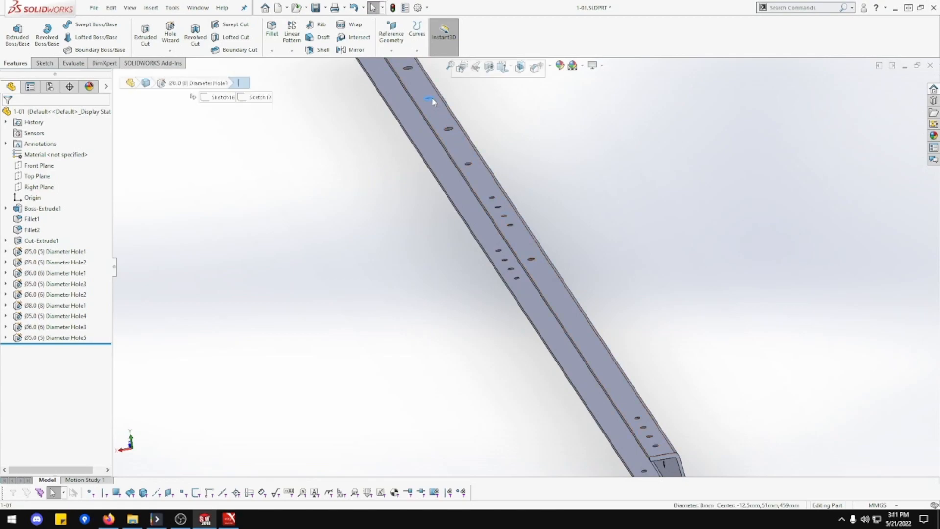
Step: Display the 8 mm hole feature's dimensions and examine its spacing along the flange
{"action": "double_click", "coordinate": [432, 98]}
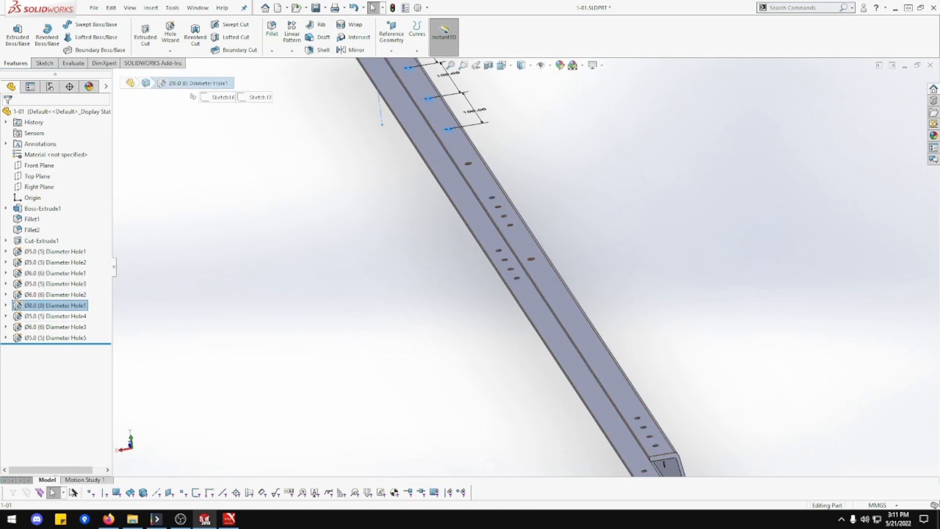
{"action": "scroll", "coordinate": [469, 121], "scroll_direction": "down", "scroll_amount": 1}
{"action": "scroll", "coordinate": [479, 150], "scroll_direction": "up", "scroll_amount": 3}
{"action": "scroll", "coordinate": [481, 154], "scroll_direction": "down", "scroll_amount": 1}
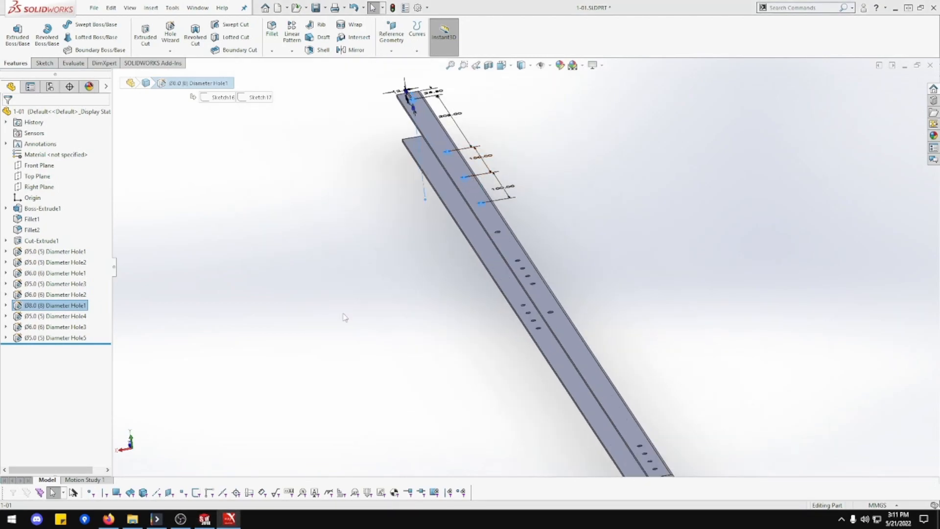
{"action": "left_click", "coordinate": [401, 311]}
{"action": "middle_click_drag", "start_coordinate": [412, 314], "coordinate": [428, 305]}
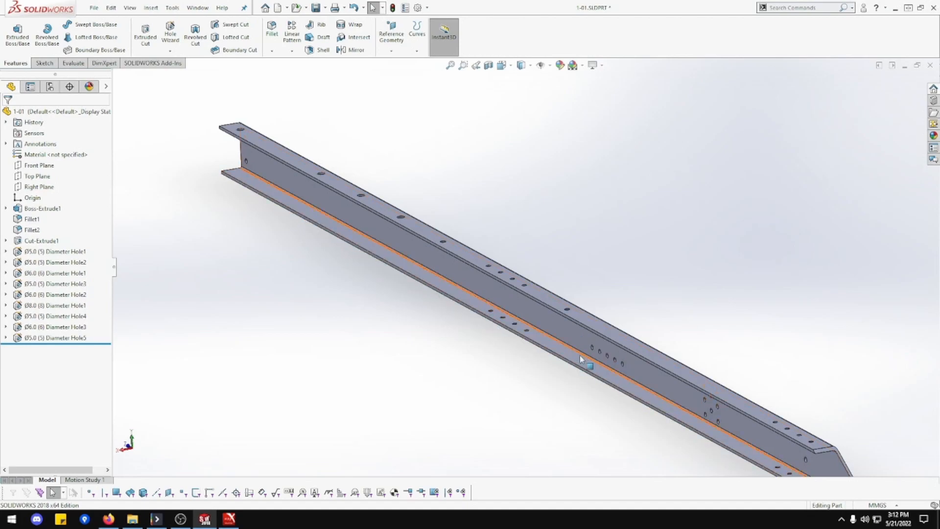
Step: View the outer face of the opposite flange straight on, close up at its far end near the slanted cut
{"action": "middle_click_drag", "start_coordinate": [483, 340], "coordinate": [536, 345]}
{"action": "left_click", "coordinate": [537, 342]}
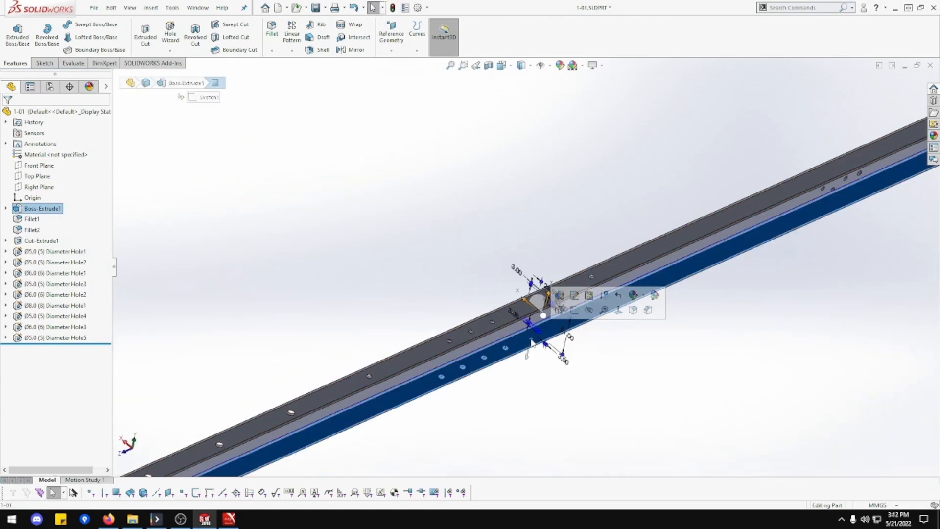
{"action": "left_click", "coordinate": [618, 311]}
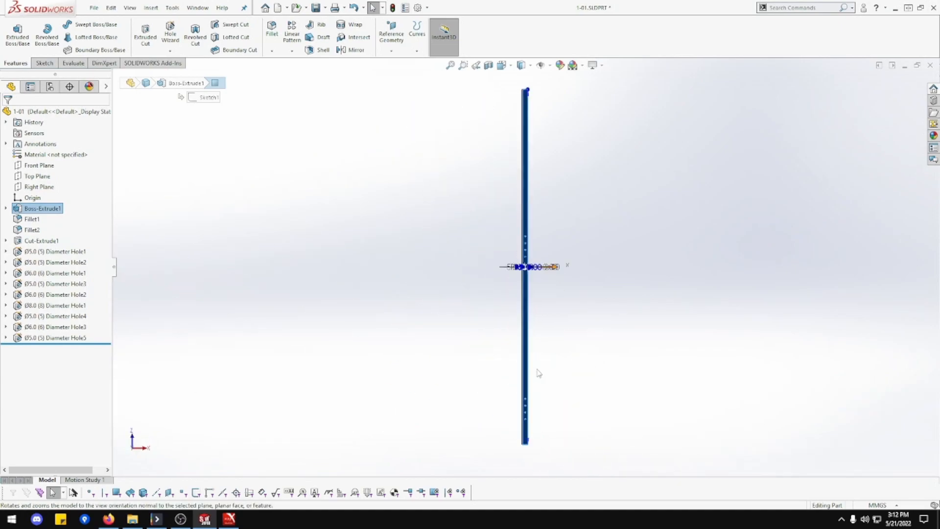
{"action": "middle_click_drag", "start_coordinate": [542, 325], "coordinate": [478, 309]}
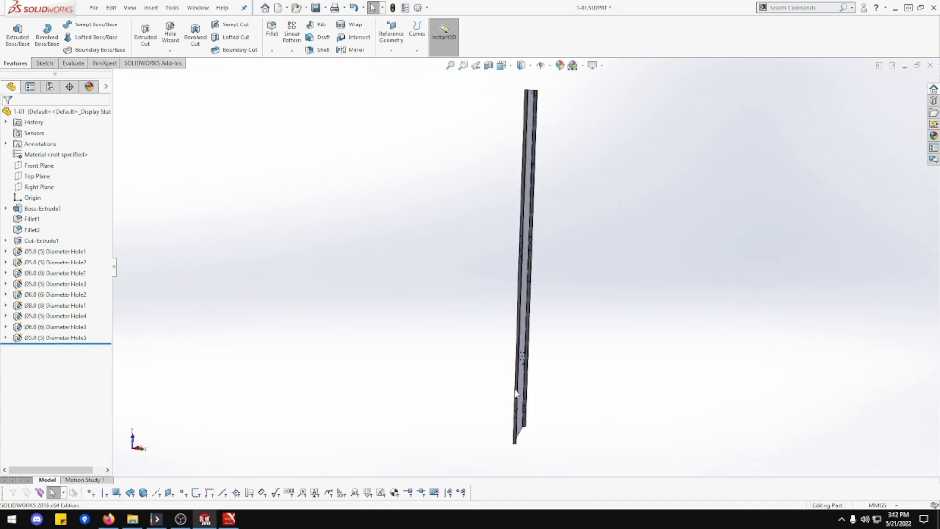
{"action": "scroll", "coordinate": [515, 425], "scroll_direction": "down", "scroll_amount": 7}
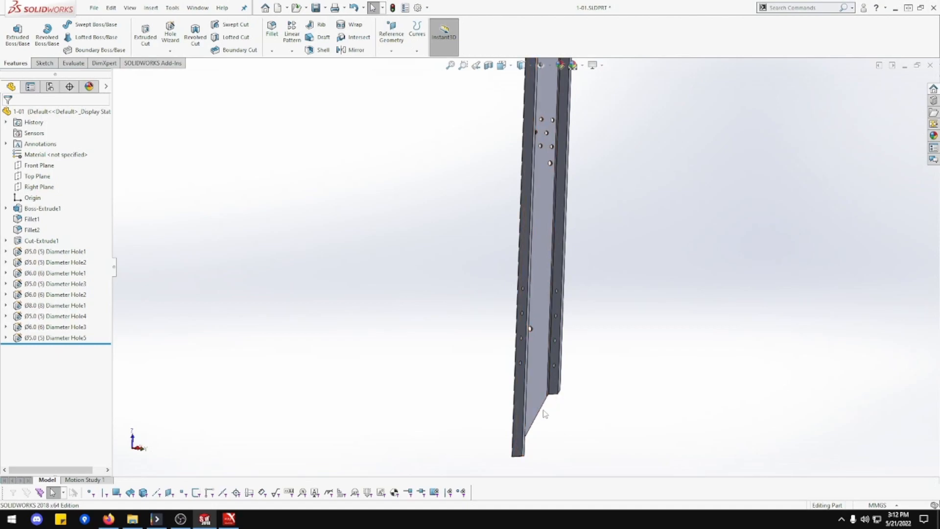
{"action": "right_click", "coordinate": [521, 416]}
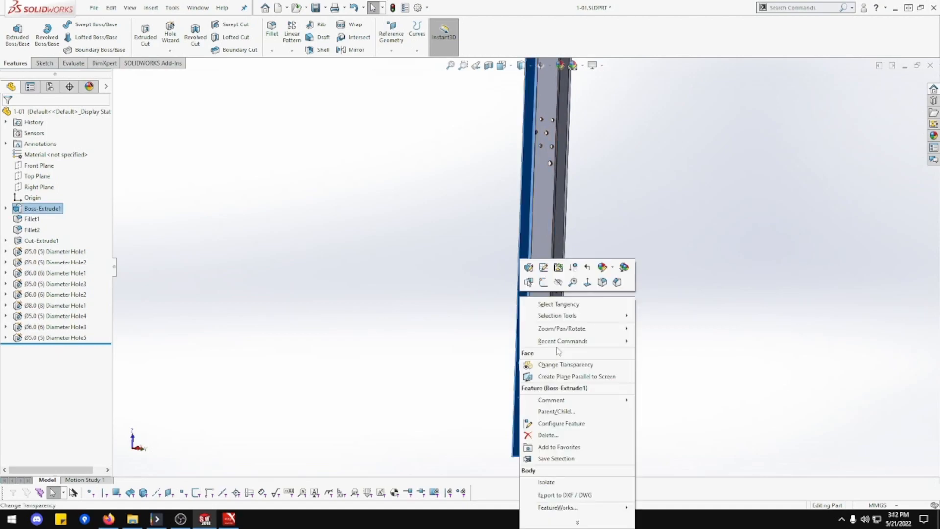
{"action": "left_click", "coordinate": [588, 282]}
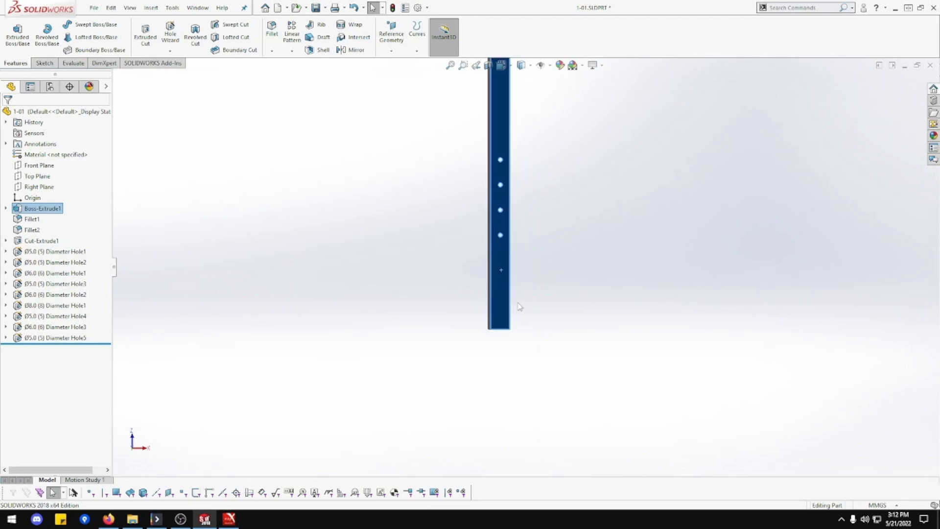
{"action": "left_click", "coordinate": [529, 253]}
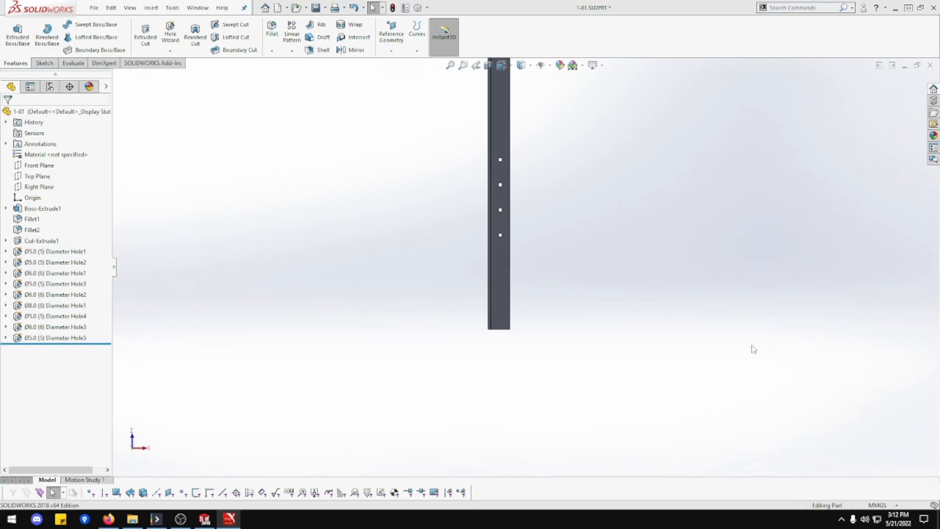
{"action": "scroll", "coordinate": [513, 273], "scroll_direction": "down", "scroll_amount": 3}
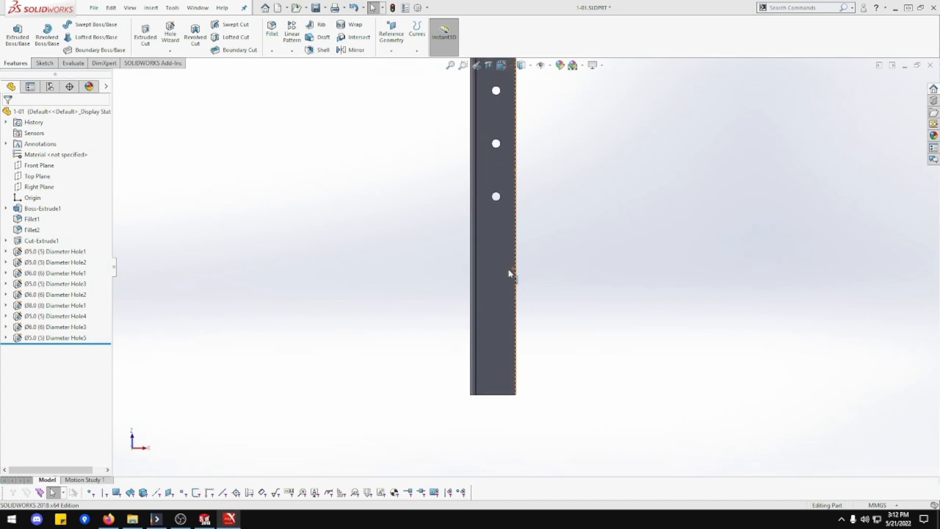
Step: Set up a new Hole Wizard drill hole with size Ø8.0 and end condition Up To Next
{"action": "left_click", "coordinate": [170, 33]}
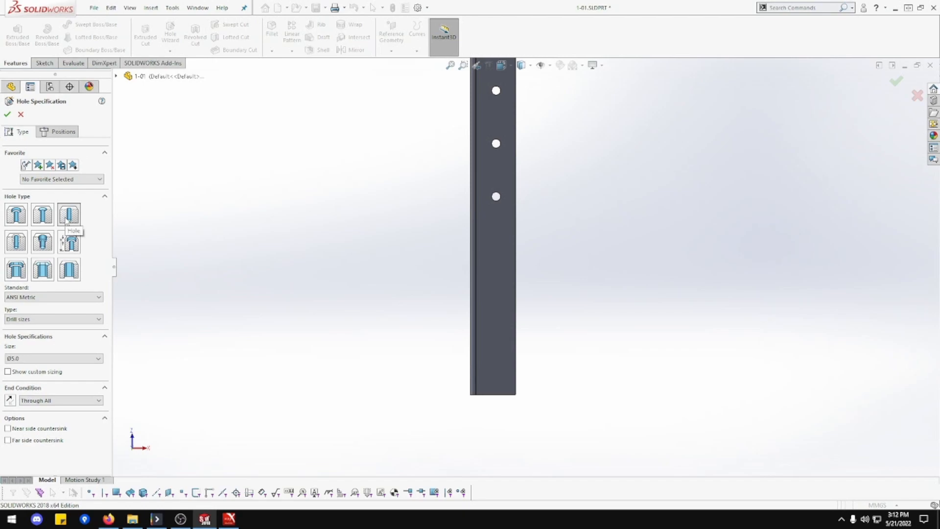
{"action": "left_click", "coordinate": [95, 358]}
{"action": "scroll", "coordinate": [65, 419], "scroll_direction": "down", "scroll_amount": 2}
{"action": "scroll", "coordinate": [63, 421], "scroll_direction": "down", "scroll_amount": 3}
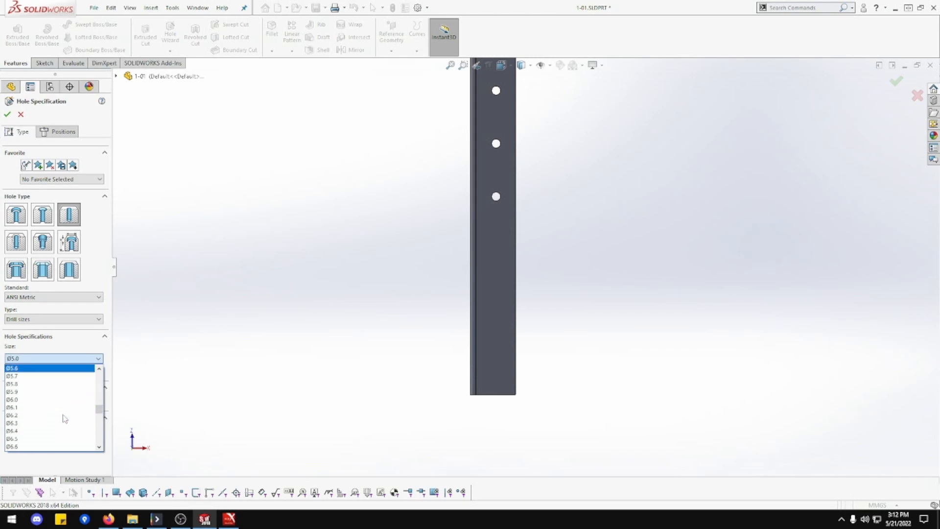
{"action": "scroll", "coordinate": [58, 432], "scroll_direction": "down", "scroll_amount": 3}
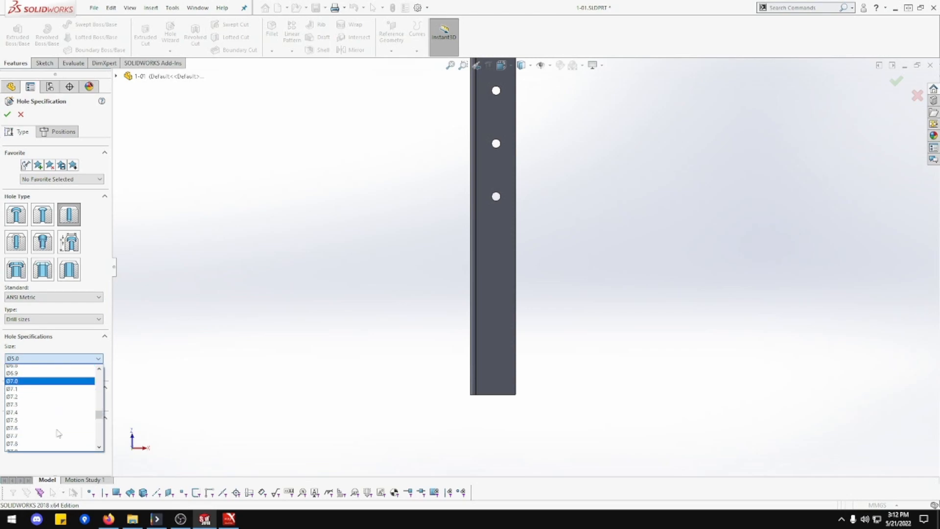
{"action": "left_click", "coordinate": [46, 437]}
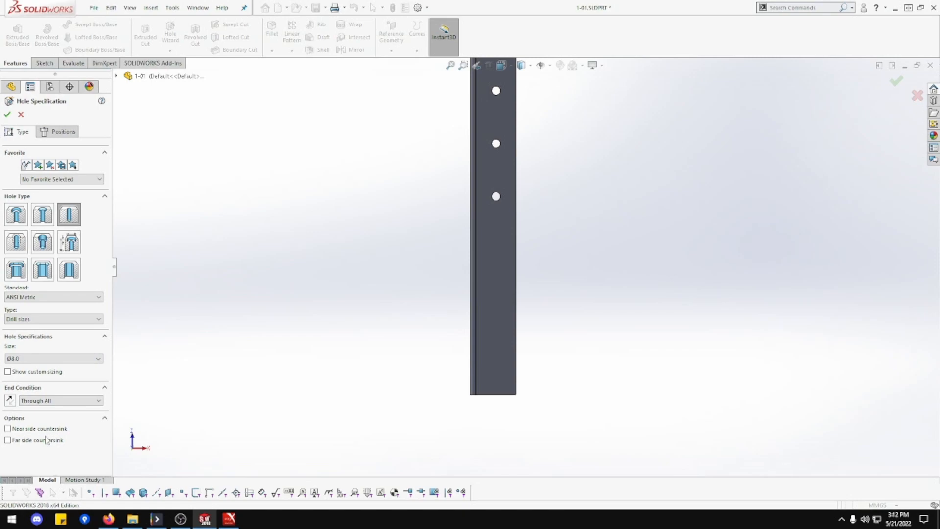
{"action": "left_click", "coordinate": [64, 401]}
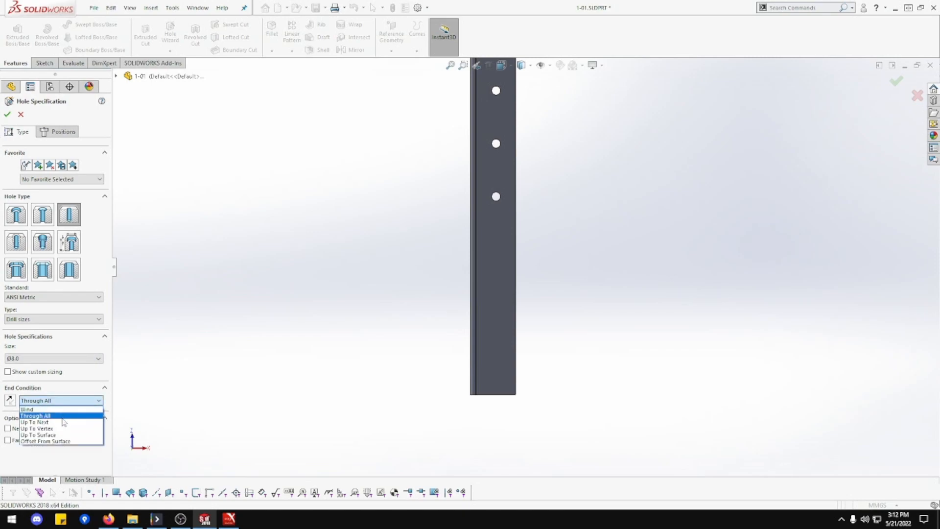
{"action": "left_click", "coordinate": [61, 423]}
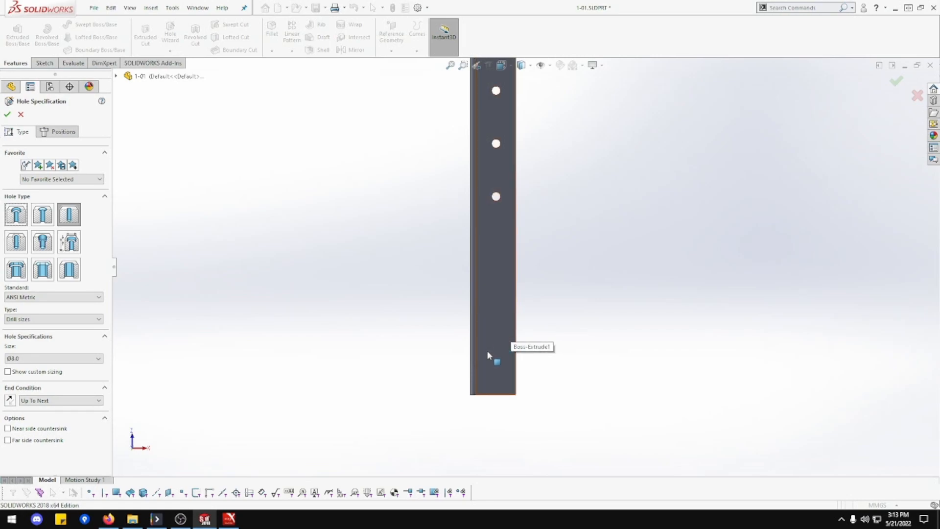
Step: Place two hole points on the flange's outer face, between the last 5 mm hole and the flange end
{"action": "left_click", "coordinate": [57, 131]}
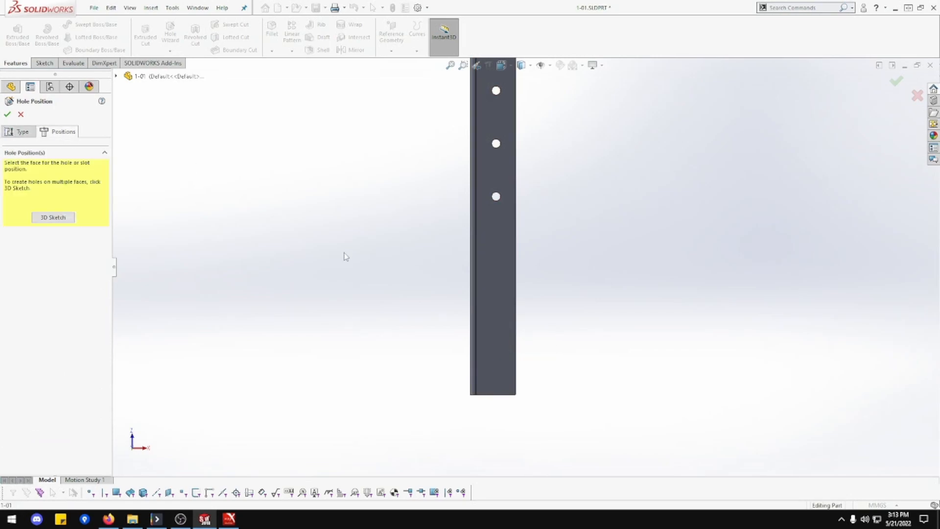
{"action": "left_click", "coordinate": [493, 357]}
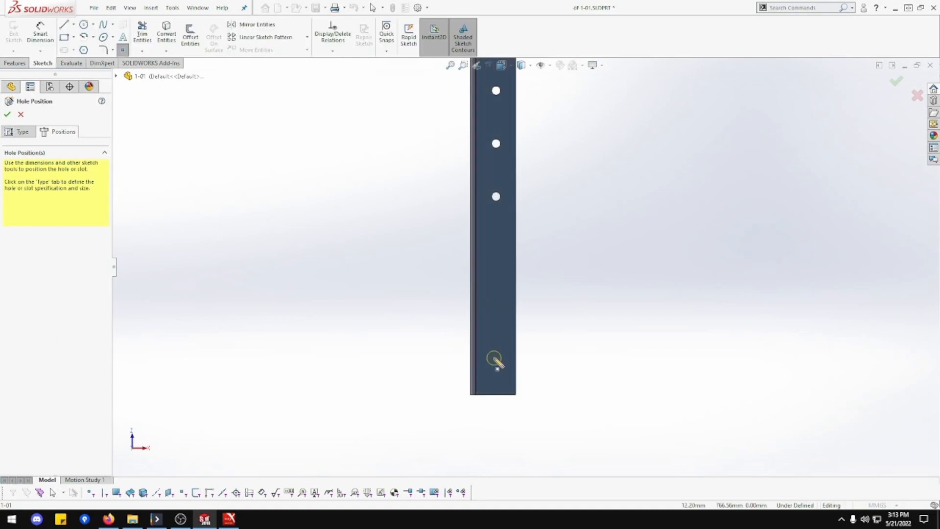
{"action": "left_click", "coordinate": [498, 344]}
{"action": "left_click", "coordinate": [499, 271]}
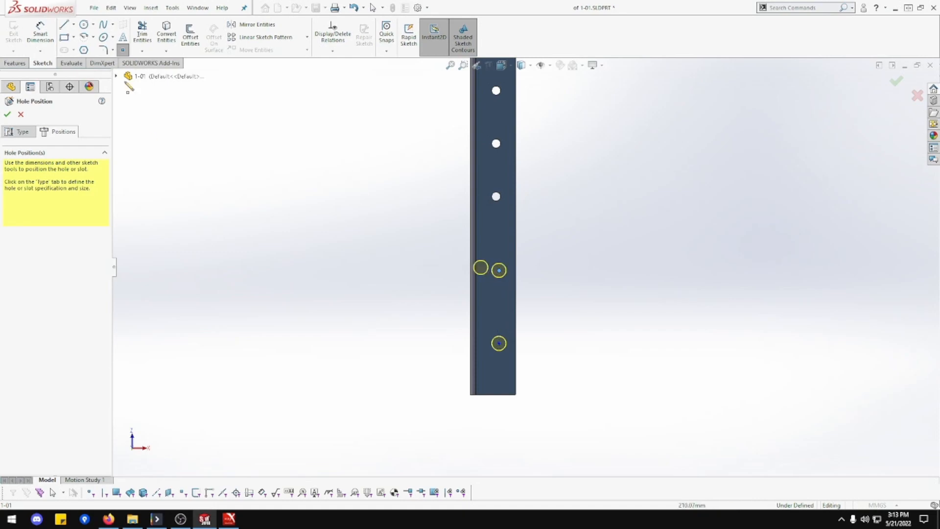
Step: Dimension the distance between the two new hole points as 51 mm
{"action": "left_click", "coordinate": [40, 34]}
{"action": "scroll", "coordinate": [514, 313], "scroll_direction": "down", "scroll_amount": 2}
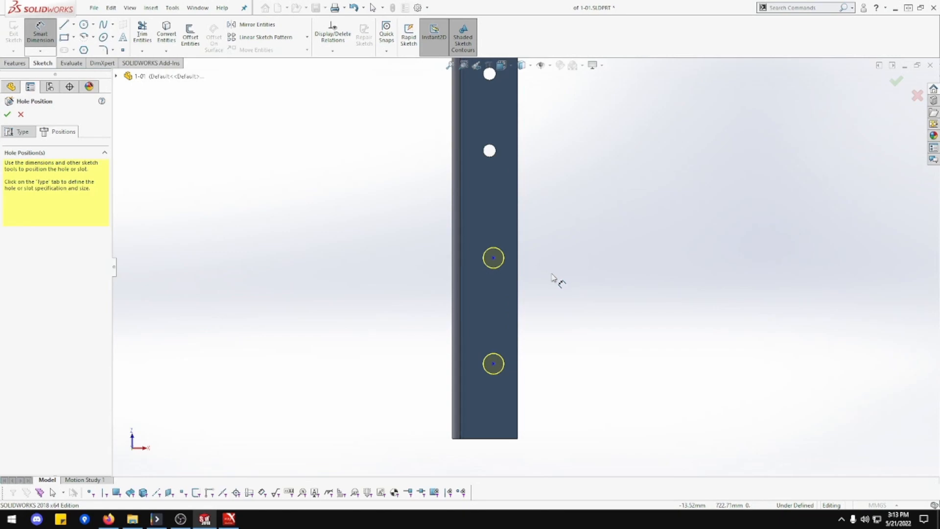
{"action": "left_click", "coordinate": [494, 259]}
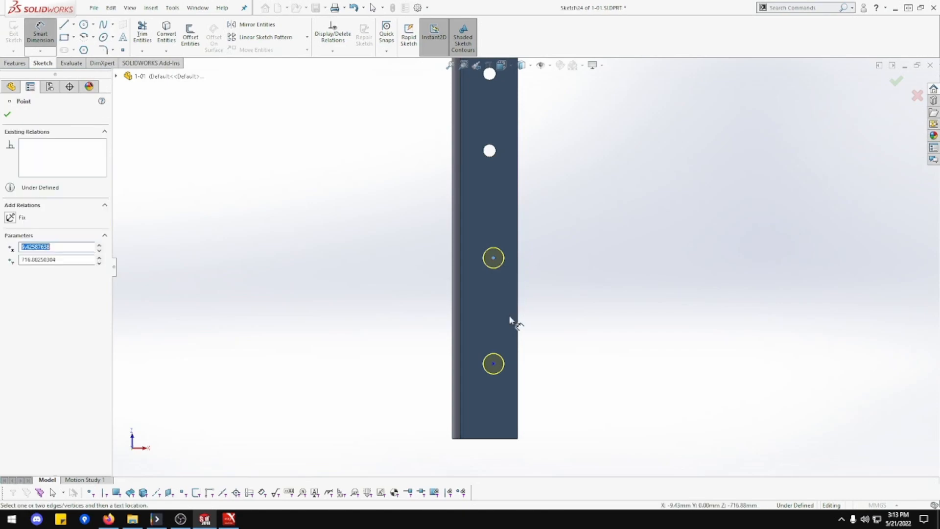
{"action": "left_click", "coordinate": [493, 363]}
{"action": "left_click", "coordinate": [560, 319]}
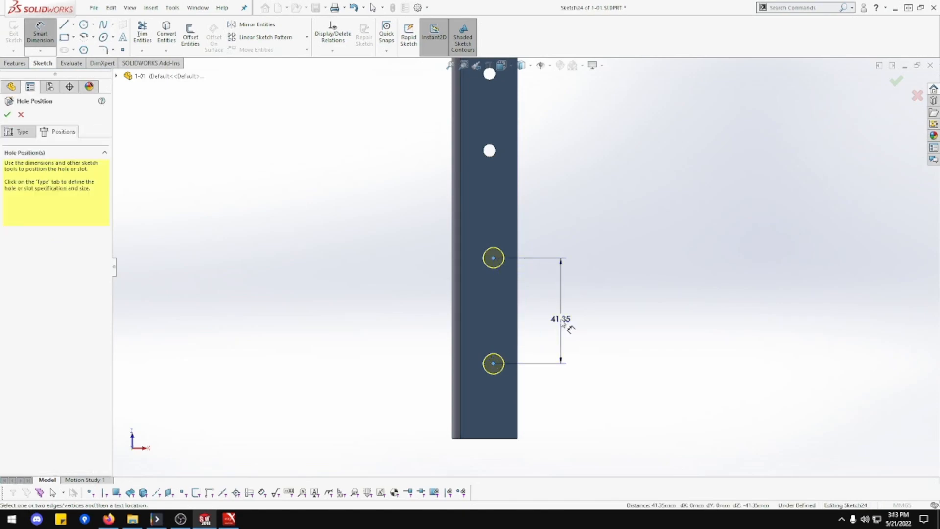
{"action": "type", "text": "51"}
{"action": "key", "text": "Return"}
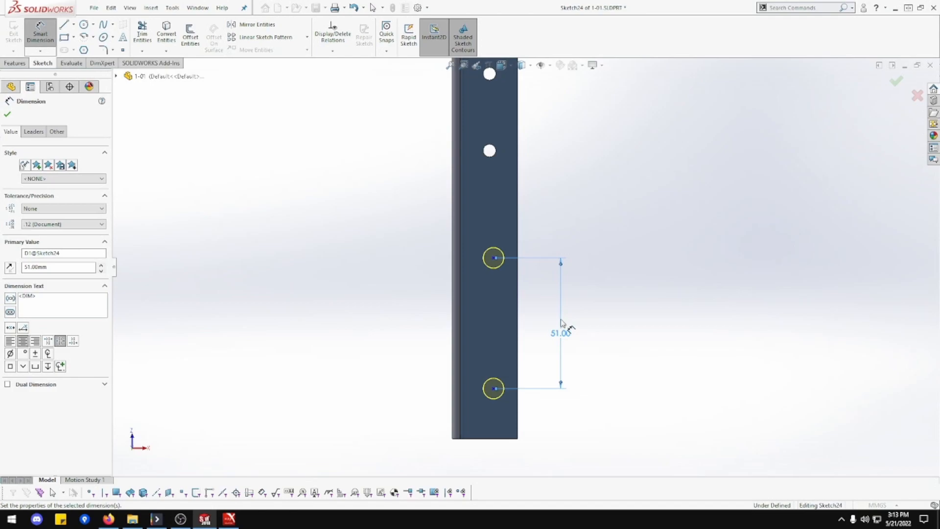
Step: Dimension the upper new hole point 23.5 mm from the nearest existing 5 mm hole
{"action": "left_click", "coordinate": [487, 155]}
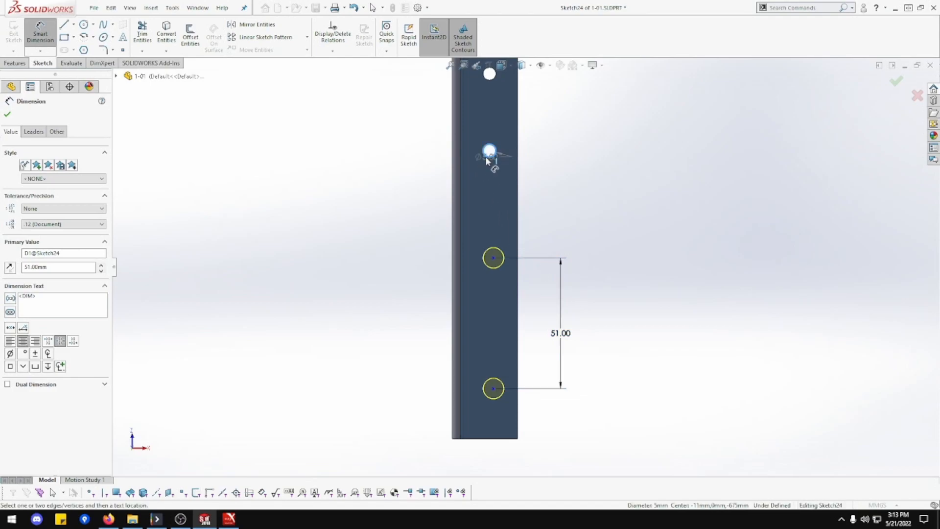
{"action": "left_click", "coordinate": [495, 257]}
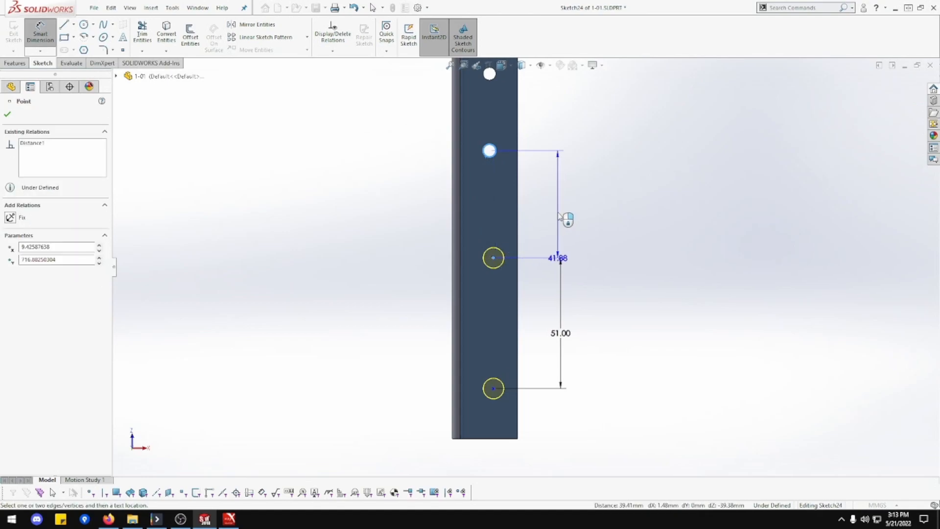
{"action": "left_click", "coordinate": [556, 214]}
{"action": "type", "text": "23.5"}
{"action": "key", "text": "Return"}
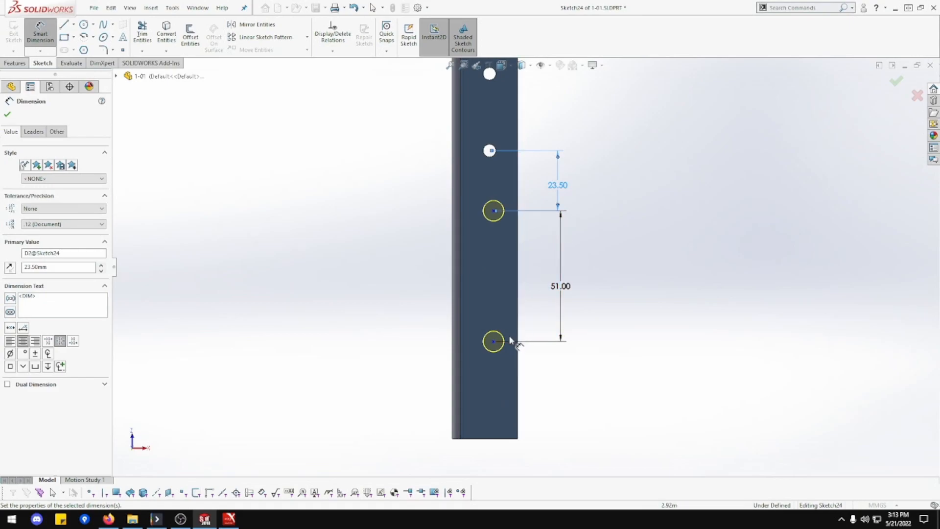
Step: Dimension the lower hole point 8 mm from the profile's long outer edge on the web side
{"action": "left_click", "coordinate": [494, 342]}
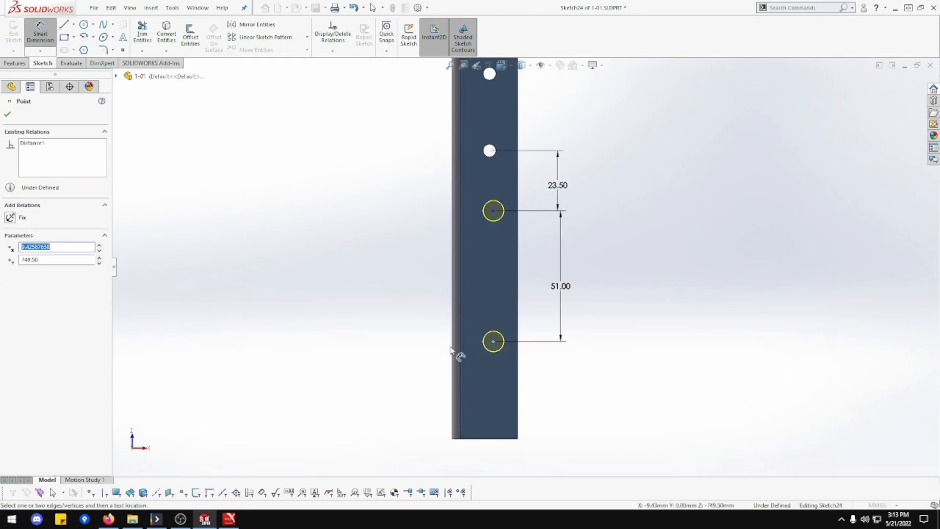
{"action": "left_click", "coordinate": [453, 349]}
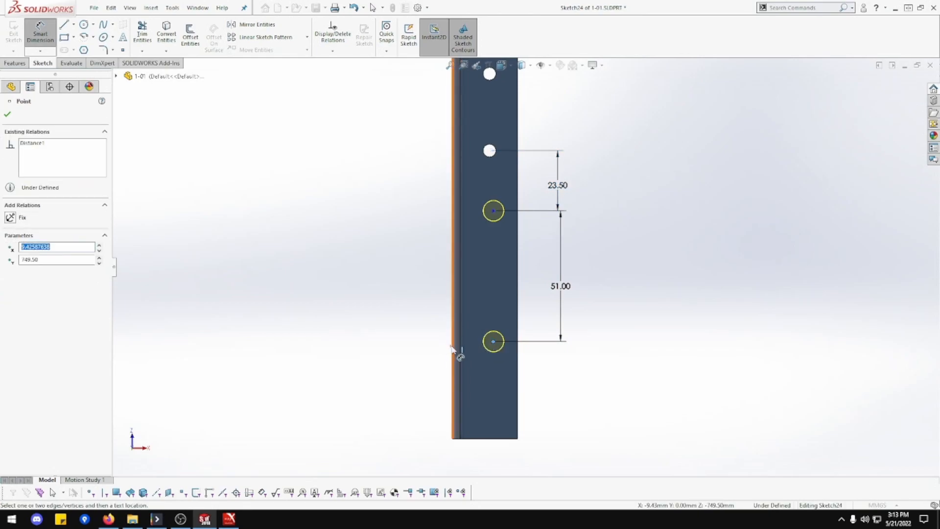
{"action": "left_click", "coordinate": [401, 351]}
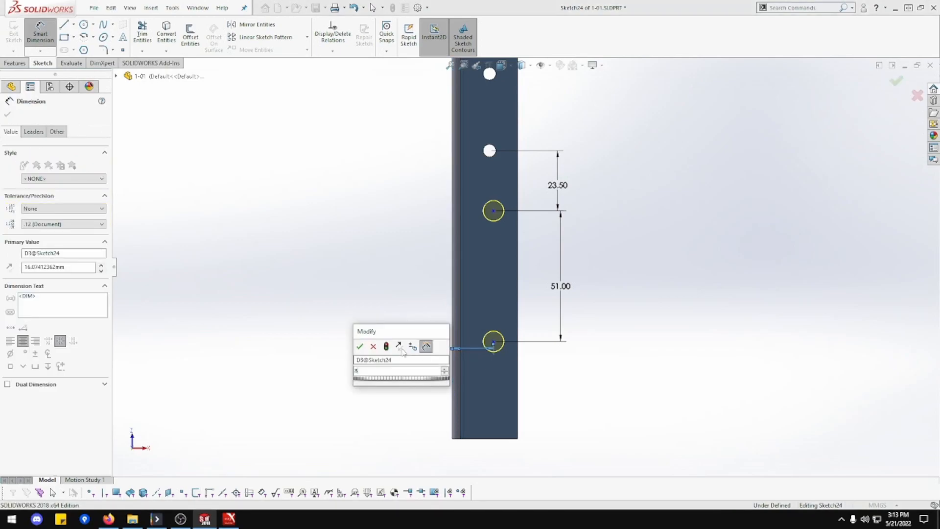
{"action": "type", "text": "8"}
{"action": "key", "text": "Return"}
{"action": "key", "text": "Escape"}
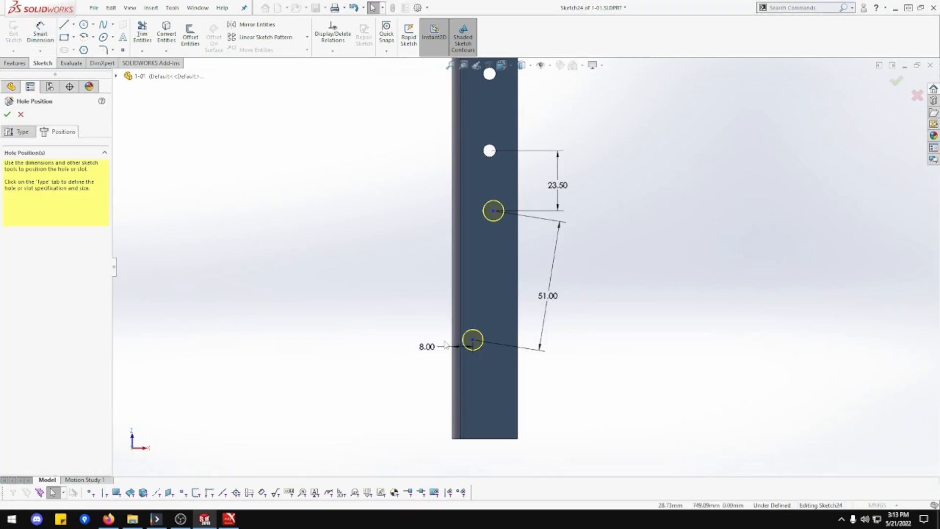
Step: Align the two hole points with a Vertical relation and check the hole previews on the flange
{"action": "left_click", "coordinate": [472, 340]}
{"action": "left_click", "coordinate": [493, 211], "text": "ctrl"}
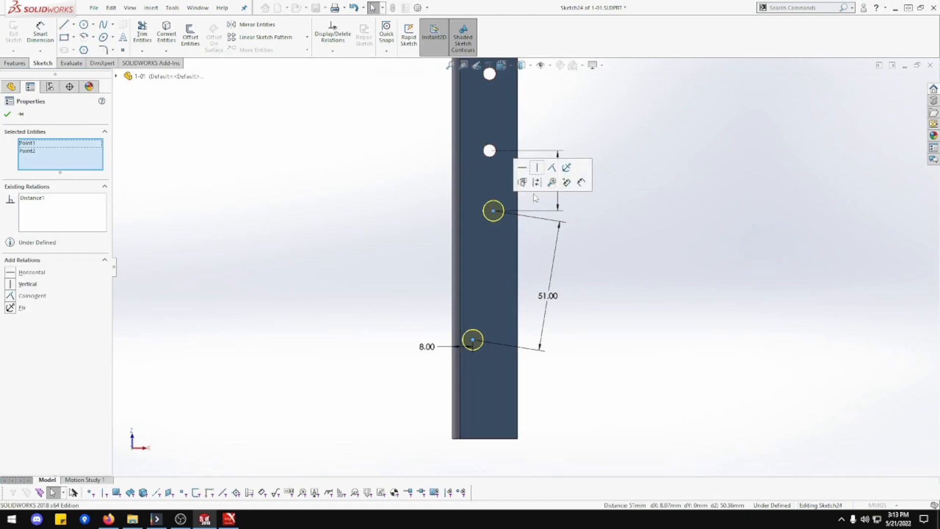
{"action": "left_click", "coordinate": [538, 182]}
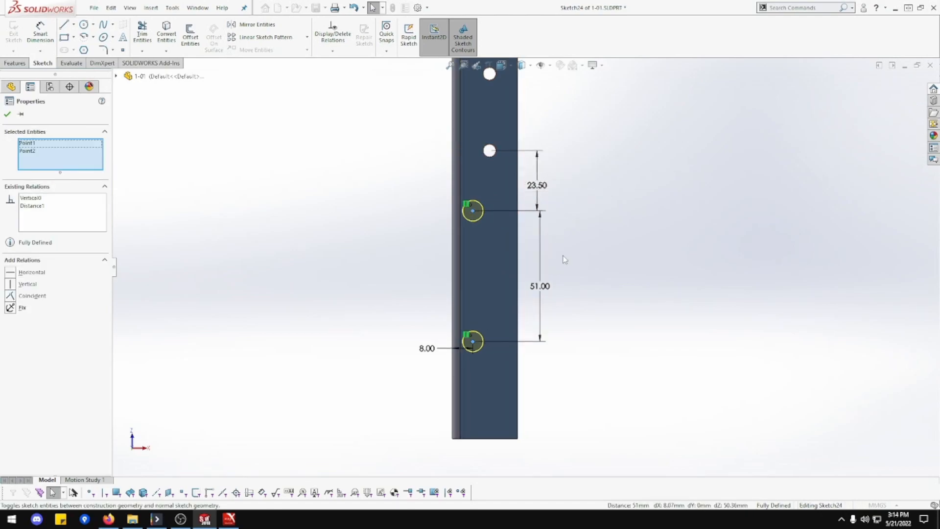
{"action": "left_click", "coordinate": [571, 268]}
{"action": "middle_click_drag", "start_coordinate": [572, 268], "coordinate": [490, 257]}
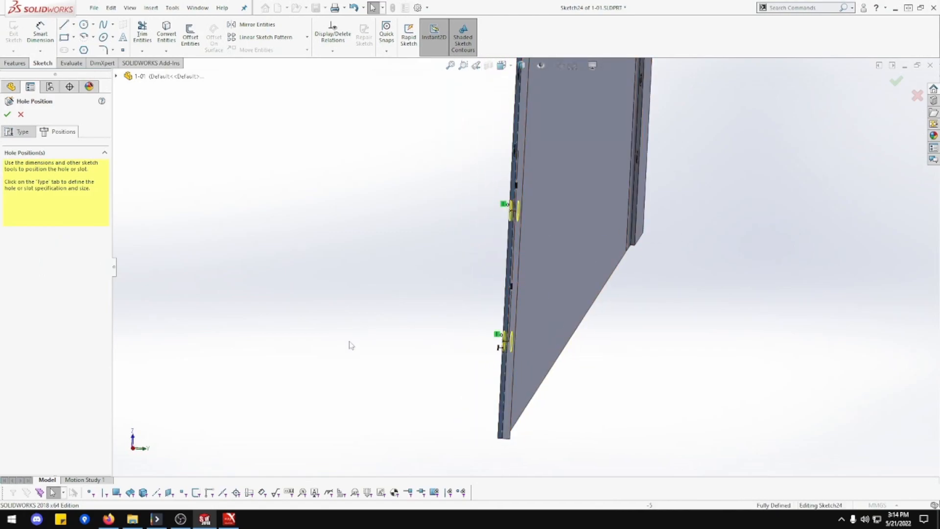
{"action": "middle_click_drag", "start_coordinate": [350, 346], "coordinate": [281, 331]}
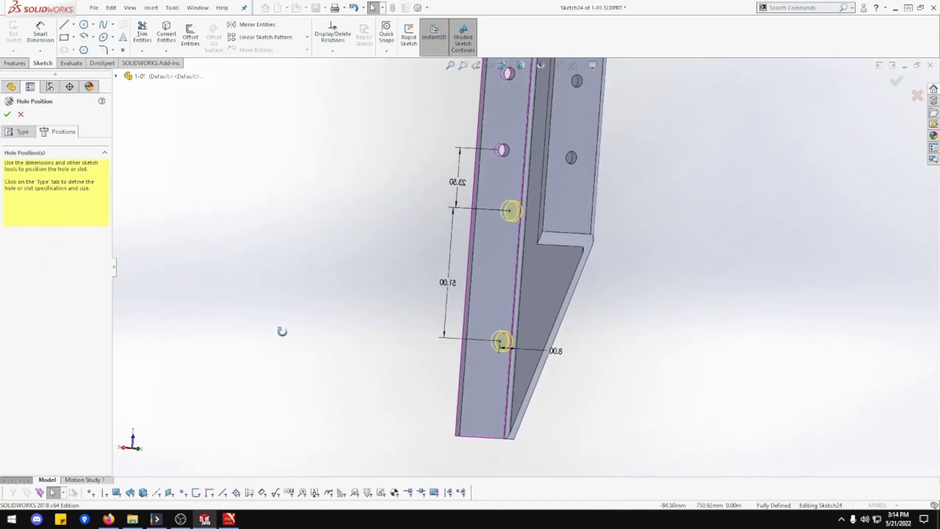
Step: Finish the two Ø8.0 holes near the slanted end and inspect them from the flange's other side
{"action": "left_click", "coordinate": [7, 114]}
{"action": "middle_click_drag", "start_coordinate": [337, 234], "coordinate": [509, 253]}
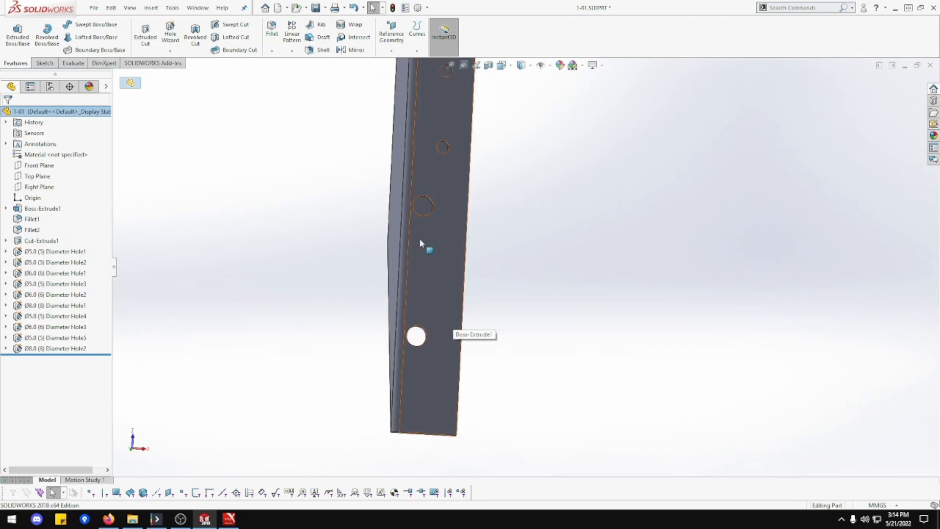
{"action": "middle_click_drag", "start_coordinate": [419, 238], "coordinate": [412, 229]}
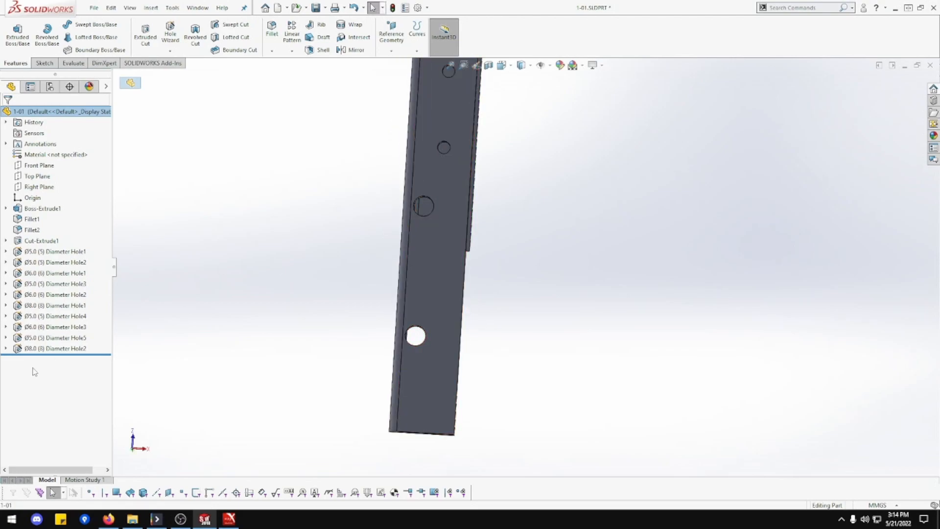
Step: Edit the last Ø8.0 hole feature's positions, setting the lower hole's distance from the flange edge to 25.5 / 2 mm
{"action": "left_click", "coordinate": [24, 350]}
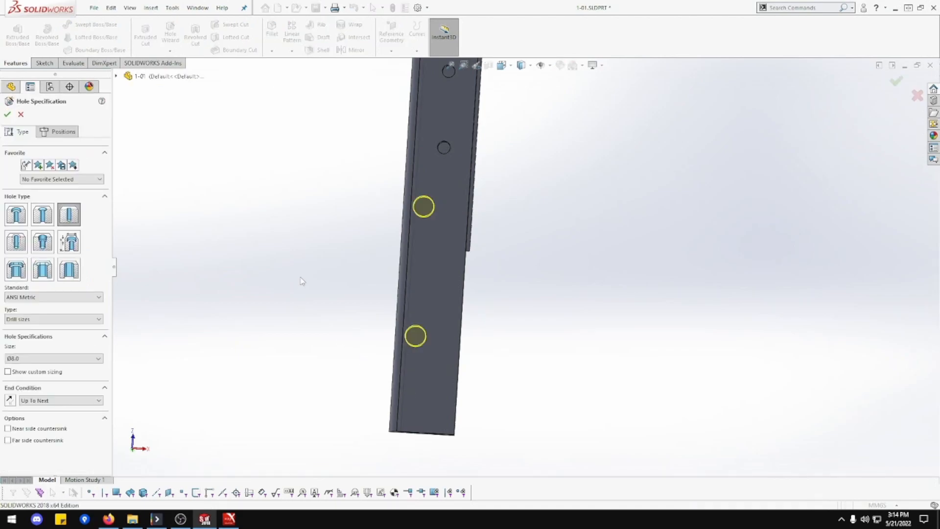
{"action": "left_click", "coordinate": [57, 132]}
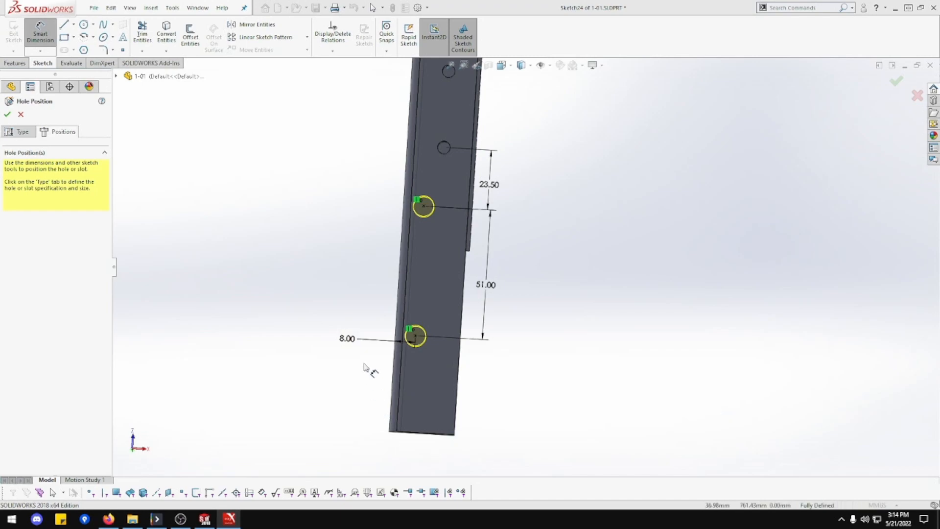
{"action": "left_click", "coordinate": [348, 338]}
{"action": "double_click", "coordinate": [347, 338]}
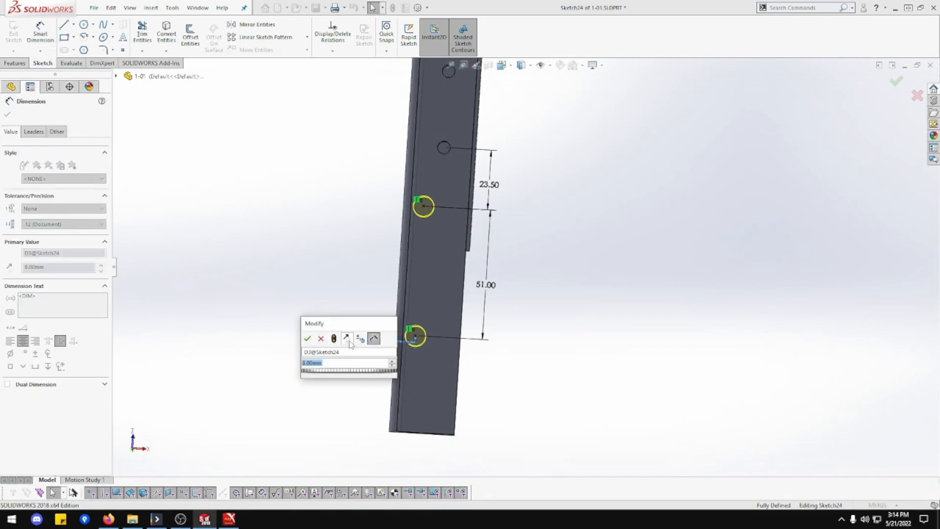
{"action": "type", "text": "25.5 / 2"}
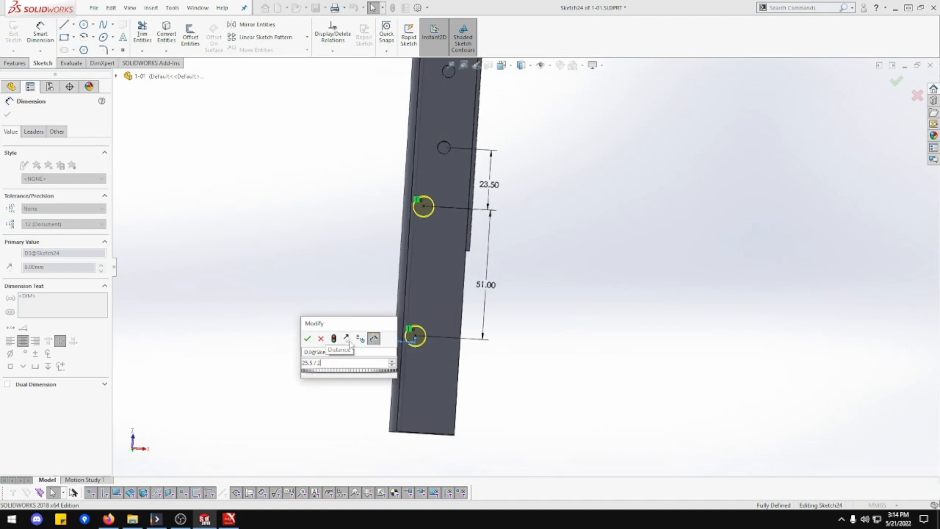
{"action": "key", "text": "Return"}
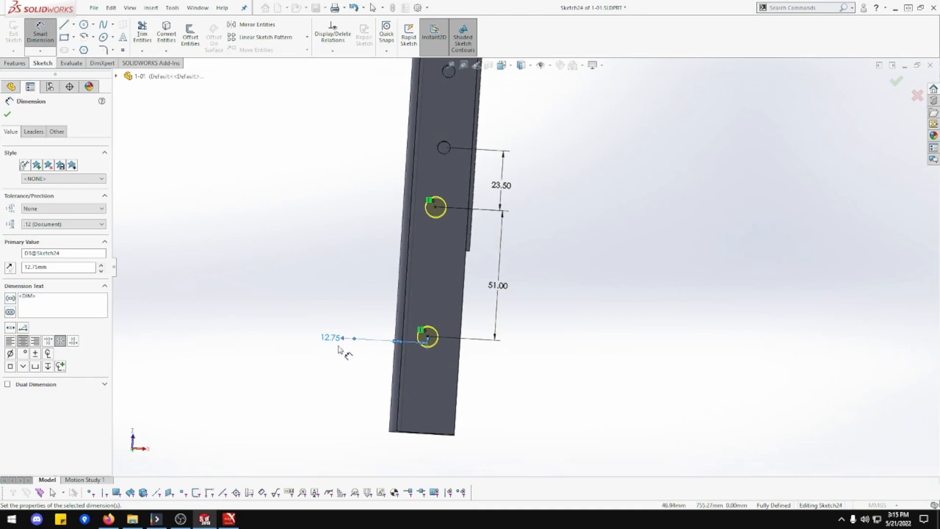
{"action": "left_click", "coordinate": [7, 115]}
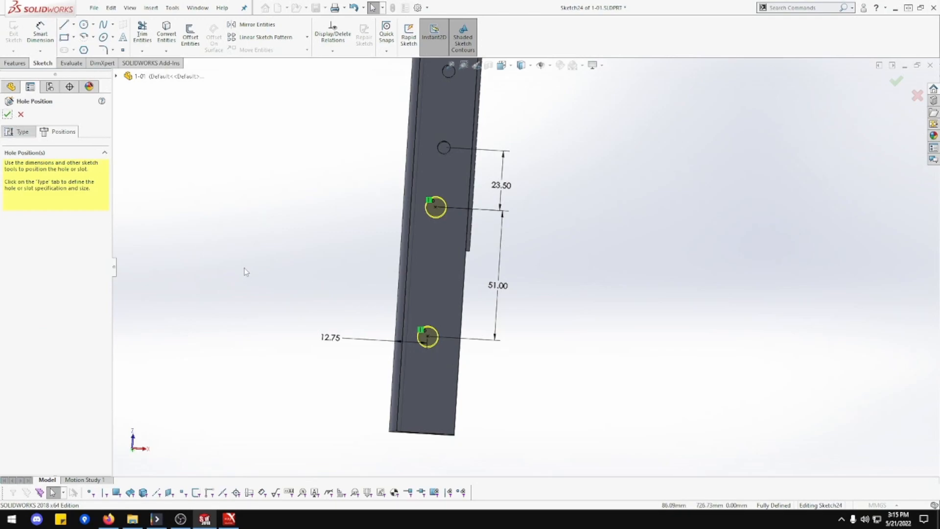
{"action": "left_click", "coordinate": [7, 114]}
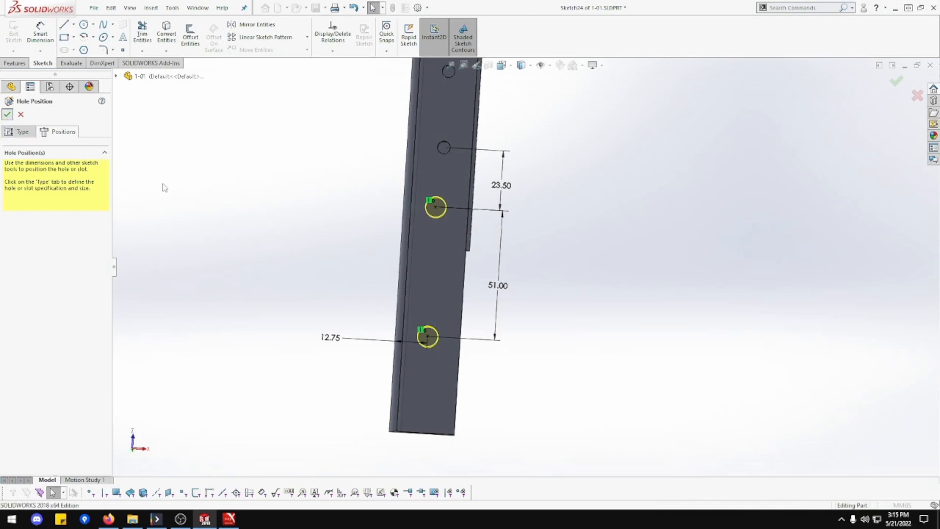
Step: Examine the repositioned Ø8.0 holes, then view the flange face straight on around the row of small holes
{"action": "middle_click_drag", "start_coordinate": [292, 221], "coordinate": [287, 153]}
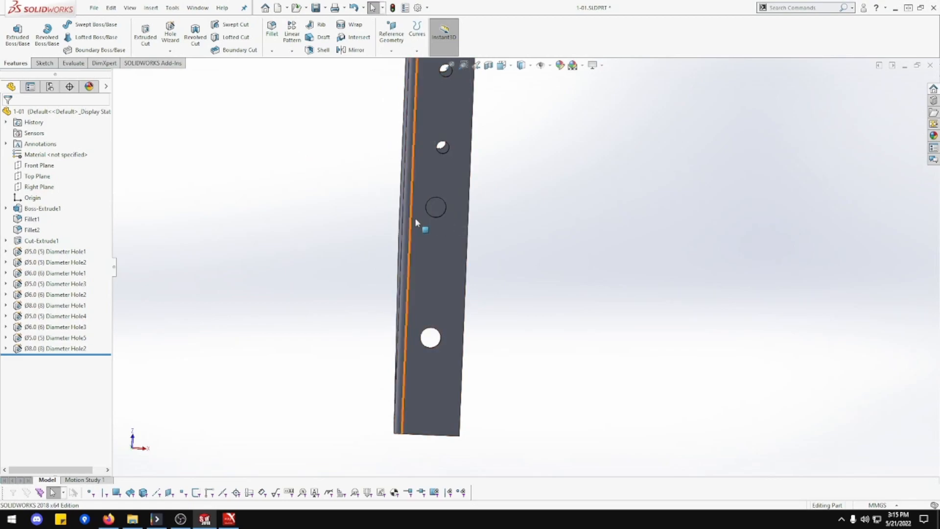
{"action": "middle_click_drag", "start_coordinate": [371, 283], "coordinate": [368, 260]}
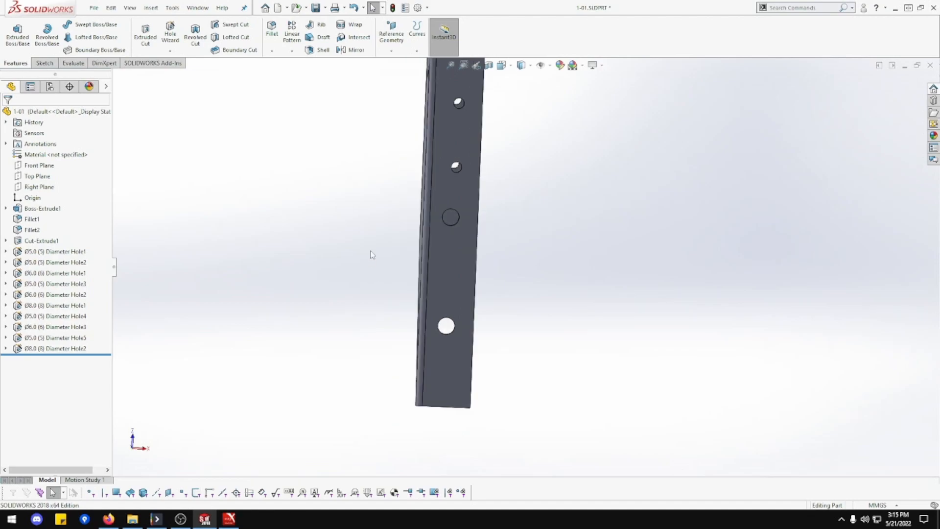
{"action": "right_click", "coordinate": [464, 280]}
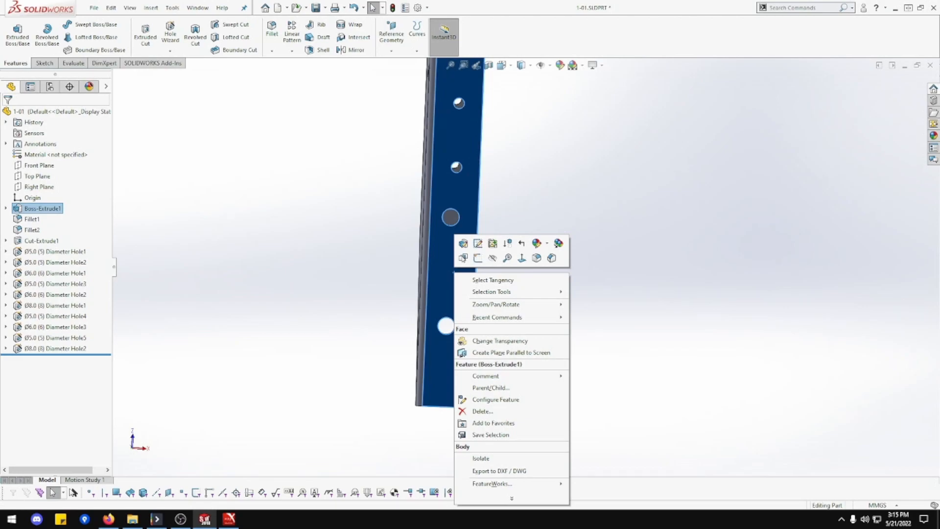
{"action": "key", "text": "Escape"}
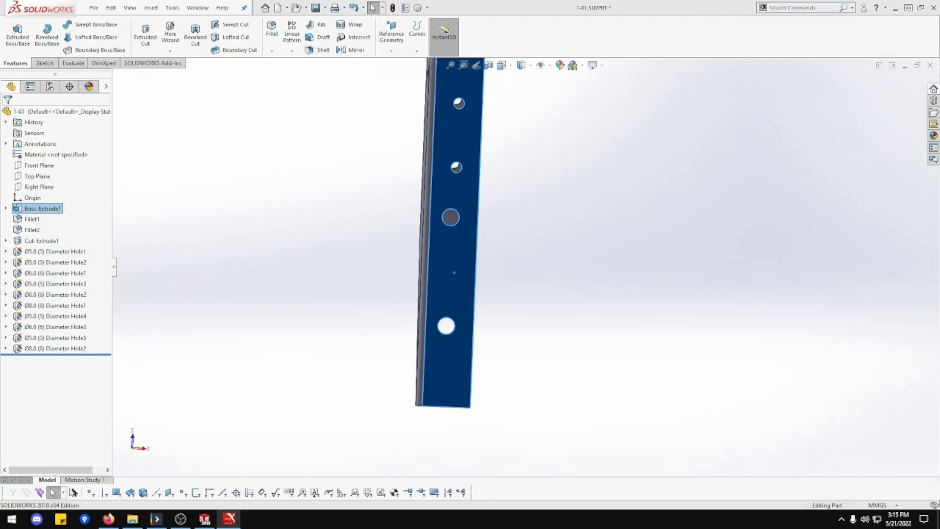
{"action": "right_click", "coordinate": [438, 244]}
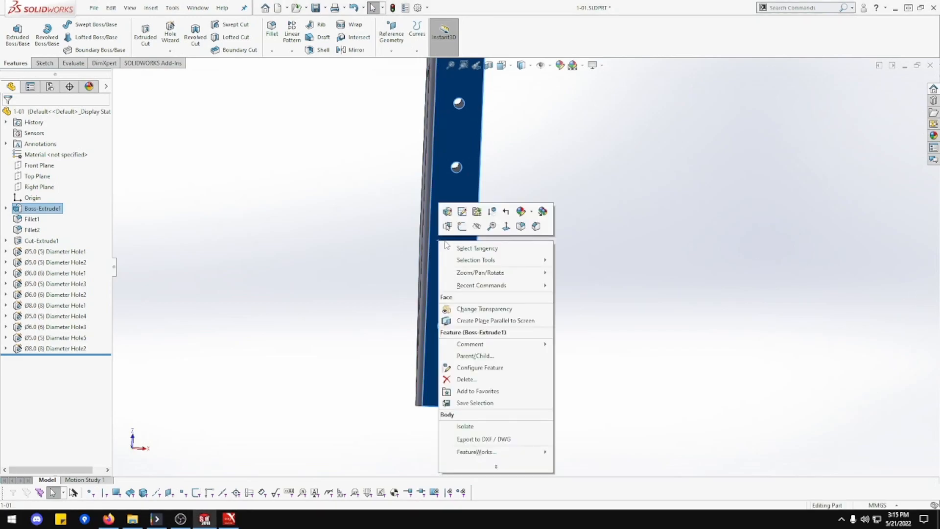
{"action": "left_click", "coordinate": [507, 227]}
{"action": "scroll", "coordinate": [542, 386], "scroll_direction": "up", "scroll_amount": 1}
{"action": "scroll", "coordinate": [541, 386], "scroll_direction": "down", "scroll_amount": 8}
{"action": "scroll", "coordinate": [531, 323], "scroll_direction": "down", "scroll_amount": 1}
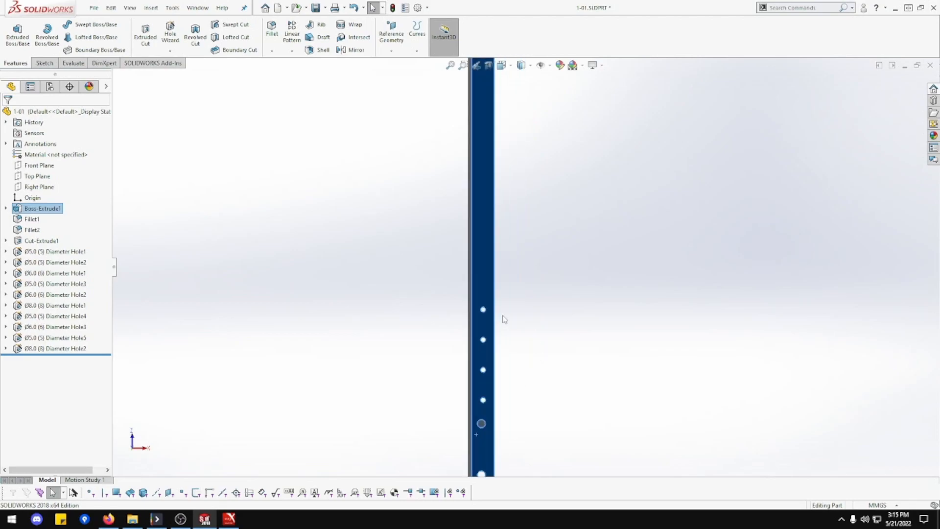
{"action": "left_click", "coordinate": [517, 313]}
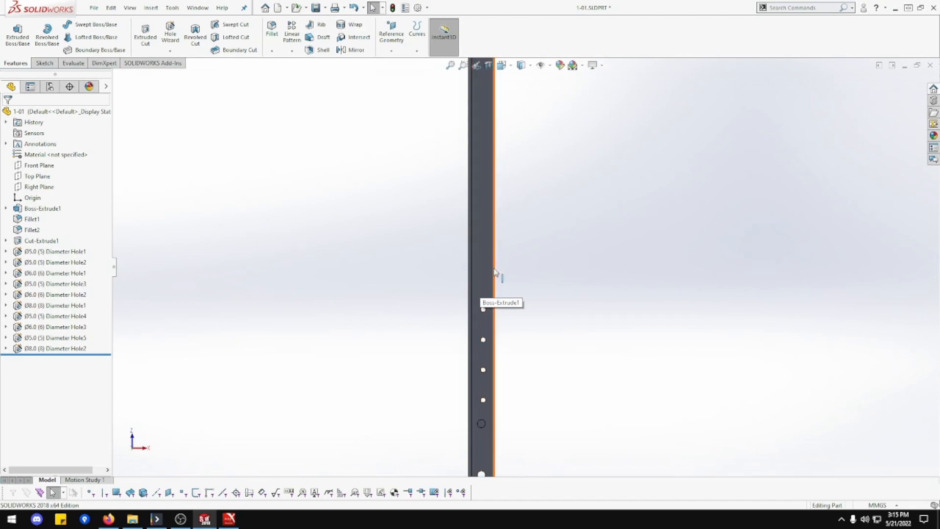
{"action": "scroll", "coordinate": [485, 268], "scroll_direction": "down", "scroll_amount": 3}
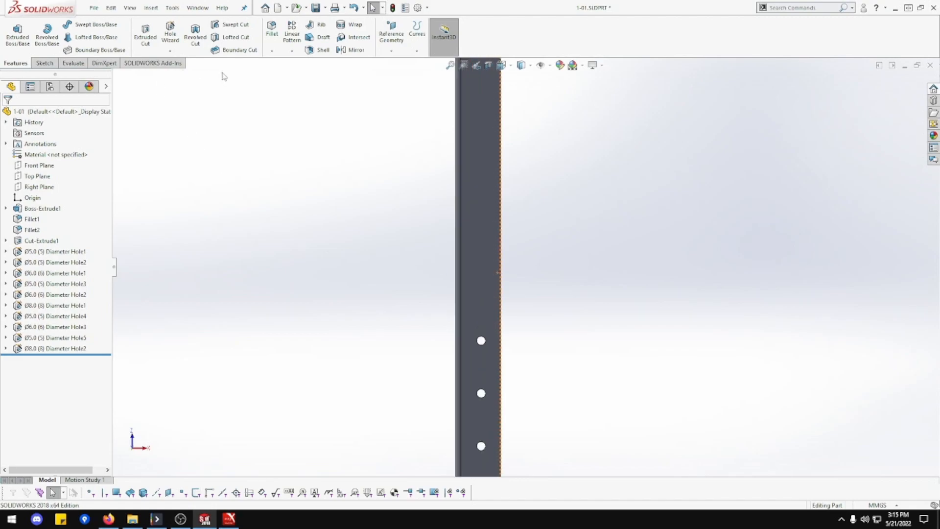
Step: Start another Ø8.0 drill-size hole feature, up to next, and place two hole points on the flange above the small-hole row
{"action": "left_click", "coordinate": [171, 33]}
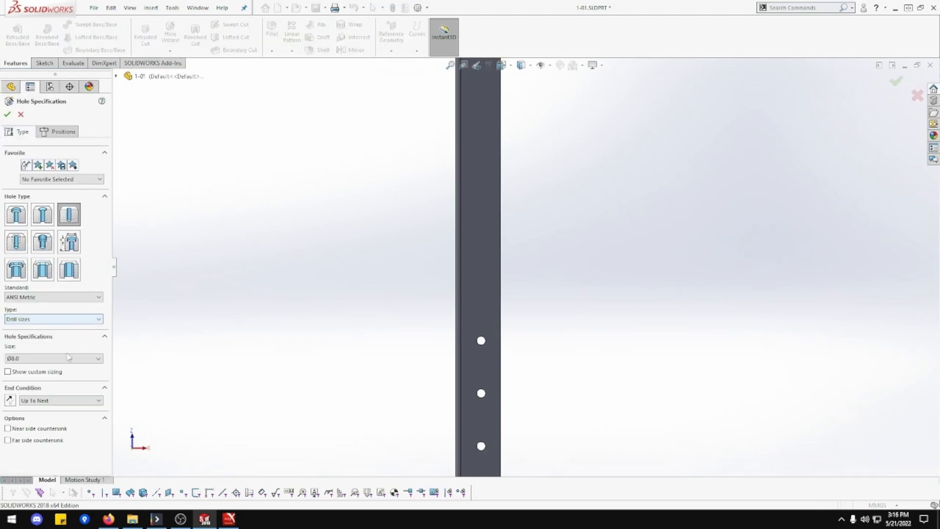
{"action": "left_click", "coordinate": [57, 131]}
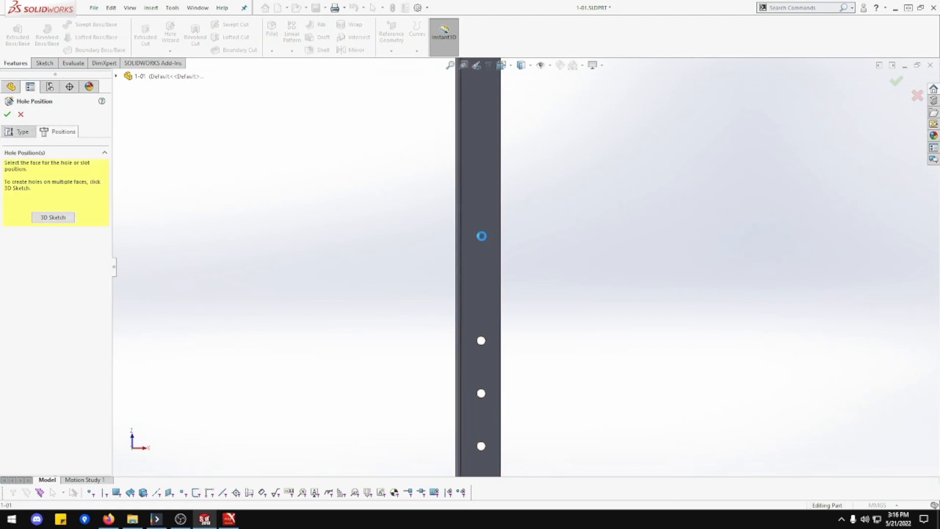
{"action": "left_click", "coordinate": [480, 236]}
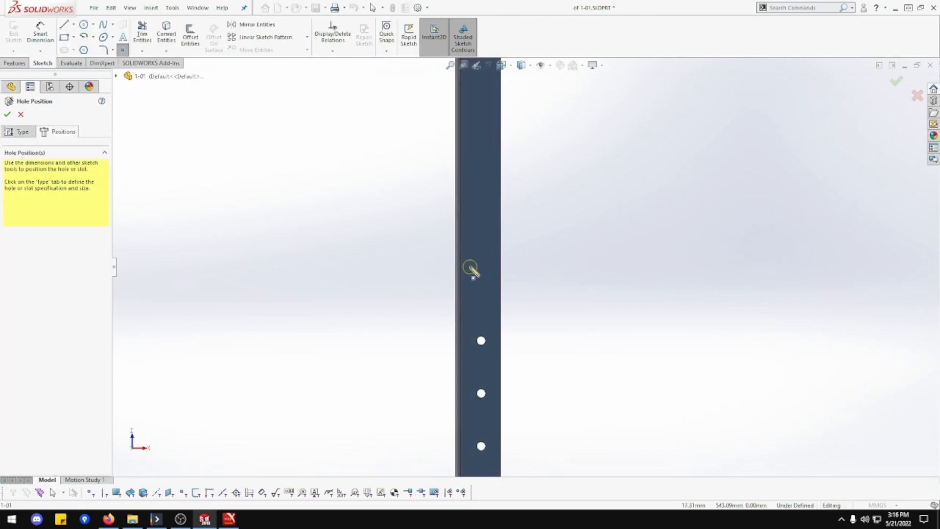
{"action": "left_click", "coordinate": [470, 211]}
{"action": "scroll", "coordinate": [468, 216], "scroll_direction": "down", "scroll_amount": 2}
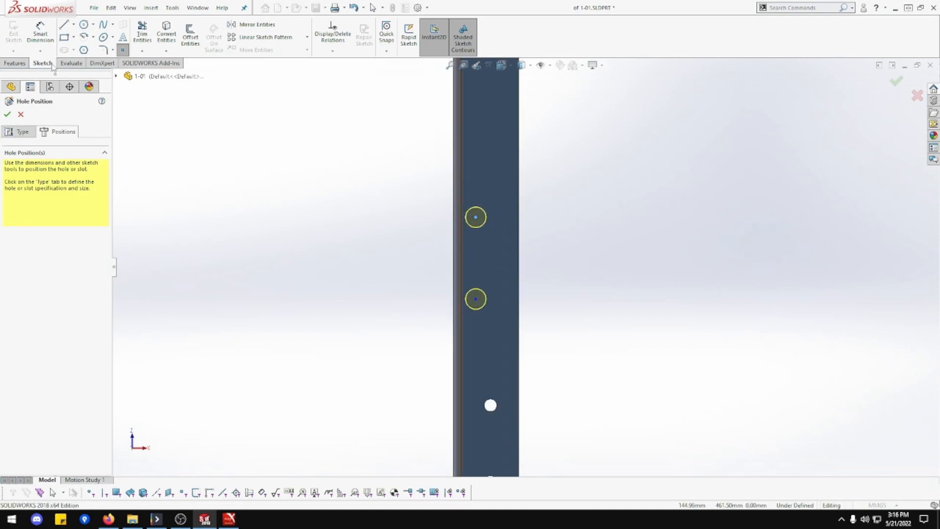
Step: Align the two new hole points with a Vertical relation
{"action": "left_click", "coordinate": [40, 35]}
{"action": "key", "text": "Escape"}
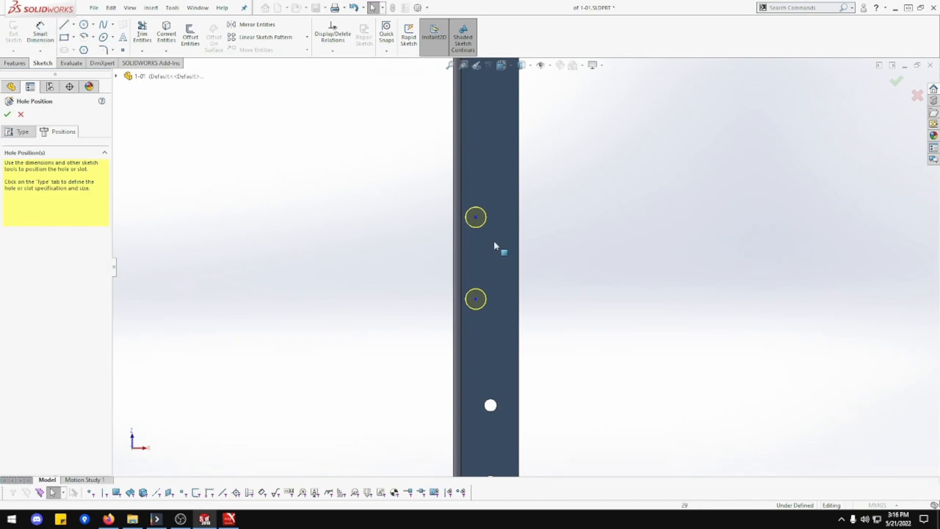
{"action": "left_click", "coordinate": [482, 297]}
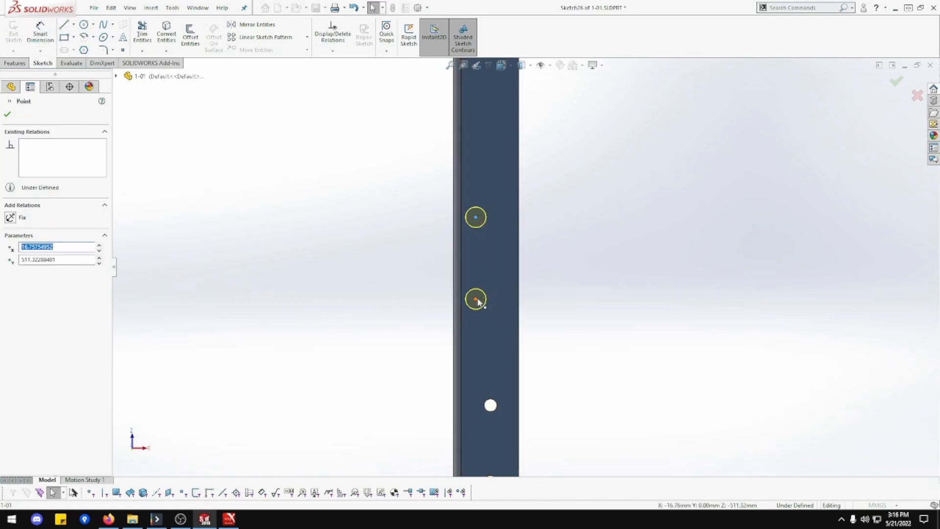
{"action": "left_click", "coordinate": [476, 217], "text": "ctrl"}
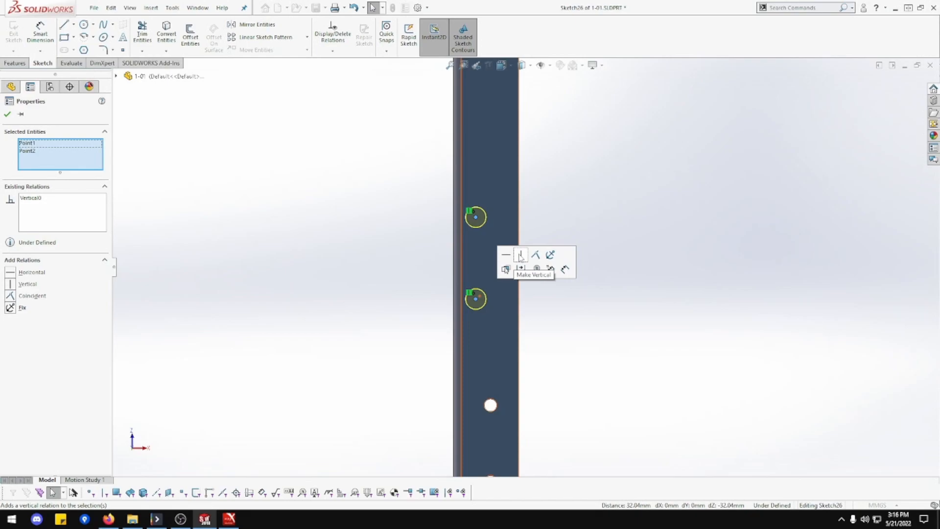
Step: Dimension the distance between the two new hole points as 88 mm
{"action": "left_click", "coordinate": [40, 33]}
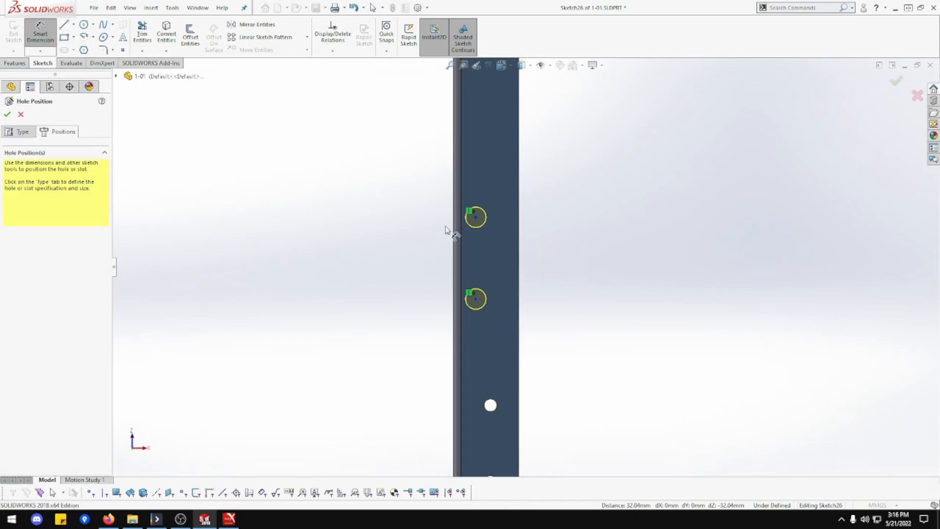
{"action": "left_click", "coordinate": [475, 299]}
{"action": "left_click", "coordinate": [476, 217]}
{"action": "left_click", "coordinate": [410, 259]}
{"action": "type", "text": "88"}
{"action": "key", "text": "Return"}
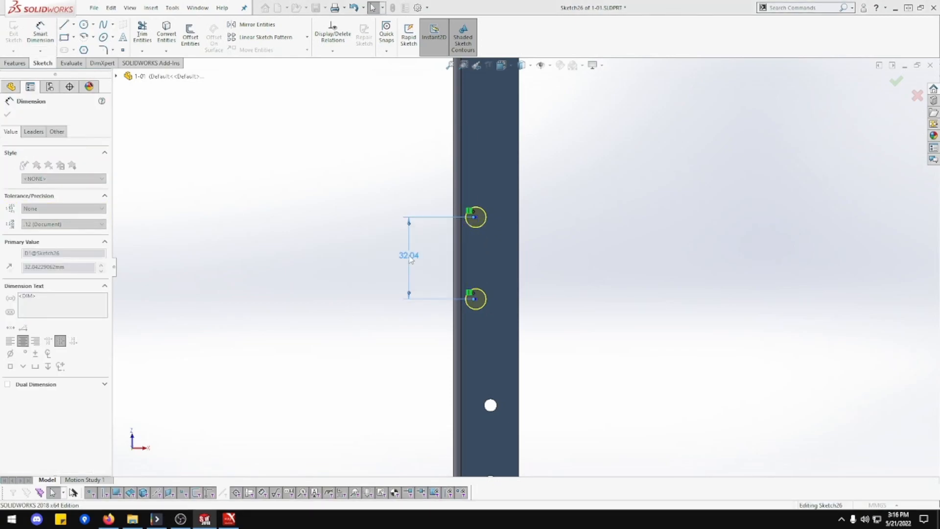
{"action": "key", "text": "Escape"}
Step: Move the pair of hole points up the flange so both lie above the topmost small hole
{"action": "left_click", "coordinate": [476, 217]}
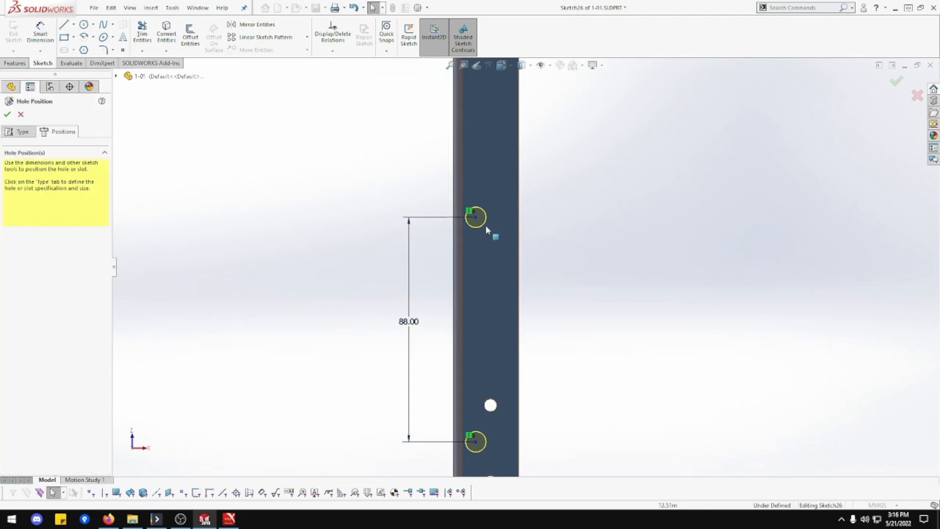
{"action": "left_click_drag", "start_coordinate": [476, 172], "coordinate": [474, 157]}
{"action": "left_click_drag", "start_coordinate": [475, 381], "coordinate": [475, 353]}
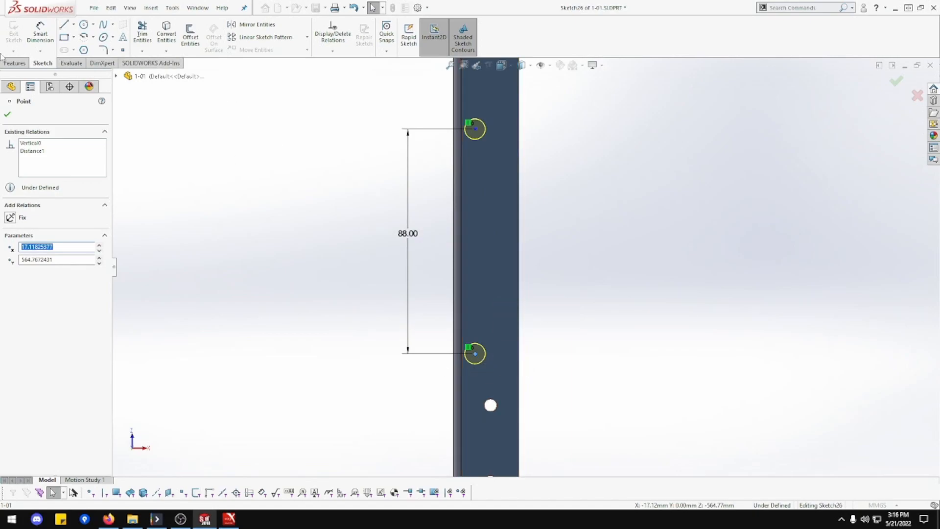
Step: Dimension the lower new hole point 25.5/2 mm from the profile's long outer edge on the web side
{"action": "left_click", "coordinate": [30, 35]}
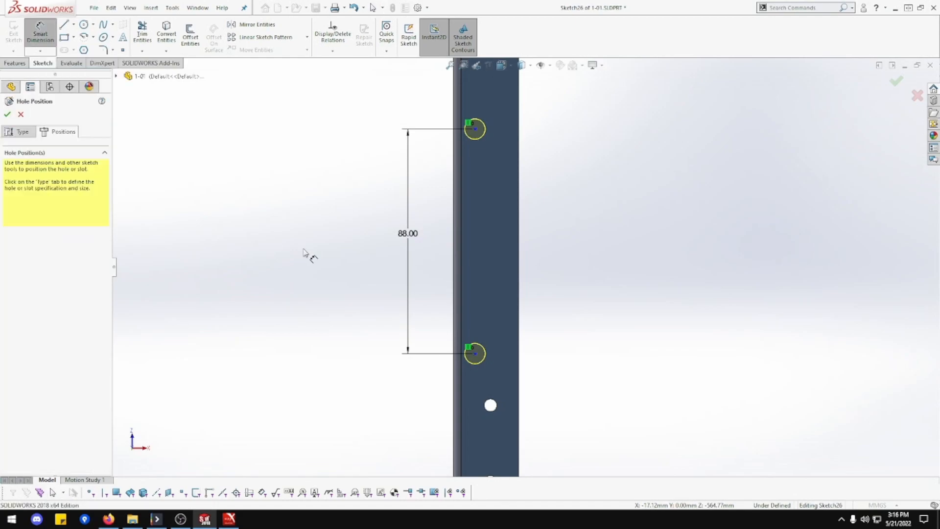
{"action": "left_click", "coordinate": [475, 355]}
{"action": "left_click", "coordinate": [457, 362]}
{"action": "left_click", "coordinate": [367, 369]}
{"action": "type", "text": "25.5/2"}
{"action": "key", "text": "Return"}
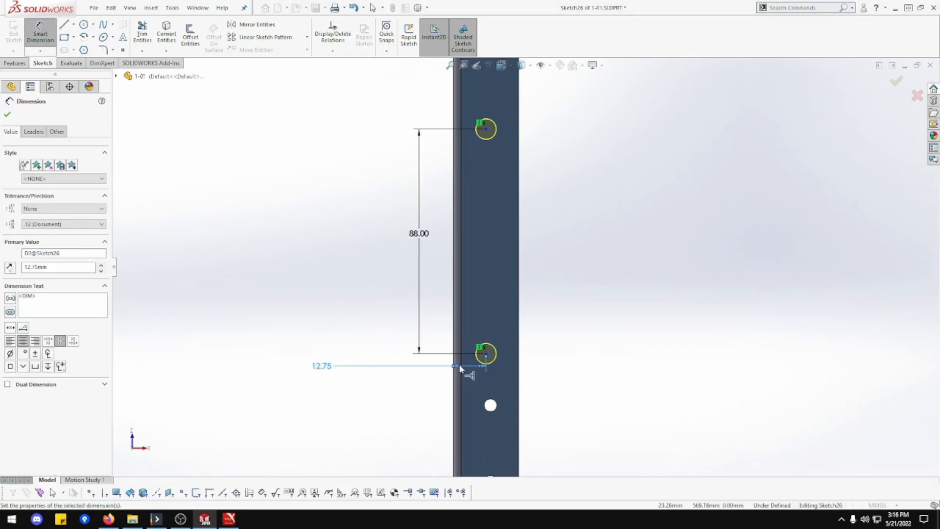
Step: Dimension the lower new hole point 249 mm from the topmost small hole and check both positions along the flange
{"action": "left_click", "coordinate": [486, 354]}
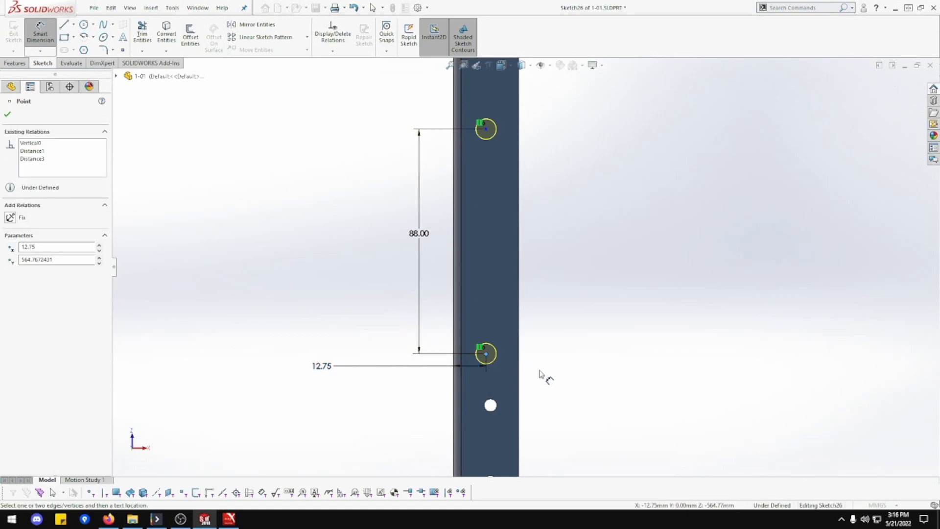
{"action": "left_click", "coordinate": [489, 405]}
{"action": "left_click", "coordinate": [551, 384]}
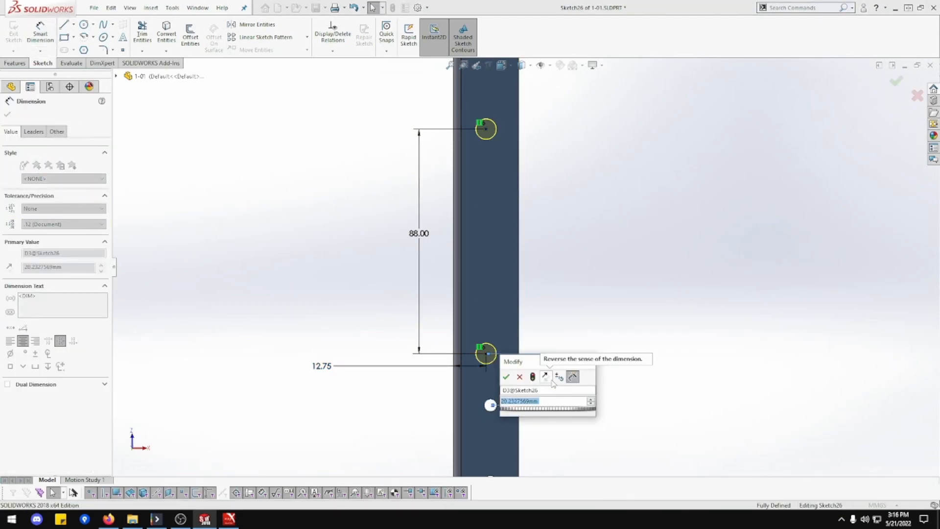
{"action": "type", "text": "249"}
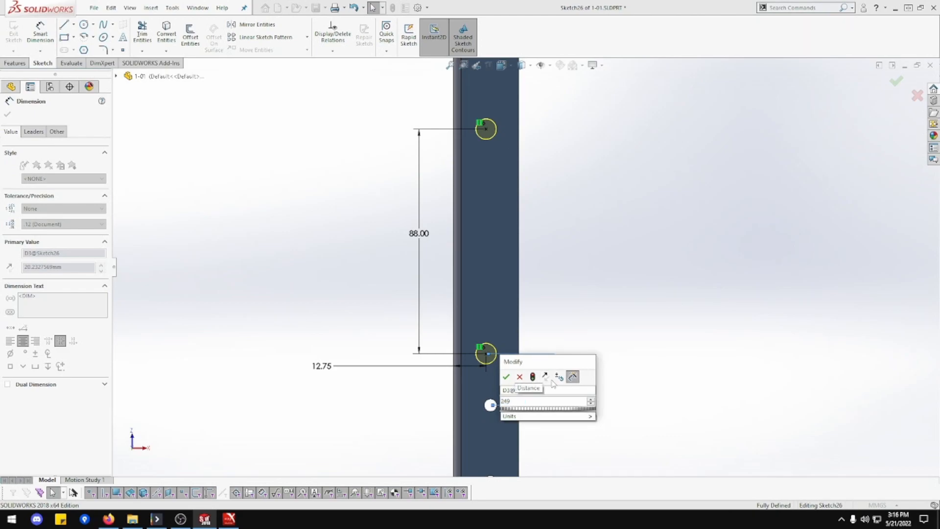
{"action": "key", "text": "Return"}
{"action": "scroll", "coordinate": [566, 276], "scroll_direction": "down", "scroll_amount": 2}
{"action": "scroll", "coordinate": [566, 276], "scroll_direction": "up", "scroll_amount": 5}
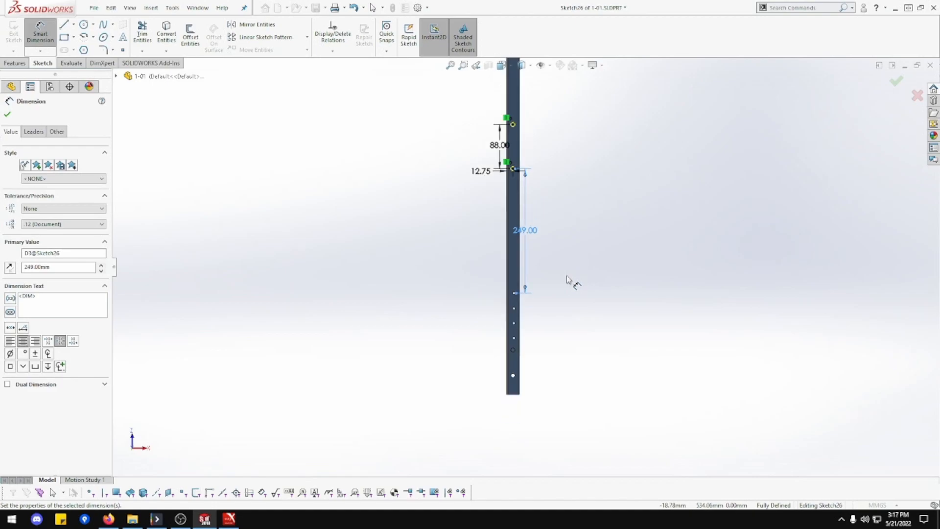
{"action": "scroll", "coordinate": [536, 161], "scroll_direction": "down", "scroll_amount": 3}
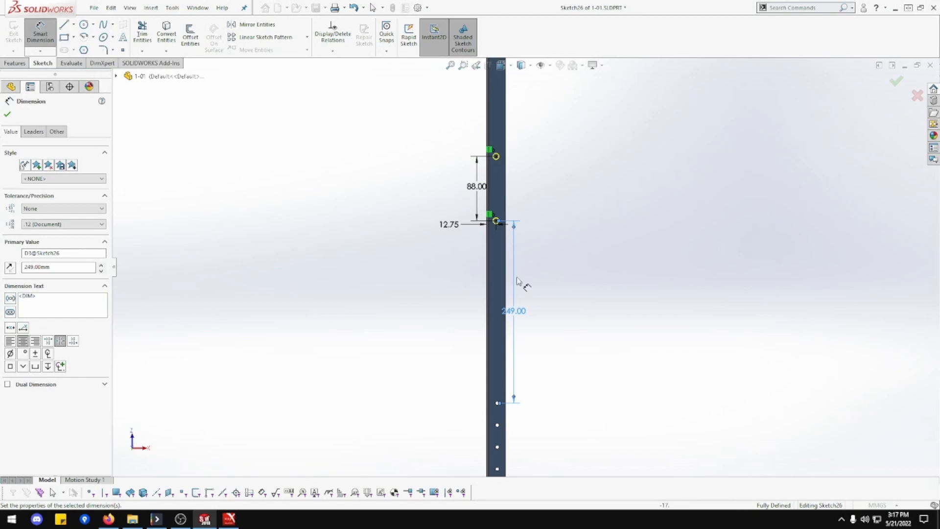
Step: Check the positions of the two new hole points and finish the pair of Ø8.0 holes on the flange
{"action": "scroll", "coordinate": [515, 286], "scroll_direction": "up", "scroll_amount": 1}
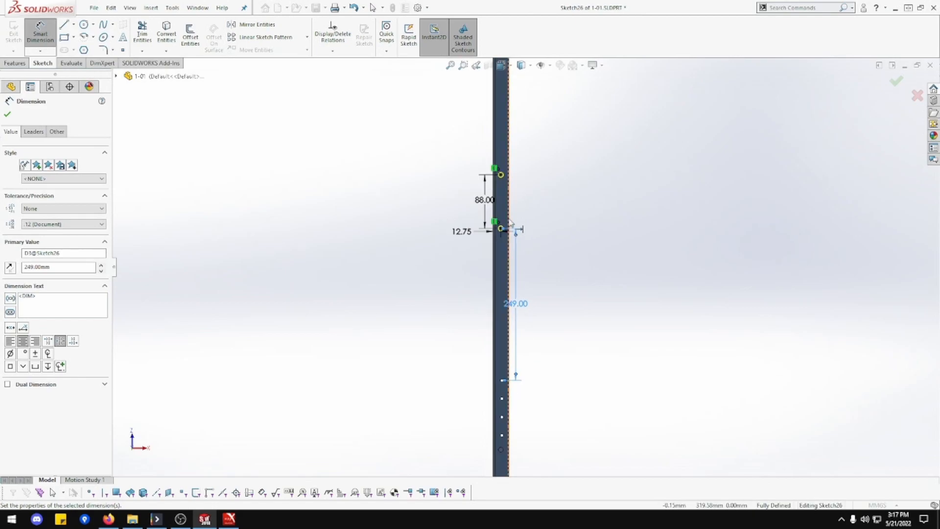
{"action": "scroll", "coordinate": [507, 211], "scroll_direction": "down", "scroll_amount": 2}
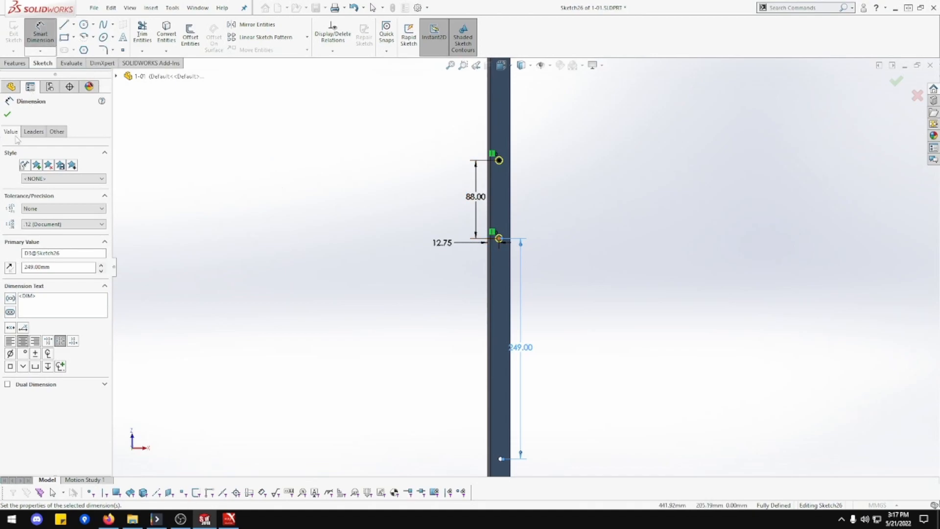
{"action": "left_click", "coordinate": [8, 114]}
{"action": "left_click", "coordinate": [8, 114]}
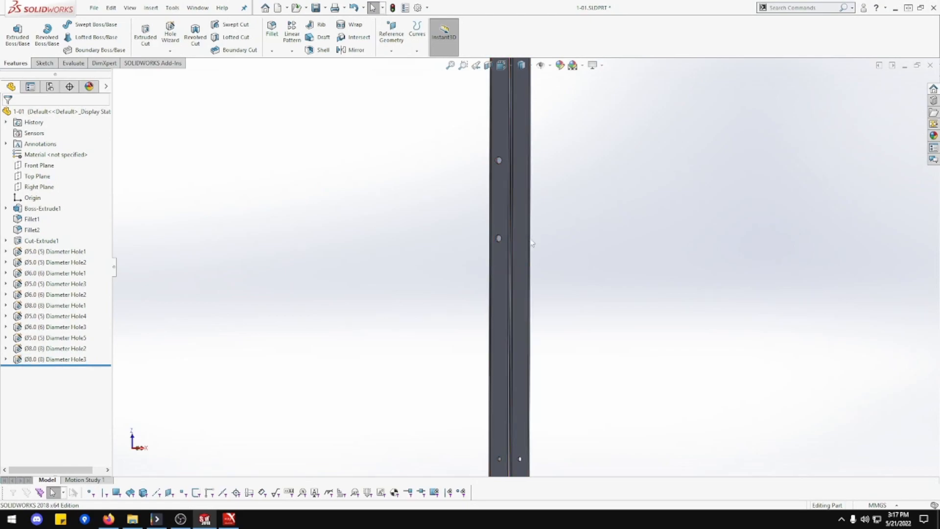
Step: Orient the view square to the flange face with the new holes and examine the profile up to its upper end
{"action": "left_click", "coordinate": [503, 274]}
{"action": "right_click", "coordinate": [501, 270]}
{"action": "left_click", "coordinate": [569, 257]}
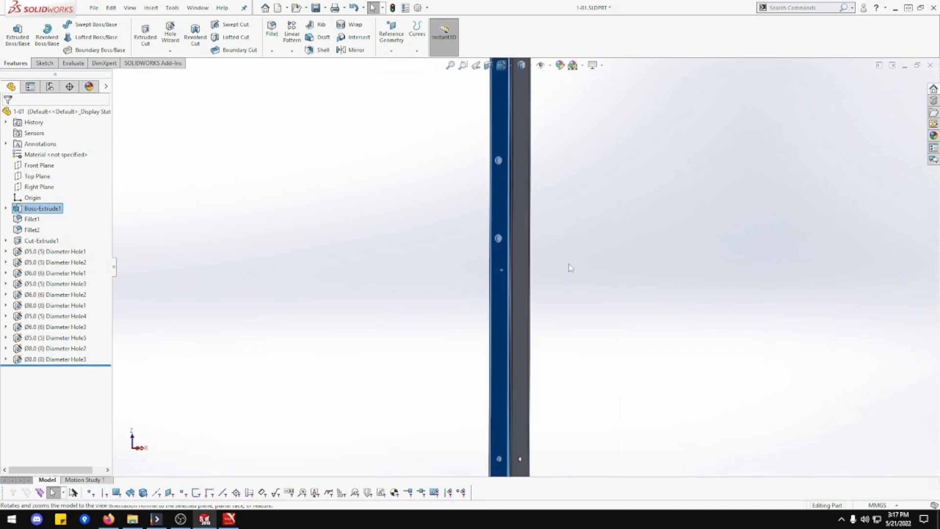
{"action": "left_click", "coordinate": [546, 331]}
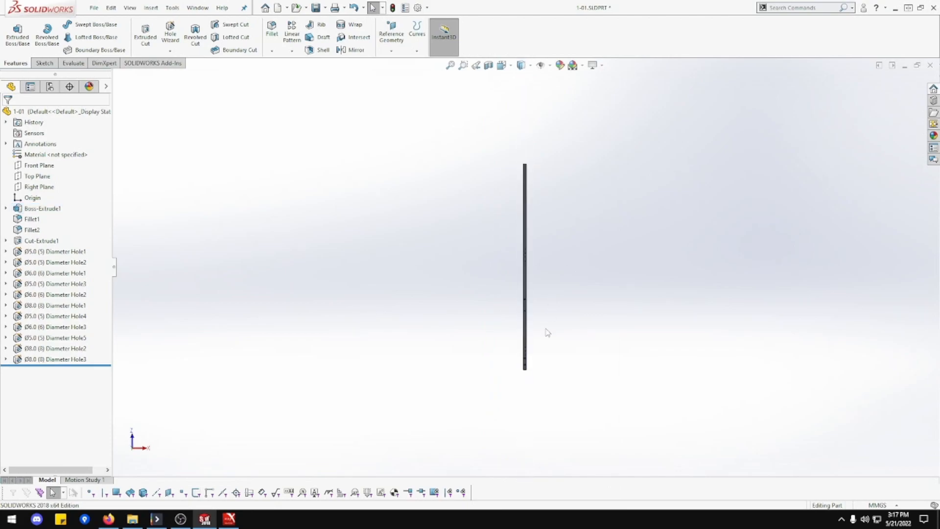
{"action": "scroll", "coordinate": [511, 274], "scroll_direction": "down", "scroll_amount": 2}
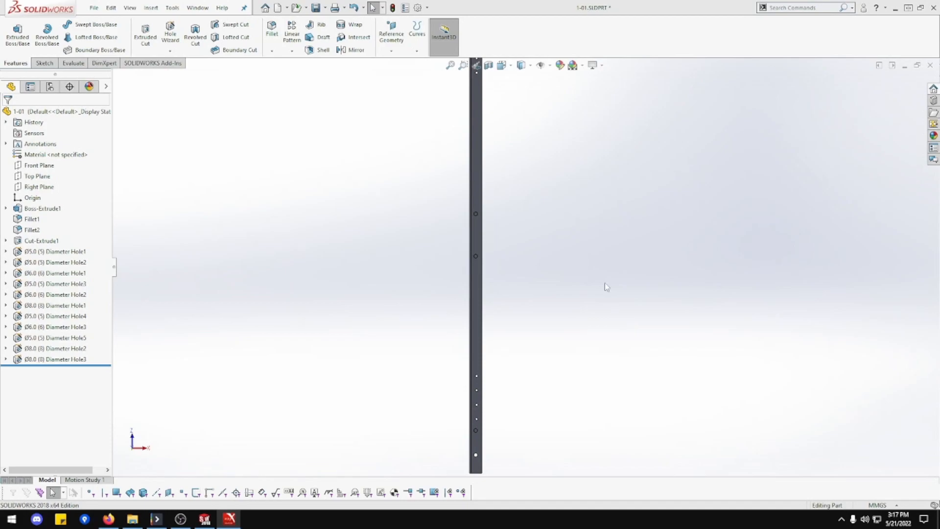
{"action": "scroll", "coordinate": [537, 188], "scroll_direction": "up", "scroll_amount": 5}
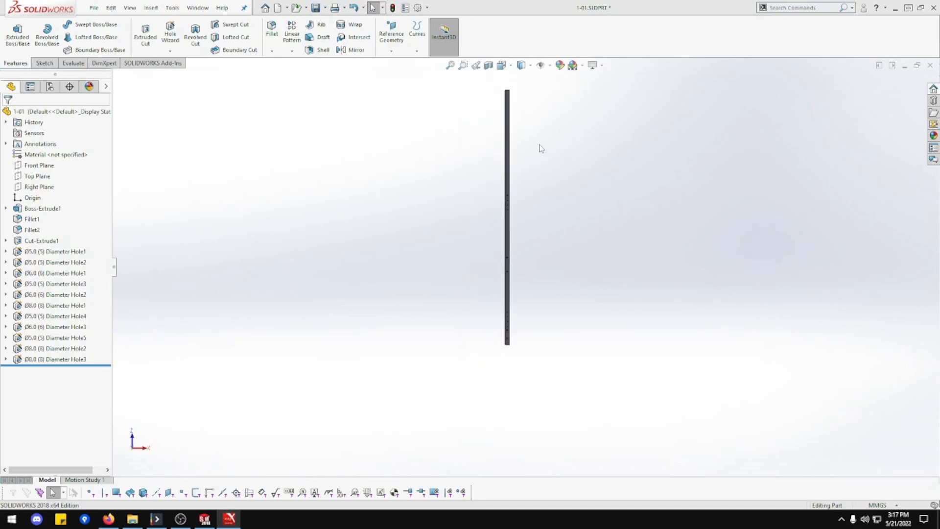
{"action": "scroll", "coordinate": [524, 178], "scroll_direction": "down", "scroll_amount": 5}
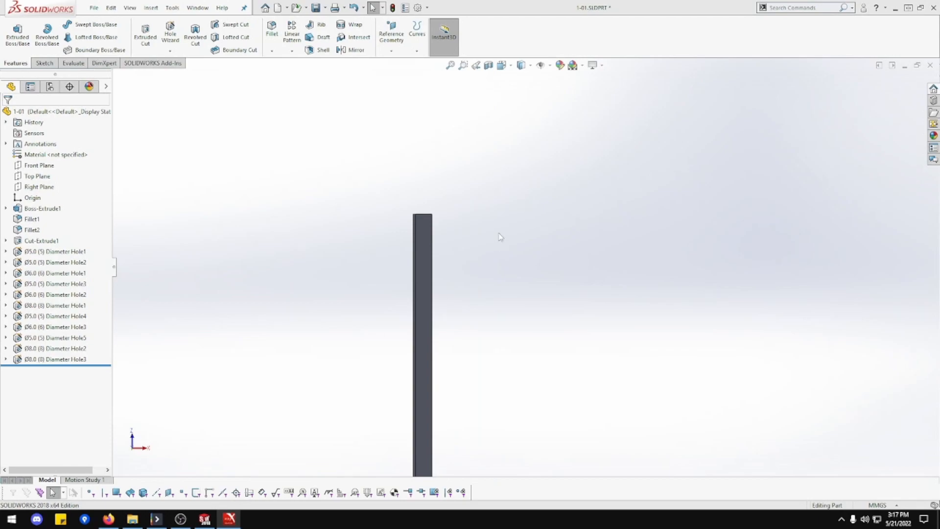
{"action": "scroll", "coordinate": [484, 249], "scroll_direction": "down", "scroll_amount": 3}
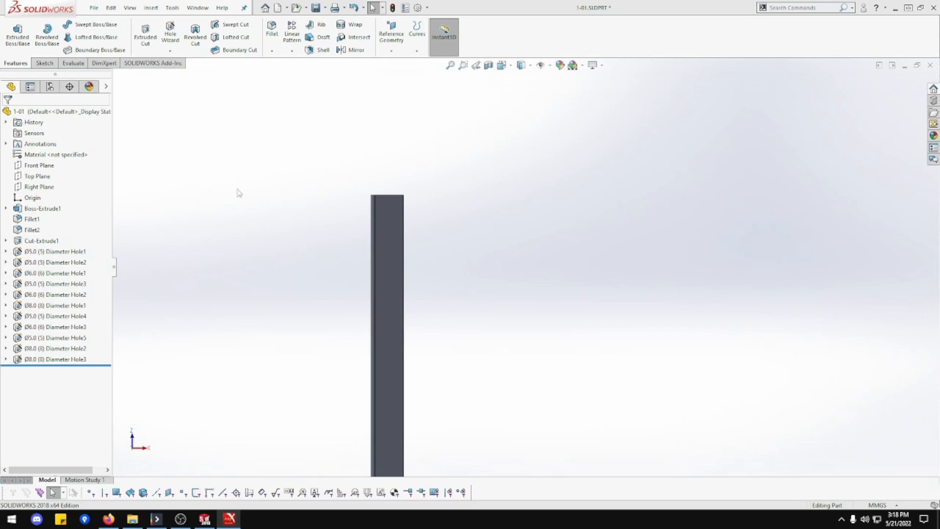
Step: Start another Ø8.0 drill hole with Up To Next depth and place four points in a column near the flange's upper end
{"action": "left_click", "coordinate": [169, 37]}
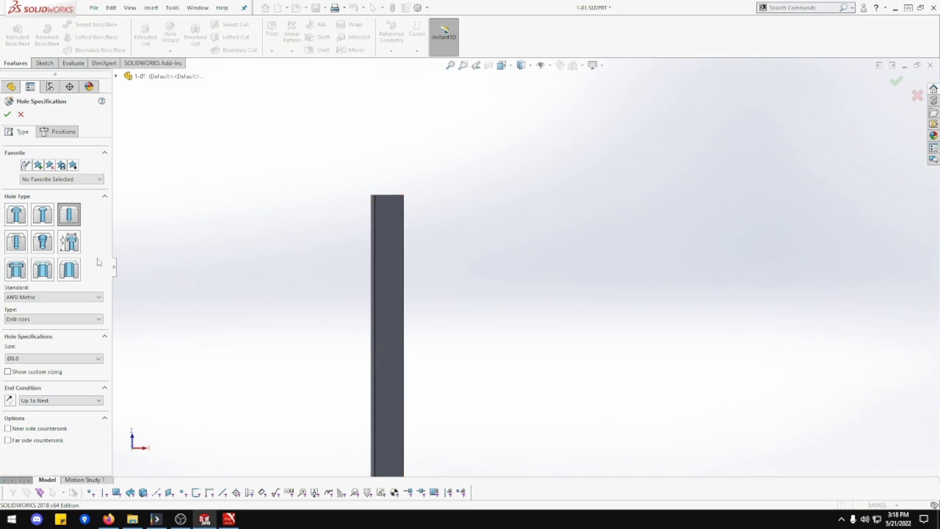
{"action": "left_click", "coordinate": [55, 133]}
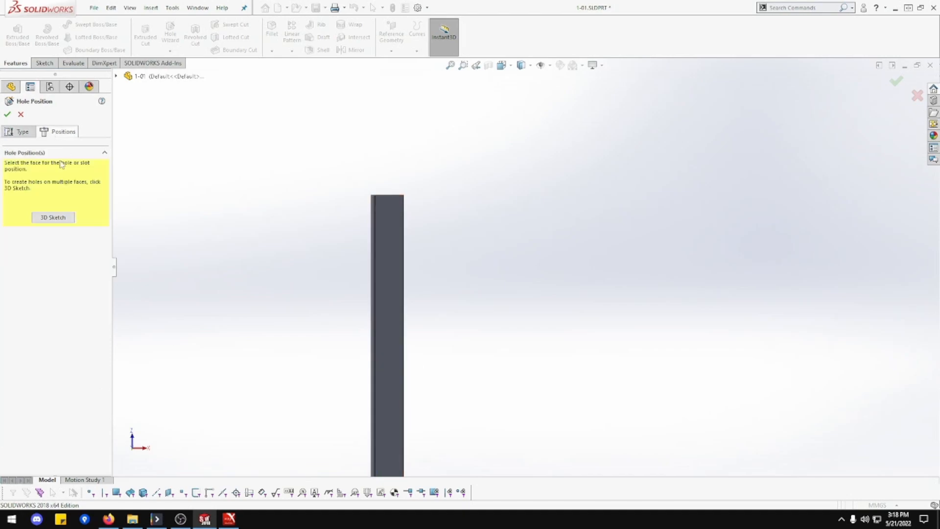
{"action": "left_click", "coordinate": [389, 333]}
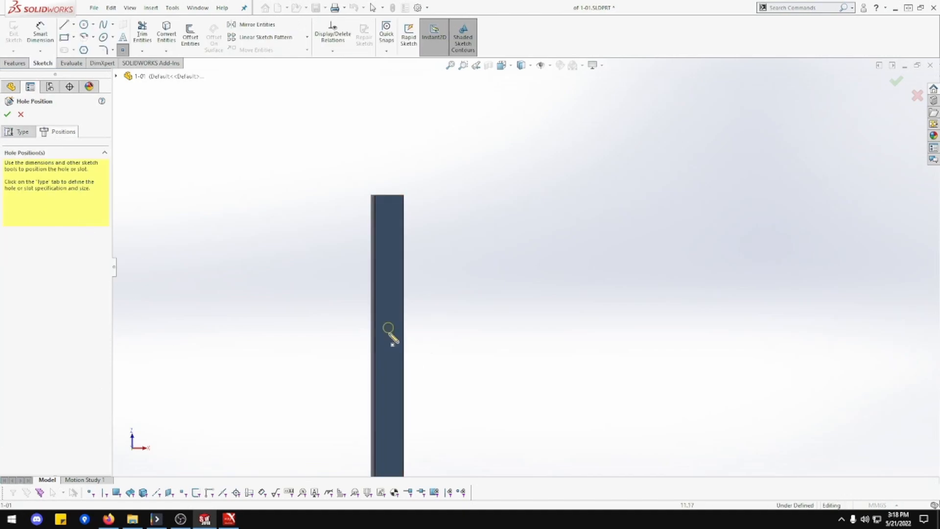
{"action": "left_click", "coordinate": [389, 367]}
{"action": "left_click", "coordinate": [389, 397]}
{"action": "left_click", "coordinate": [389, 423]}
{"action": "scroll", "coordinate": [385, 442], "scroll_direction": "up", "scroll_amount": 1}
{"action": "scroll", "coordinate": [391, 444], "scroll_direction": "down", "scroll_amount": 2}
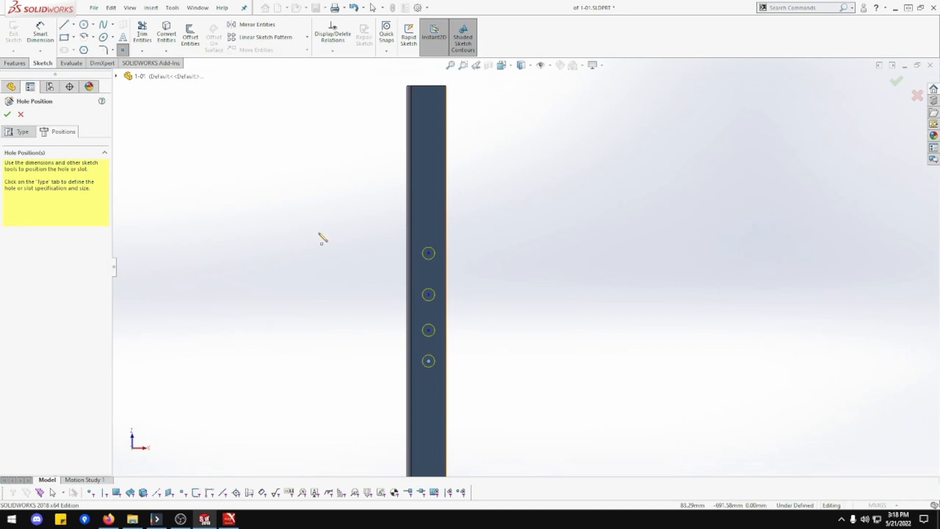
{"action": "key", "text": "Escape"}
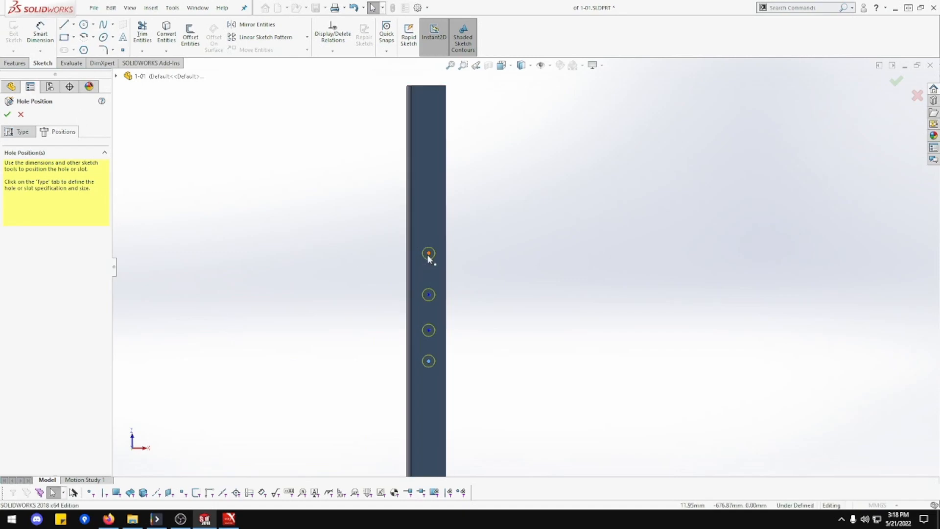
Step: Align the four new hole points with a vertical relation
{"action": "left_click", "coordinate": [429, 253]}
{"action": "left_click", "coordinate": [429, 294], "text": "ctrl"}
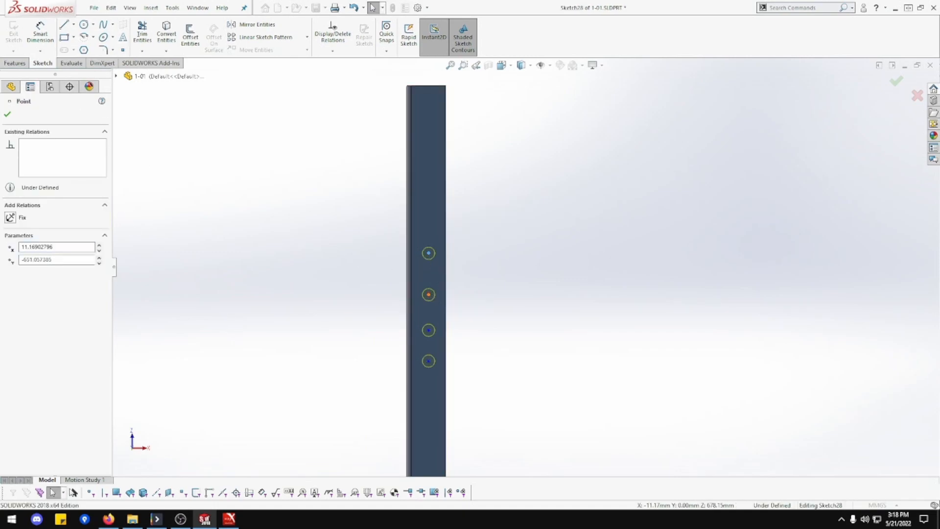
{"action": "left_click", "coordinate": [429, 331], "text": "ctrl"}
{"action": "left_click", "coordinate": [428, 362], "text": "ctrl"}
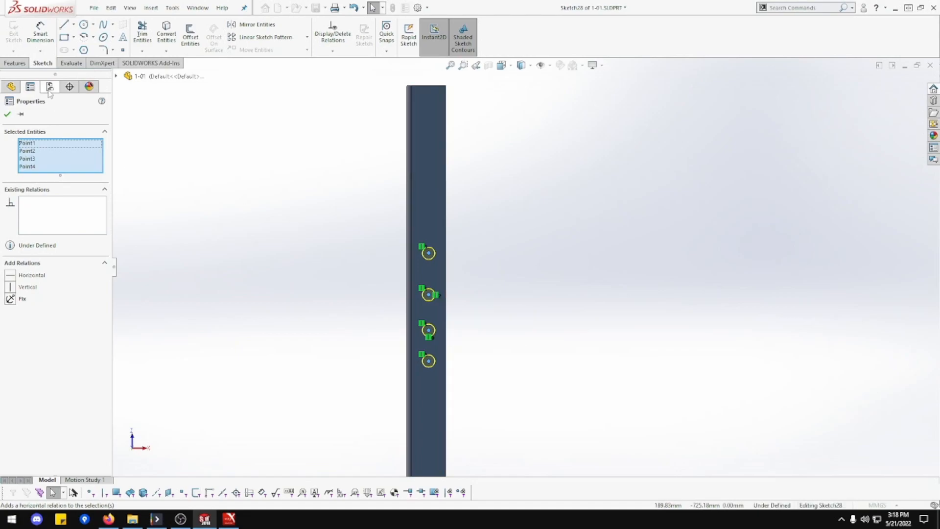
Step: Dimension the distance between the upper two hole points as 38 mm
{"action": "left_click", "coordinate": [40, 33]}
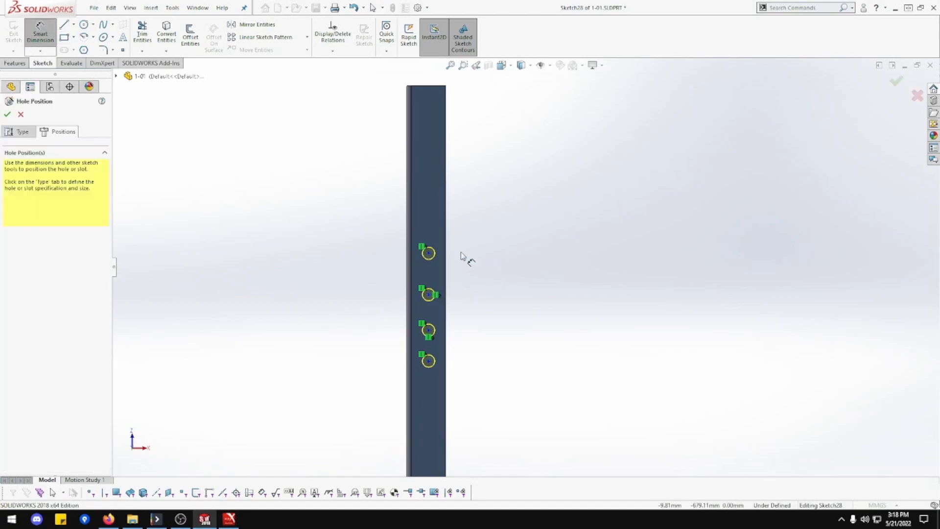
{"action": "left_click", "coordinate": [429, 254]}
{"action": "left_click", "coordinate": [428, 296]}
{"action": "left_click", "coordinate": [349, 288]}
{"action": "type", "text": "38"}
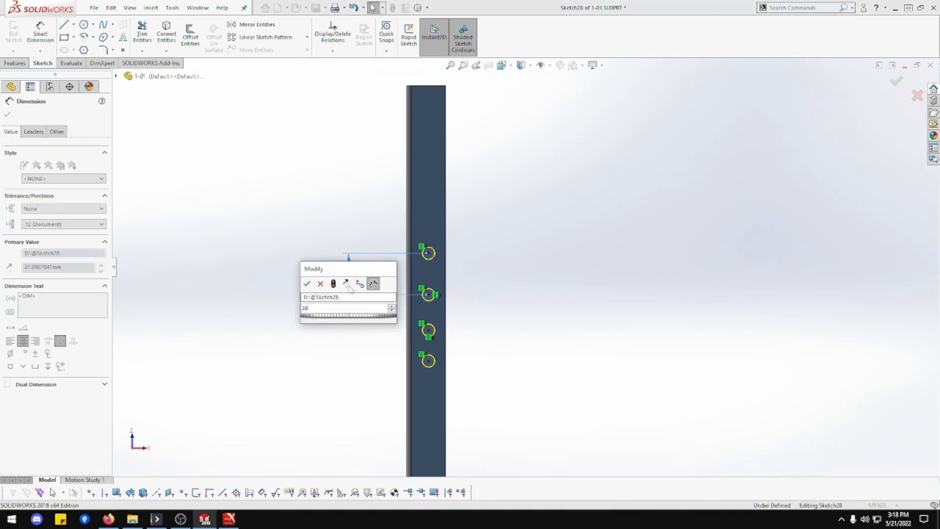
{"action": "key", "text": "Return"}
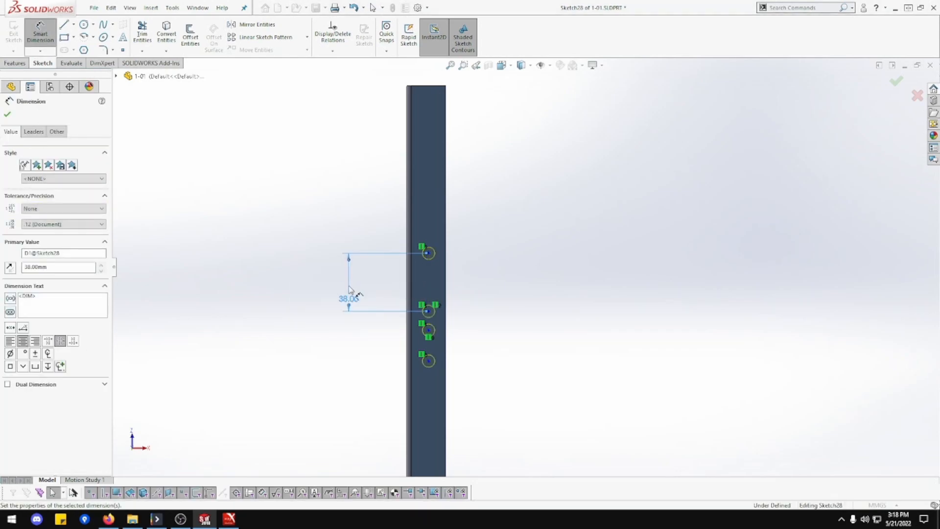
Step: Dimension the distance between the lower two hole points as 38 mm
{"action": "left_click", "coordinate": [429, 331]}
{"action": "left_click", "coordinate": [429, 361]}
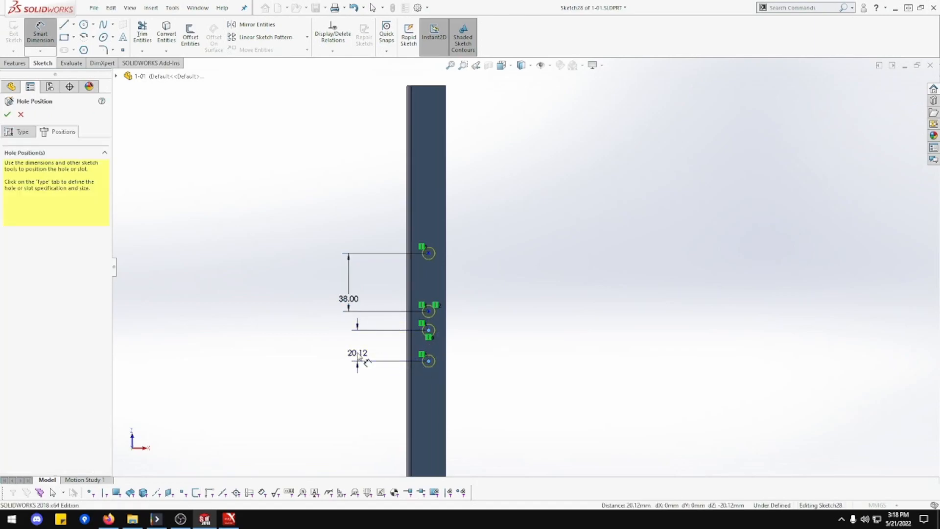
{"action": "left_click", "coordinate": [358, 359]}
{"action": "type", "text": "38"}
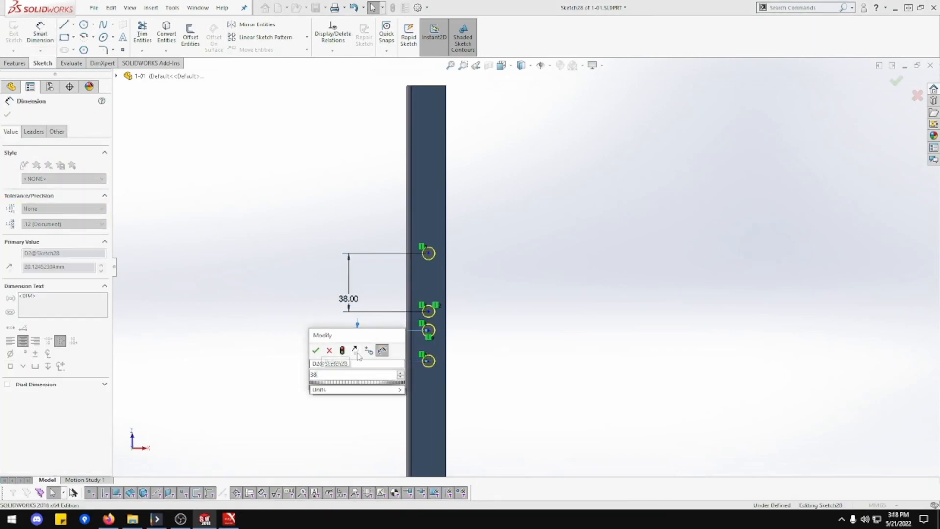
{"action": "key", "text": "Return"}
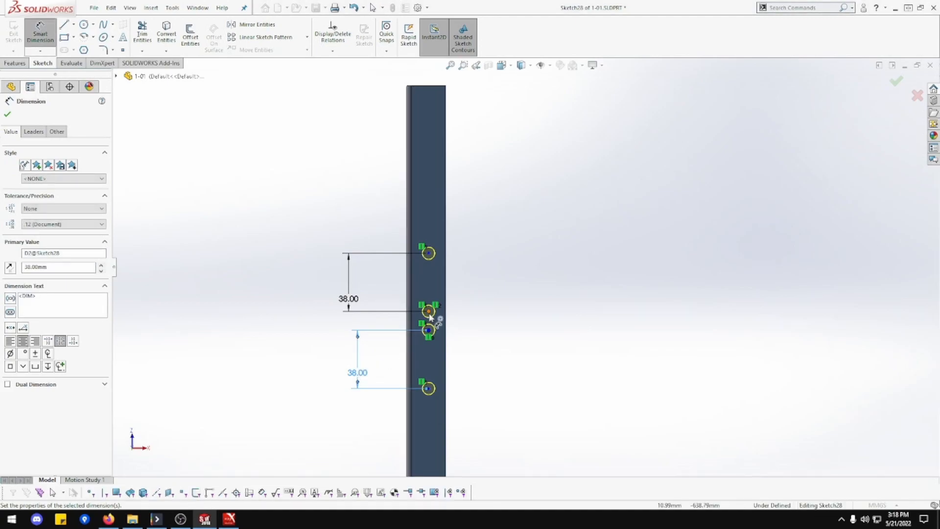
Step: Dimension the distance between the two hole pairs, from second to third point, as 266 mm
{"action": "left_click", "coordinate": [429, 316]}
{"action": "left_click", "coordinate": [429, 330]}
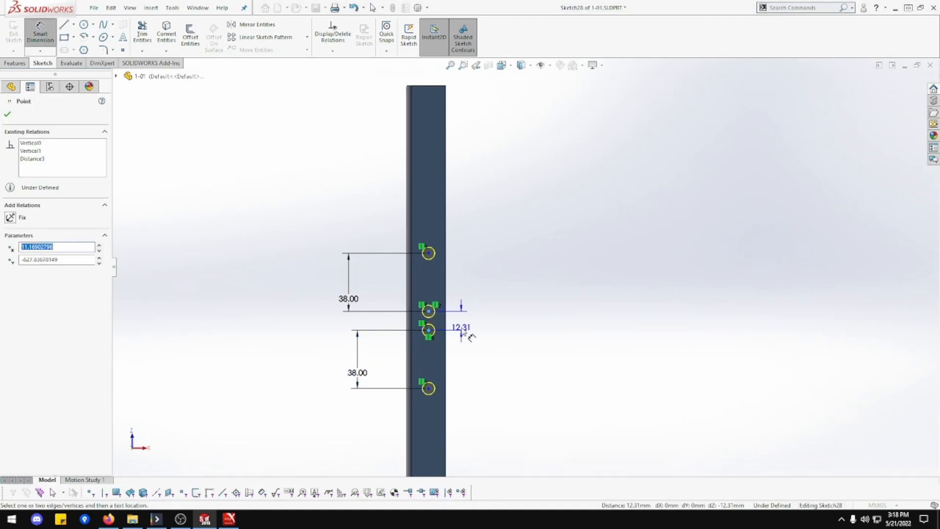
{"action": "left_click", "coordinate": [359, 319]}
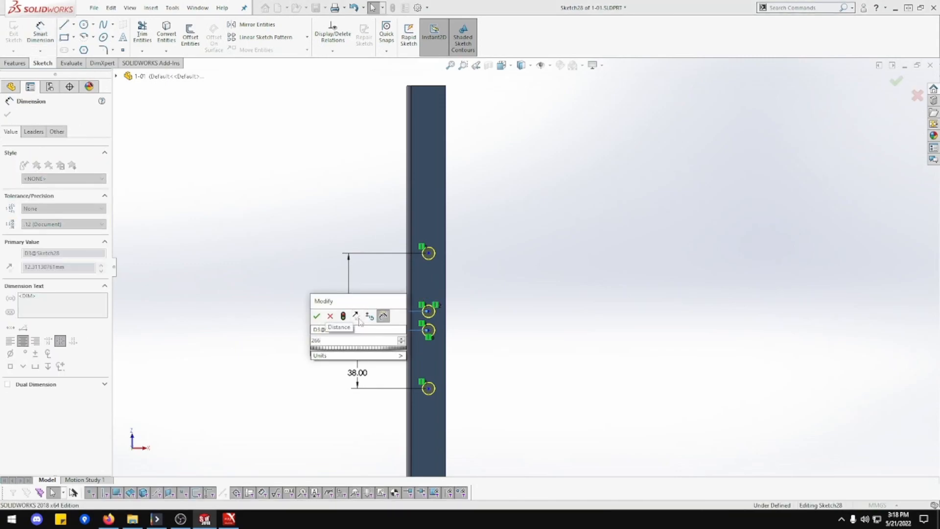
{"action": "type", "text": "266"}
{"action": "key", "text": "Return"}
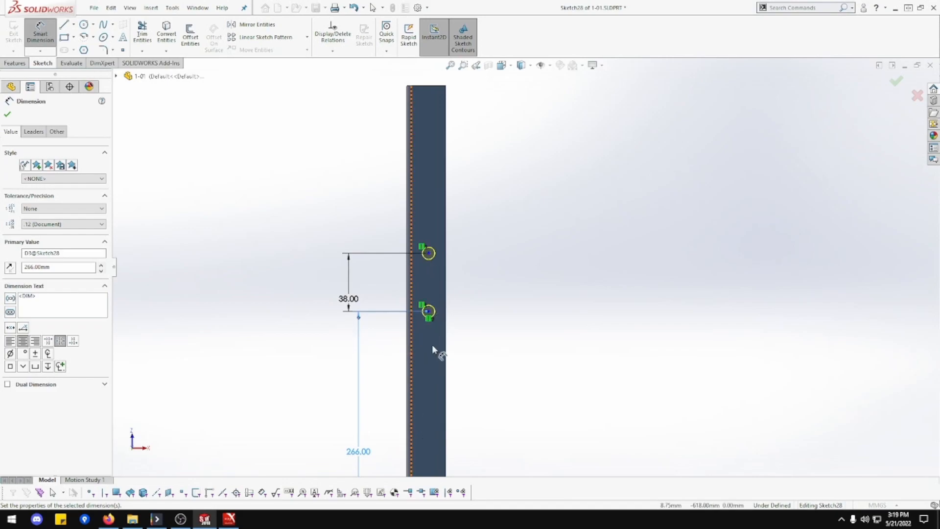
Step: Dimension the topmost hole point 25.5/2 mm from the profile's long outer edge on the web side
{"action": "left_click", "coordinate": [427, 254]}
{"action": "left_click", "coordinate": [406, 246]}
{"action": "left_click", "coordinate": [352, 233]}
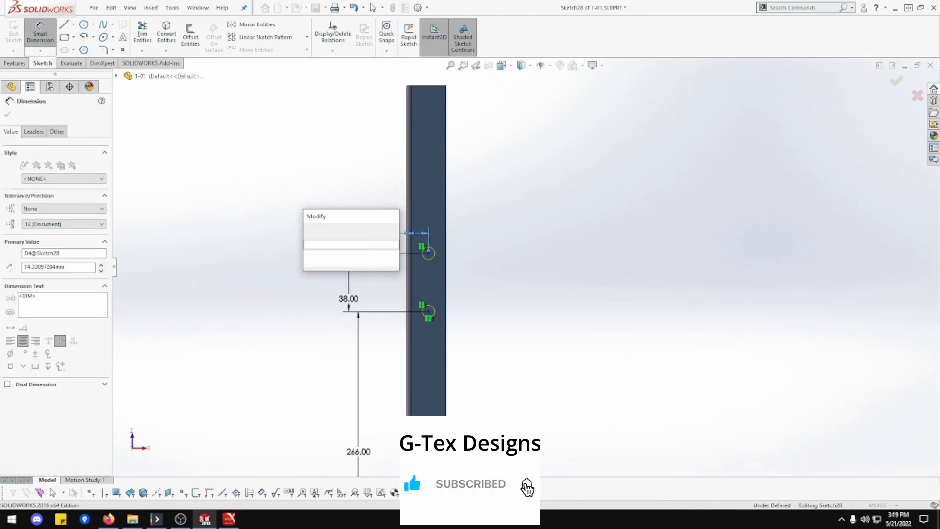
{"action": "type", "text": "25.5/2"}
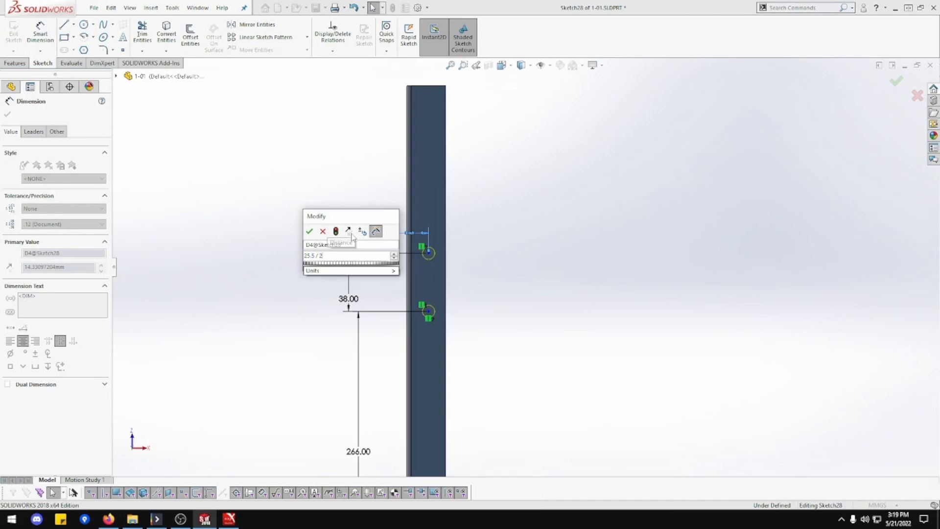
{"action": "key", "text": "Return"}
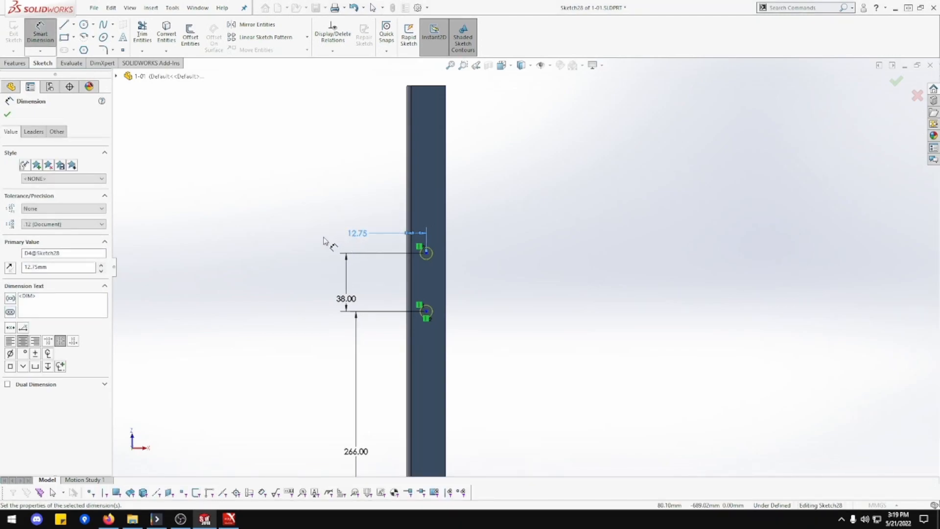
Step: Check the topmost hole point's distance from the flange's opposite long edge without placing a dimension
{"action": "left_click", "coordinate": [427, 256]}
{"action": "left_click", "coordinate": [445, 259]}
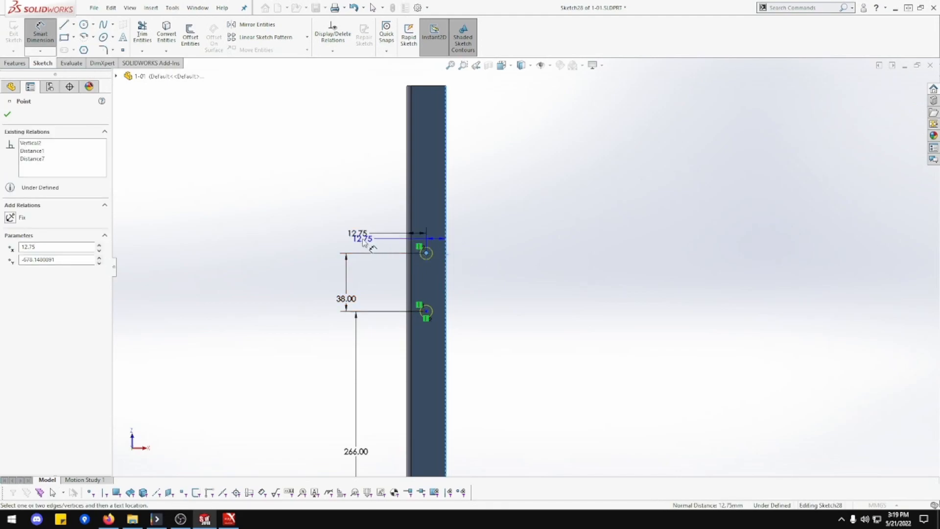
{"action": "key", "text": "Escape"}
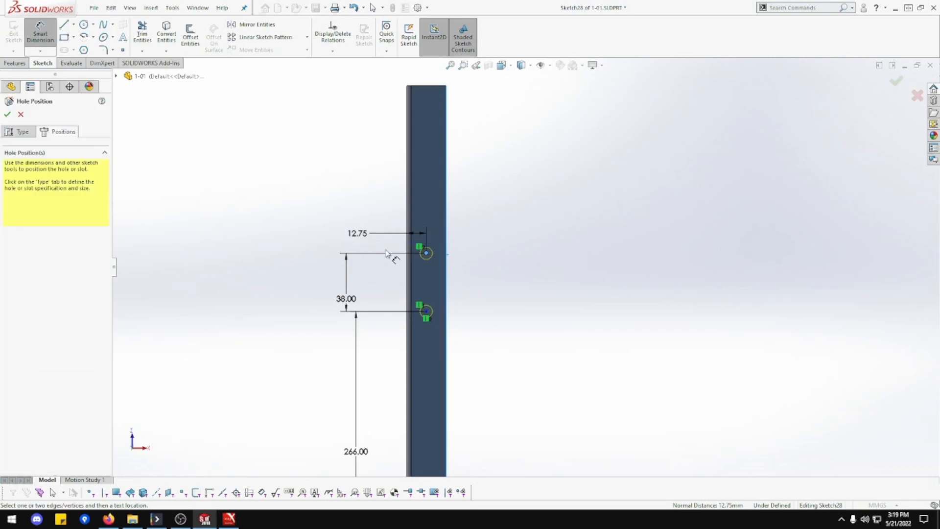
Step: Try dimensioning the topmost hole point from the profile's upper end, and undo back to before the last edge-distance change
{"action": "left_click", "coordinate": [430, 87]}
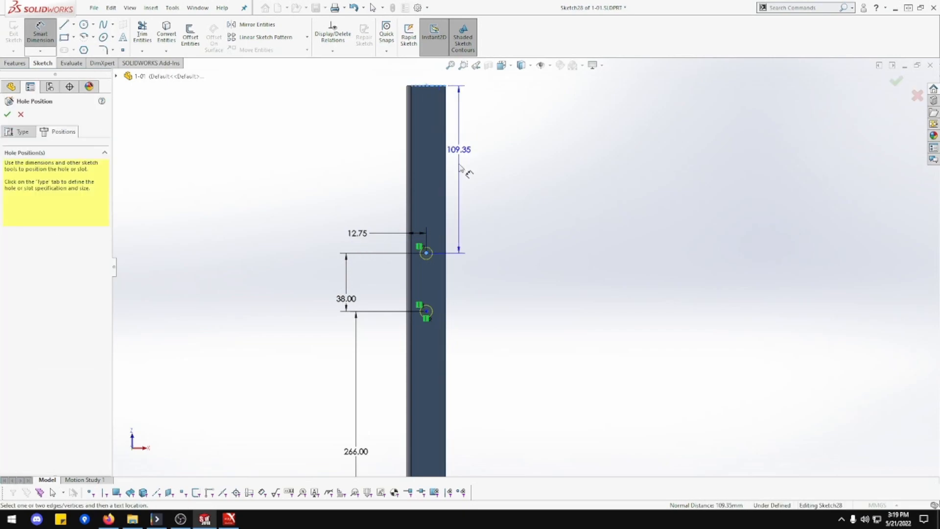
{"action": "left_click", "coordinate": [434, 256]}
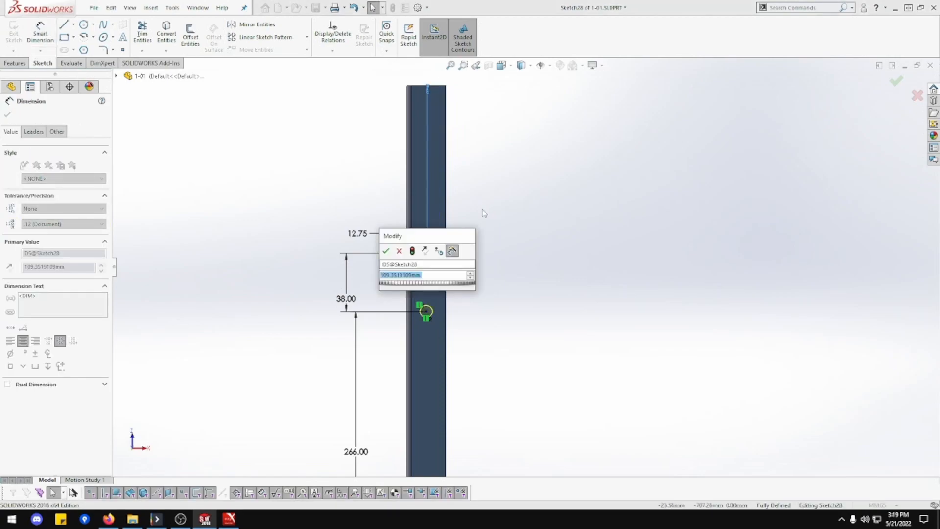
{"action": "key", "text": "Return"}
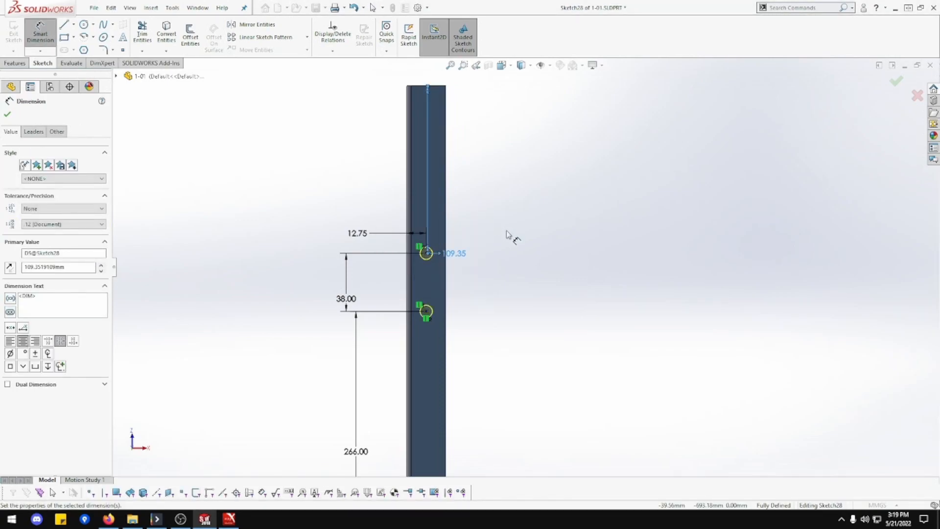
{"action": "key", "text": "Escape"}
{"action": "key", "text": "ctrl+z"}
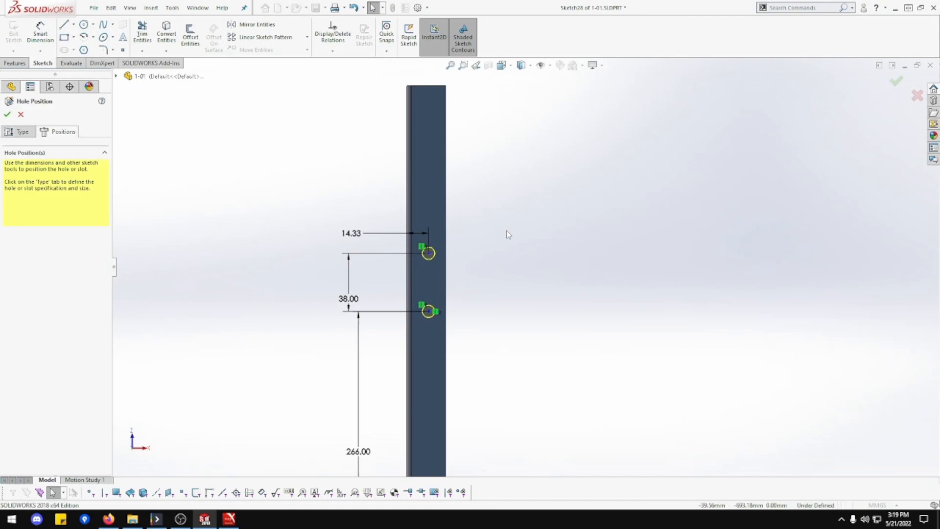
Step: Set the topmost hole point's distance from the profile's long outer edge to 12.75 mm
{"action": "left_click", "coordinate": [351, 234]}
{"action": "double_click", "coordinate": [351, 234]}
{"action": "type", "text": "12"}
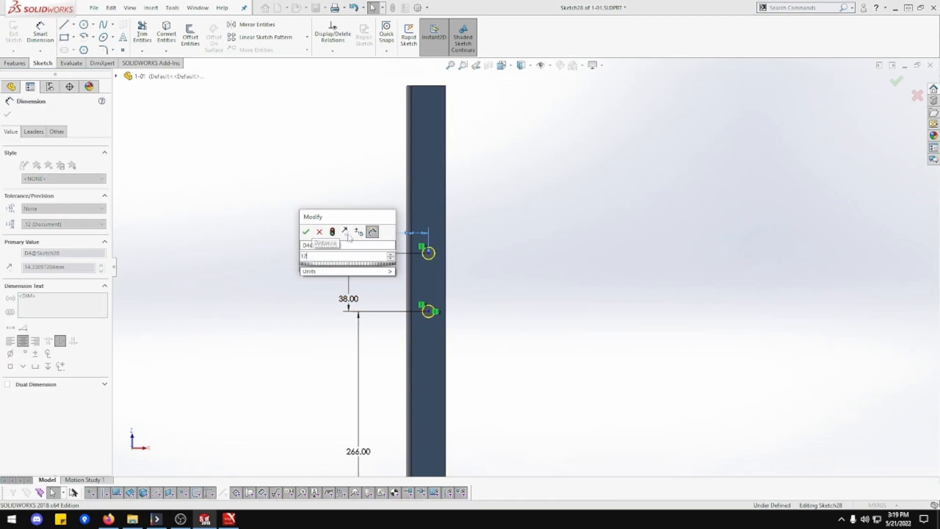
{"action": "type", "text": ".75"}
{"action": "key", "text": "Return"}
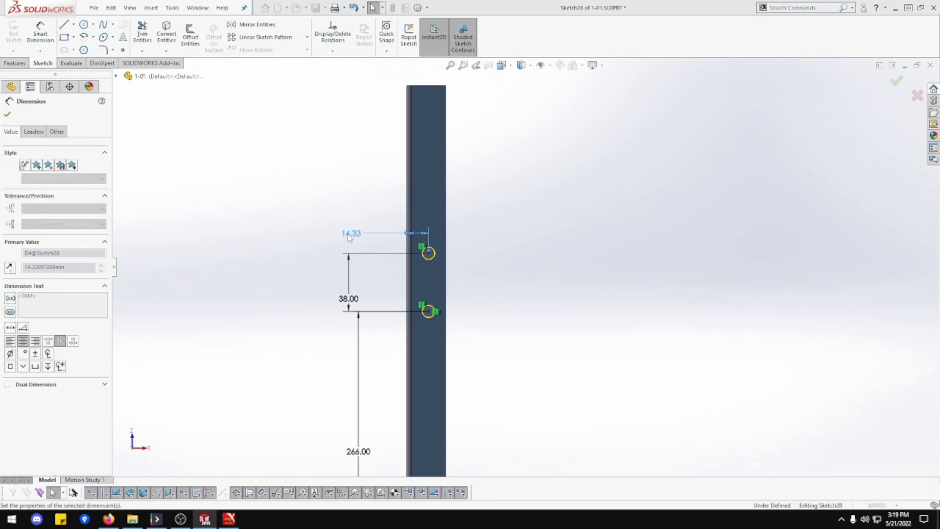
Step: Dimension the topmost hole point from the profile's upper end as 159.5 mm
{"action": "left_click", "coordinate": [41, 34]}
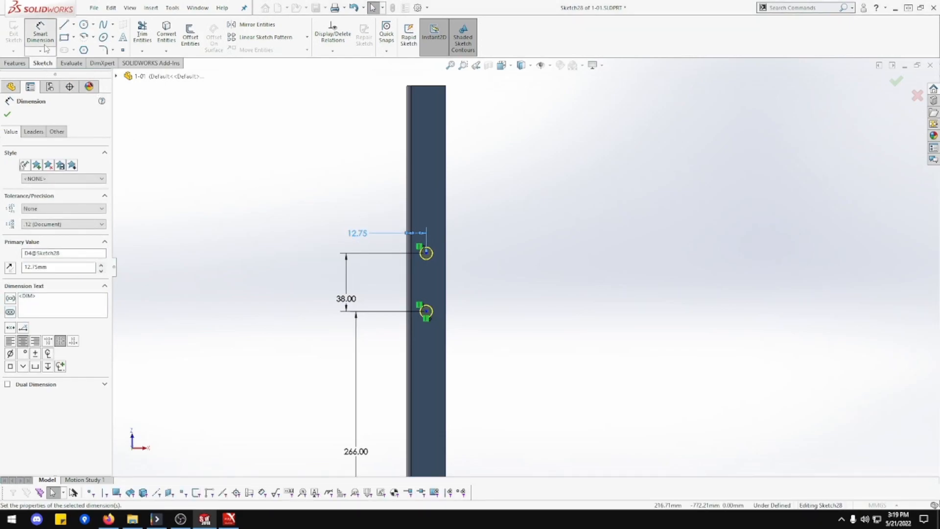
{"action": "left_click", "coordinate": [437, 87]}
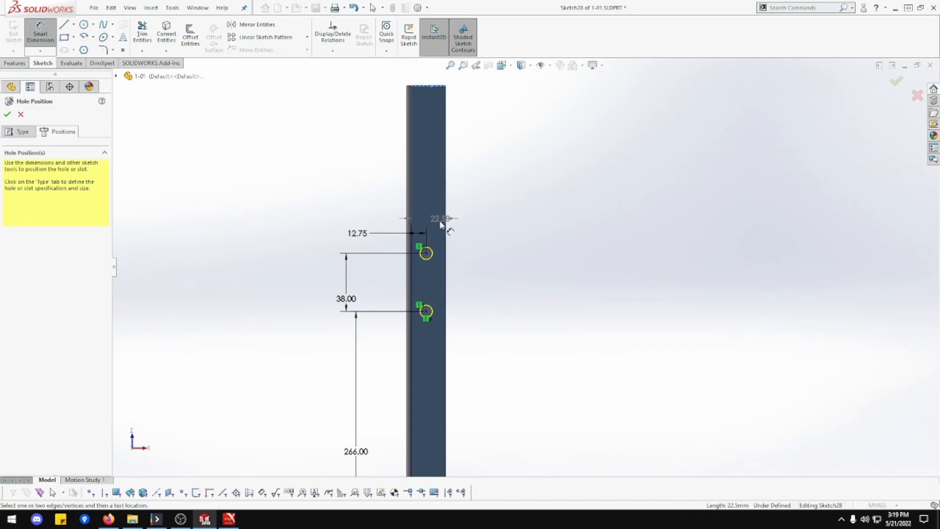
{"action": "left_click", "coordinate": [426, 252]}
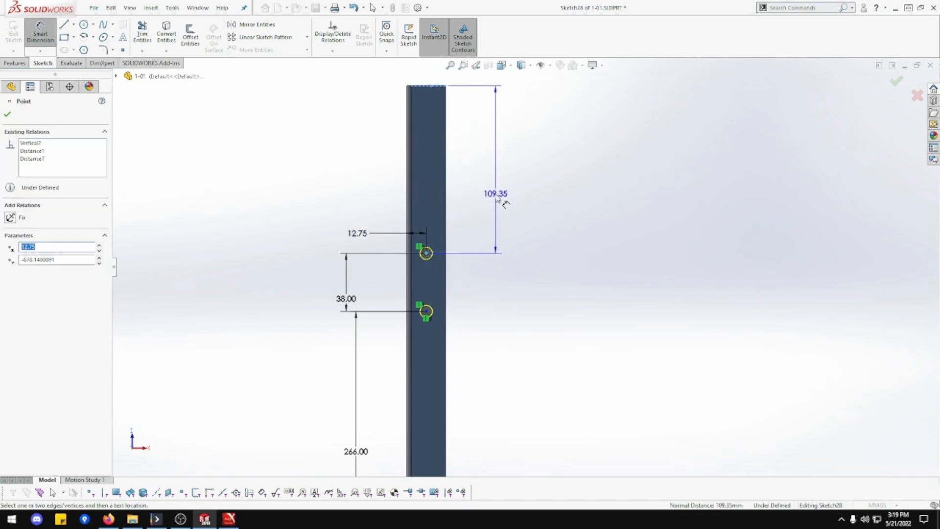
{"action": "left_click", "coordinate": [496, 202]}
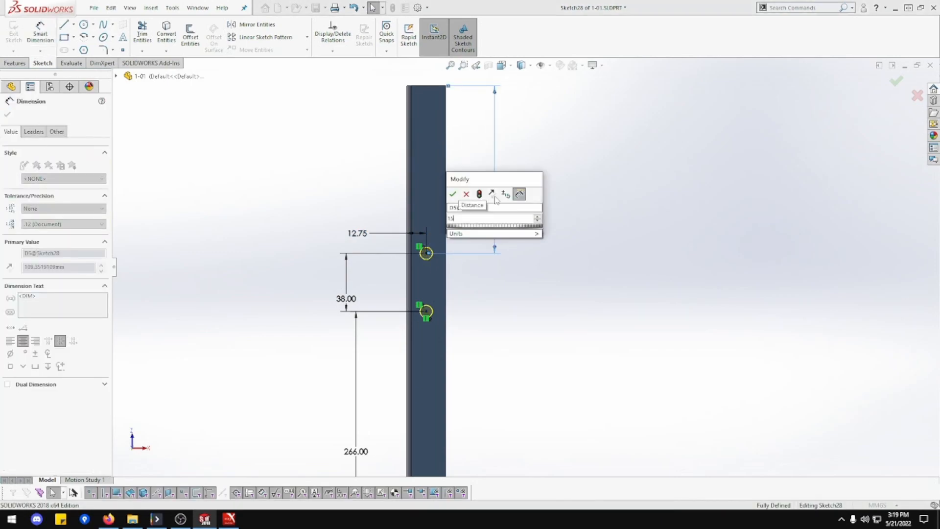
{"action": "key", "text": "Return"}
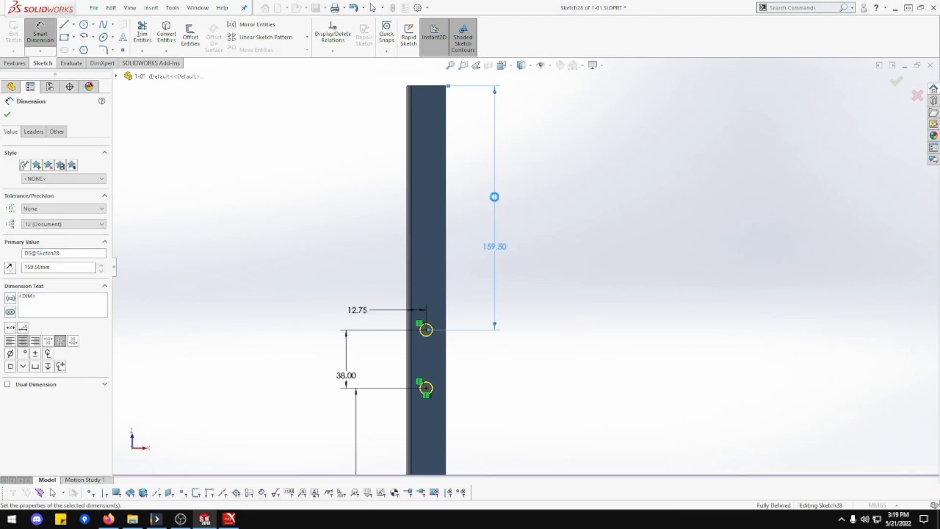
Step: Accept the dimensioned positions to create the Ø8.0 hole pairs in the flange, and inspect the holes along the whole profile
{"action": "middle_click_drag", "start_coordinate": [531, 290], "coordinate": [489, 287]}
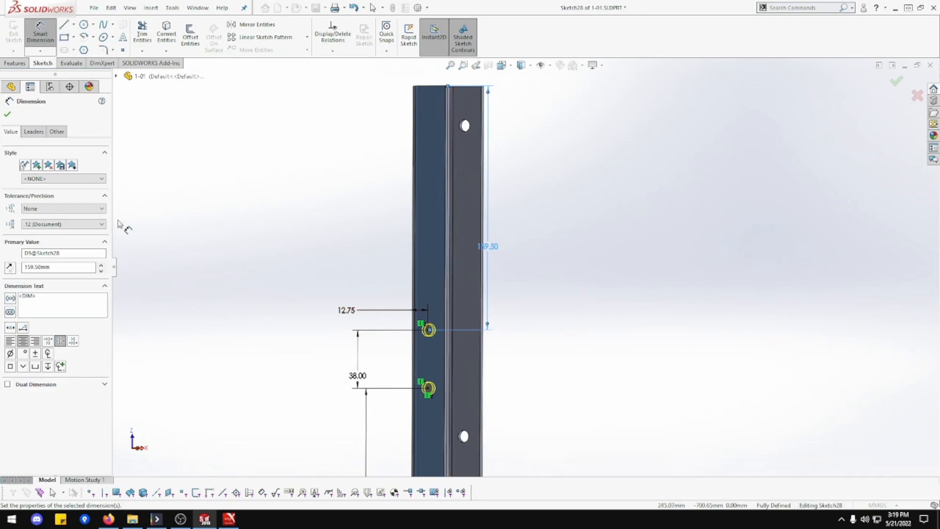
{"action": "left_click", "coordinate": [7, 114]}
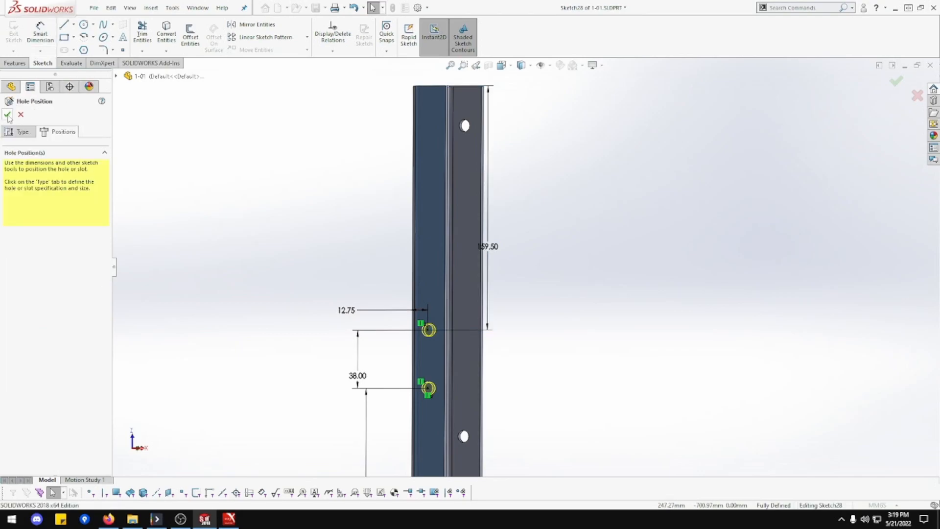
{"action": "left_click", "coordinate": [8, 117]}
{"action": "middle_click_drag", "start_coordinate": [418, 231], "coordinate": [300, 219]}
{"action": "middle_click_drag", "start_coordinate": [480, 217], "coordinate": [118, 374]}
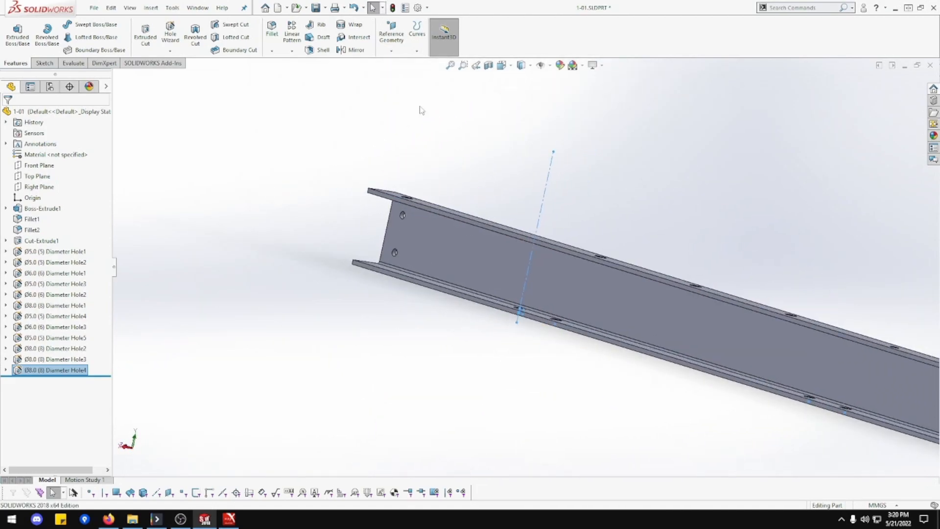
{"action": "left_click", "coordinate": [450, 66]}
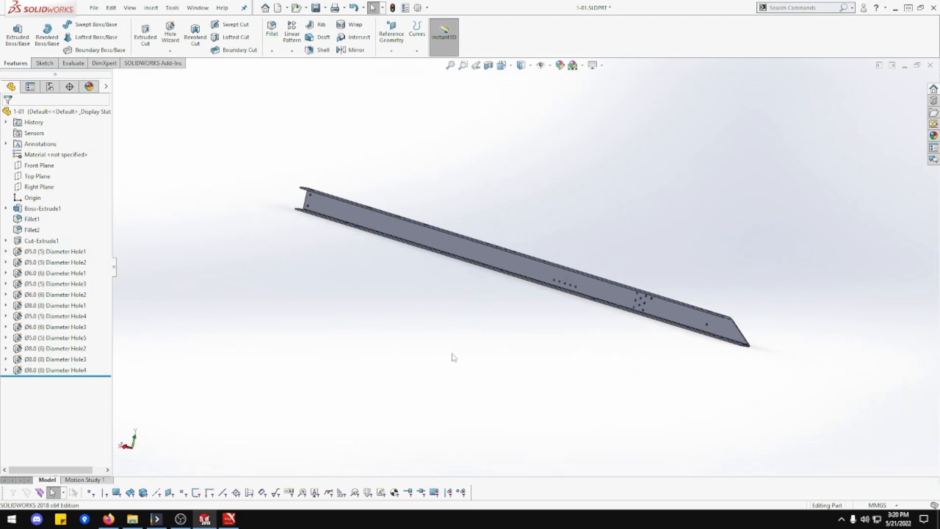
{"action": "middle_click_drag", "start_coordinate": [468, 348], "coordinate": [455, 362]}
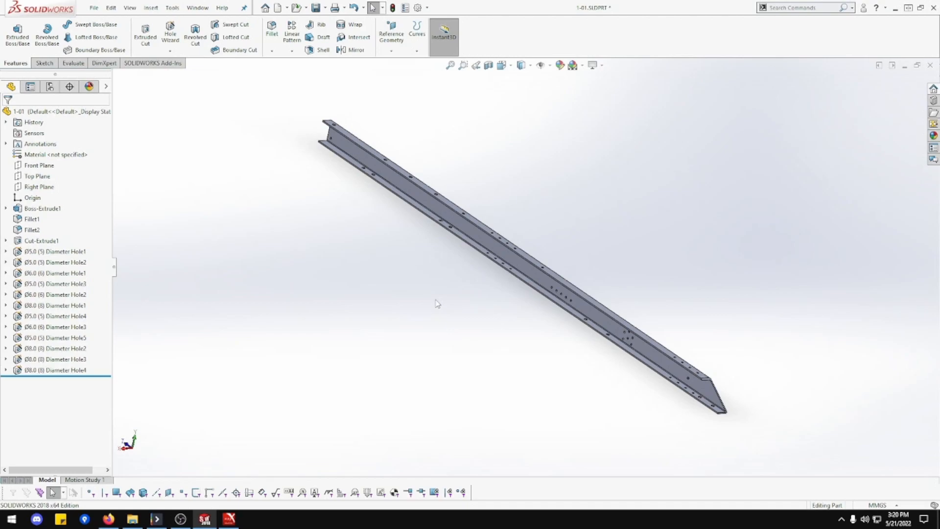
{"action": "mouse_move", "coordinate": [456, 317]}
{"action": "middle_mouse_down"}
{"action": "mouse_move", "coordinate": [405, 293]}
{"action": "mouse_move", "coordinate": [459, 304]}
{"action": "middle_mouse_up"}
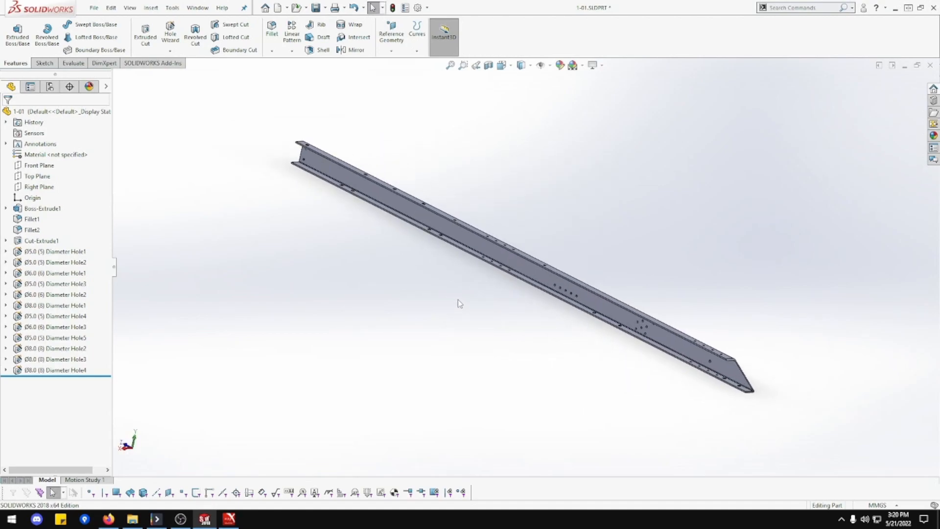